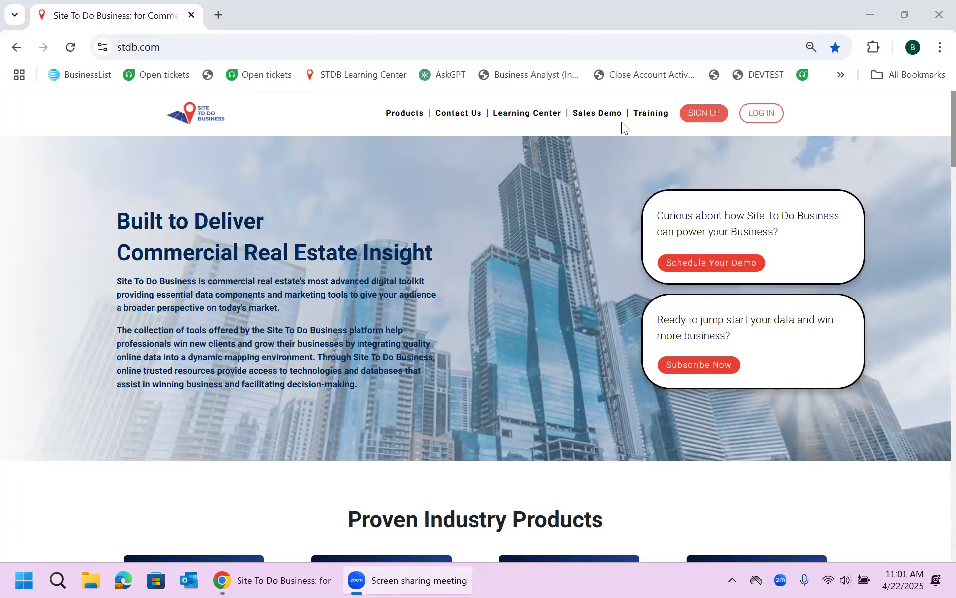
View the Learning Center's webinars and Contact Us pages, highlighting the Sales contact details
click(525, 117)
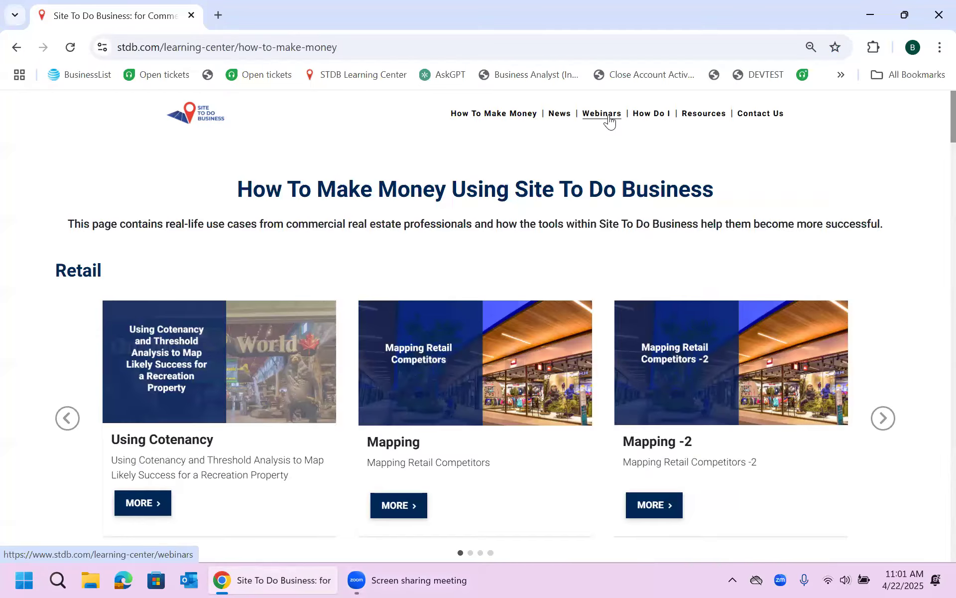
click(609, 120)
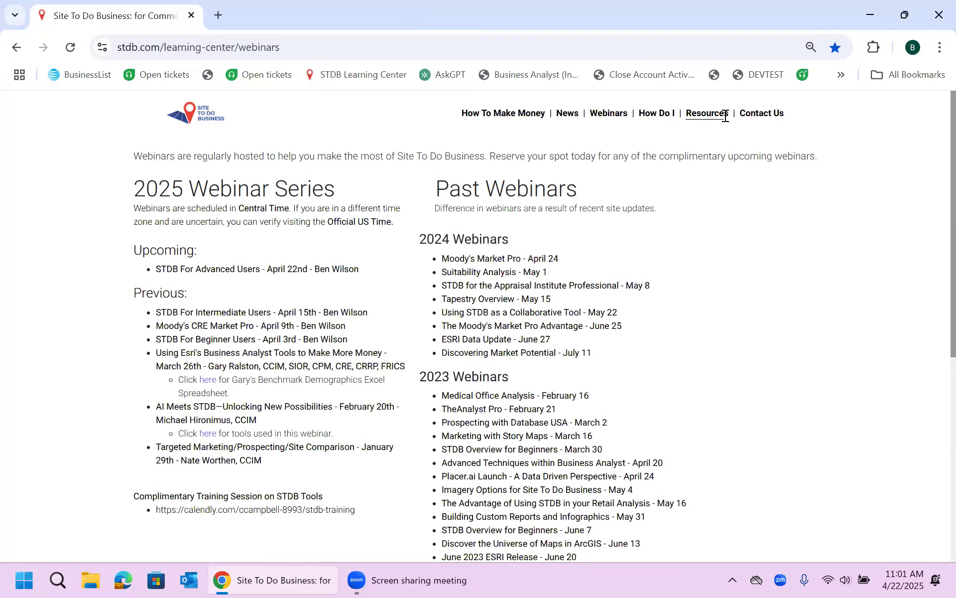
click(758, 118)
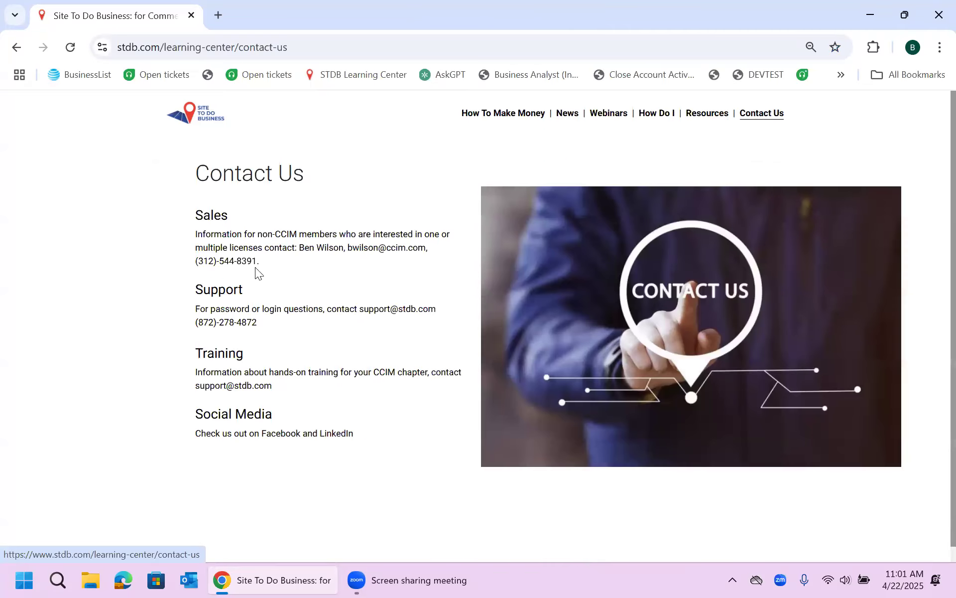
drag(298, 248, 313, 263)
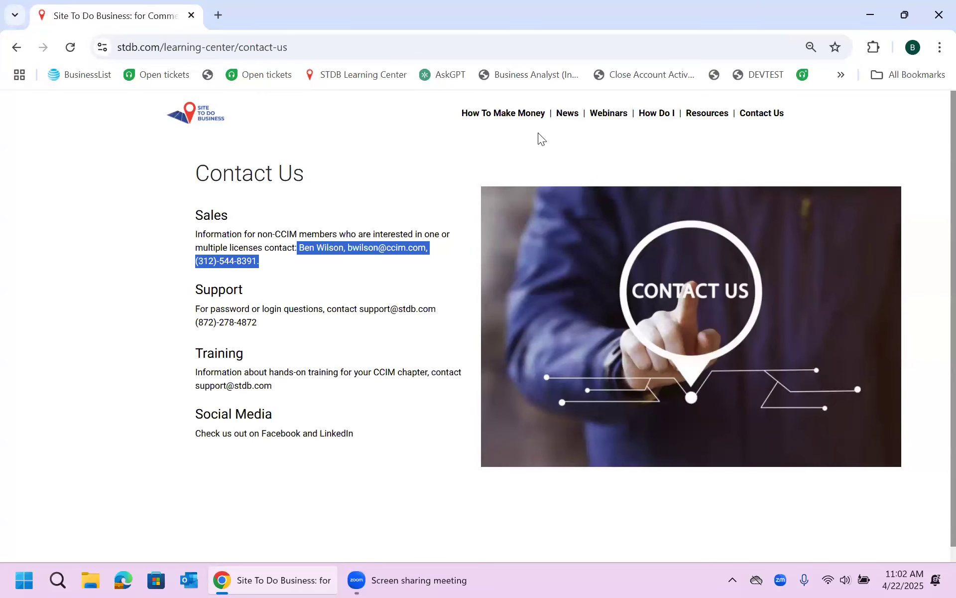
Return to the stdb.com home page, log in, and launch Business Analyst from the dashboard
key(ctrl+l)
text(stdb)
key(Return)
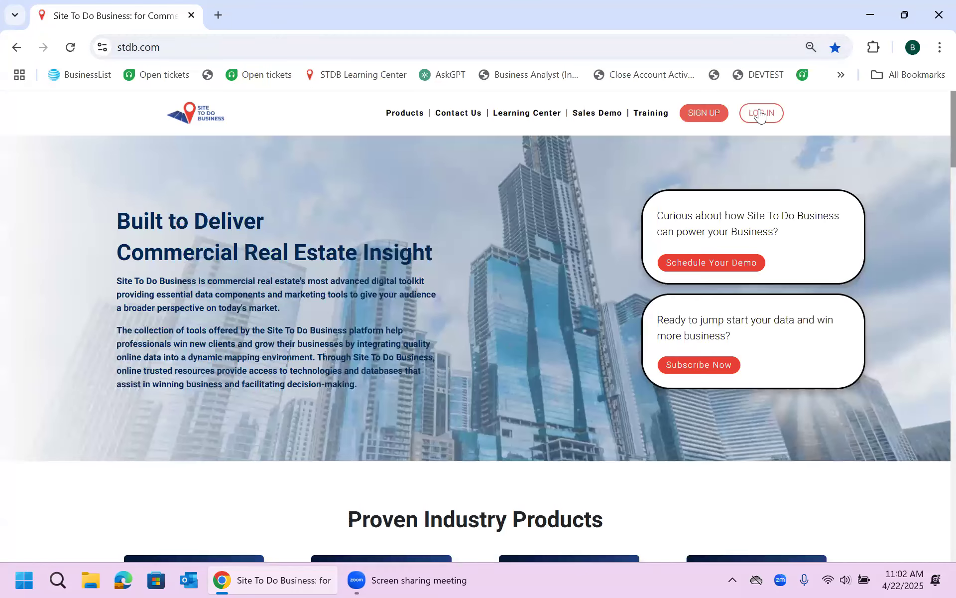
click(760, 112)
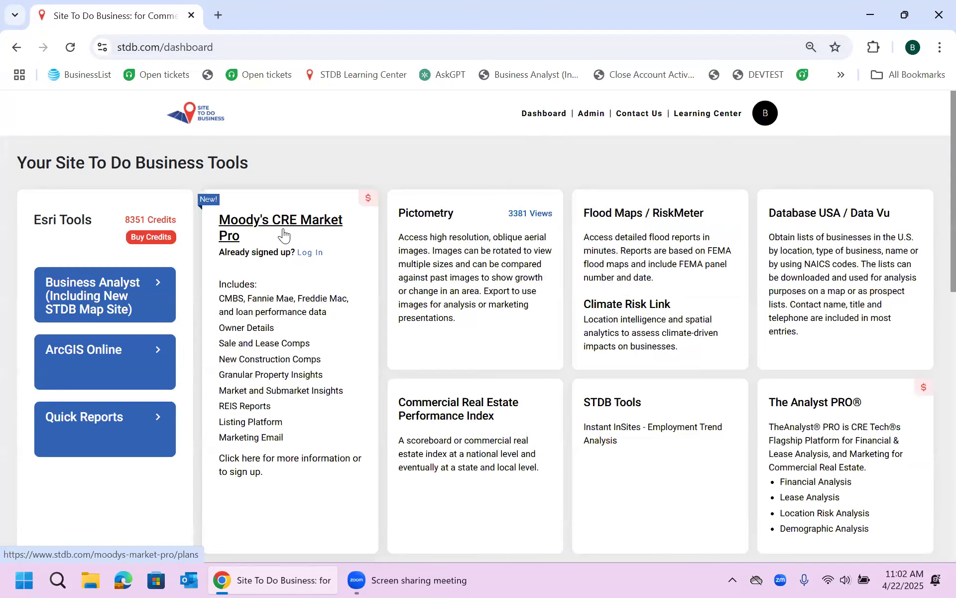
click(89, 289)
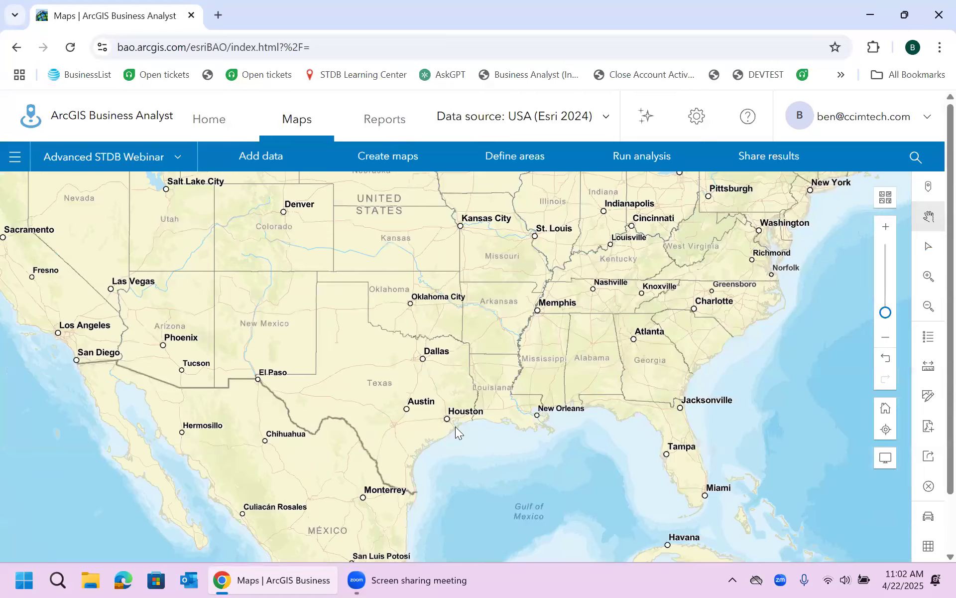
Search the geographies for "houston" and select the Houston-Pasadena-The Woodlands, TX metropolitan area (CBSA)
scroll(455, 426, up, 1)
scroll(458, 423, up, 2)
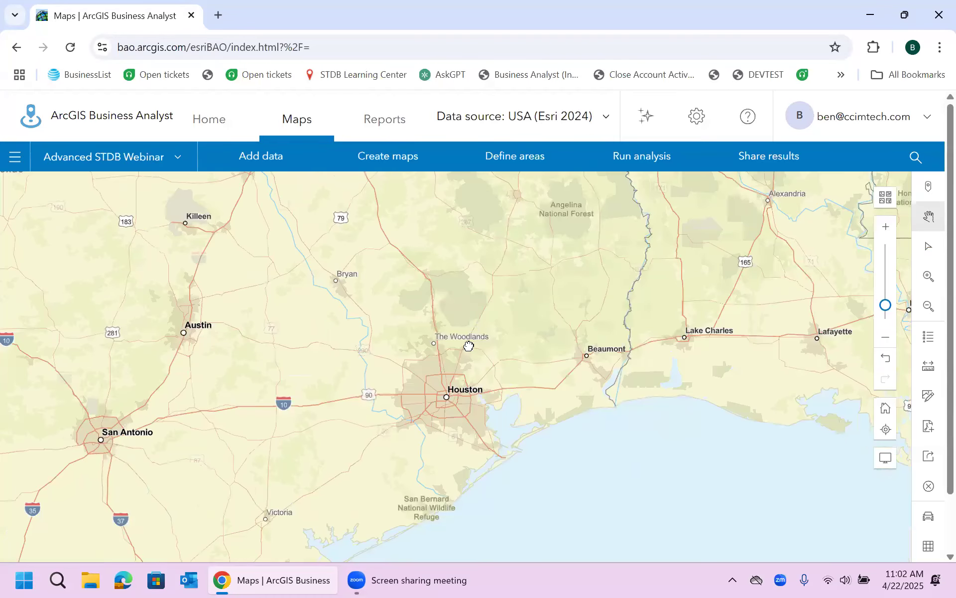
scroll(469, 346, up, 2)
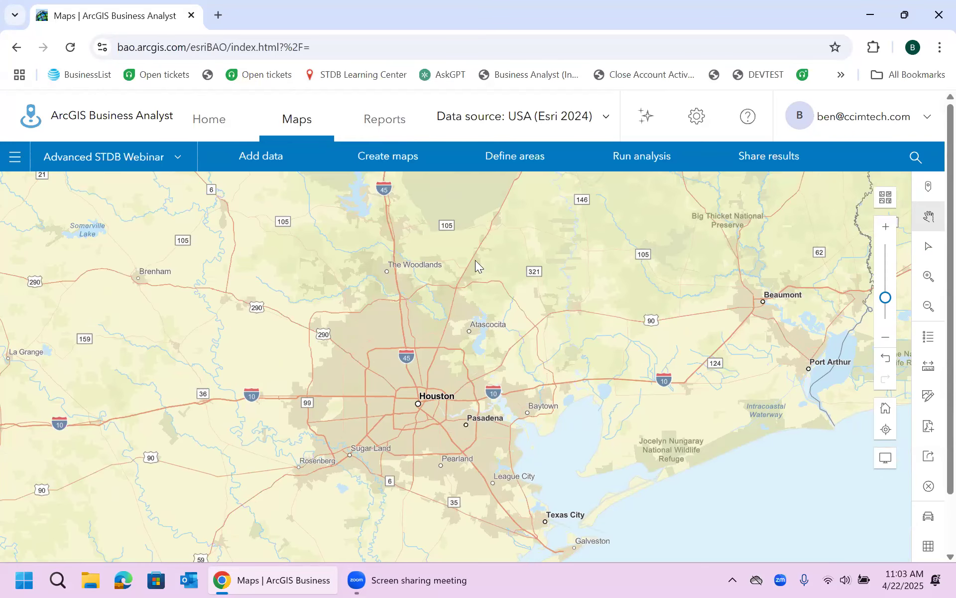
drag(456, 335, 467, 331)
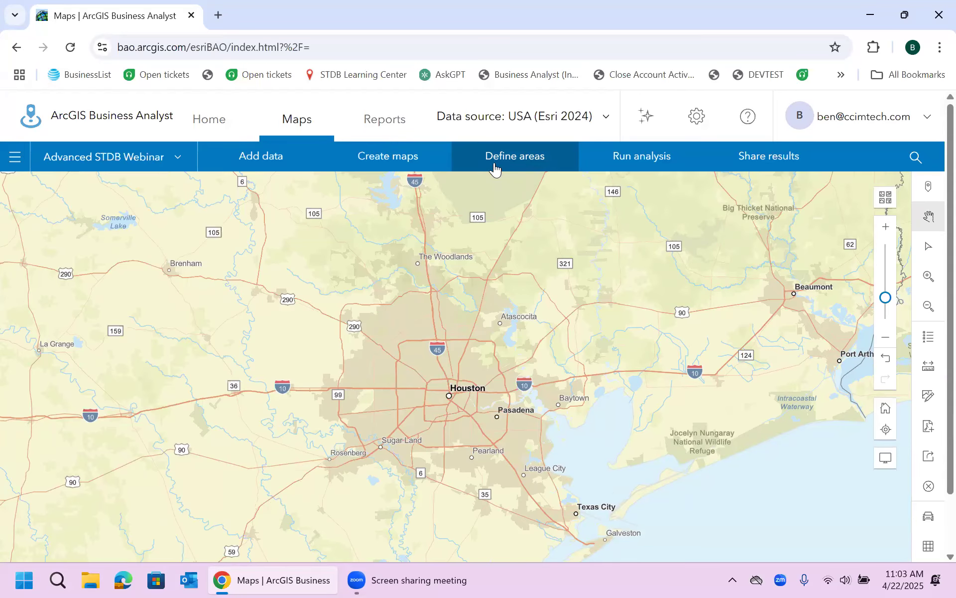
click(495, 168)
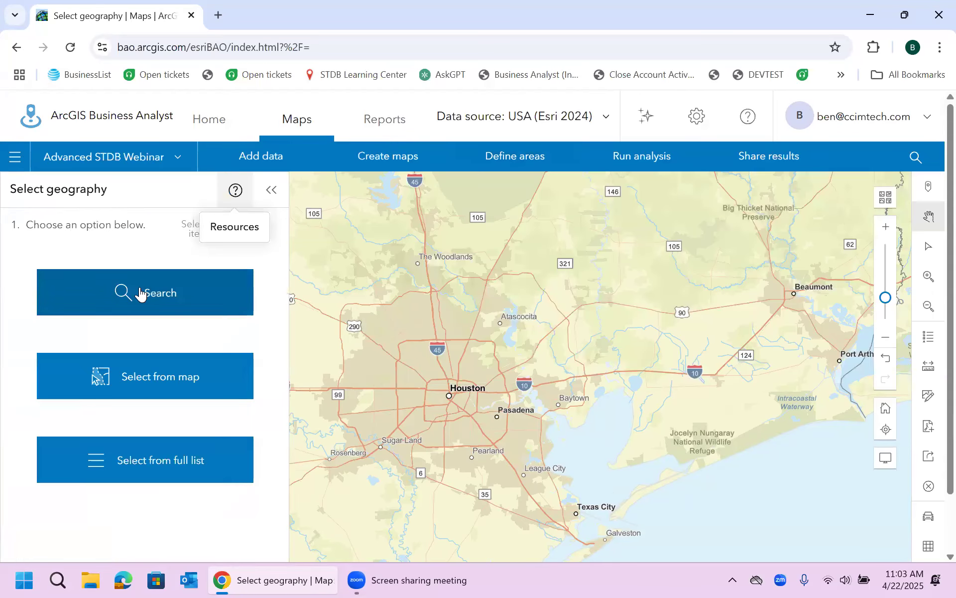
click(139, 293)
click(154, 269)
text(houston)
key(Return)
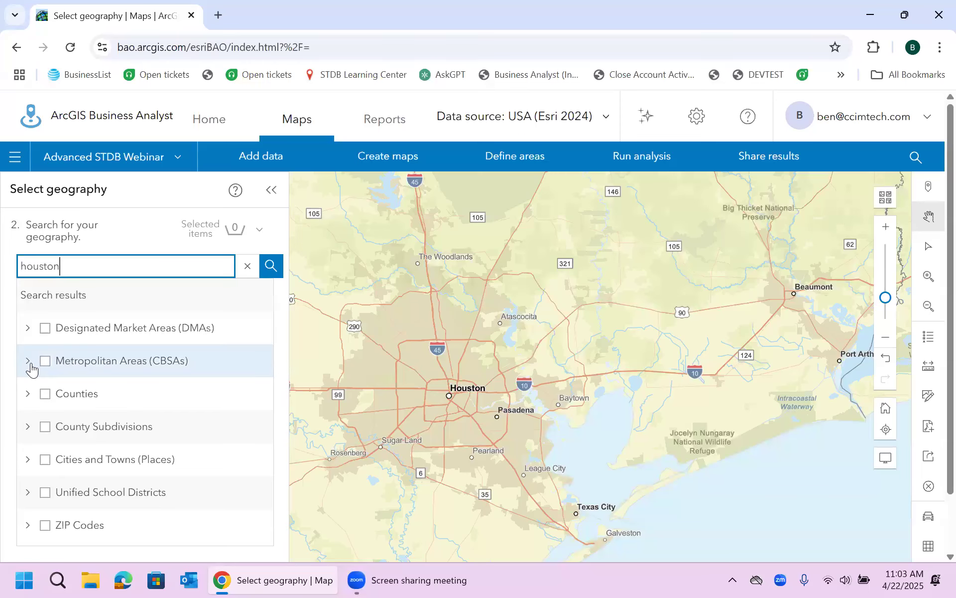
click(28, 360)
click(56, 394)
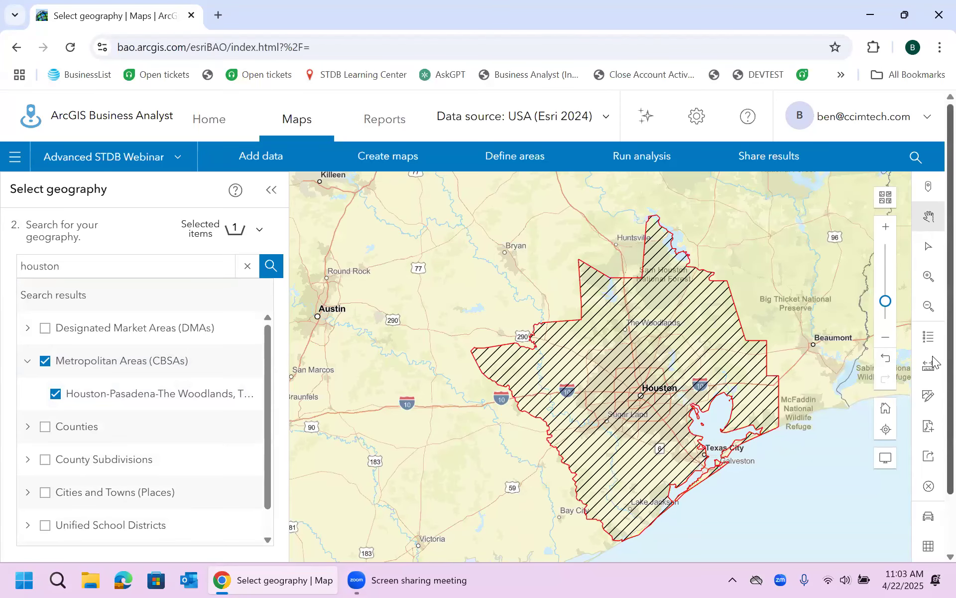
Save the selected metropolitan area as a site and close its pop-up and the geography selection
scroll(934, 435, down, 1)
drag(933, 433, 933, 482)
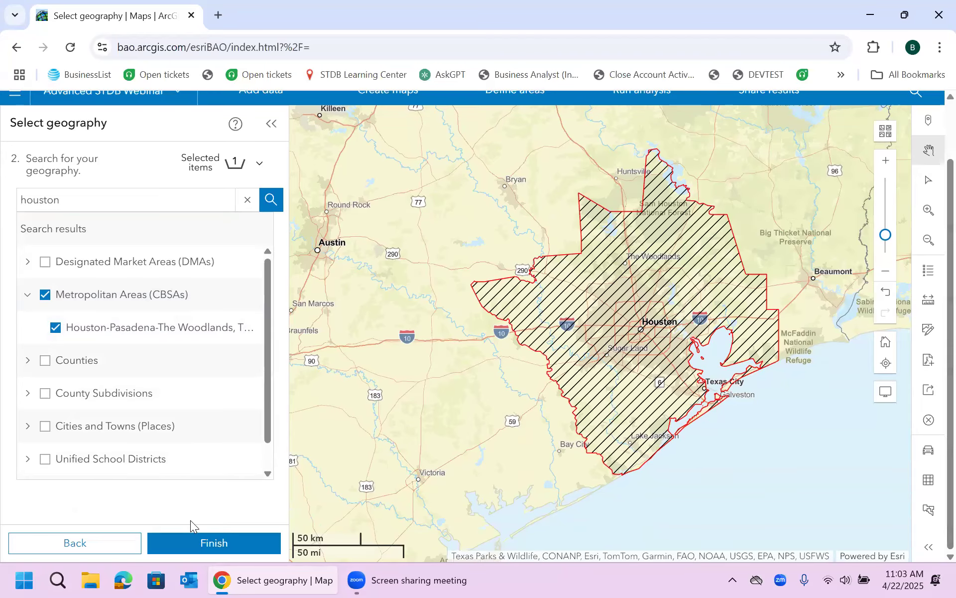
click(200, 548)
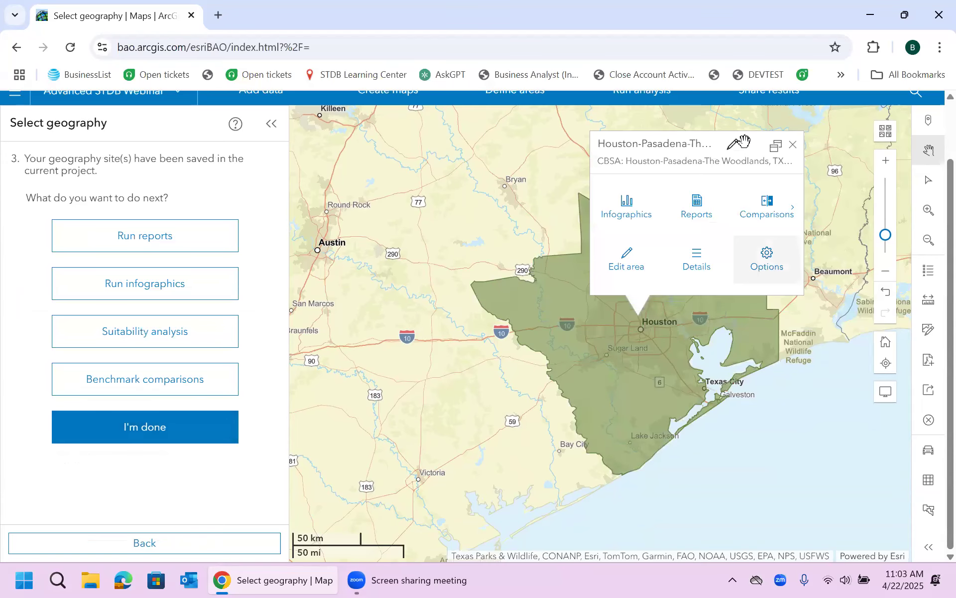
drag(760, 141, 631, 145)
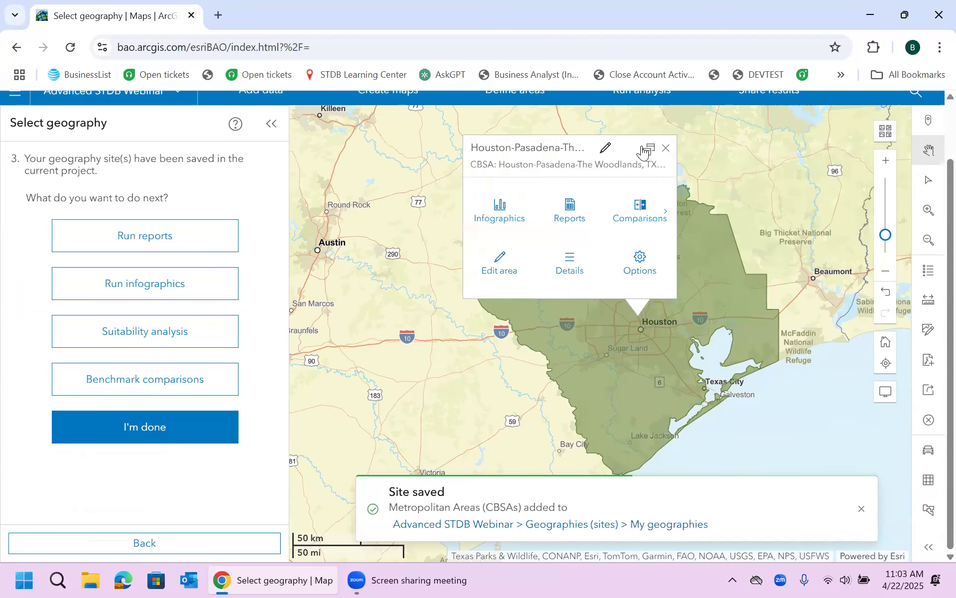
click(665, 150)
click(171, 440)
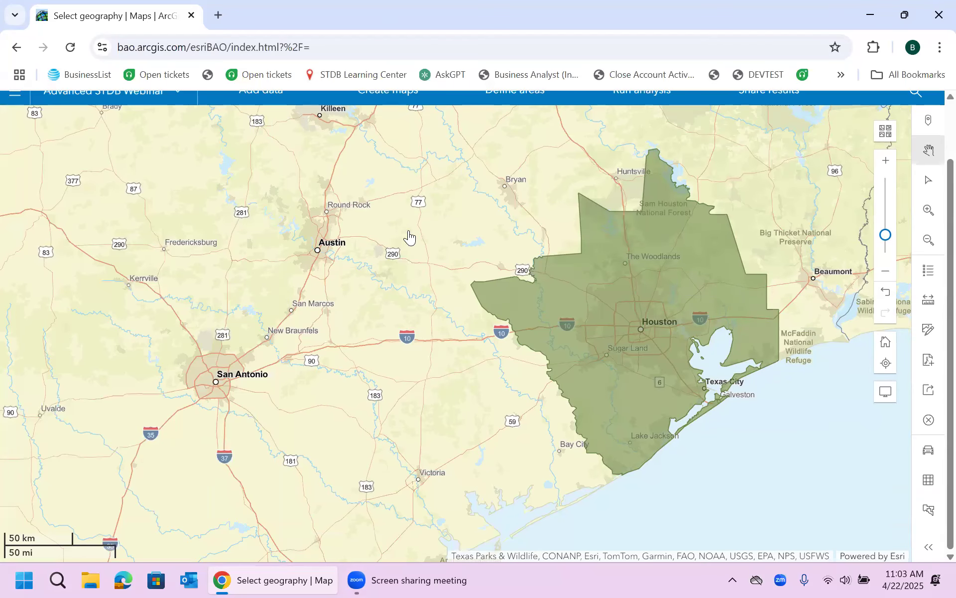
Open a points of interest search and limit its extent to the saved Houston-Pasadena-The Woodlands, TX site
scroll(409, 238, up, 2)
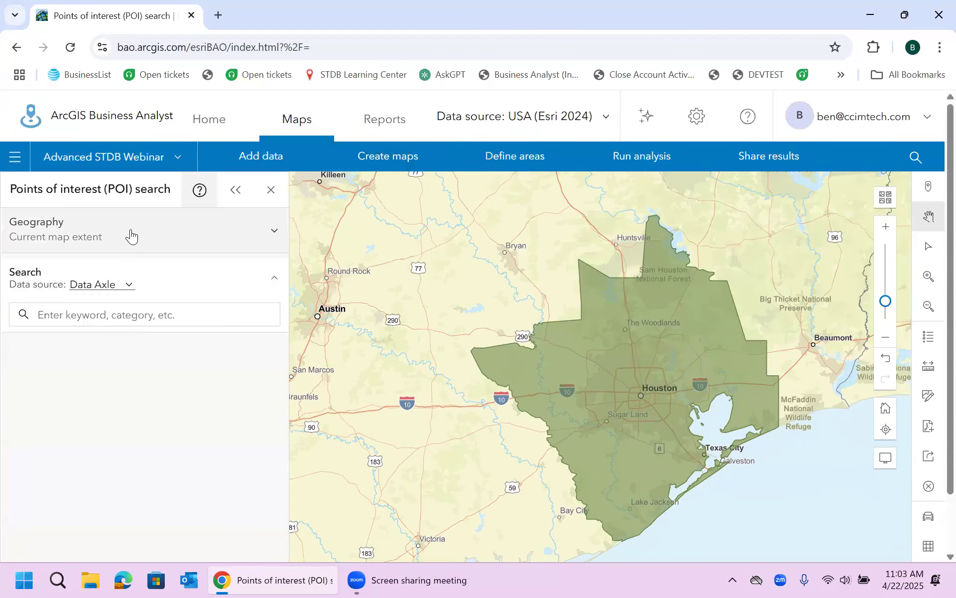
click(131, 237)
click(97, 293)
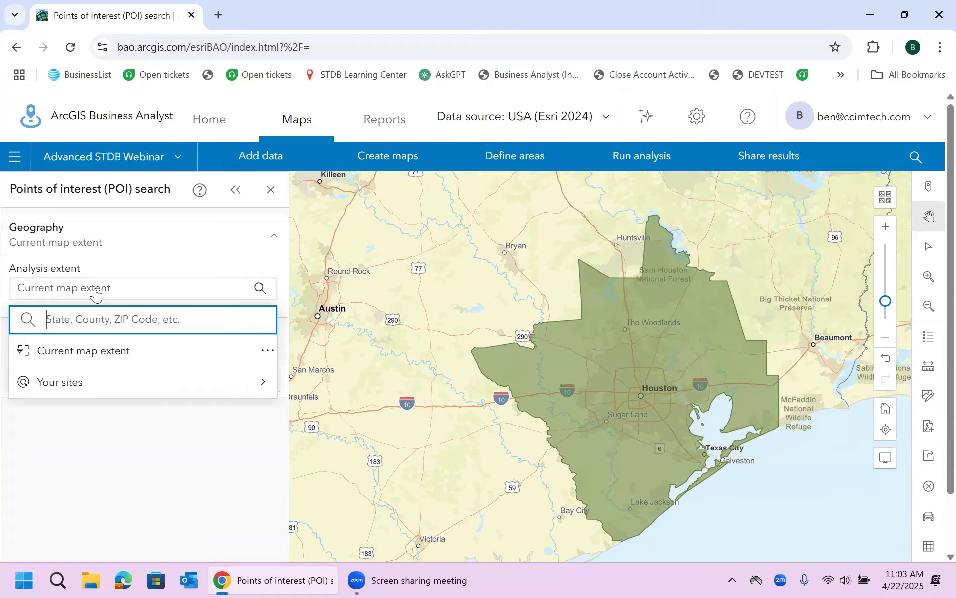
click(71, 382)
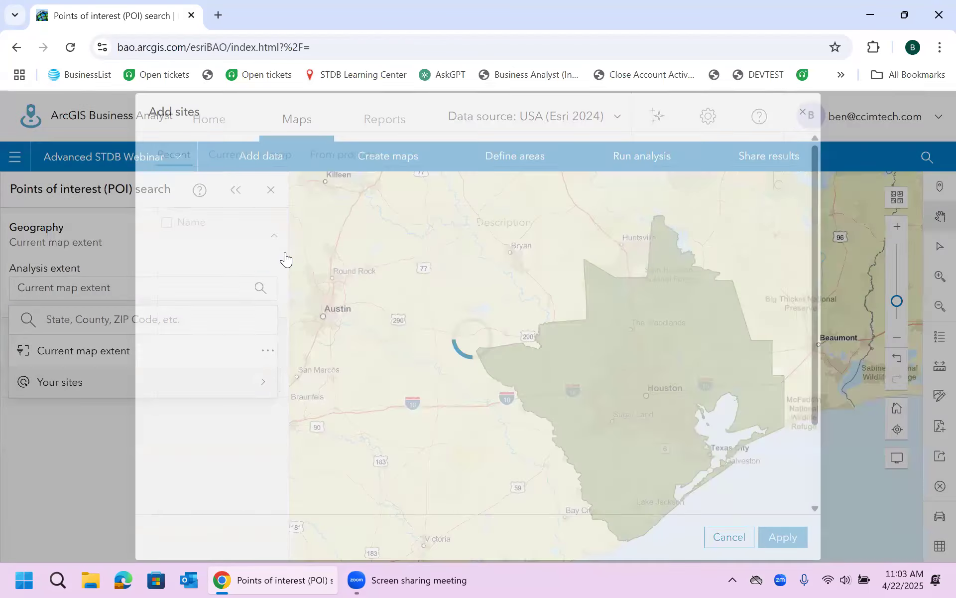
click(192, 240)
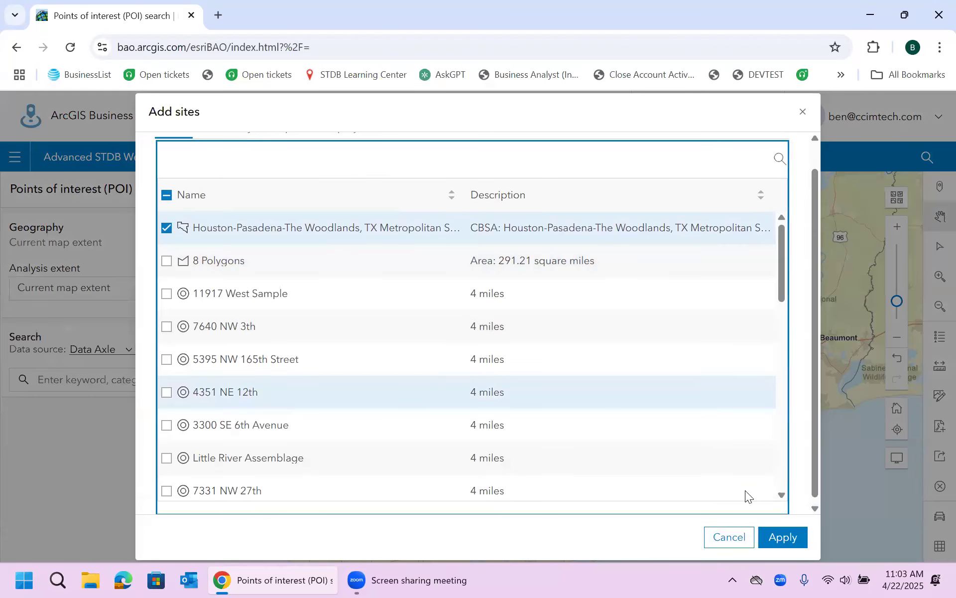
click(783, 537)
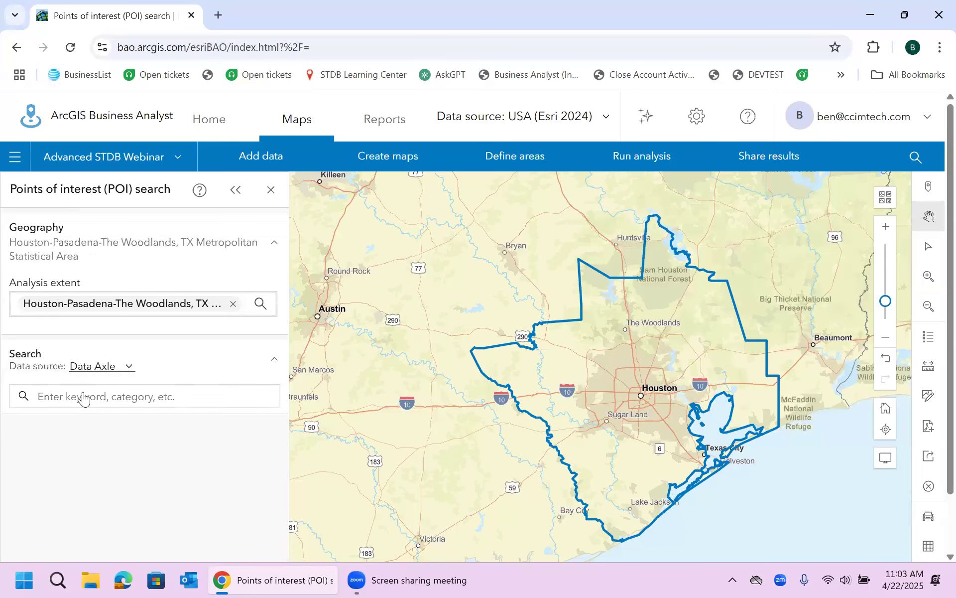
Search the points of interest for "sprouts farmers market" and bring the Houston locations into view
click(83, 398)
text(sprouts farmers market)
key(Return)
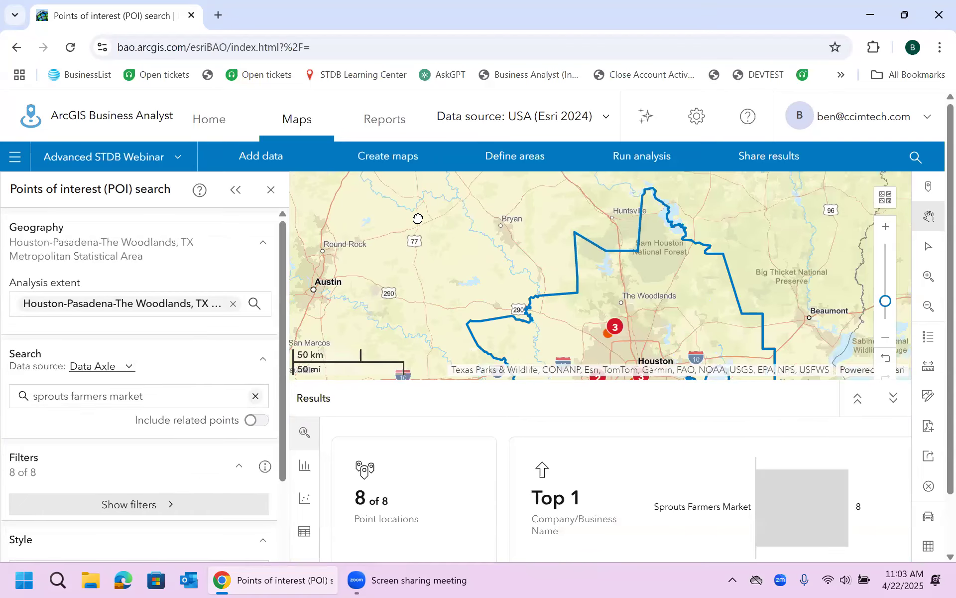
drag(463, 306, 381, 228)
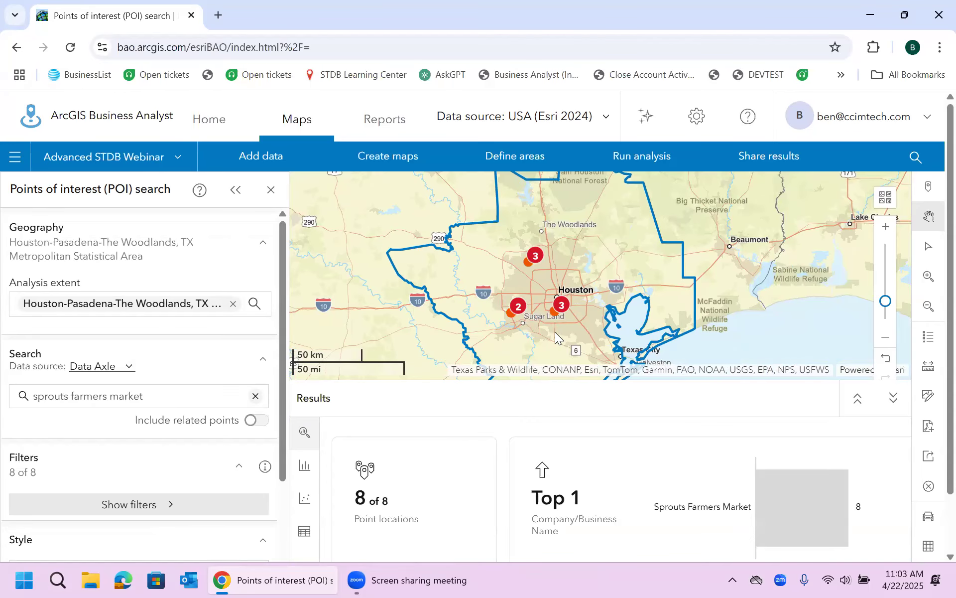
Expand the legend and turn off point clustering in the style options of the sprouts farmers market points
drag(283, 386, 277, 477)
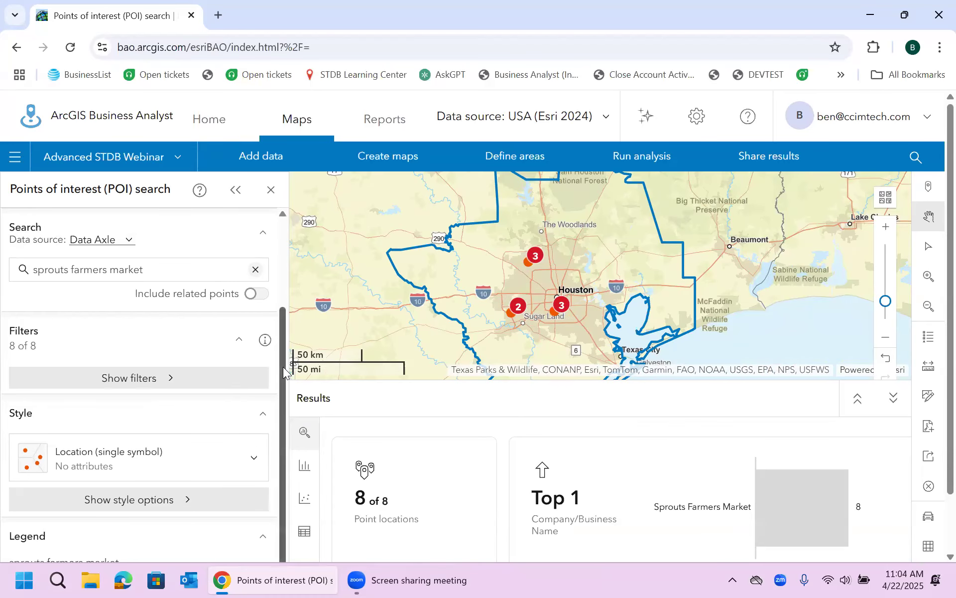
scroll(284, 417, down, 1)
scroll(282, 384, up, 1)
scroll(280, 399, down, 1)
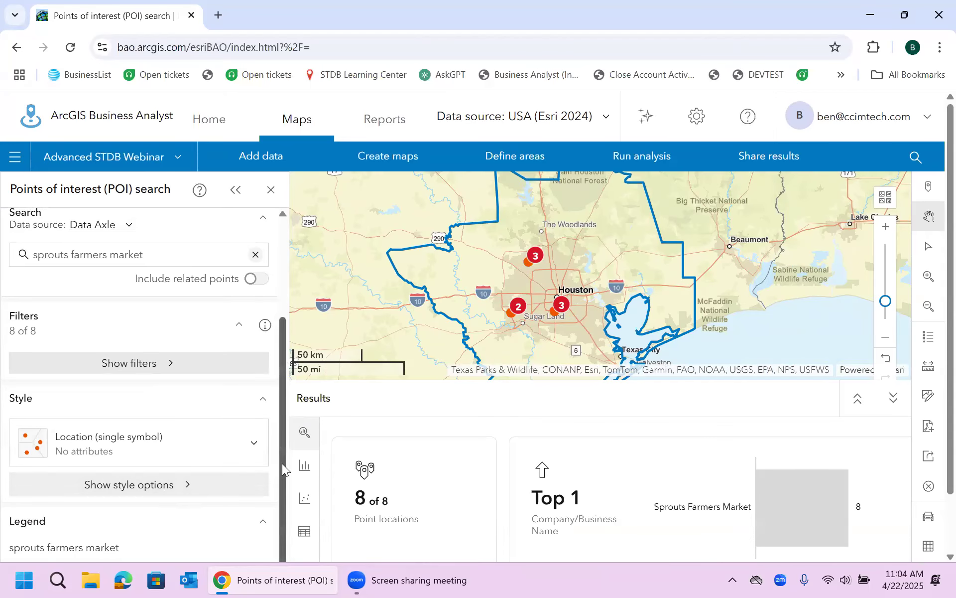
scroll(133, 520, up, 1)
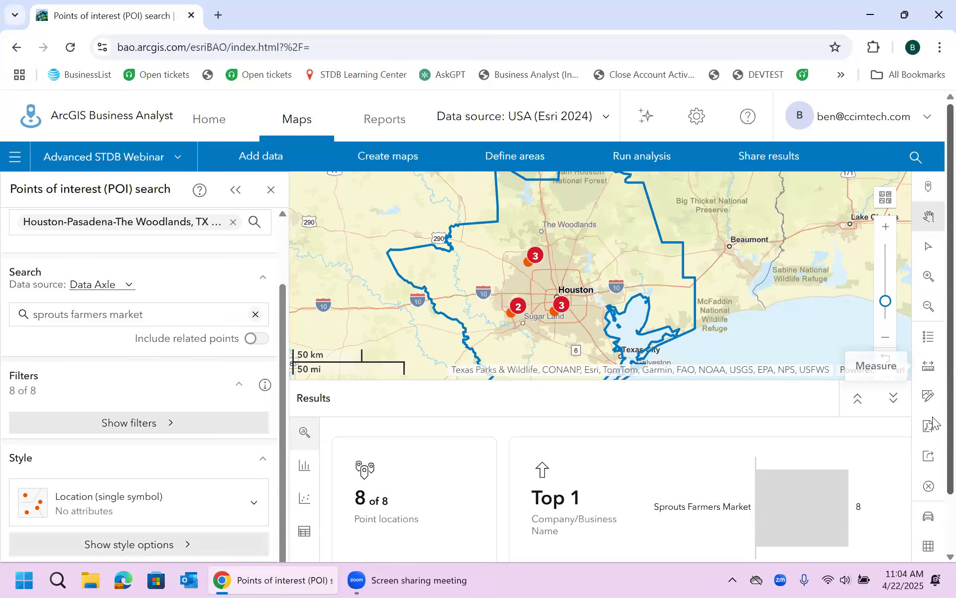
scroll(934, 423, down, 1)
click(144, 517)
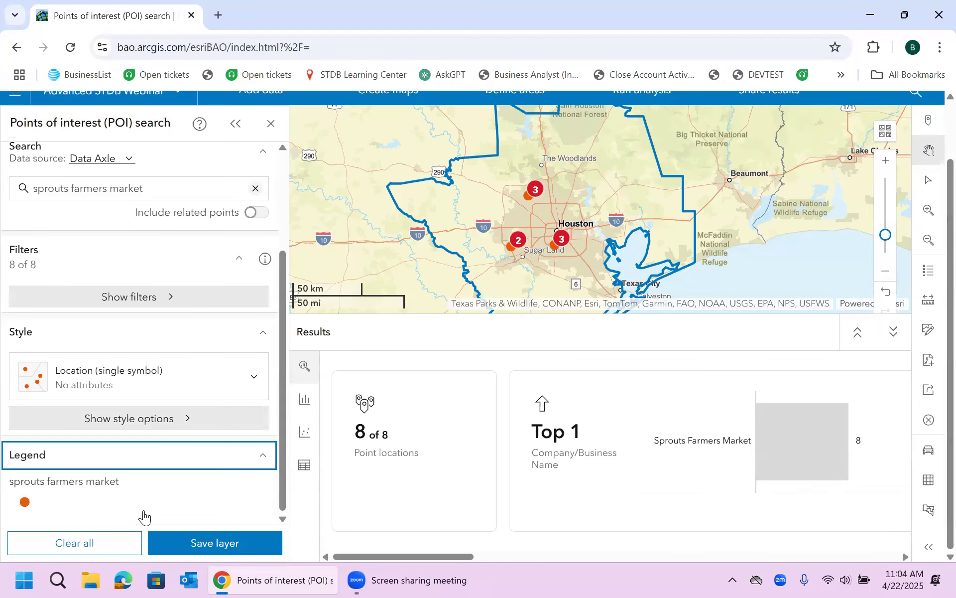
click(71, 465)
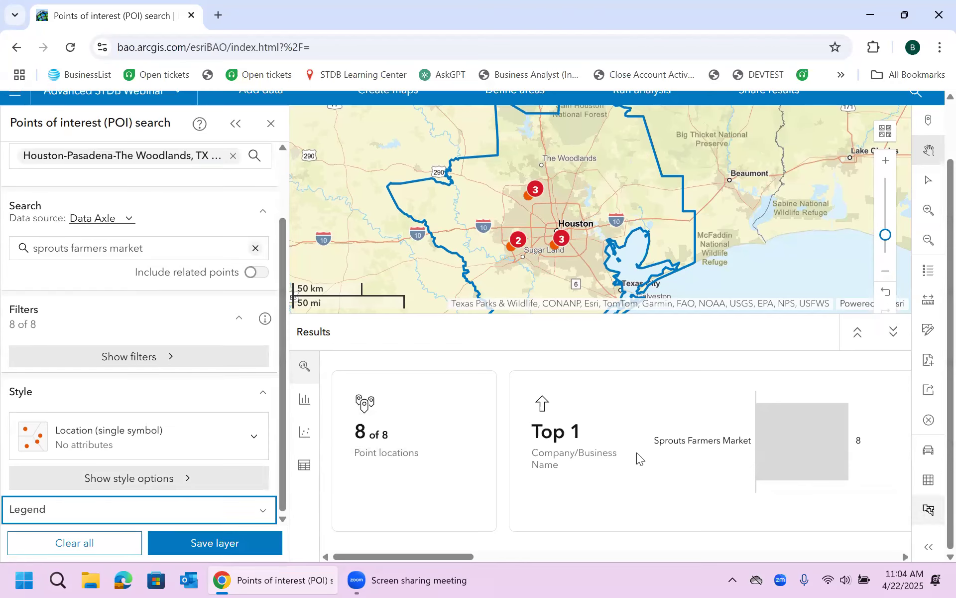
click(33, 513)
click(134, 418)
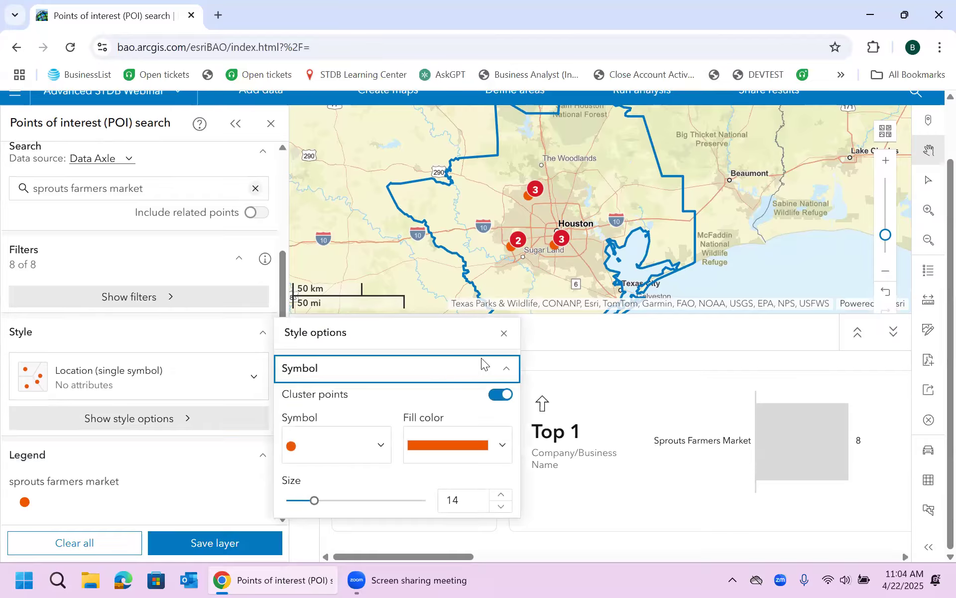
click(504, 396)
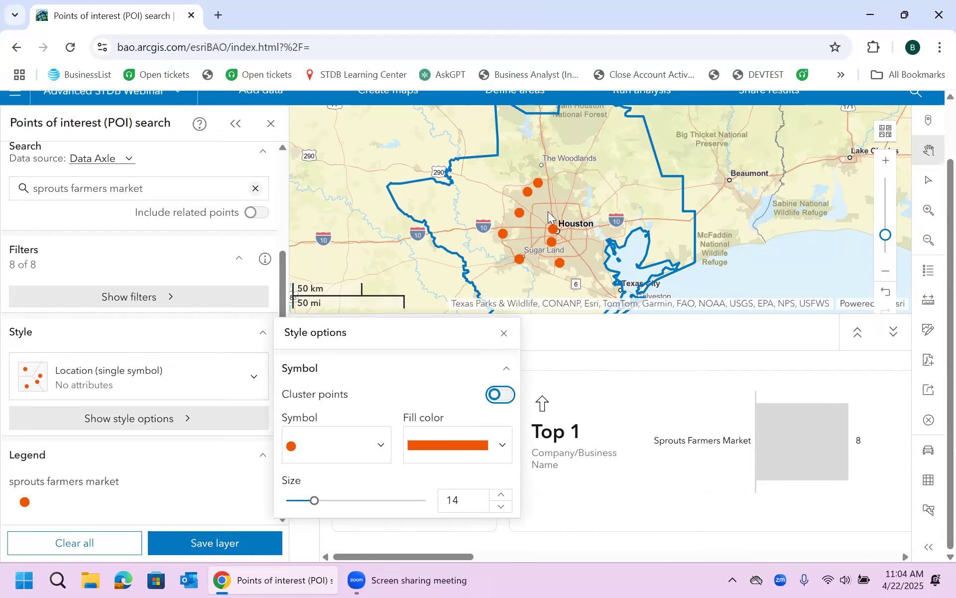
Try to change the points' symbol to the Sprouts Farmers Market logo from the custom symbols and close the style options
click(380, 452)
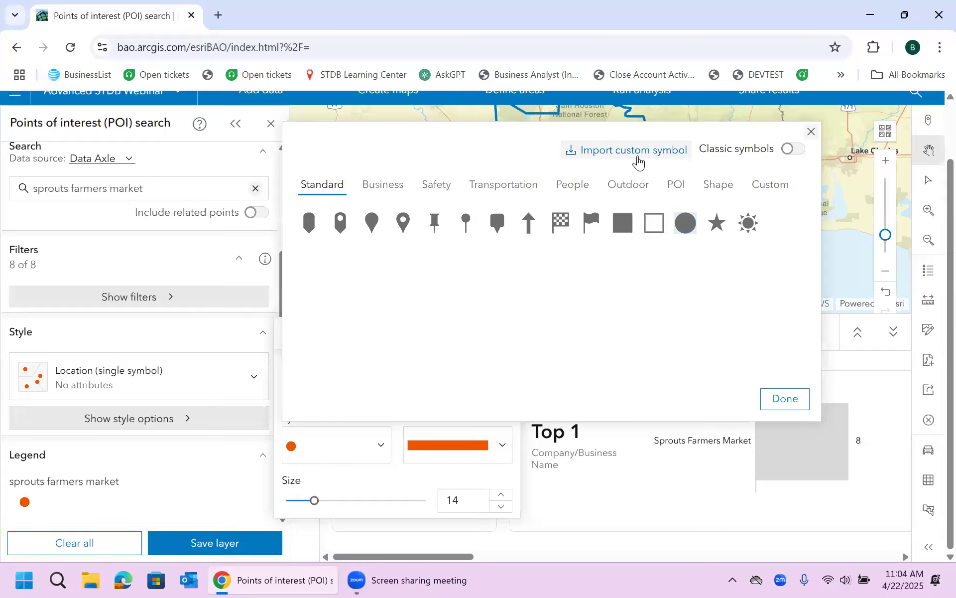
click(767, 189)
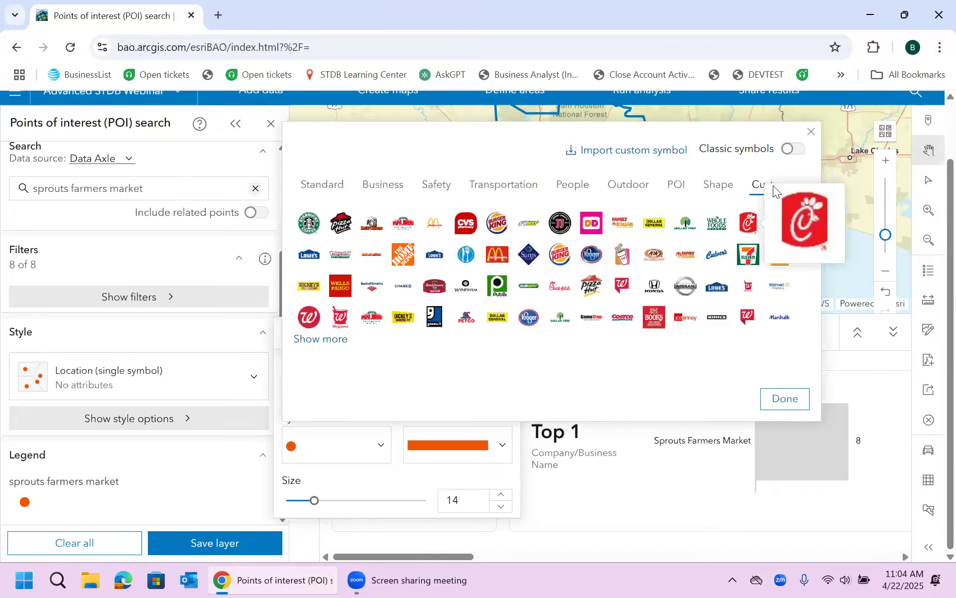
click(322, 338)
drag(919, 286, 921, 419)
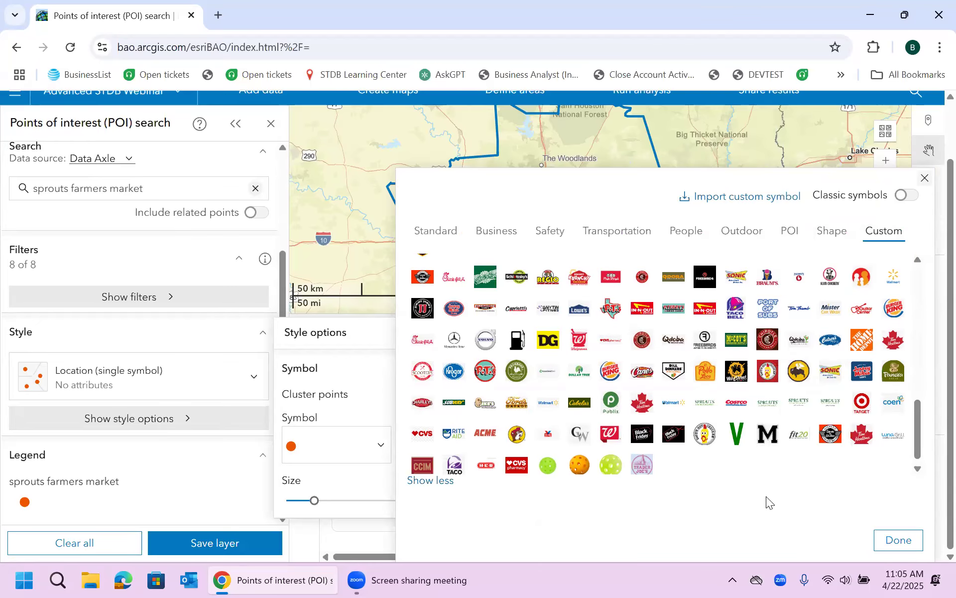
click(768, 407)
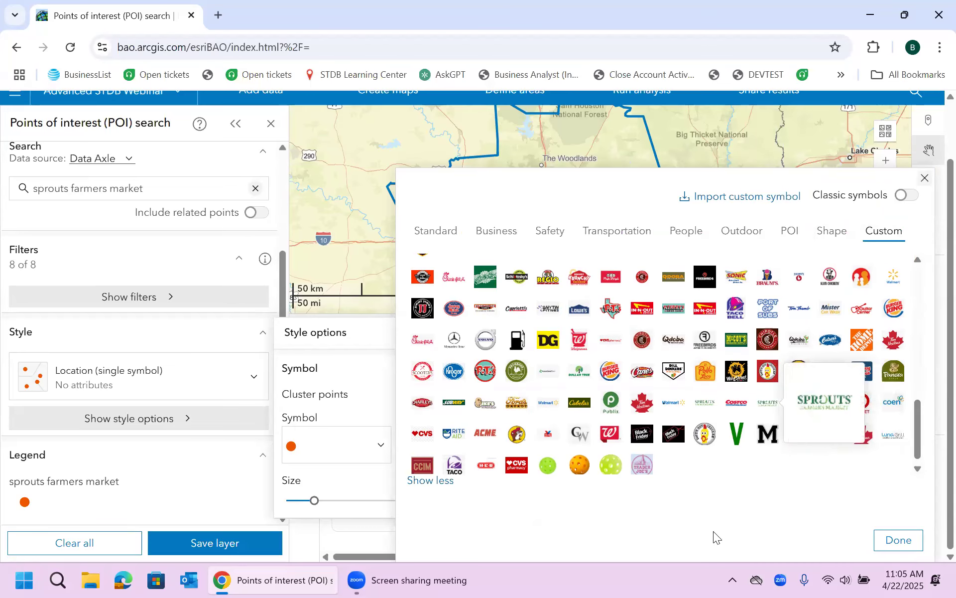
click(897, 540)
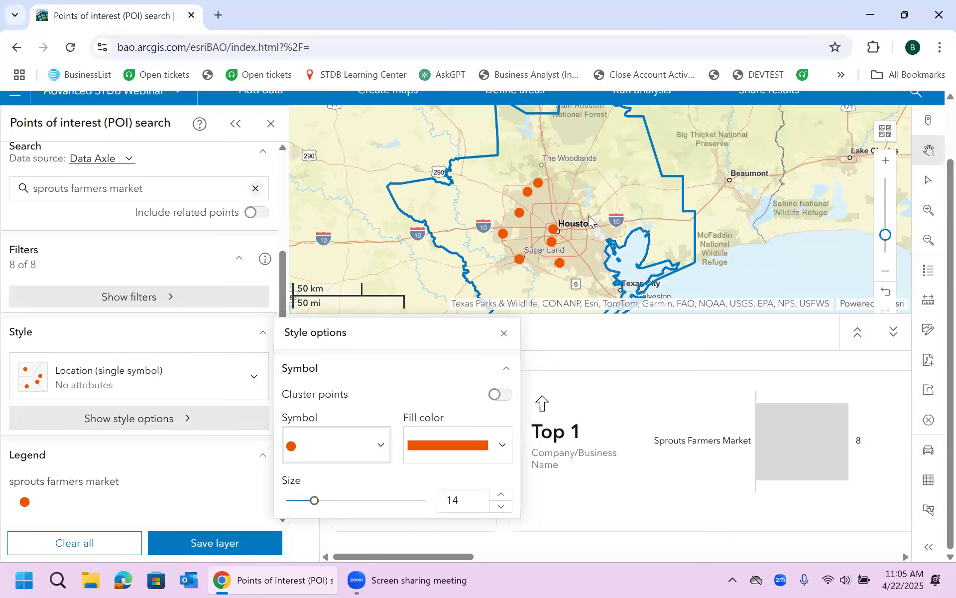
click(719, 239)
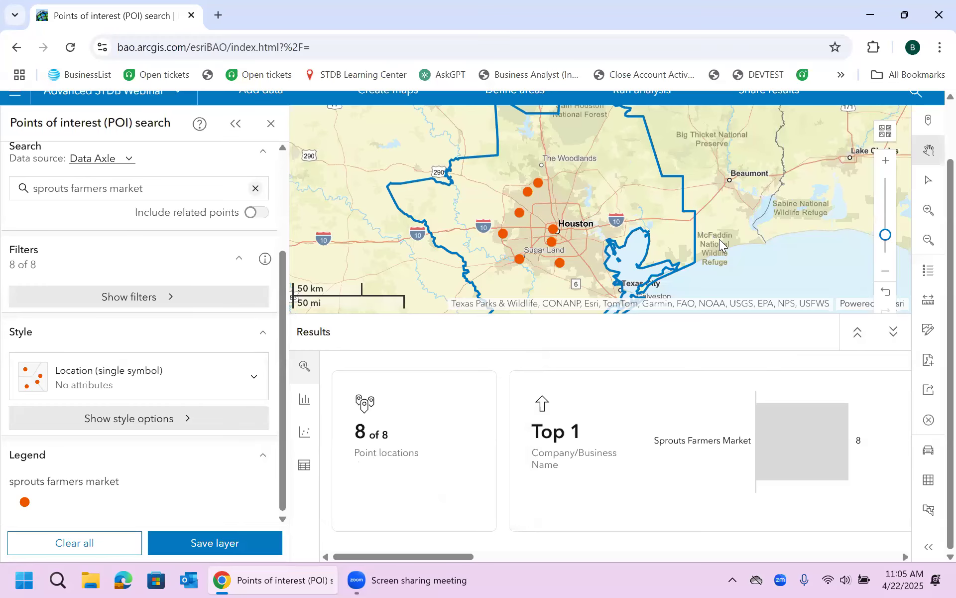
Select all the Sprouts Farmers Market points around Houston with a selection box
click(927, 183)
drag(593, 164, 495, 287)
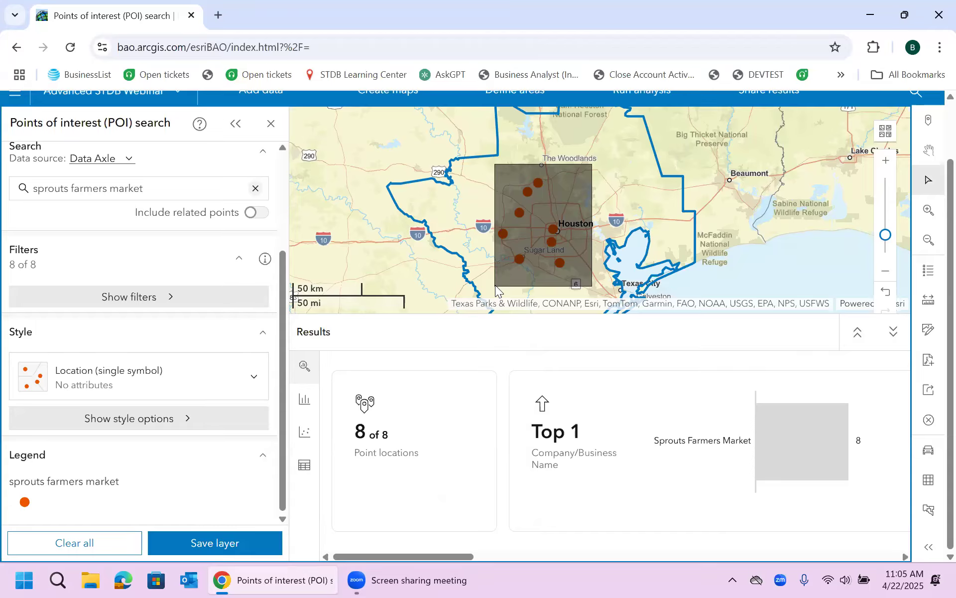
drag(495, 286, 491, 289)
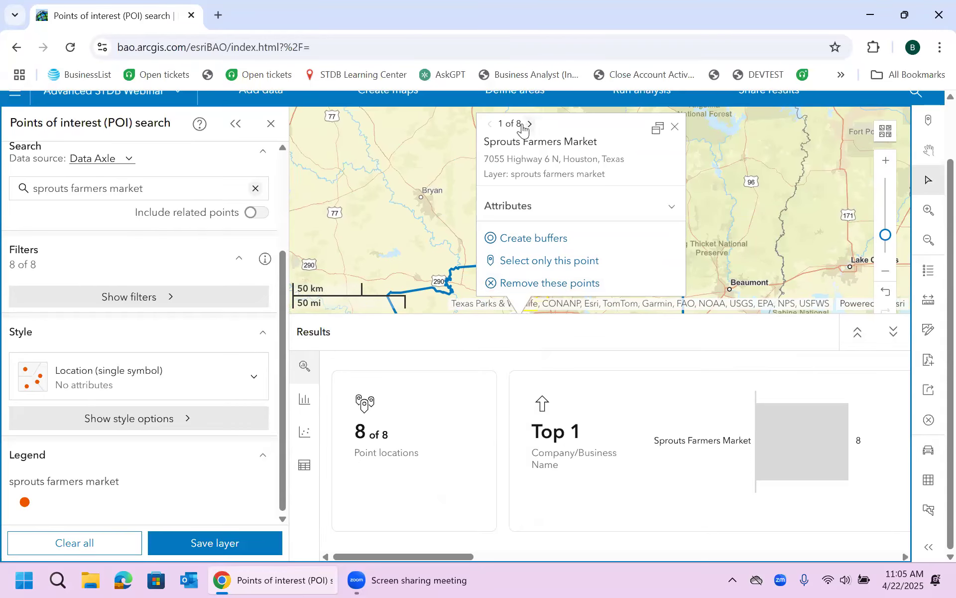
Create ring buffers with a single 0.25-mile radius around the selected points, clearing the second and third radii
click(539, 244)
click(537, 228)
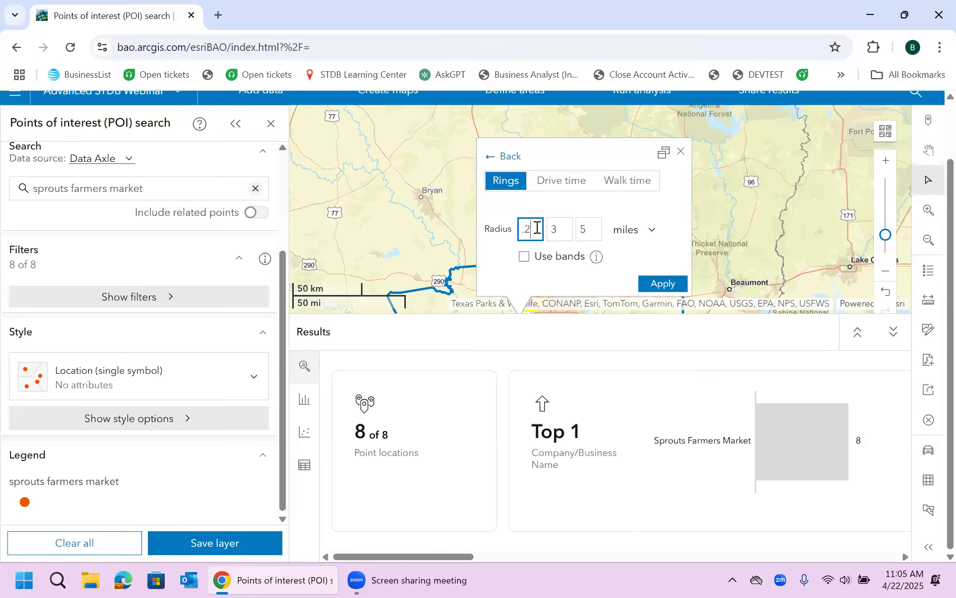
text(.25)
key(Tab)
key(BackSpace)
key(Tab)
key(BackSpace)
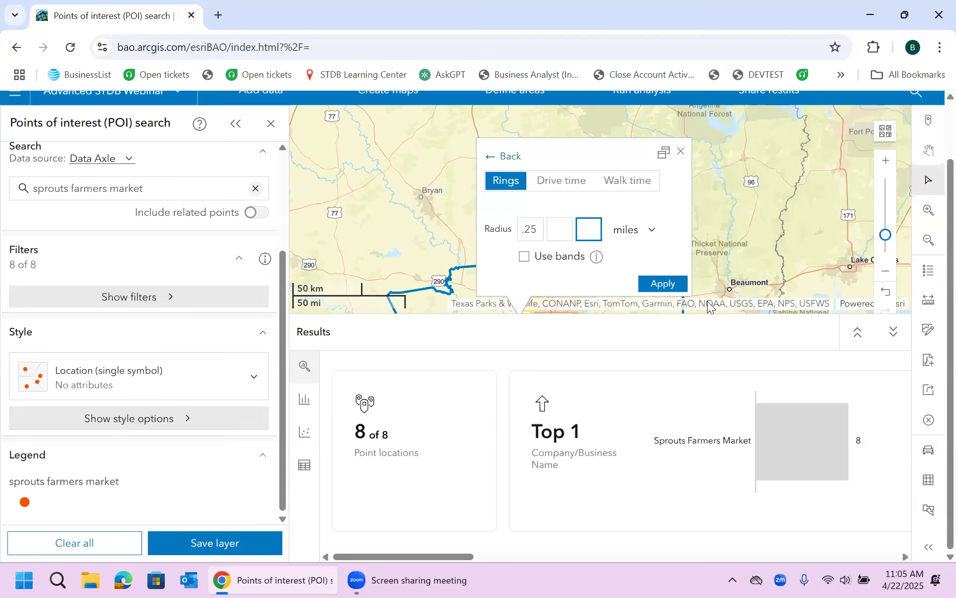
click(663, 284)
Create sites from all the buffered Sprouts Farmers Market points, keeping the No fill option
scroll(669, 284, down, 2)
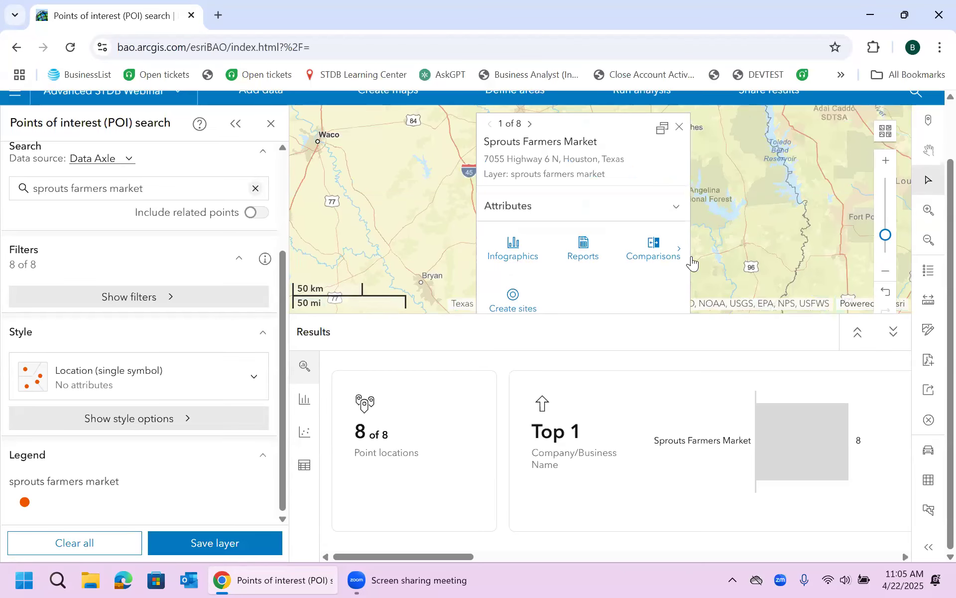
click(510, 297)
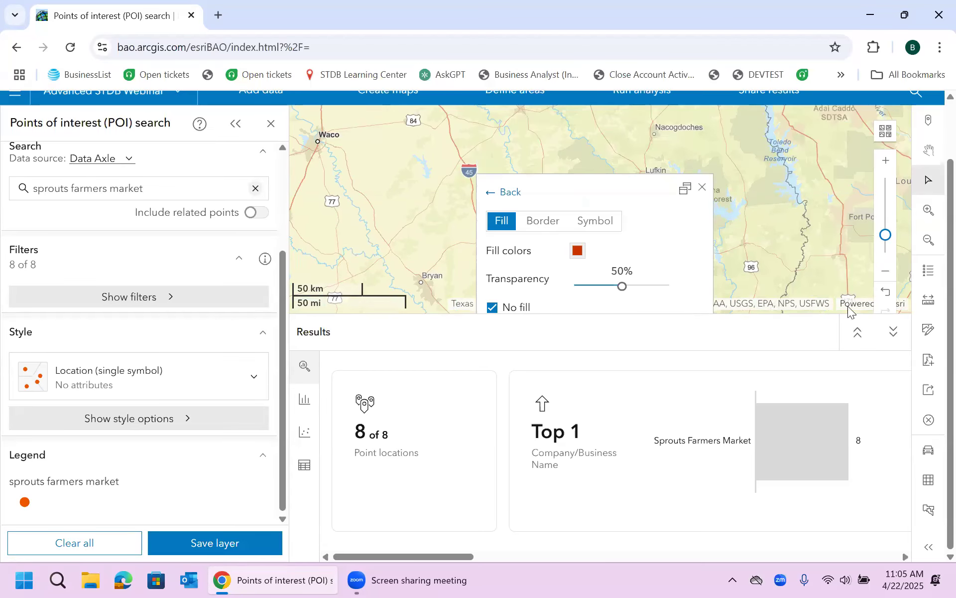
click(884, 339)
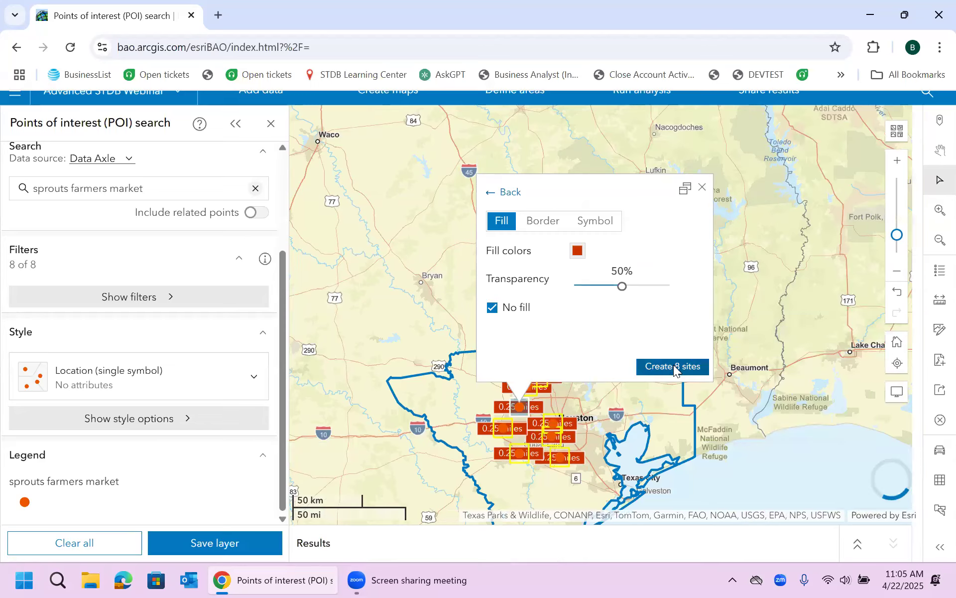
click(673, 364)
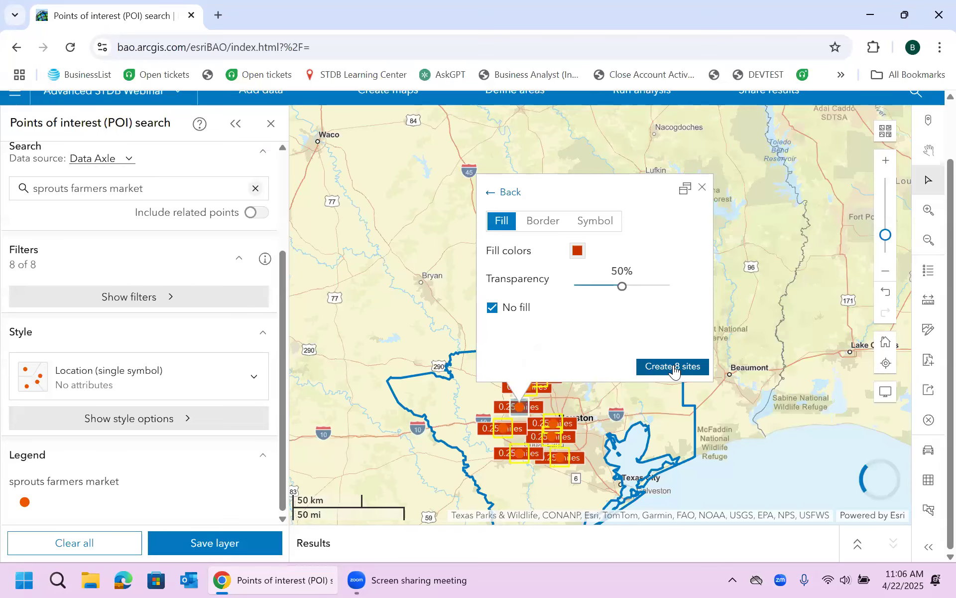
click(673, 368)
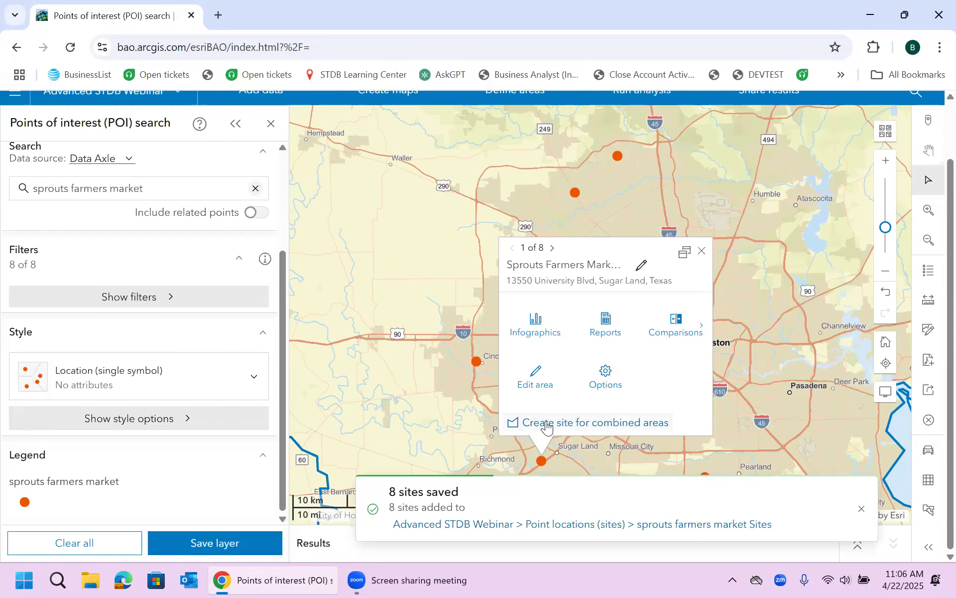
Create one site from the combined ring areas and close its pop-up
click(592, 424)
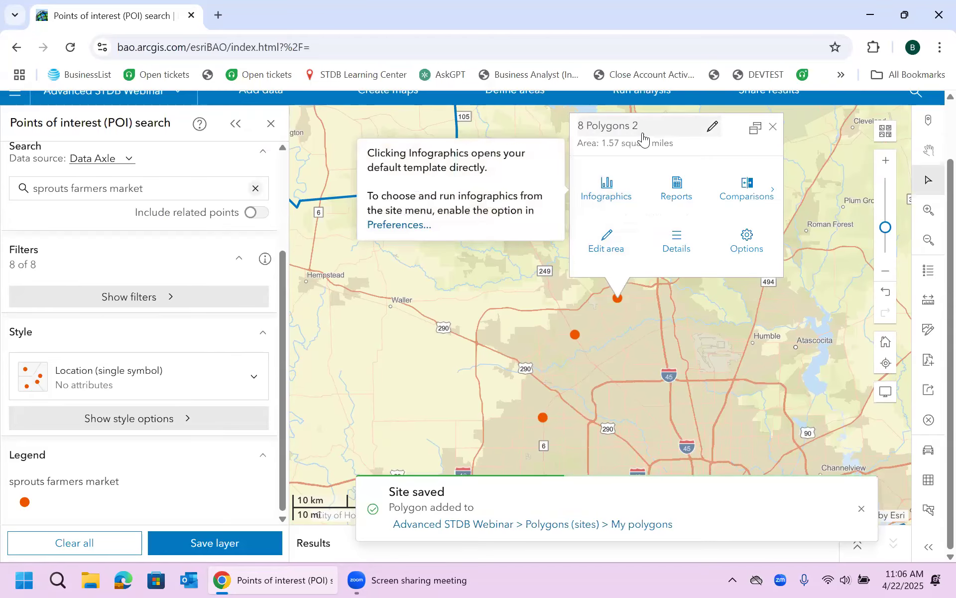
drag(688, 152, 436, 189)
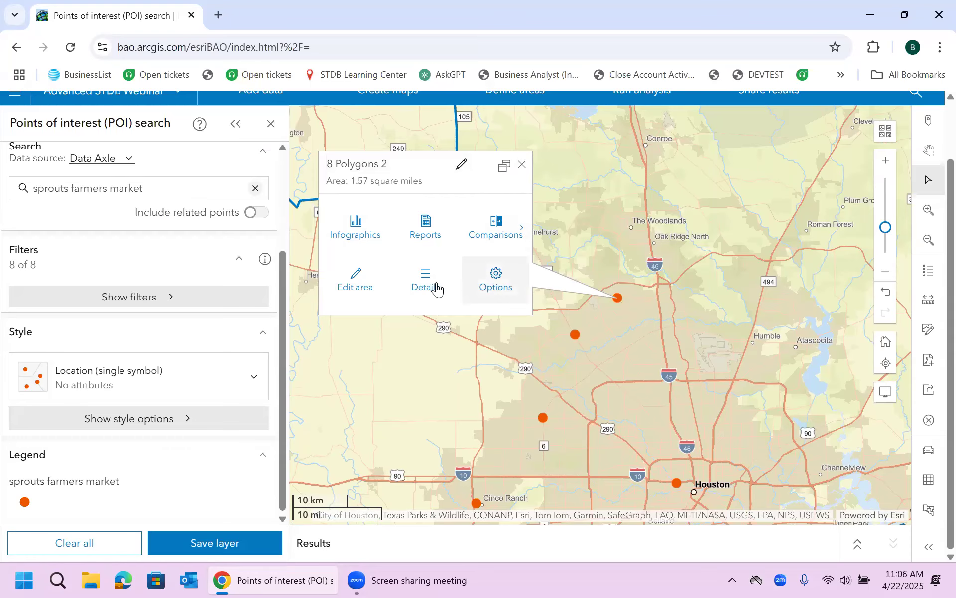
click(522, 167)
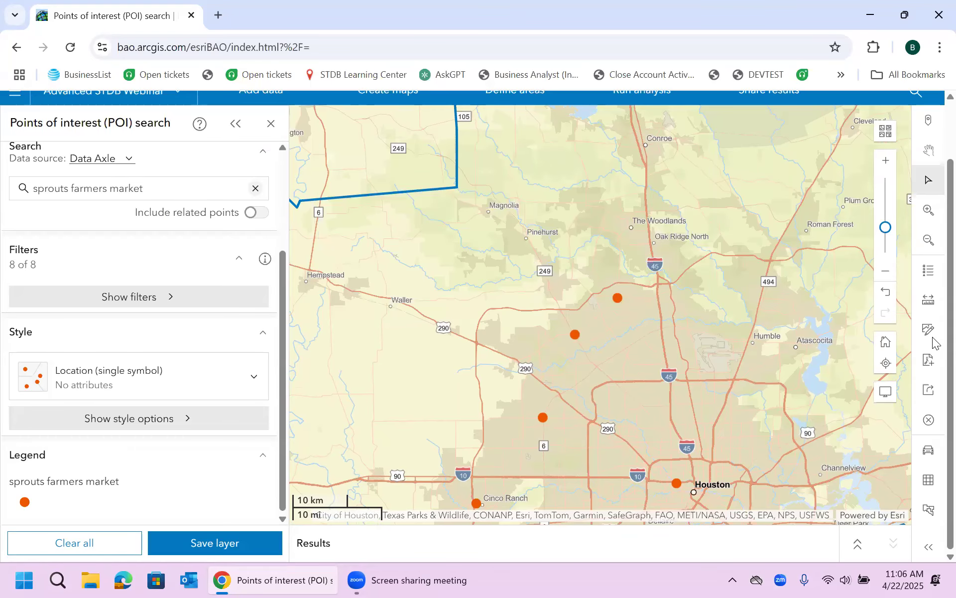
Replace the Houston metropolitan analysis extent of the points of interest search with the recent site 8 Polygons 2
scroll(933, 217, up, 2)
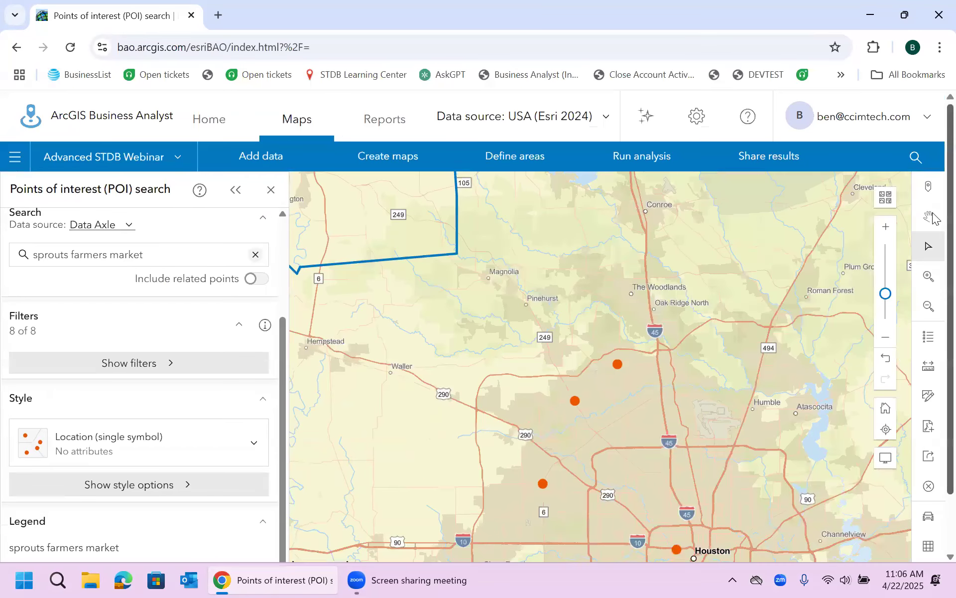
click(383, 158)
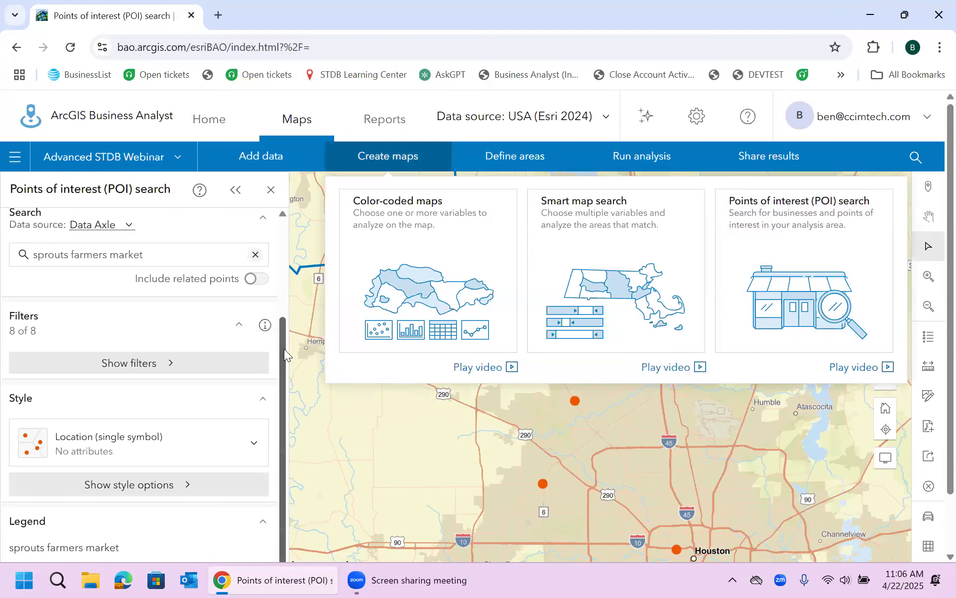
scroll(270, 354, up, 3)
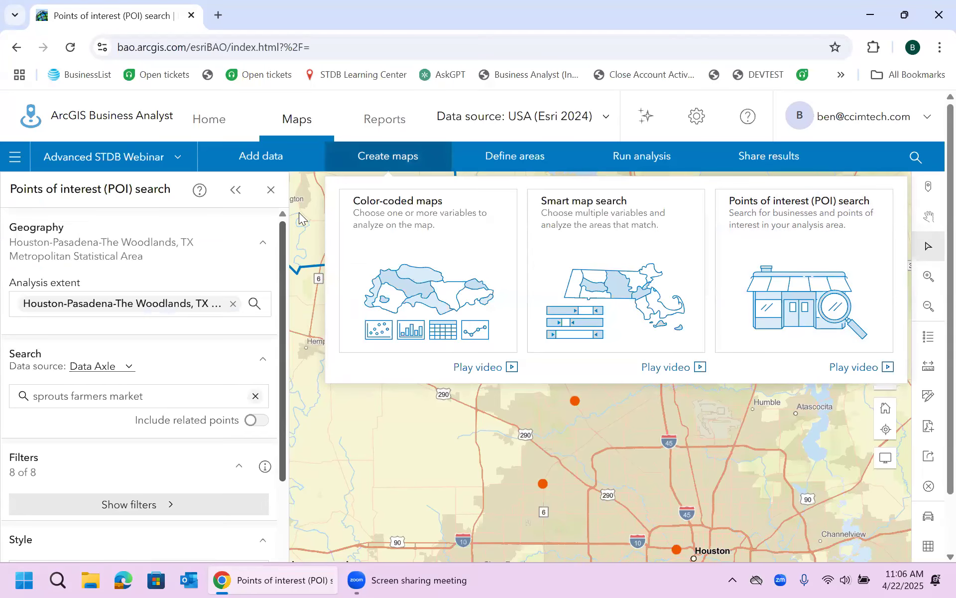
click(232, 305)
click(89, 288)
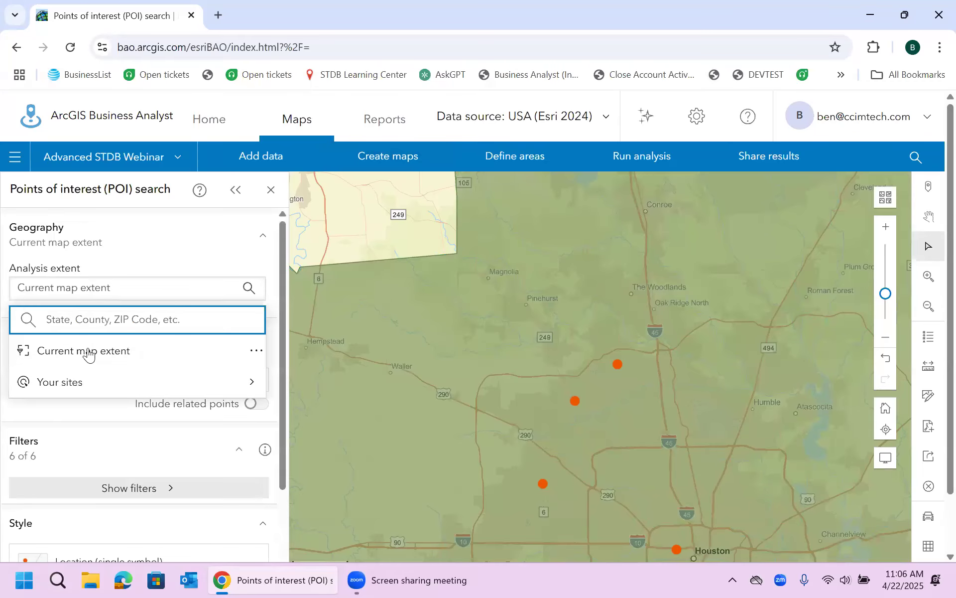
click(88, 384)
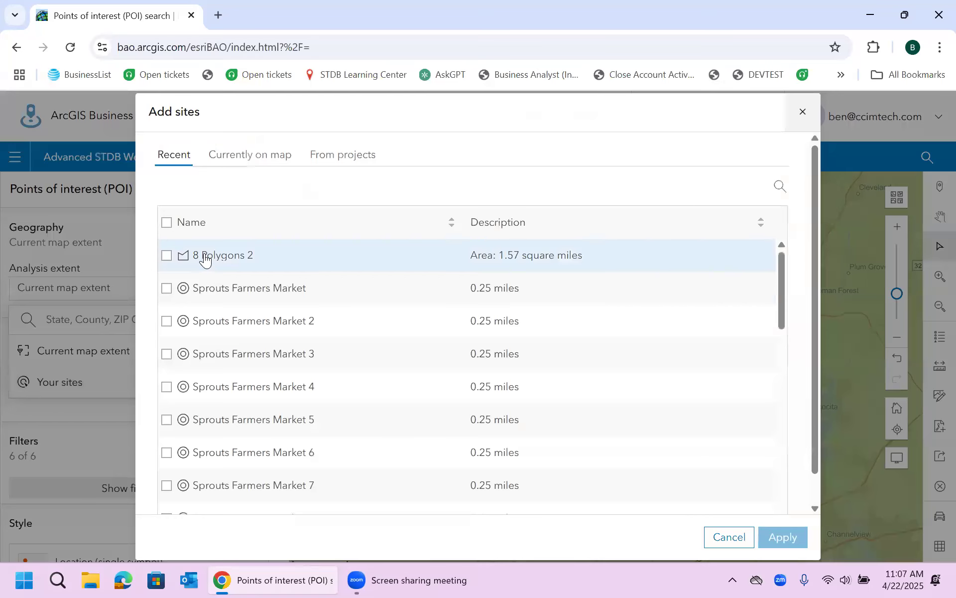
click(206, 259)
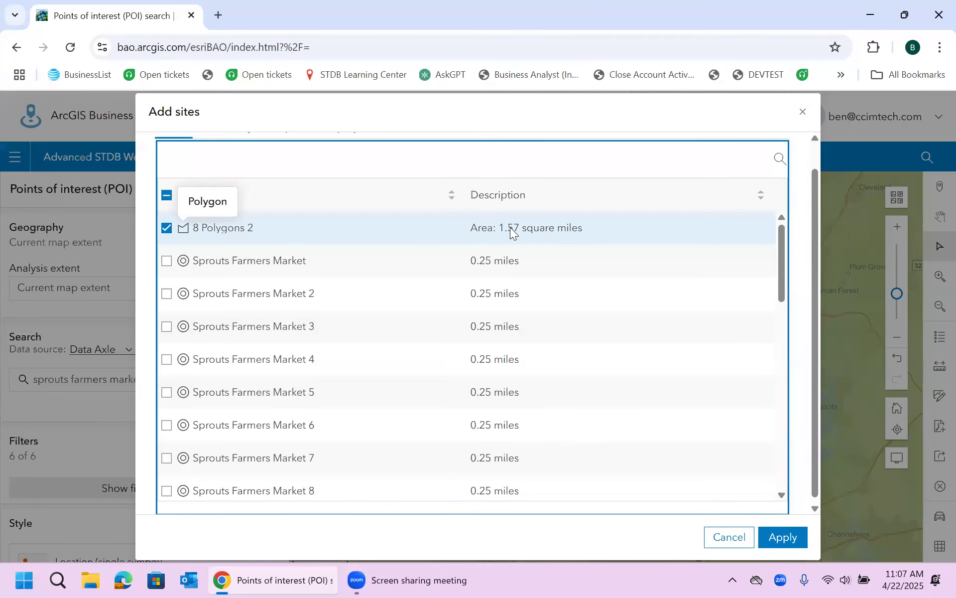
click(782, 538)
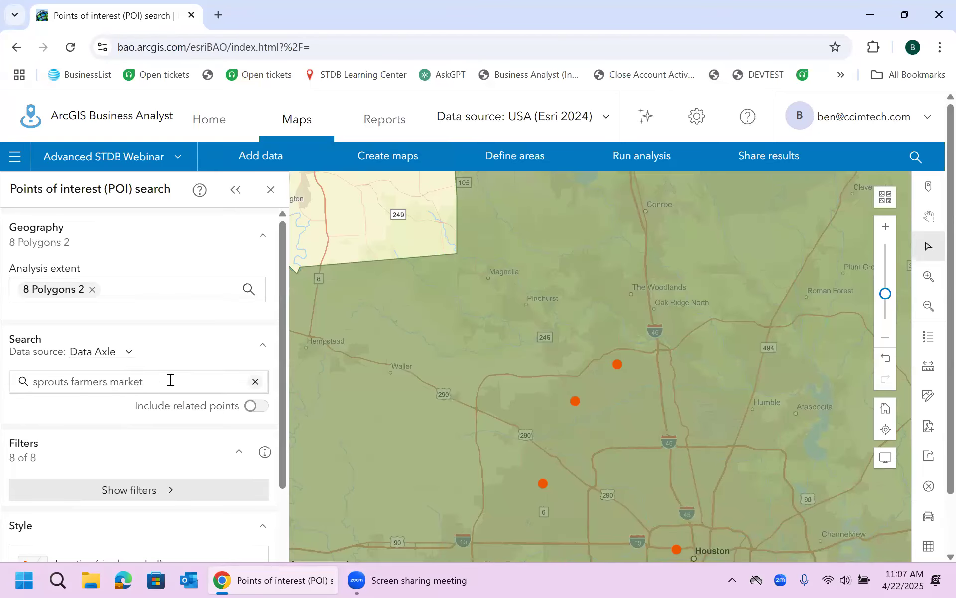
click(171, 381)
click(281, 335)
click(438, 388)
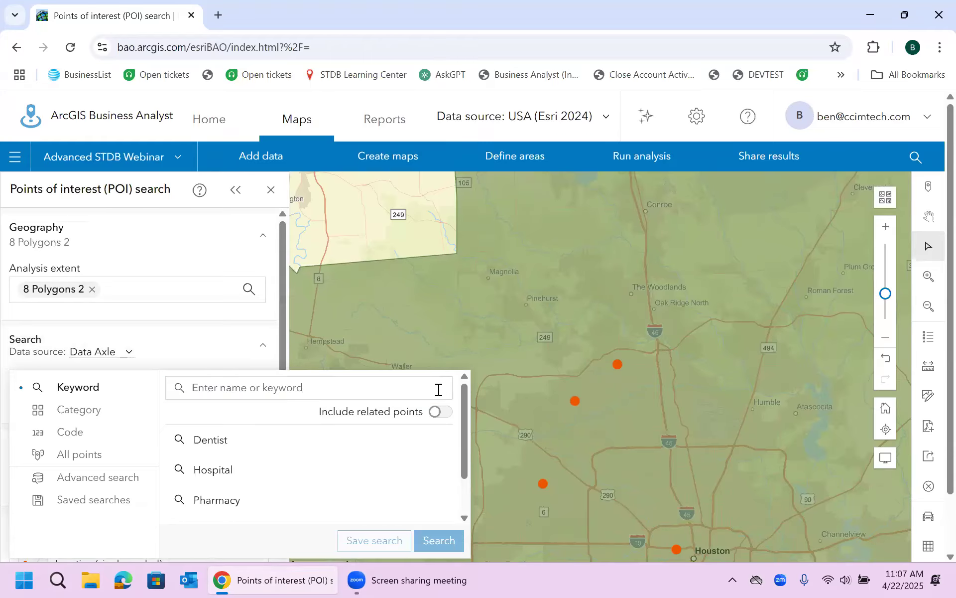
click(209, 337)
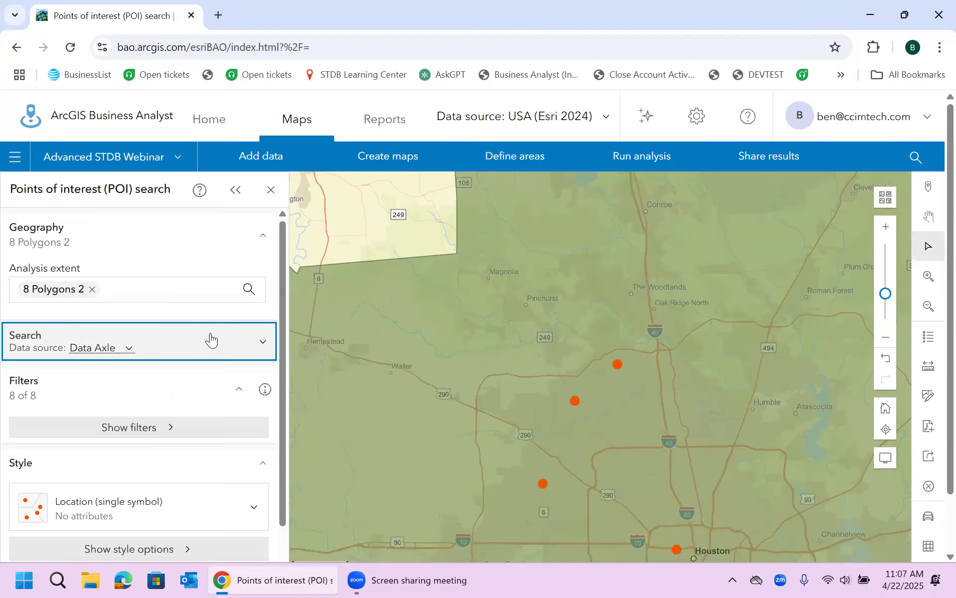
click(124, 349)
click(166, 338)
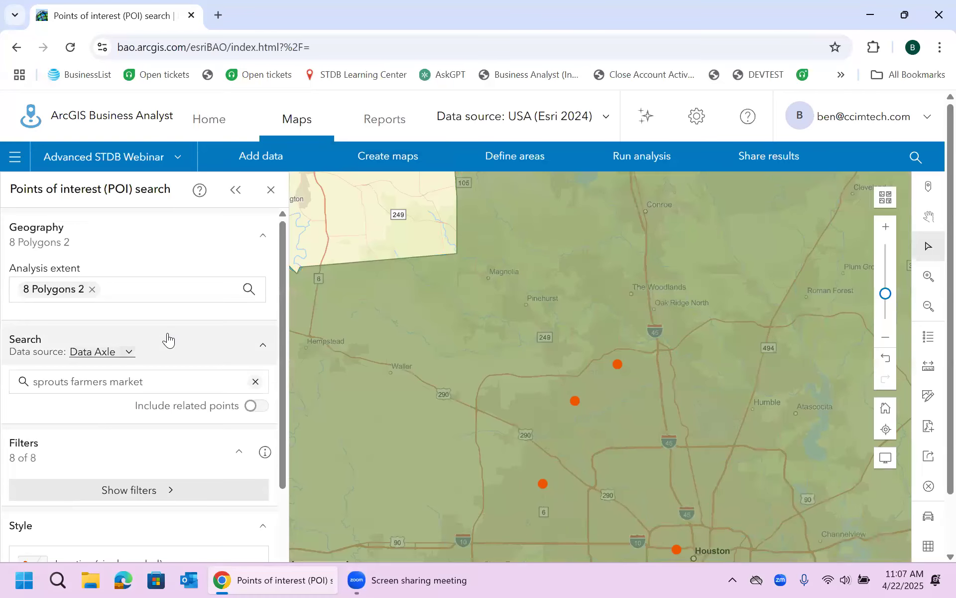
Clear the sprouts farmers market search and add all points within the 8 Polygons 2 extent
click(256, 381)
click(171, 385)
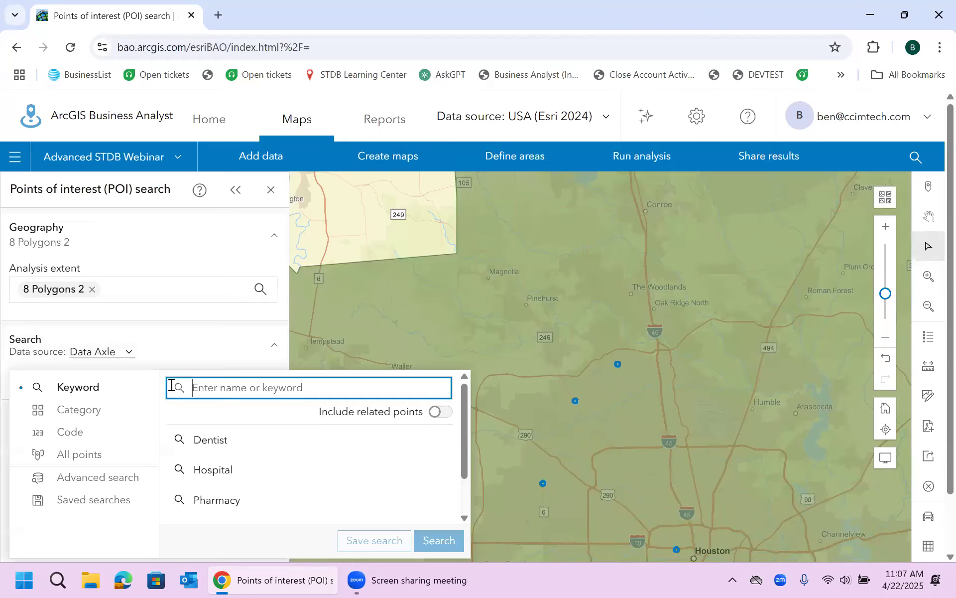
click(83, 456)
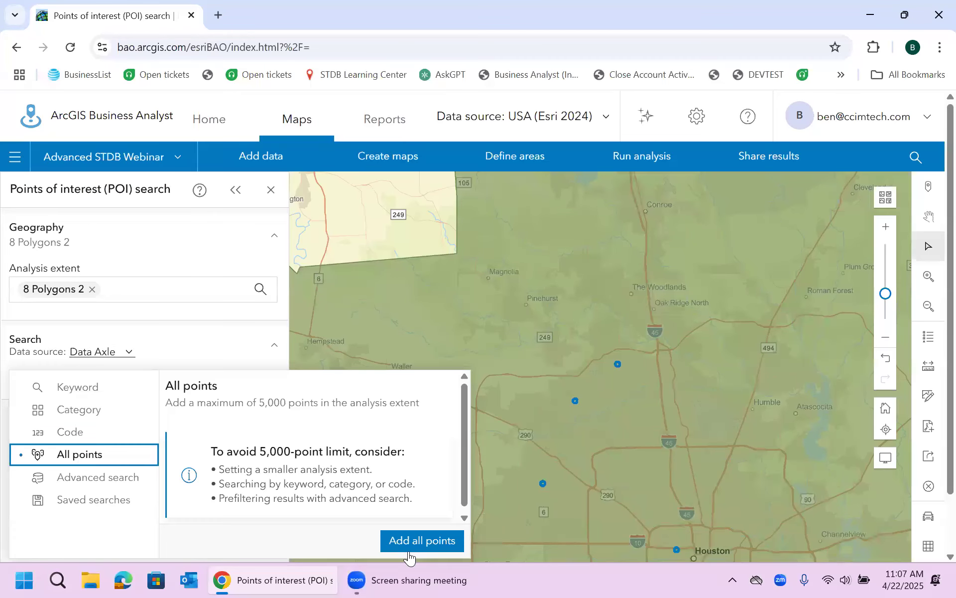
click(418, 536)
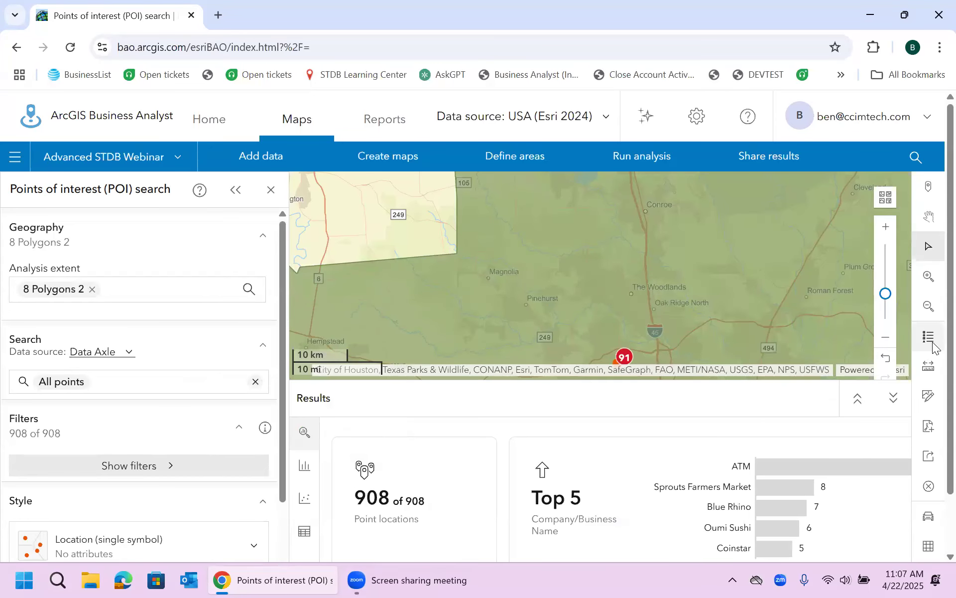
Close the metropolitan area's pop-up and examine the clustered points of interest around Houston on the map
scroll(933, 415, down, 1)
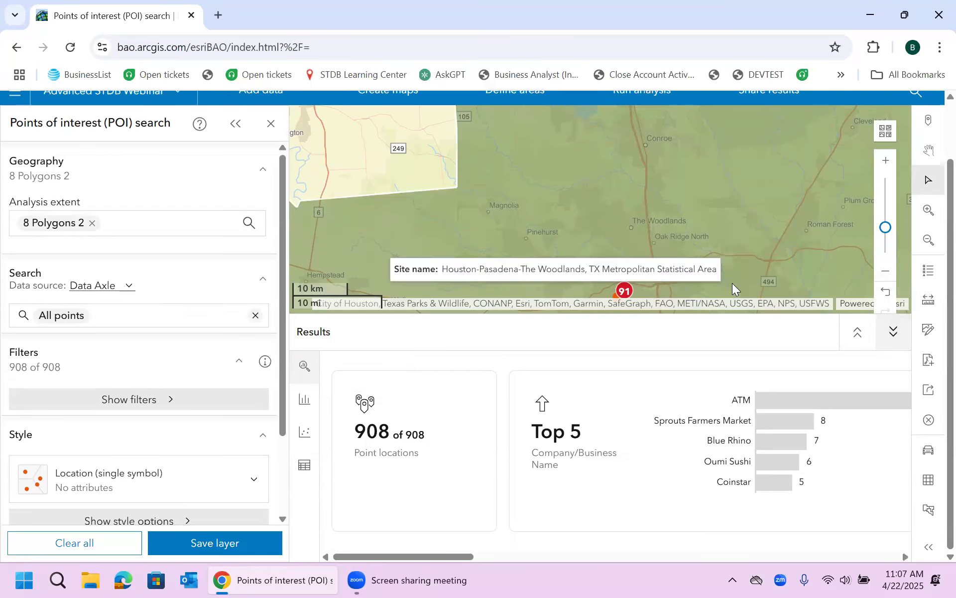
click(930, 150)
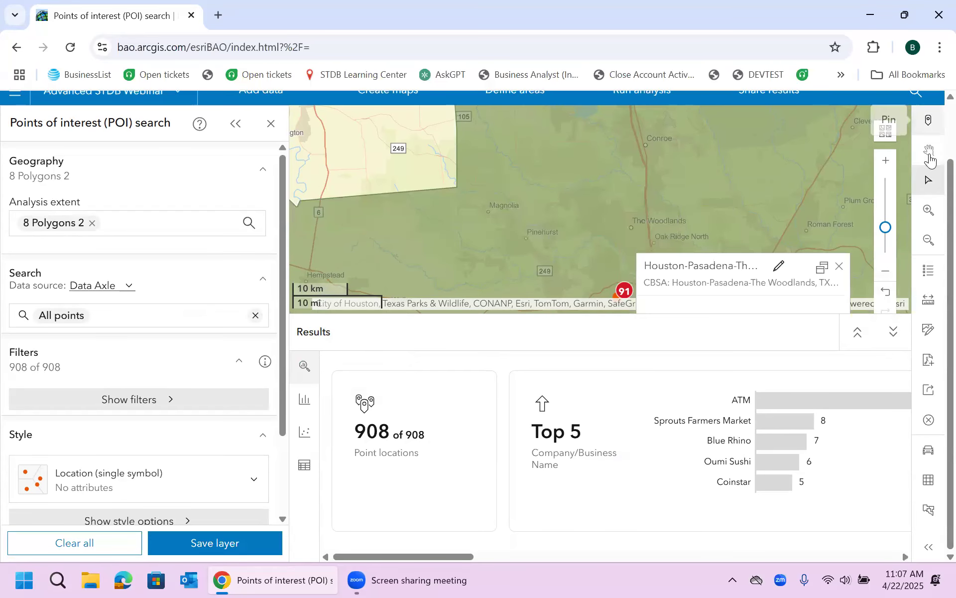
drag(538, 134, 492, 108)
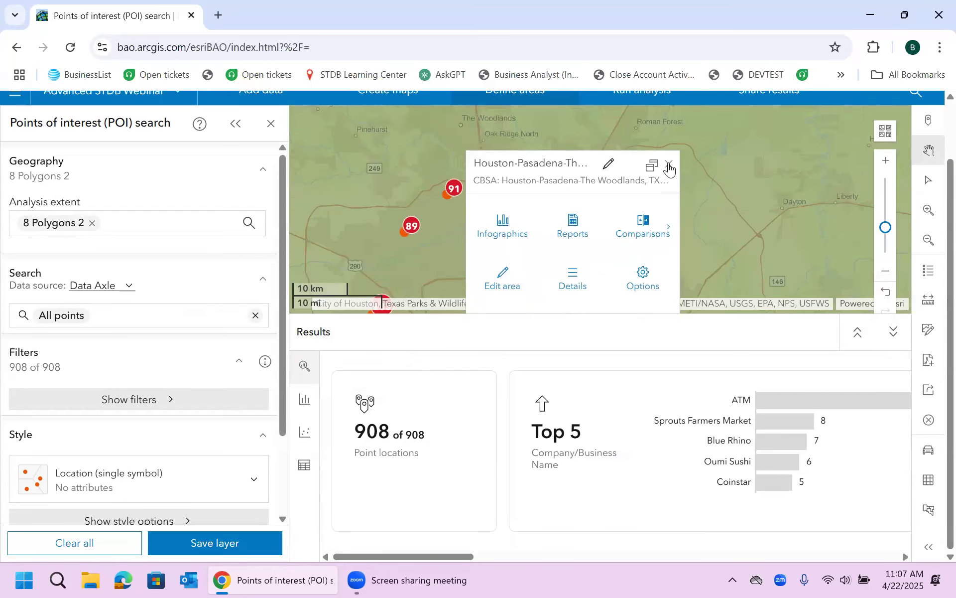
click(672, 172)
drag(722, 187, 656, 143)
drag(668, 244, 679, 267)
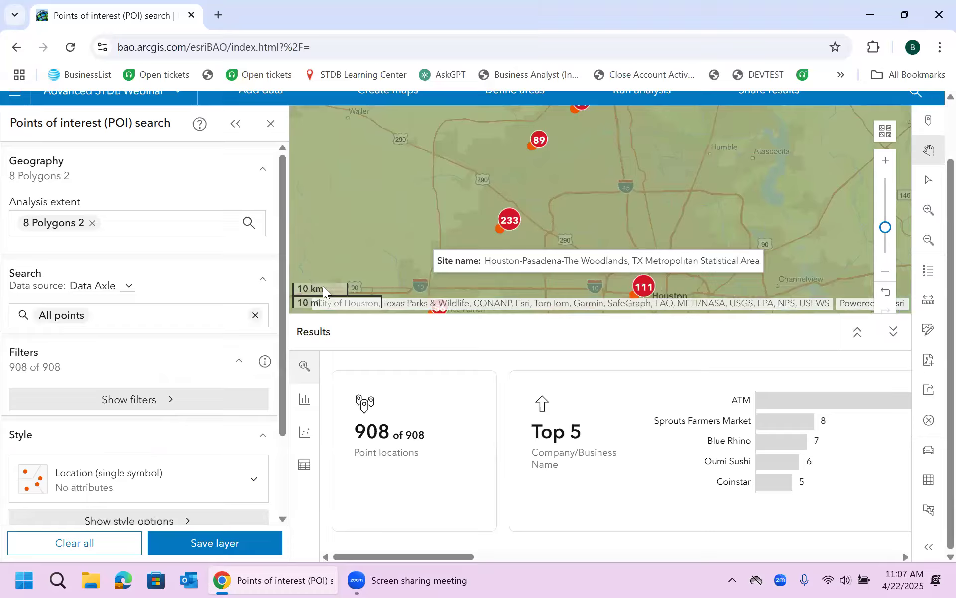
Open the filters for the points of interest and examine the Company/Business Name list, then close the filters without selecting any
scroll(281, 304, down, 1)
scroll(280, 310, down, 1)
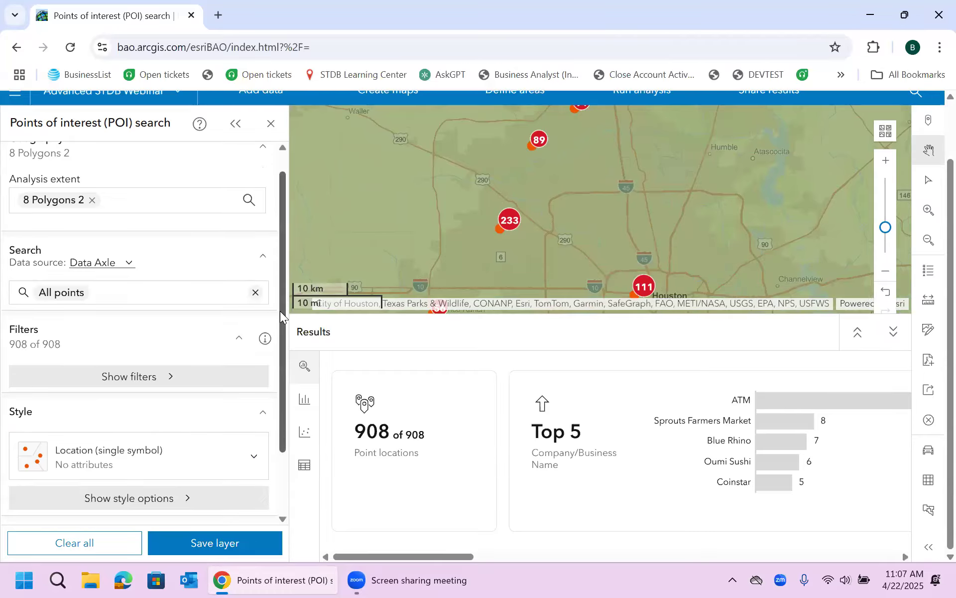
click(123, 381)
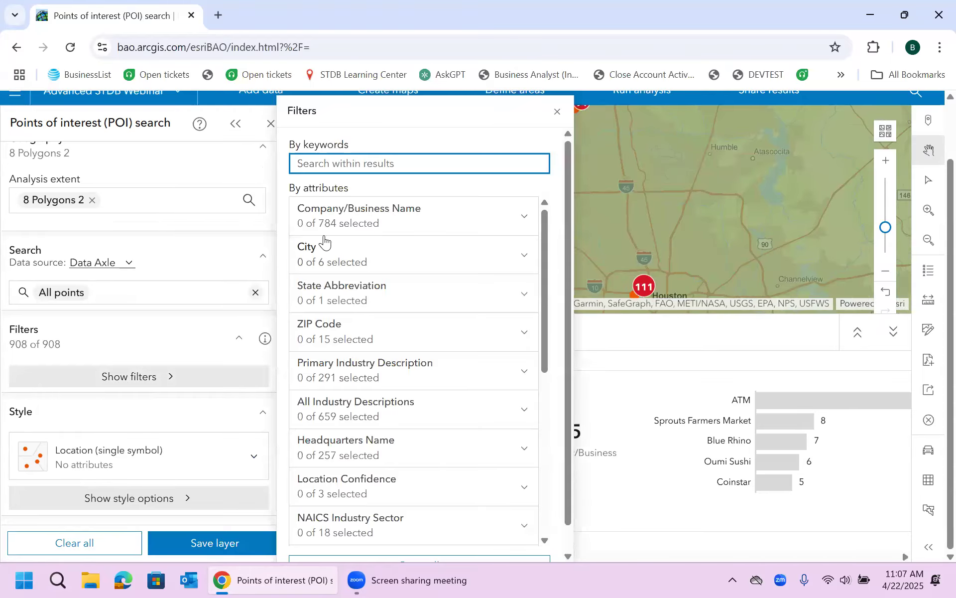
click(359, 218)
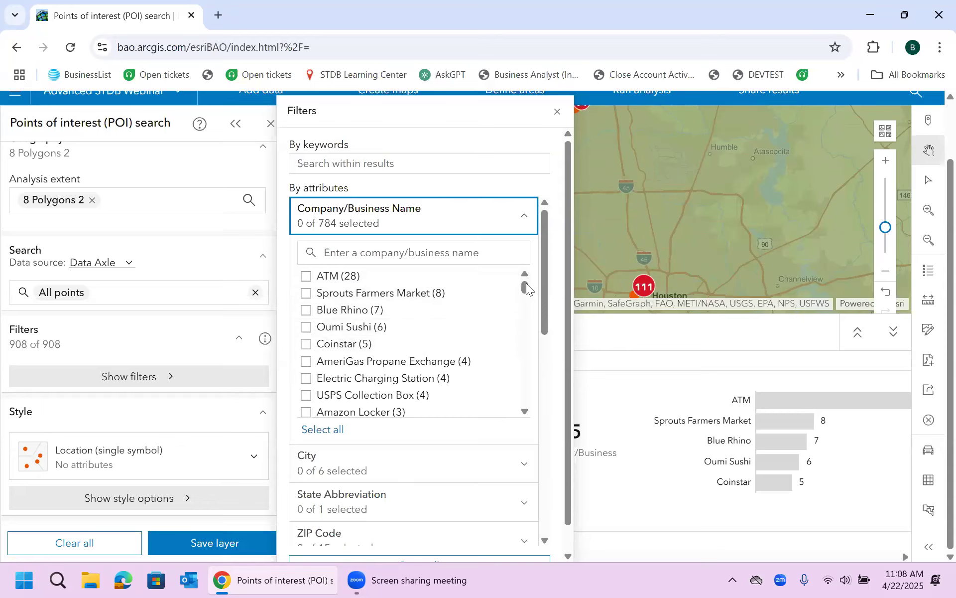
drag(526, 284, 526, 285)
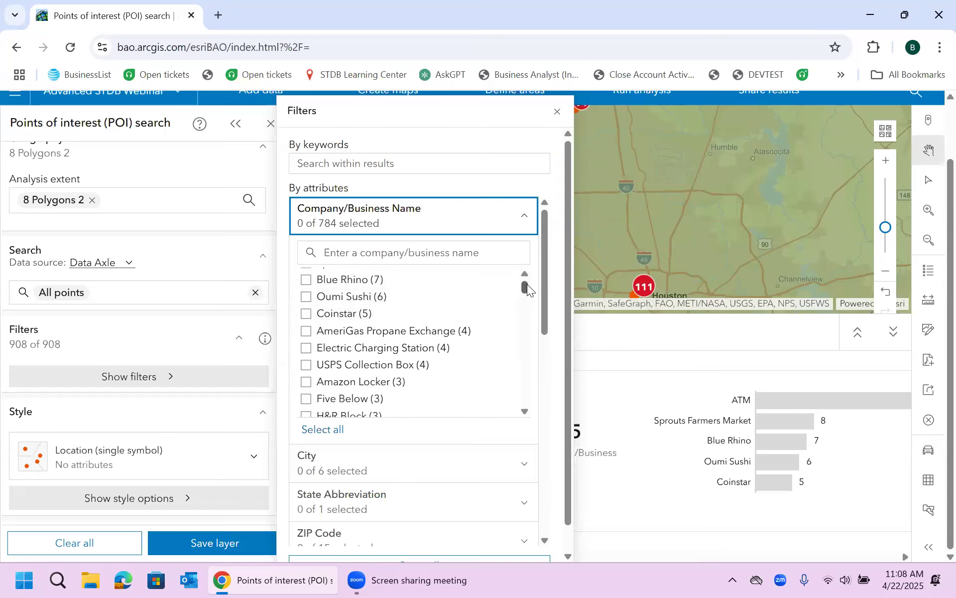
click(526, 412)
click(526, 411)
click(526, 411)
click(526, 412)
click(526, 412)
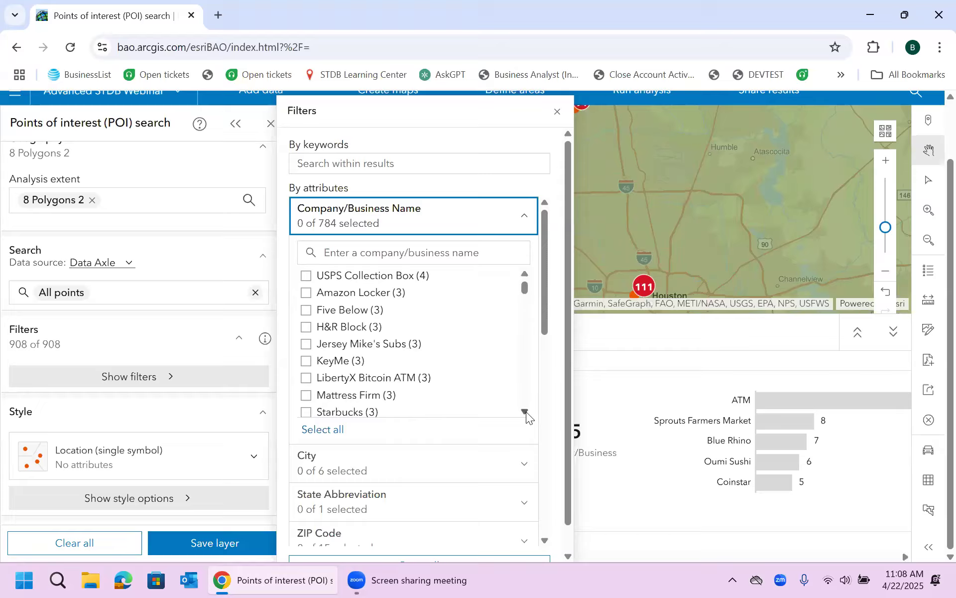
click(526, 411)
click(526, 411)
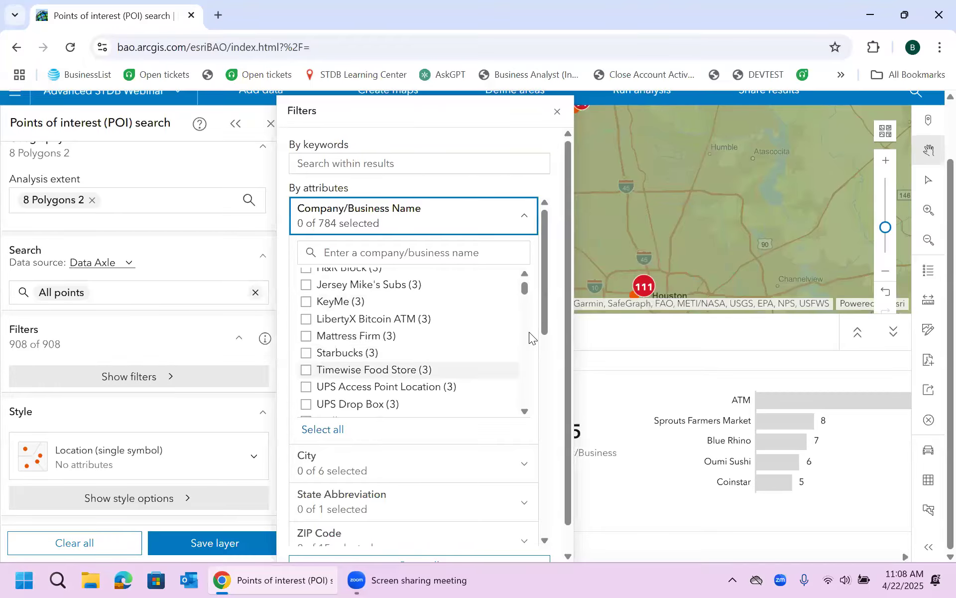
click(525, 412)
click(525, 411)
click(525, 412)
click(525, 411)
click(524, 412)
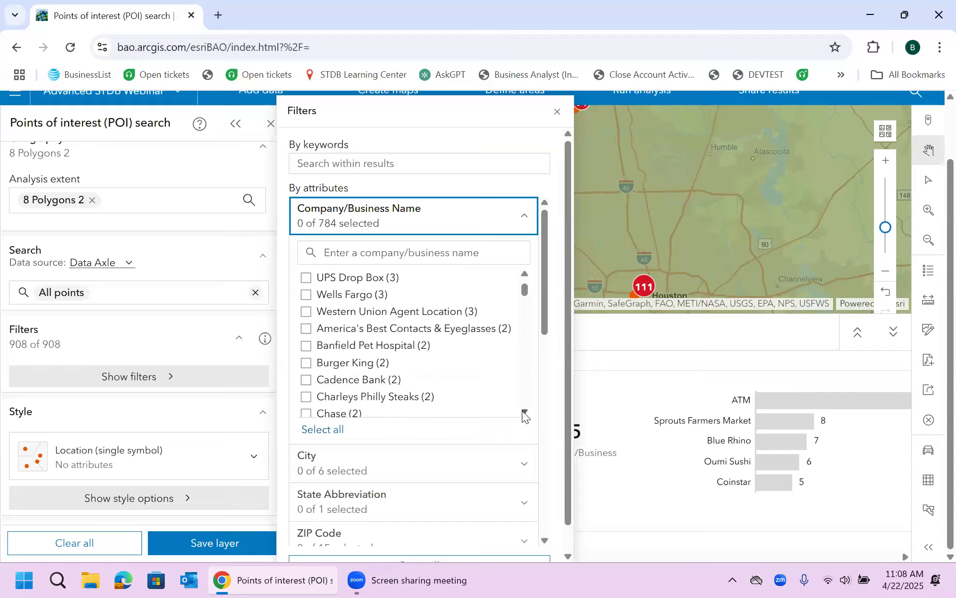
click(524, 412)
click(525, 412)
click(524, 411)
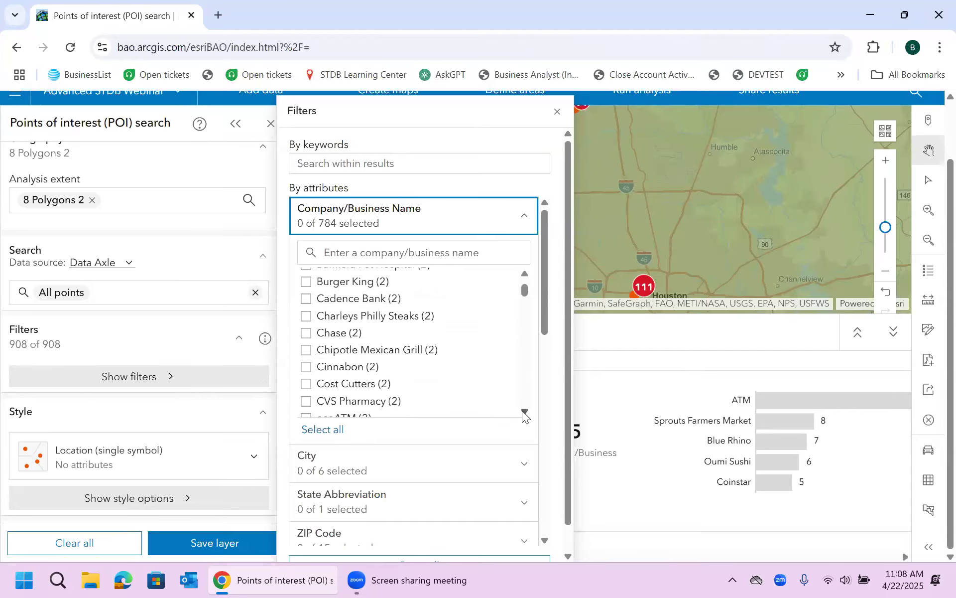
click(524, 411)
click(524, 411)
click(525, 411)
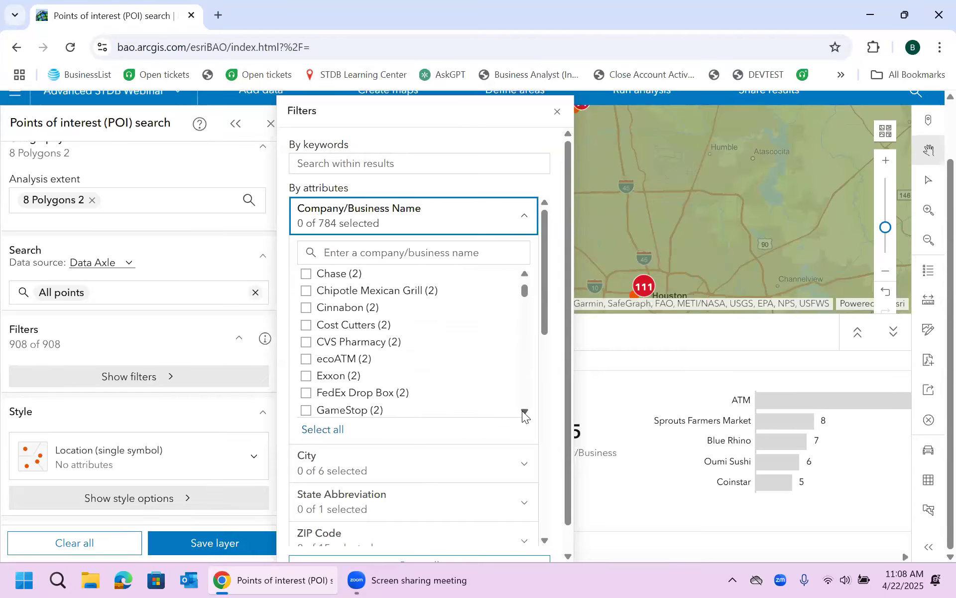
click(557, 113)
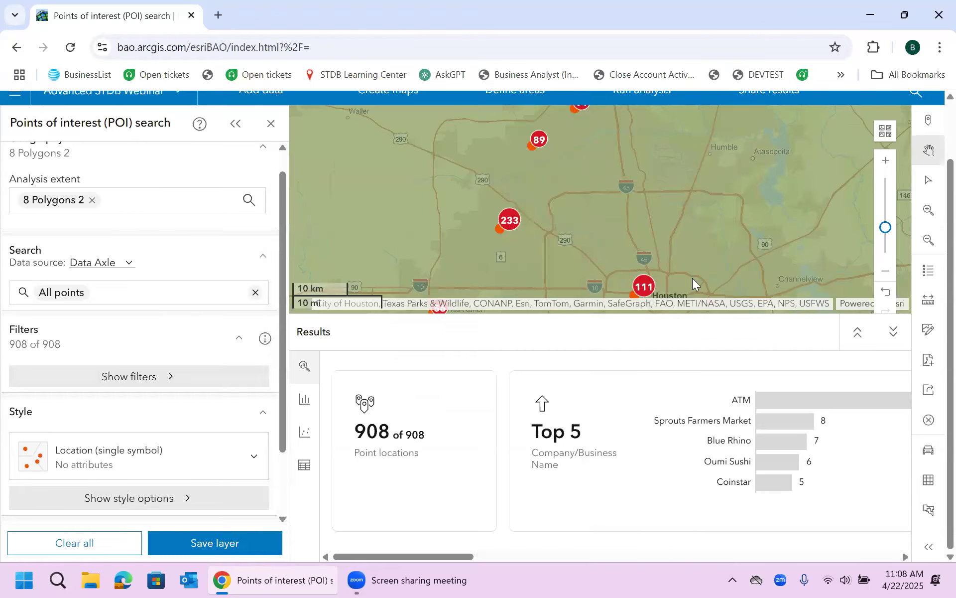
Clear all businesses and sites from the map and close the points of interest search
click(927, 422)
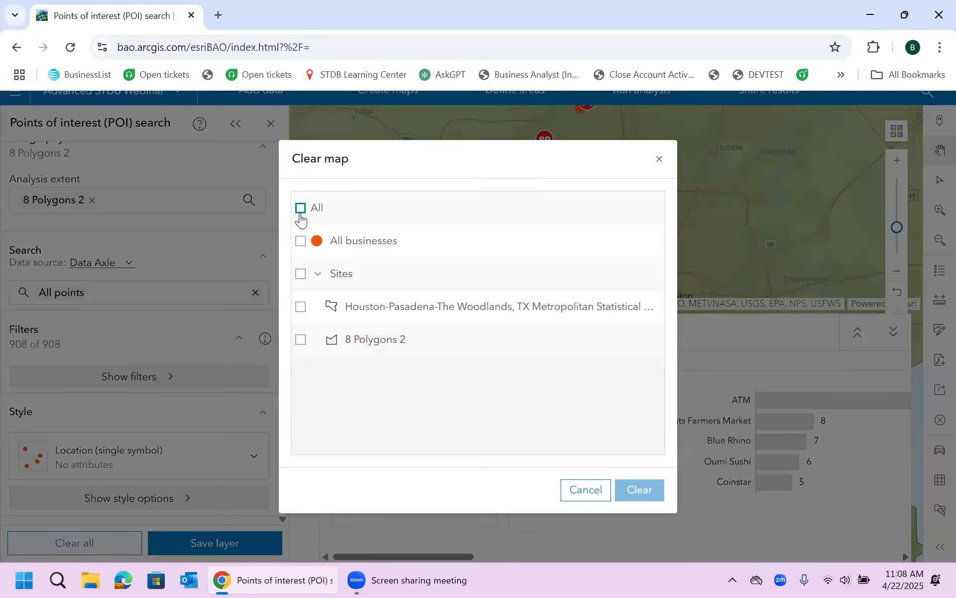
click(301, 209)
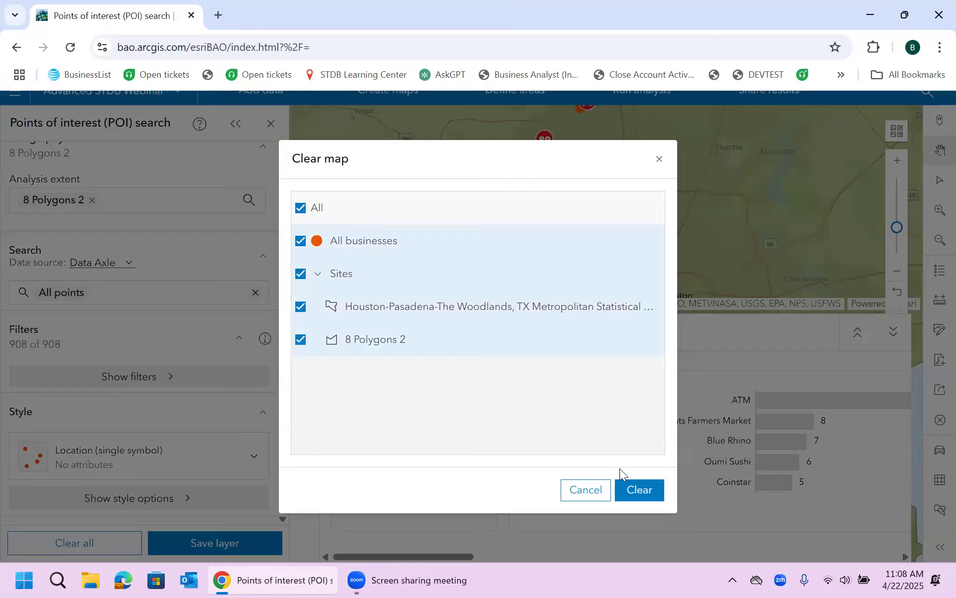
click(640, 491)
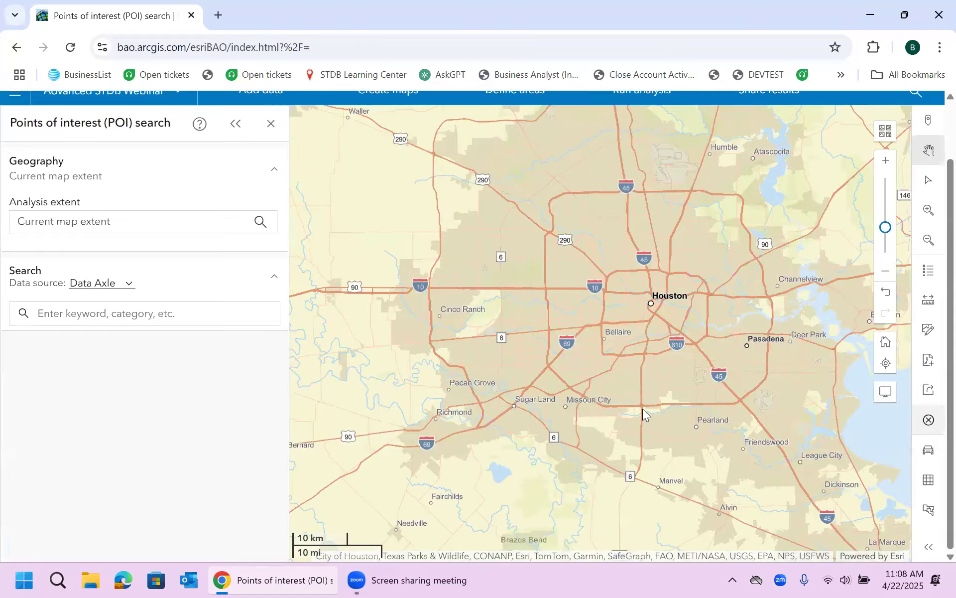
scroll(933, 205, up, 2)
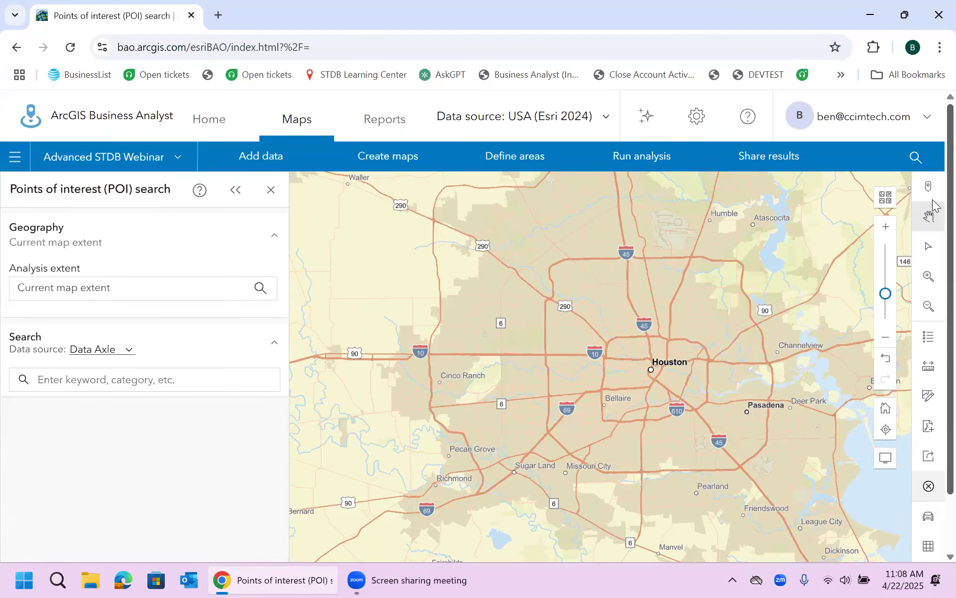
click(271, 189)
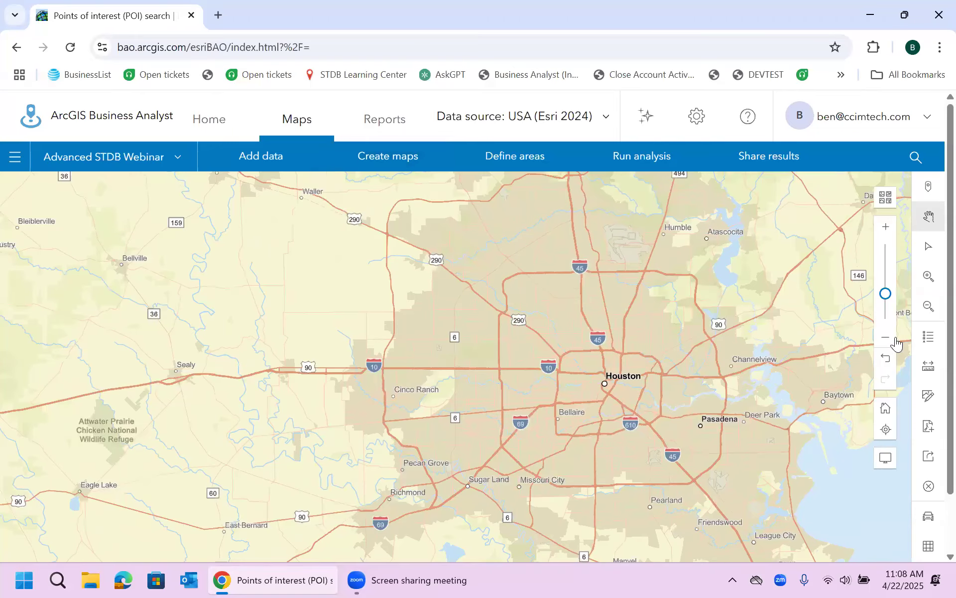
Zoom the map out from Houston to a view of the United States
scroll(892, 280, down, 1)
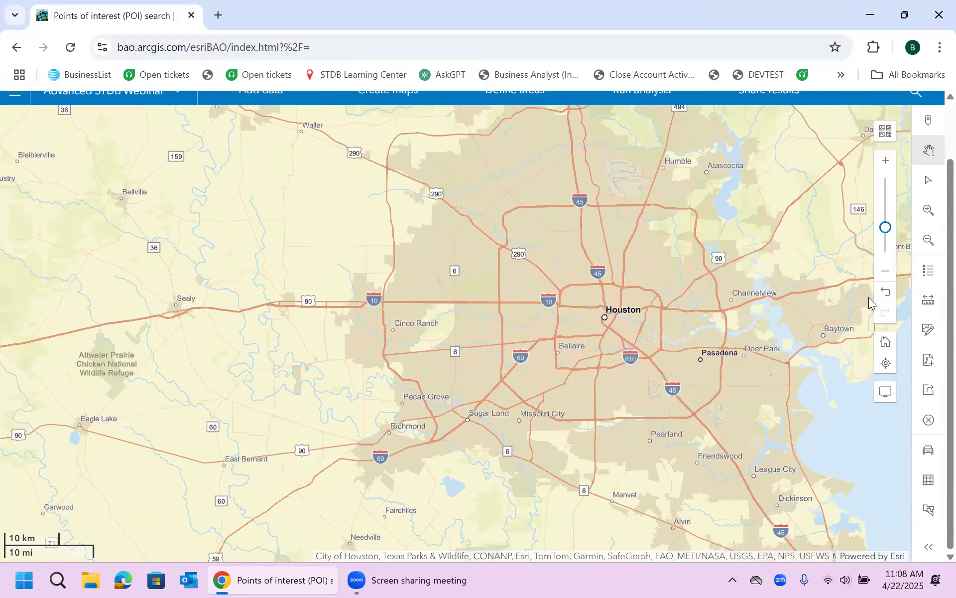
mouse_move(892, 279)
scroll(891, 279, down, 3)
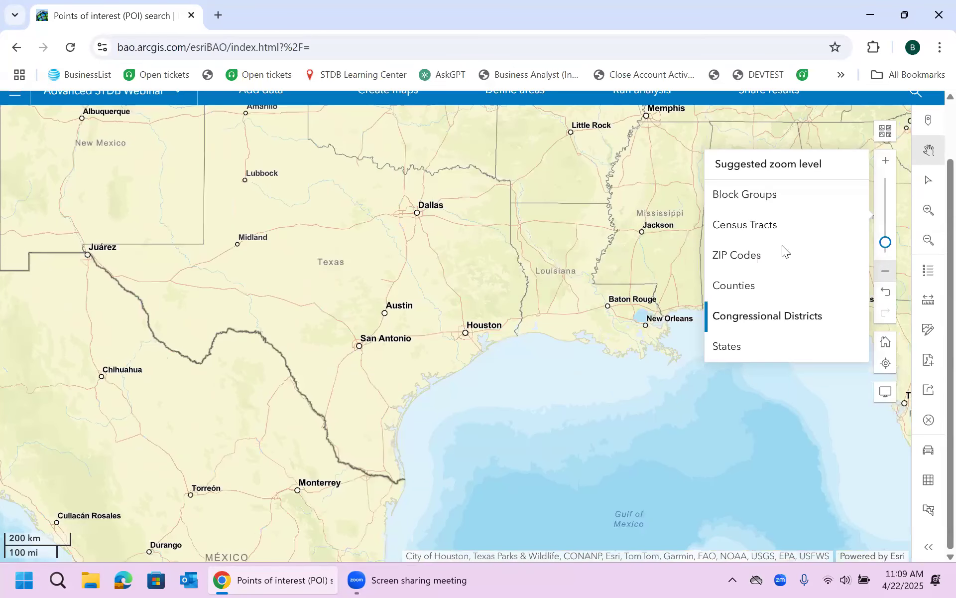
scroll(581, 177, down, 2)
drag(580, 178, 560, 267)
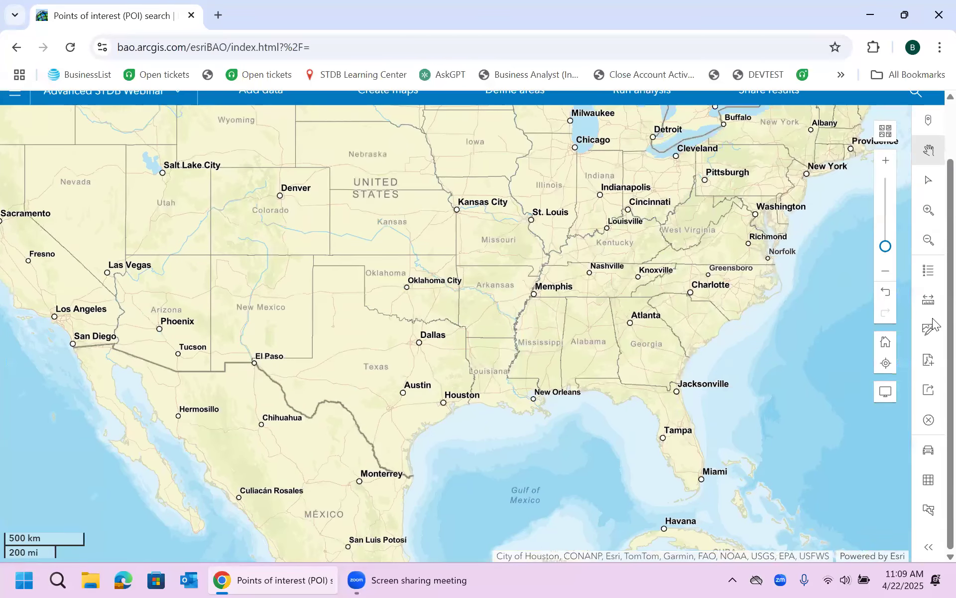
drag(951, 309, 931, 183)
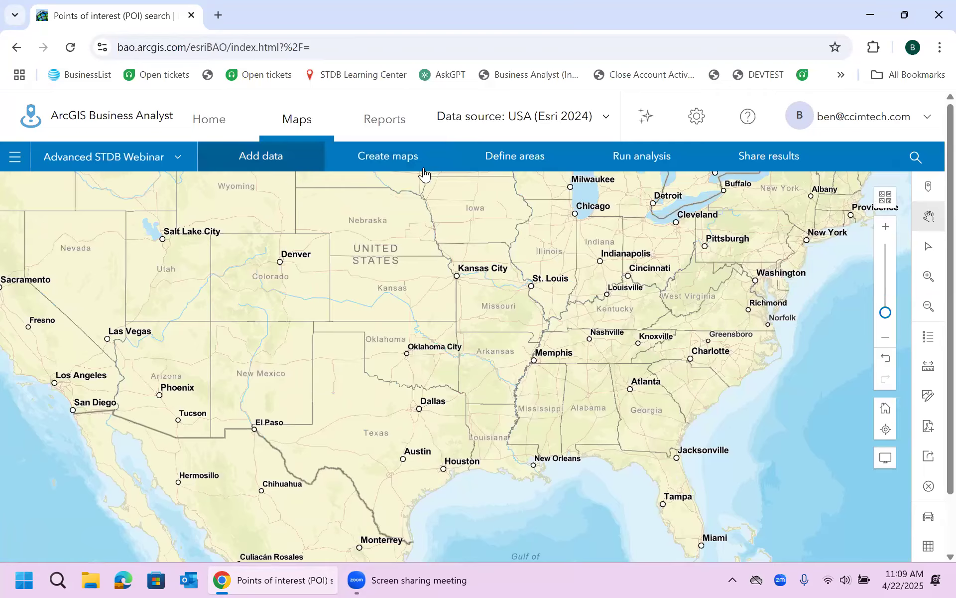
Switch to Excel by opening the FL Subject - Comp Map workbook from the desktop, review its name, address, city, state and sales columns, and close it
click(871, 14)
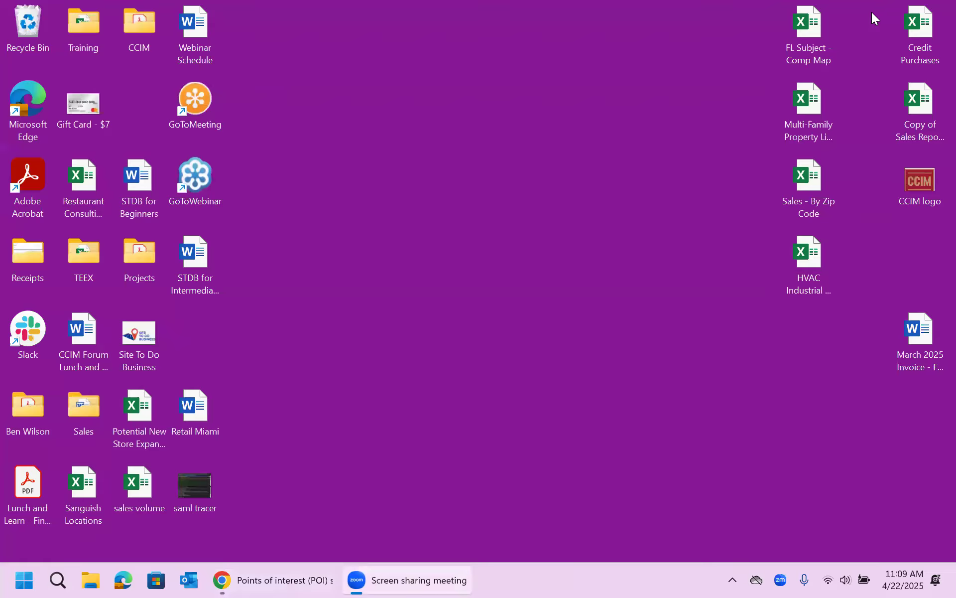
double_click(817, 24)
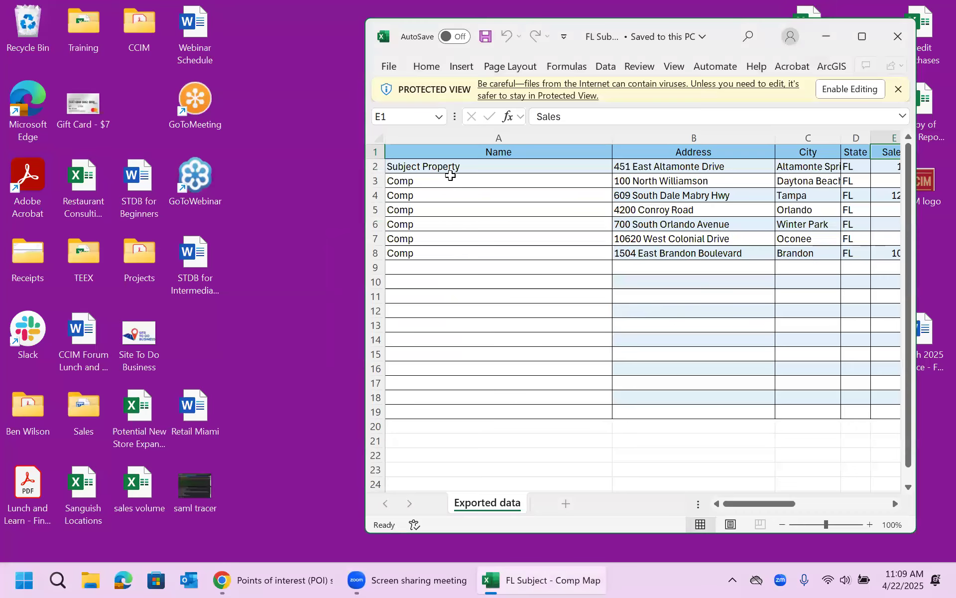
click(458, 172)
key(Down)
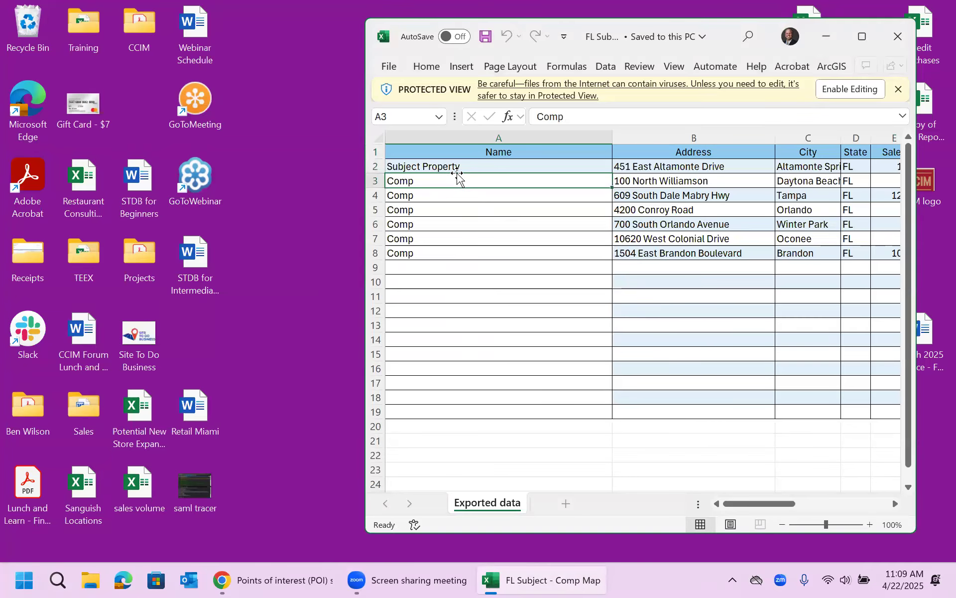
key(Down)
key(Down)
key(Down)
key(Down)
key(Down)
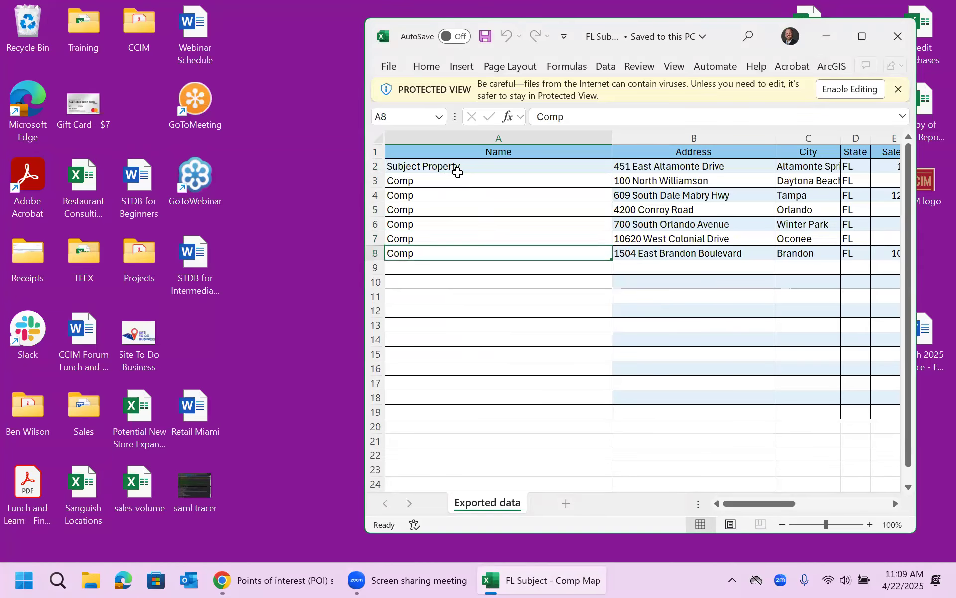
key(Right)
key(Right)
key(Right)
key(Right)
key(Left)
key(Left)
key(Left)
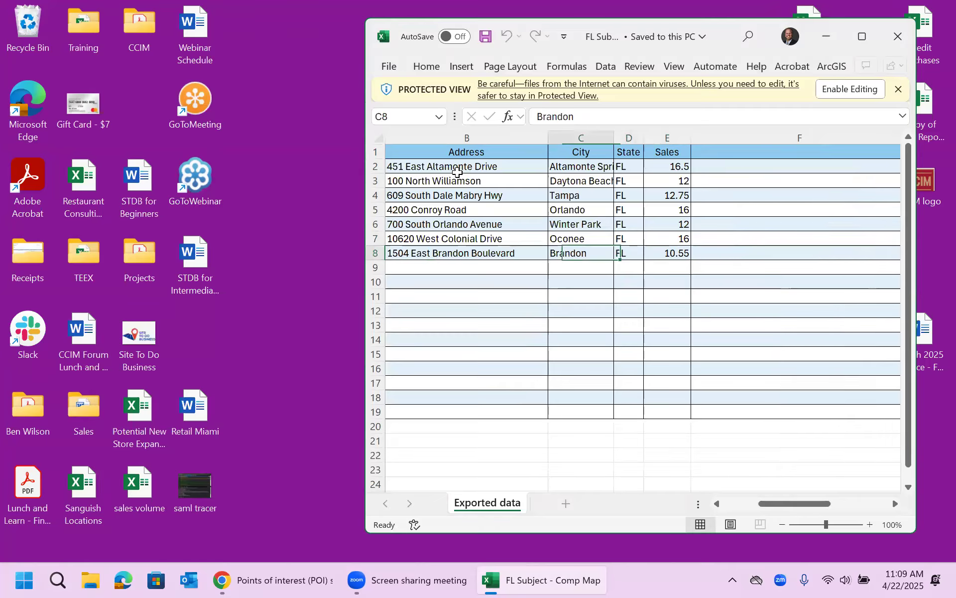
key(Right)
key(Right)
key(Right)
key(Left)
key(Left)
key(Left)
key(Left)
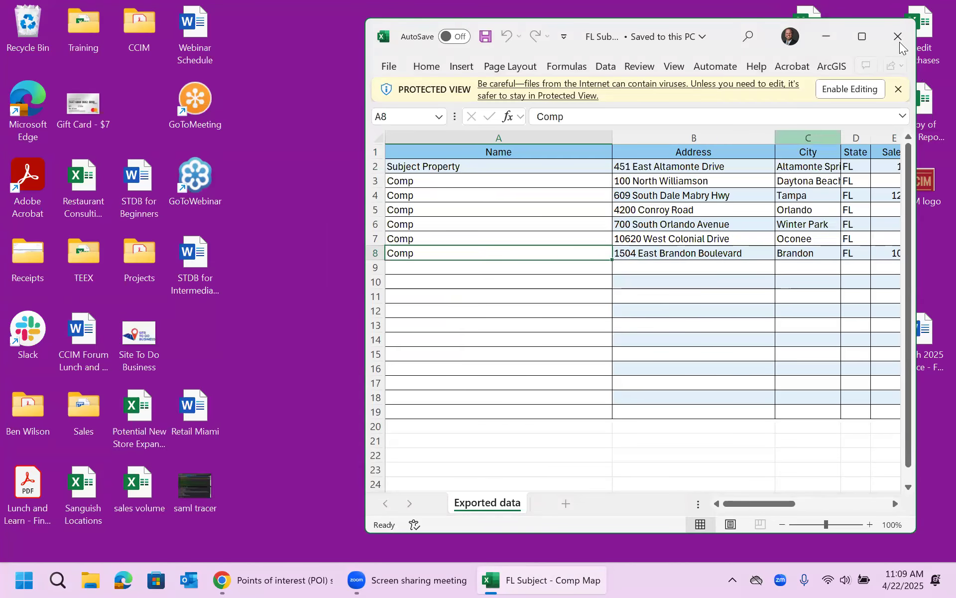
click(898, 37)
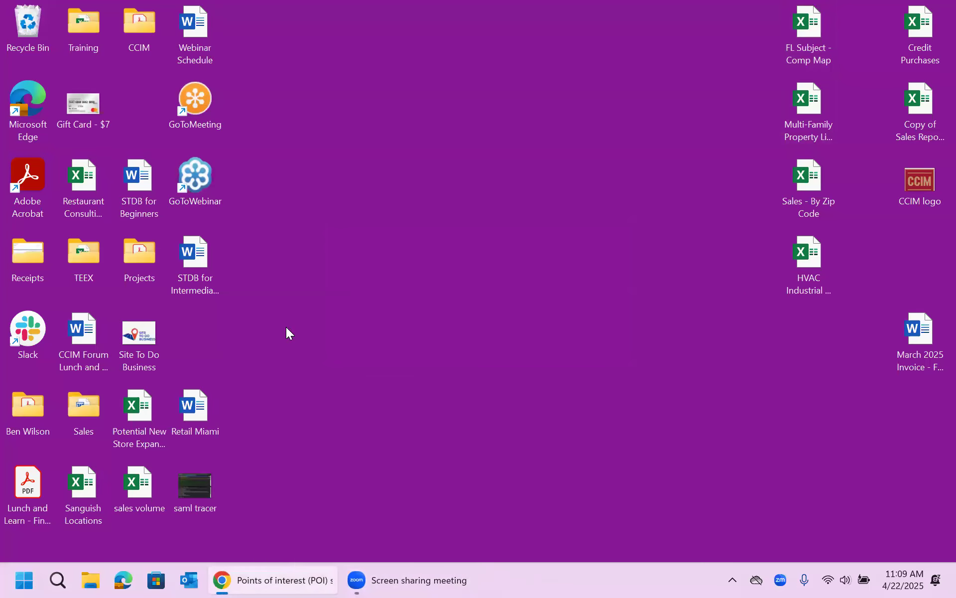
Return to ArcGIS Business Analyst and load FL Subject - Comp Map.xlsx from the Desktop for import as point locations
right_click(304, 580)
click(257, 580)
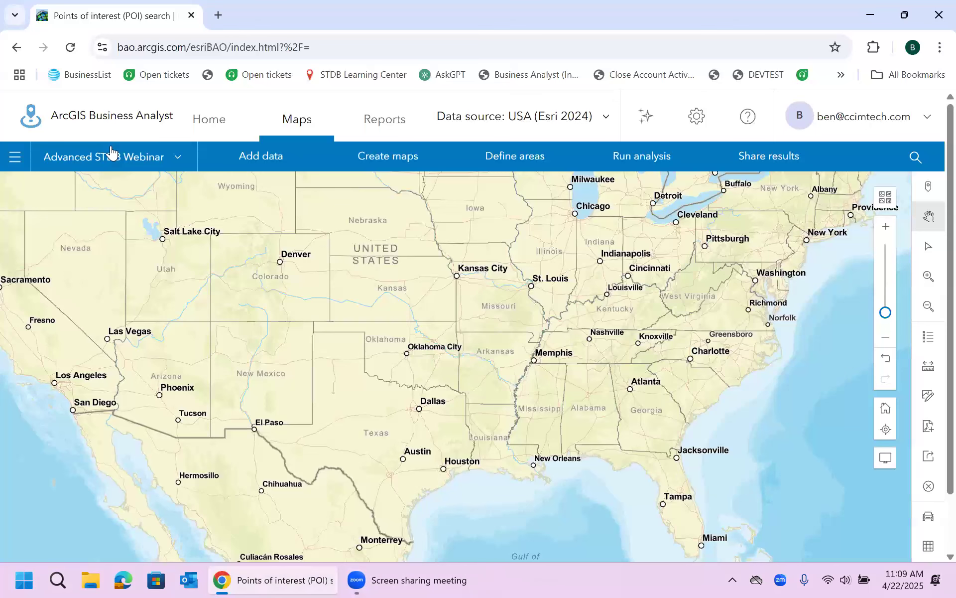
click(265, 162)
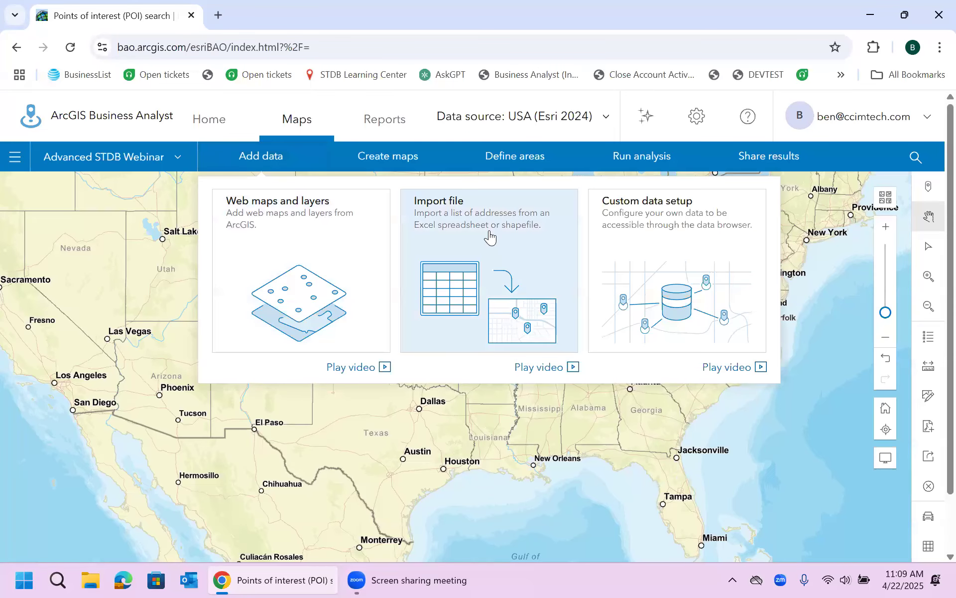
click(490, 232)
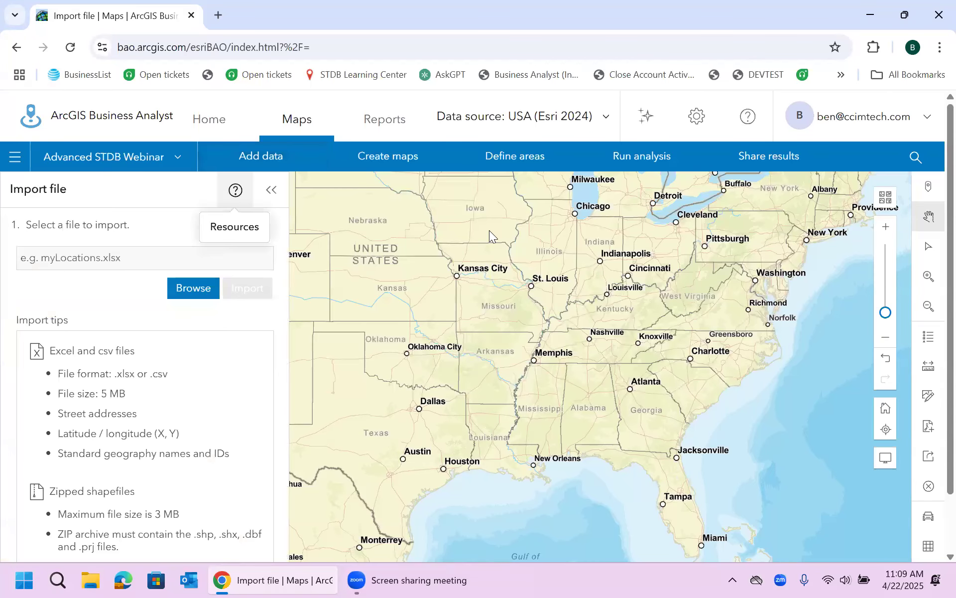
click(181, 297)
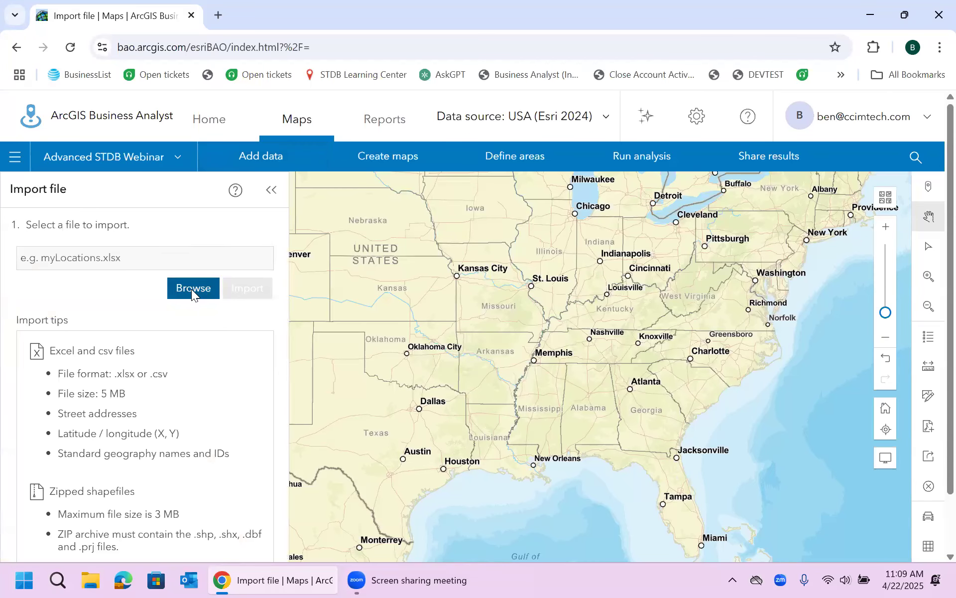
drag(465, 112, 478, 152)
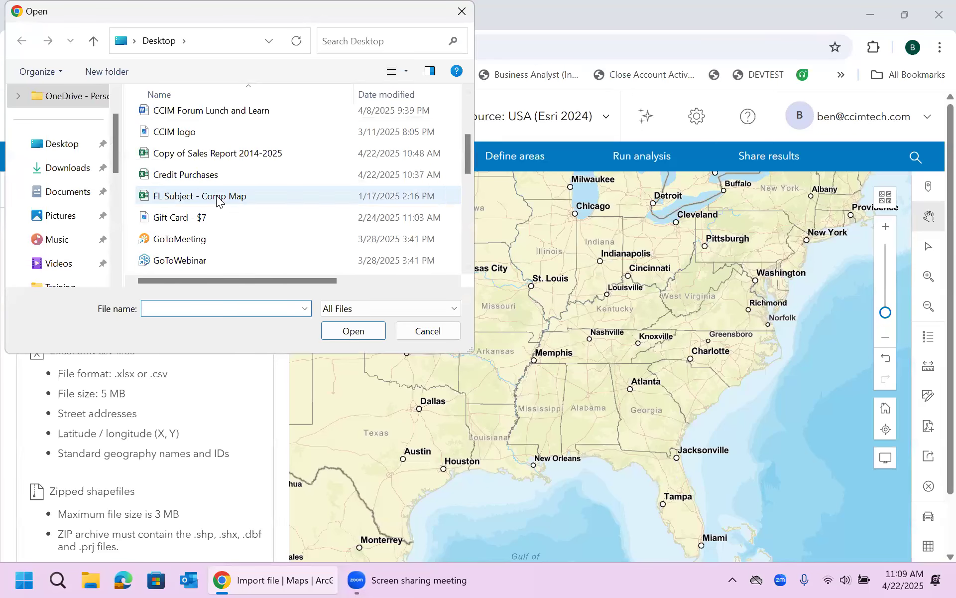
double_click(216, 195)
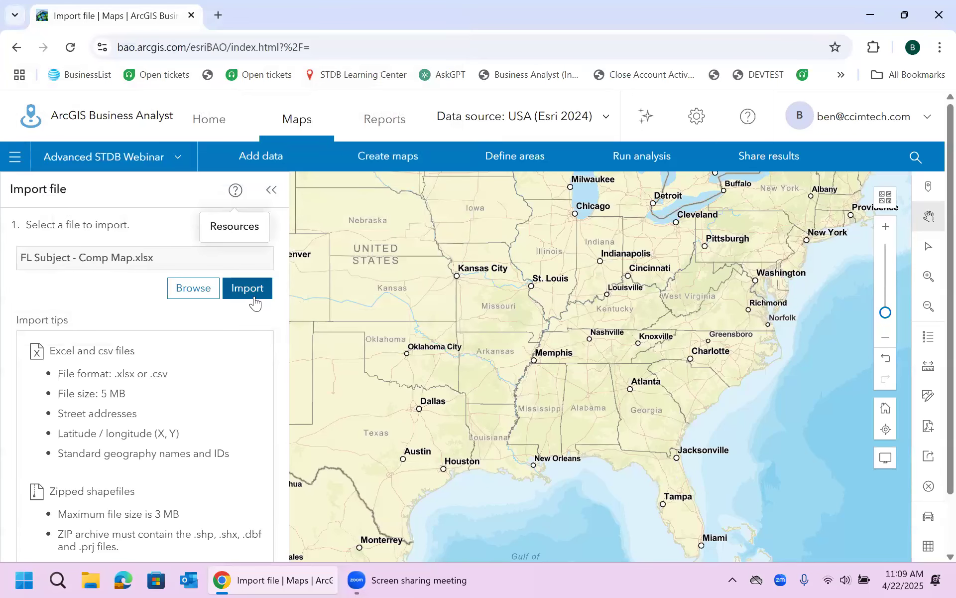
click(254, 296)
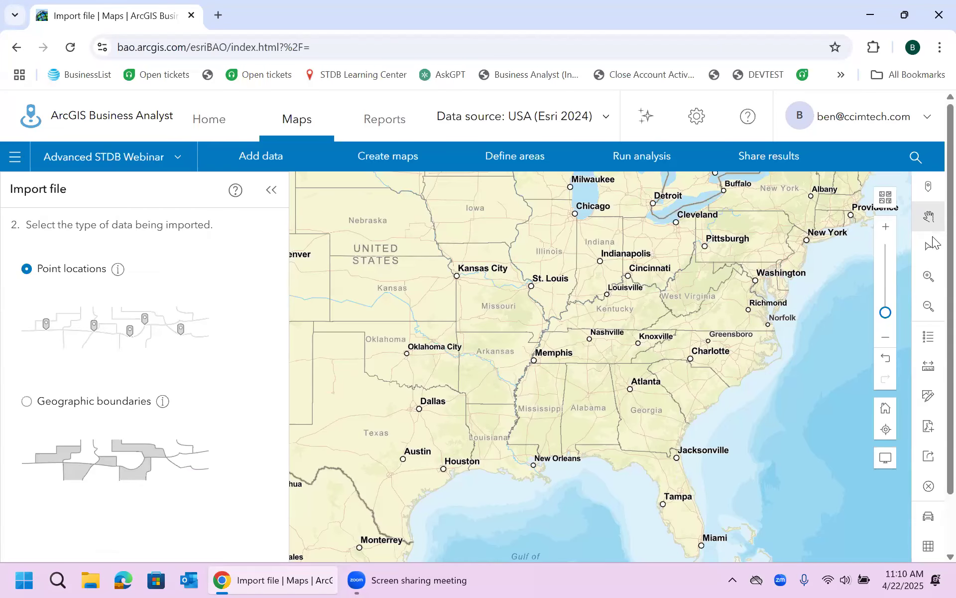
scroll(934, 347, down, 2)
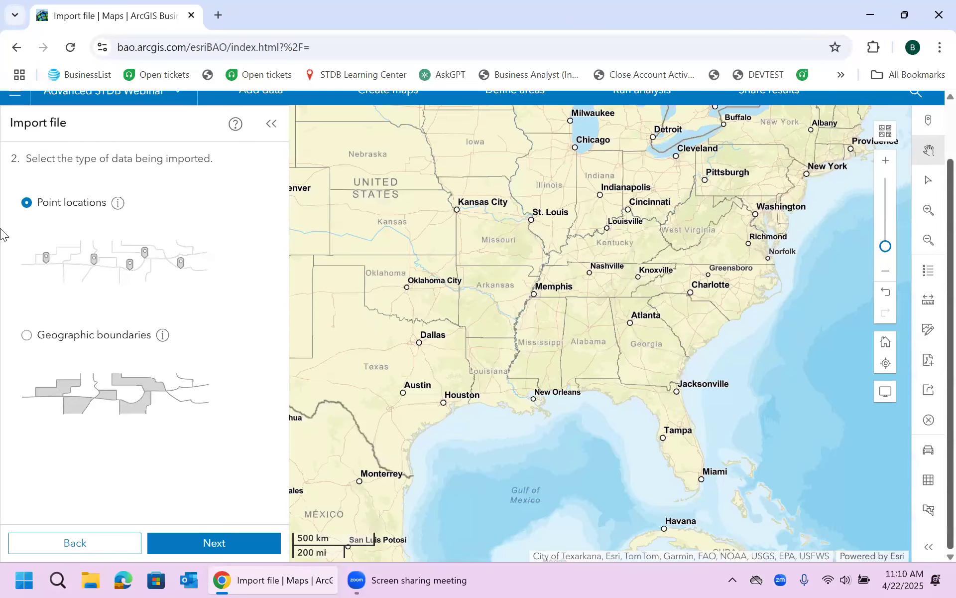
click(211, 544)
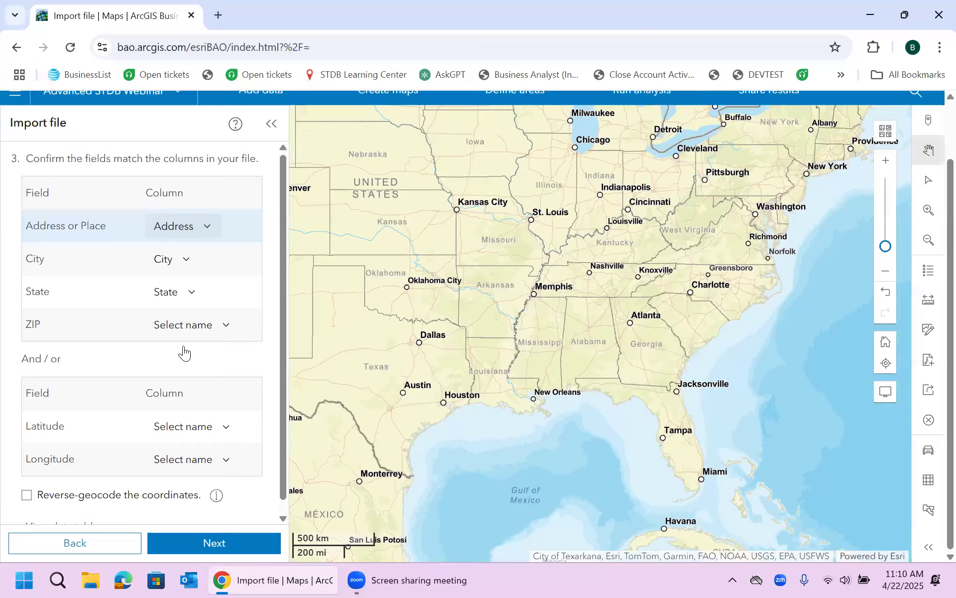
Accept the address, city and state column matches and style the imported points as Types (unique symbols) without clustering
click(200, 549)
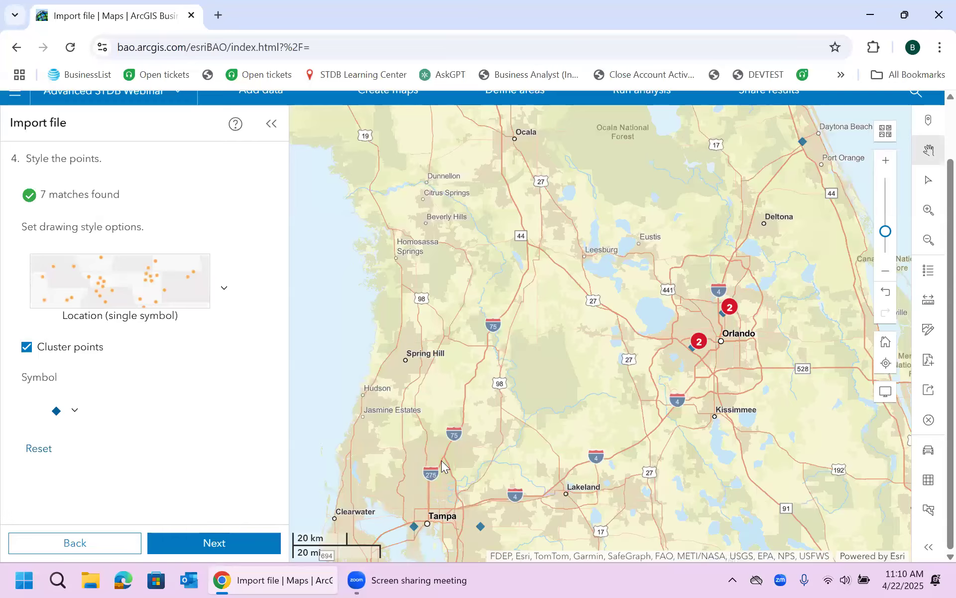
click(26, 348)
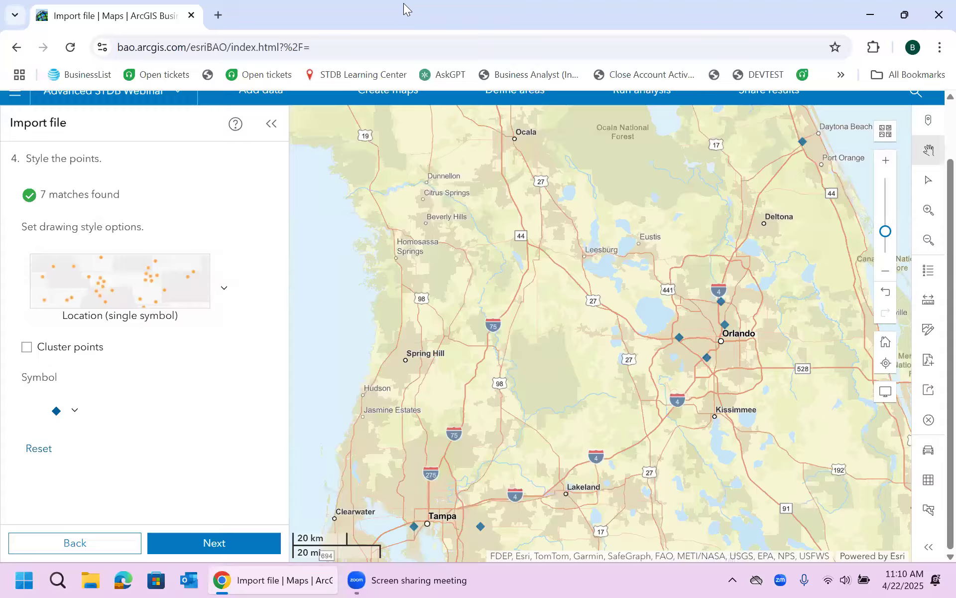
click(119, 268)
drag(234, 376, 236, 428)
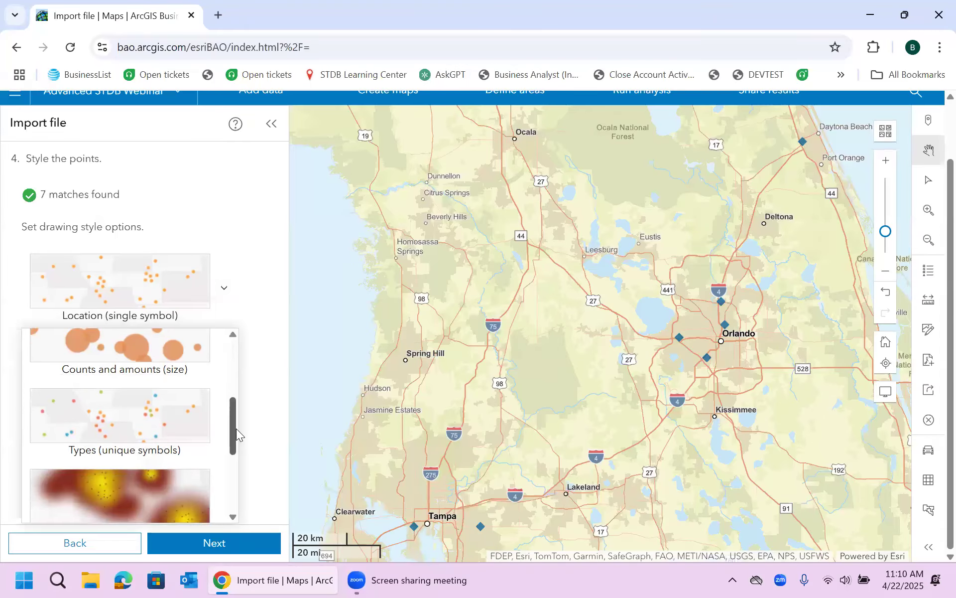
click(127, 418)
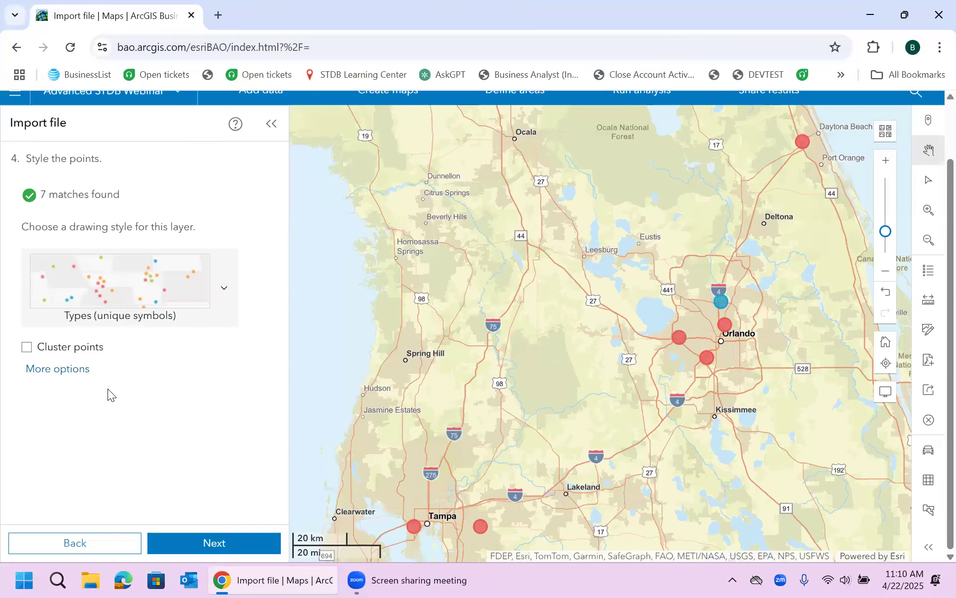
Examine the unique symbol options by label, including the shape, color and size choices for the Subject Property symbol
click(54, 375)
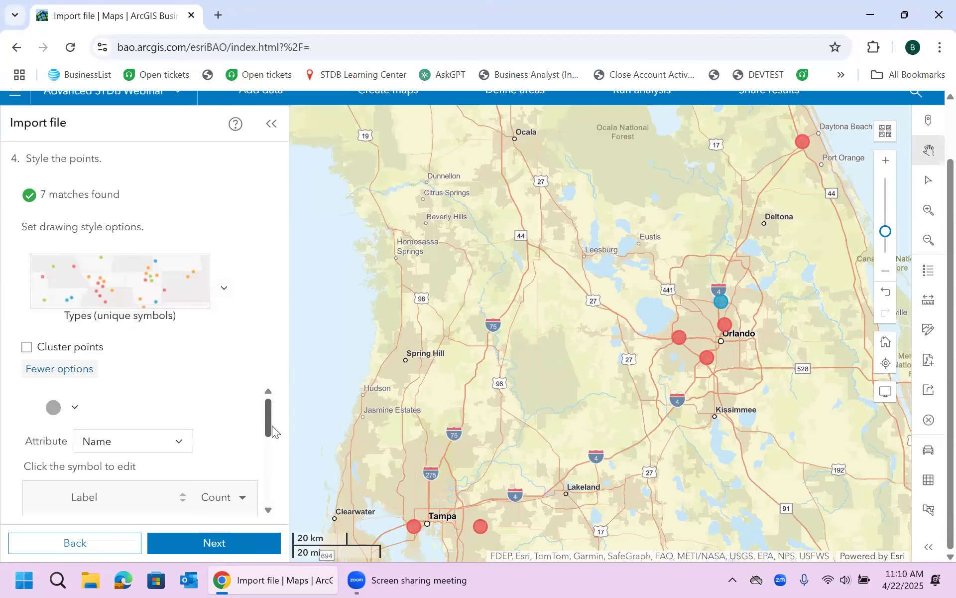
scroll(271, 421, down, 1)
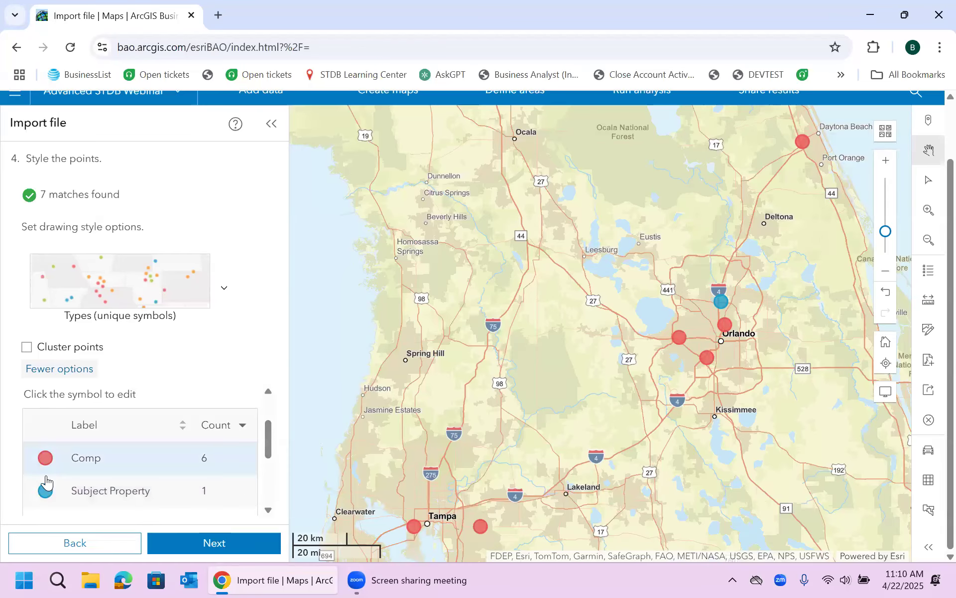
click(44, 492)
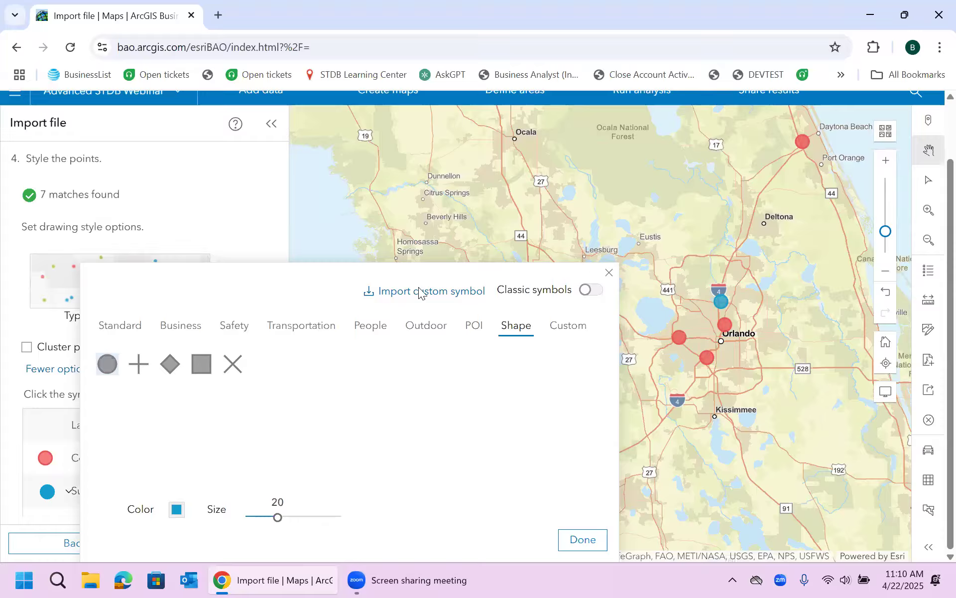
click(608, 273)
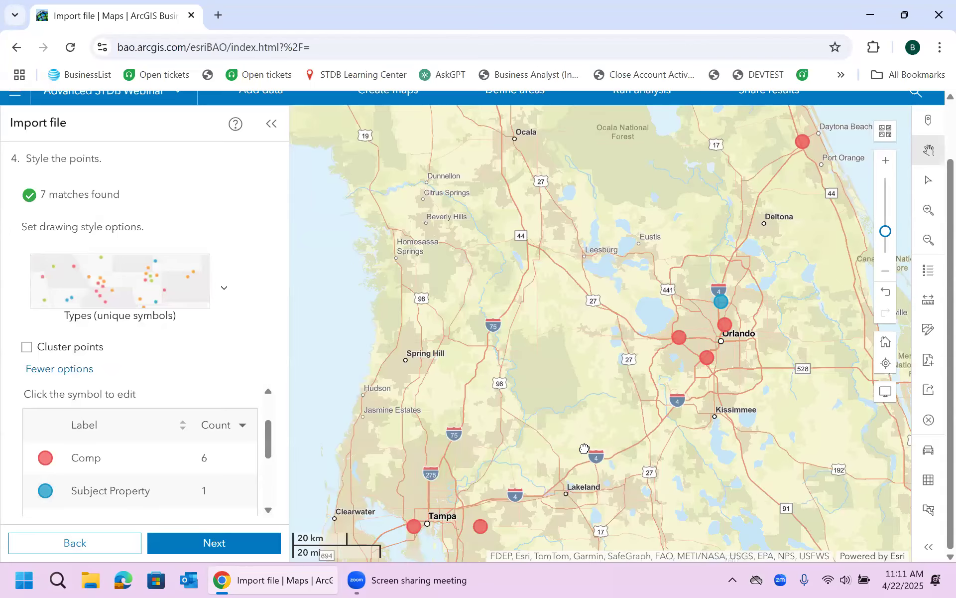
drag(538, 467, 508, 437)
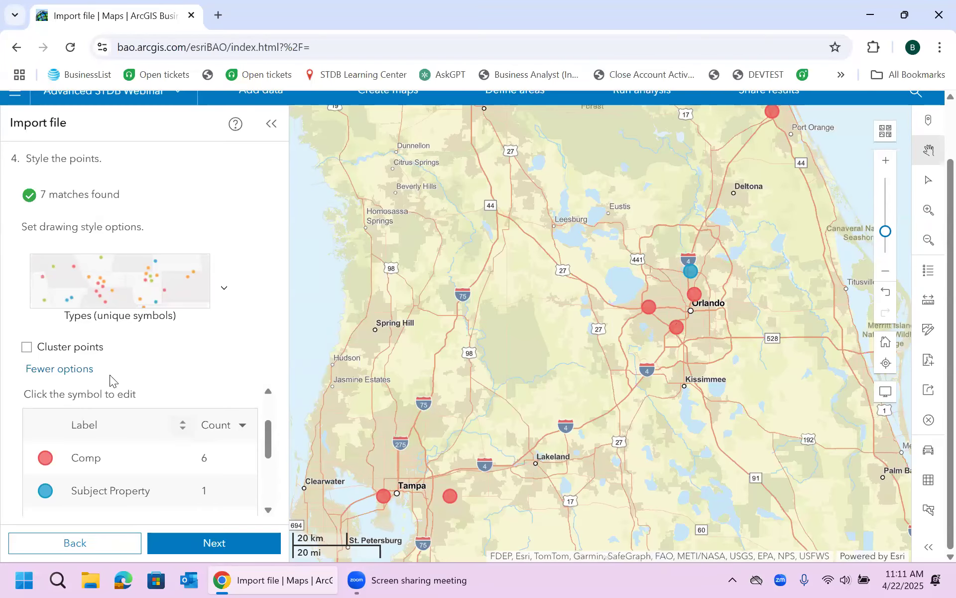
drag(269, 444, 291, 430)
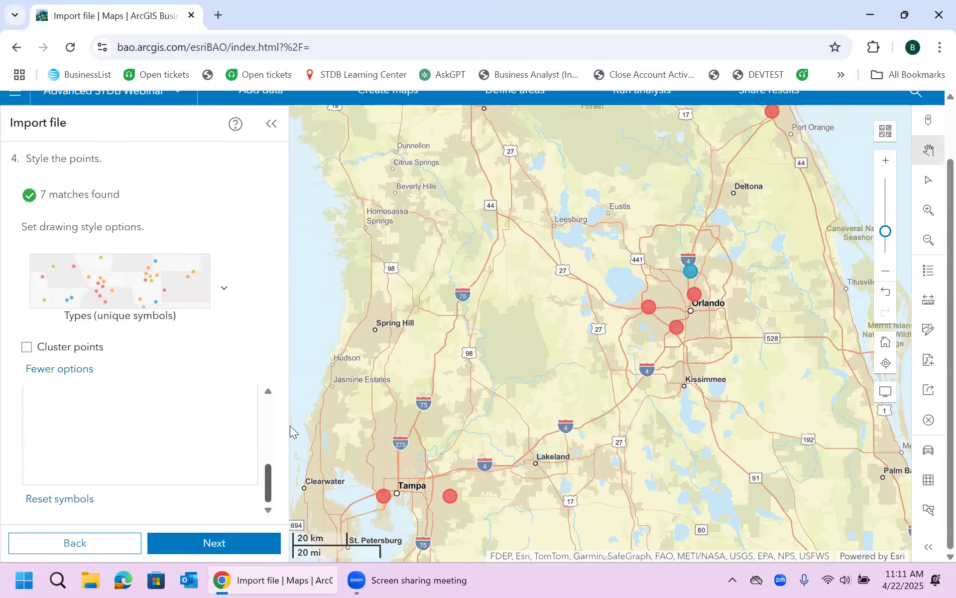
Inspect the attributes of the comp point just west of Orlando and close its details
click(650, 308)
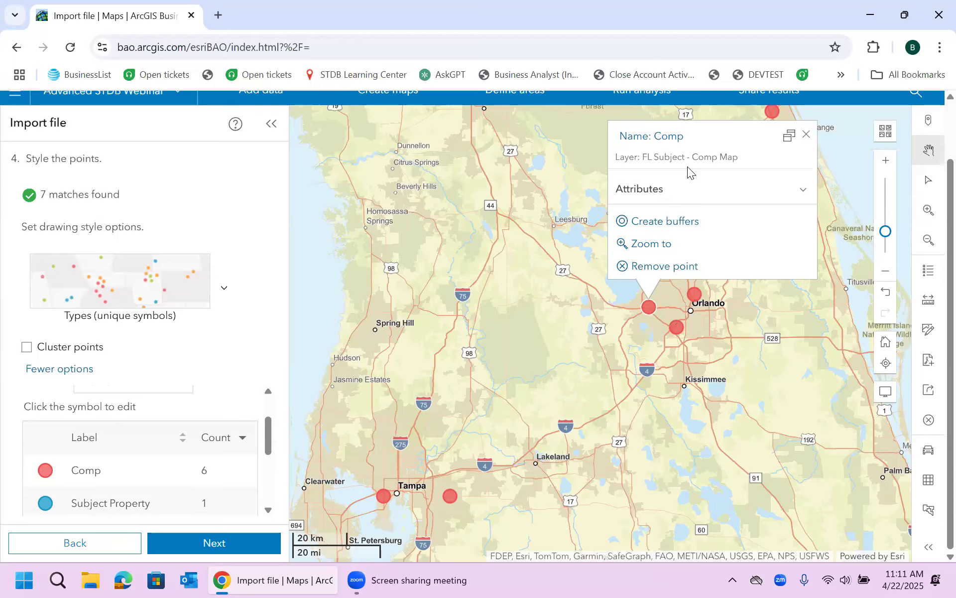
click(676, 190)
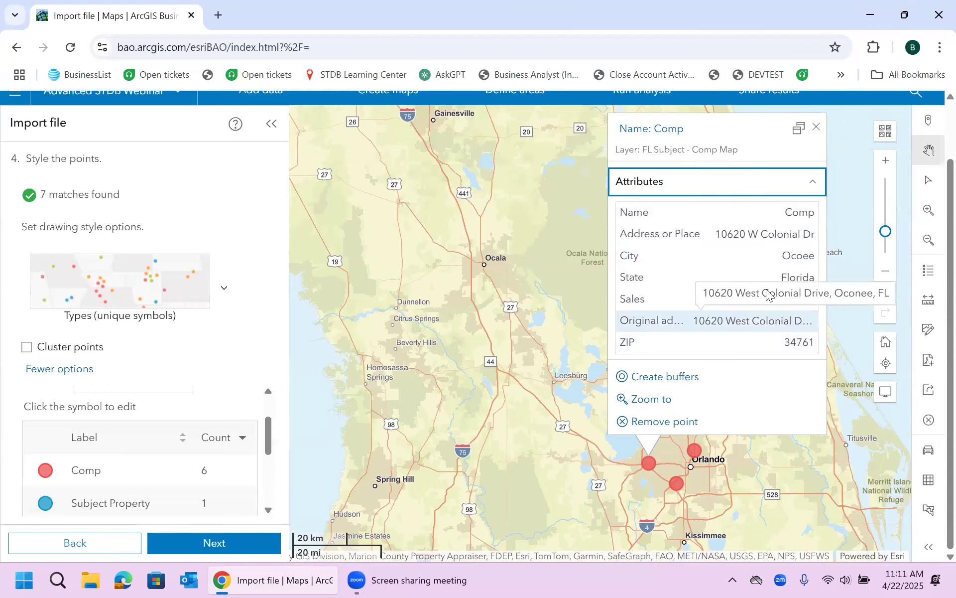
click(817, 127)
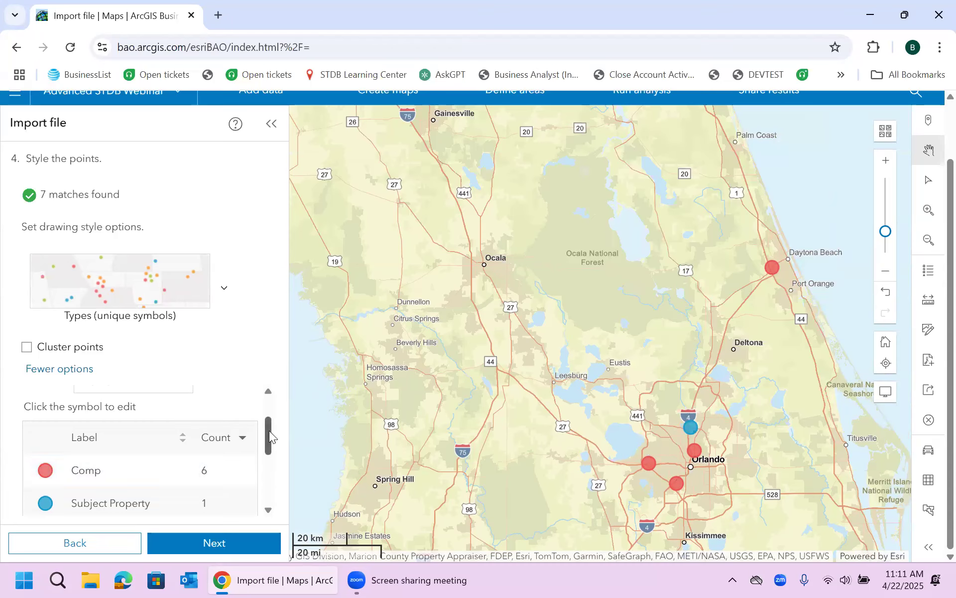
Change the drawing style of the imported points to Types & Size
scroll(274, 391, up, 1)
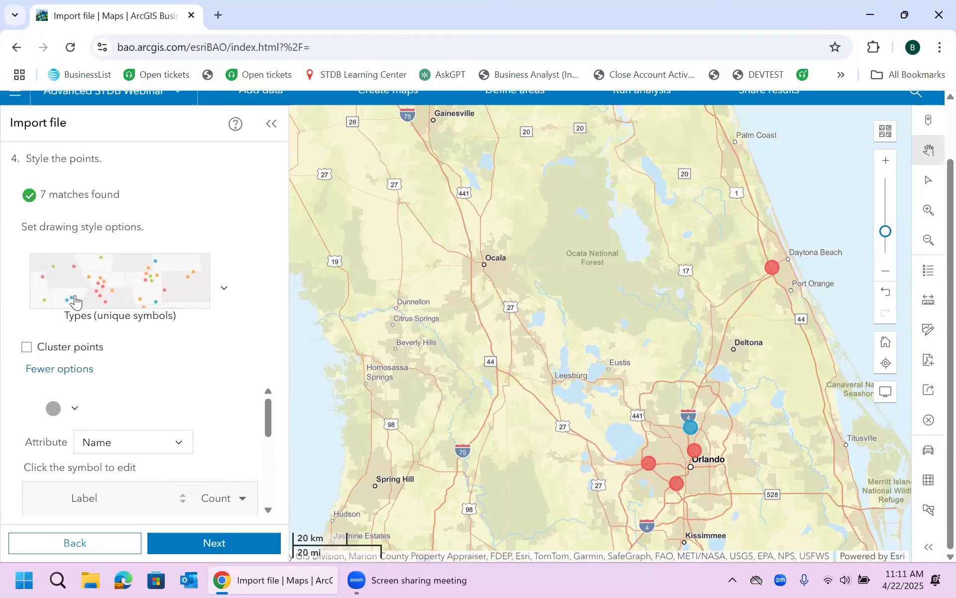
click(160, 290)
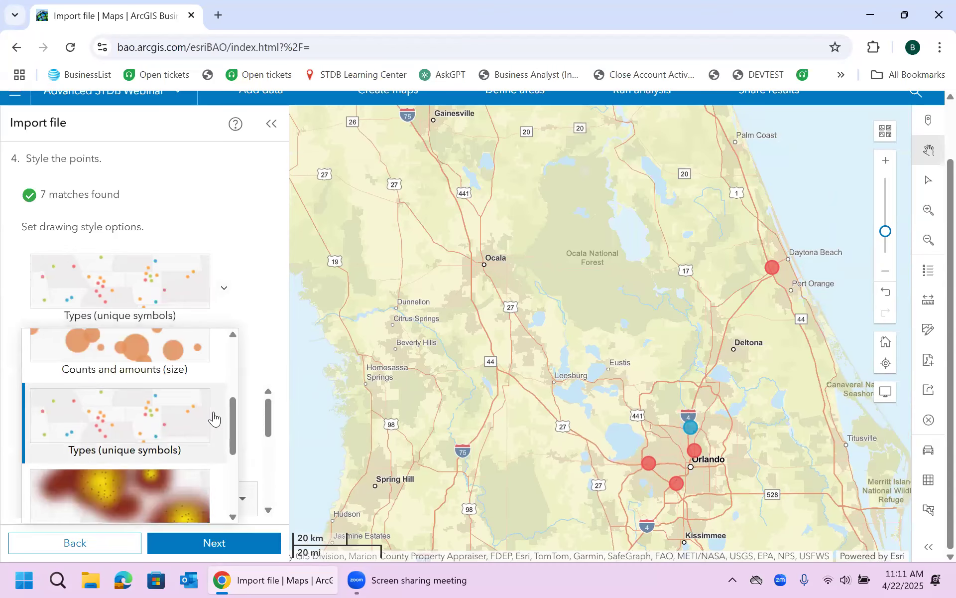
scroll(236, 459, down, 3)
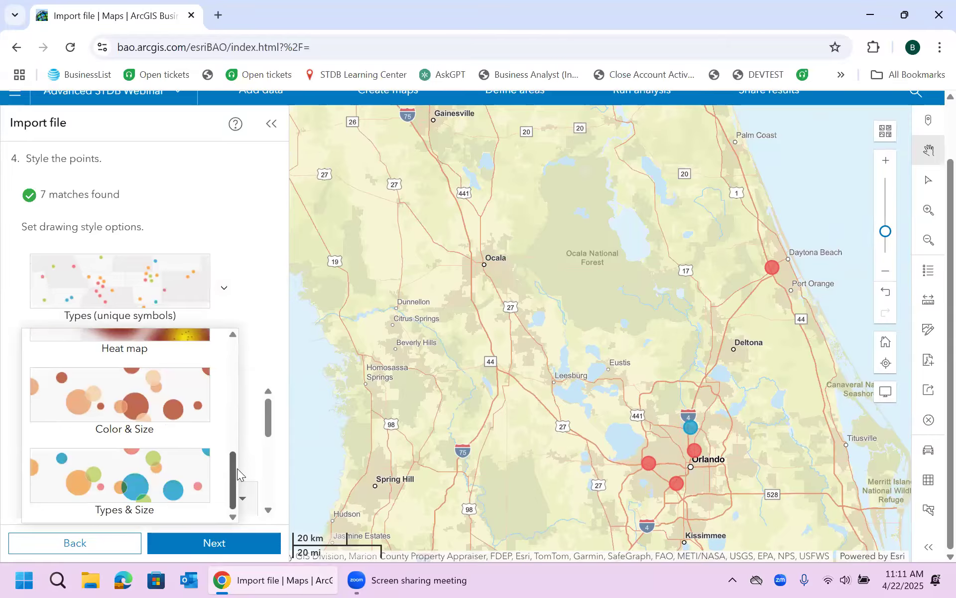
click(101, 478)
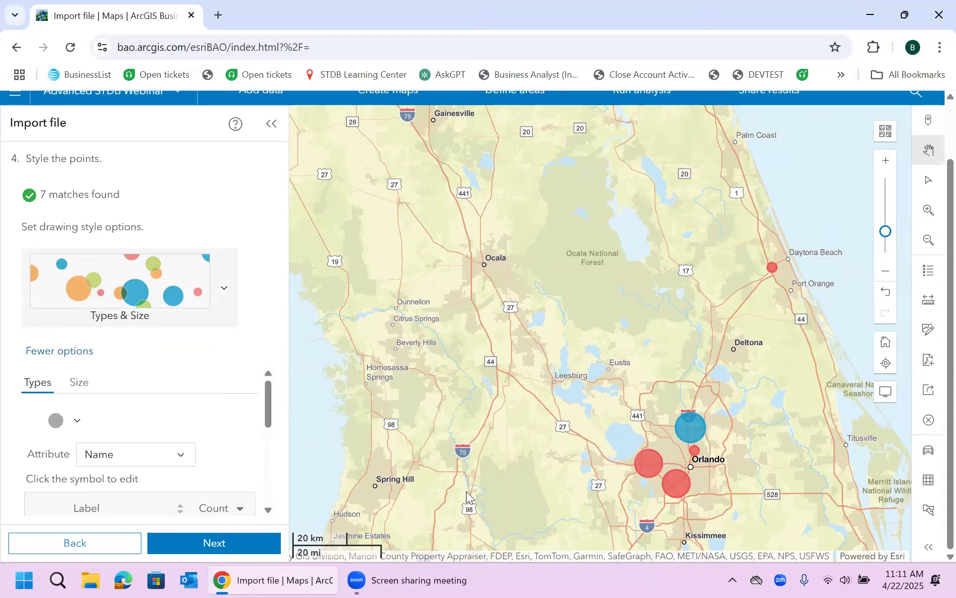
drag(472, 494, 526, 392)
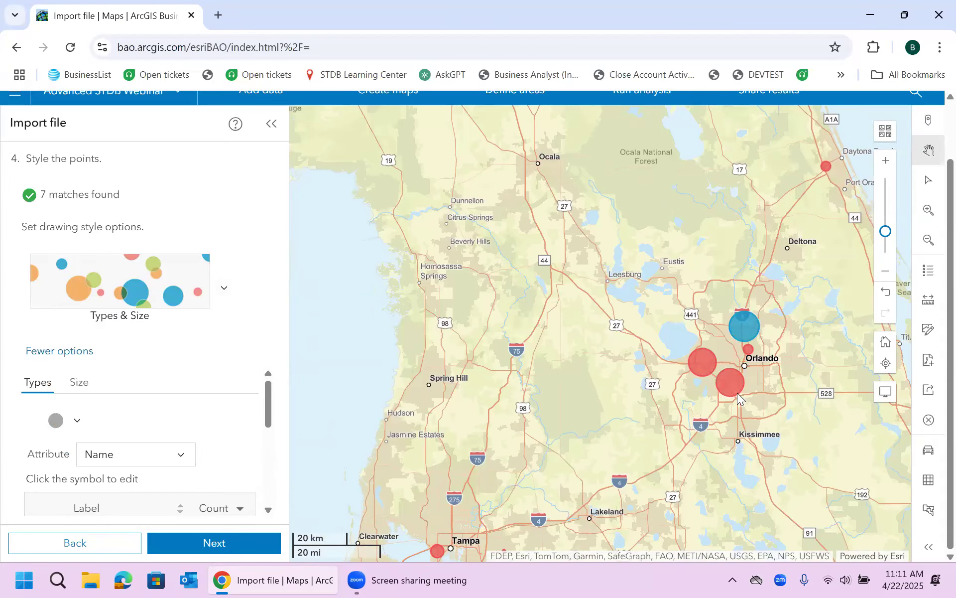
Set the maximum symbol size for the Sales attribute to 68
drag(269, 401, 272, 455)
click(76, 384)
drag(112, 491, 141, 496)
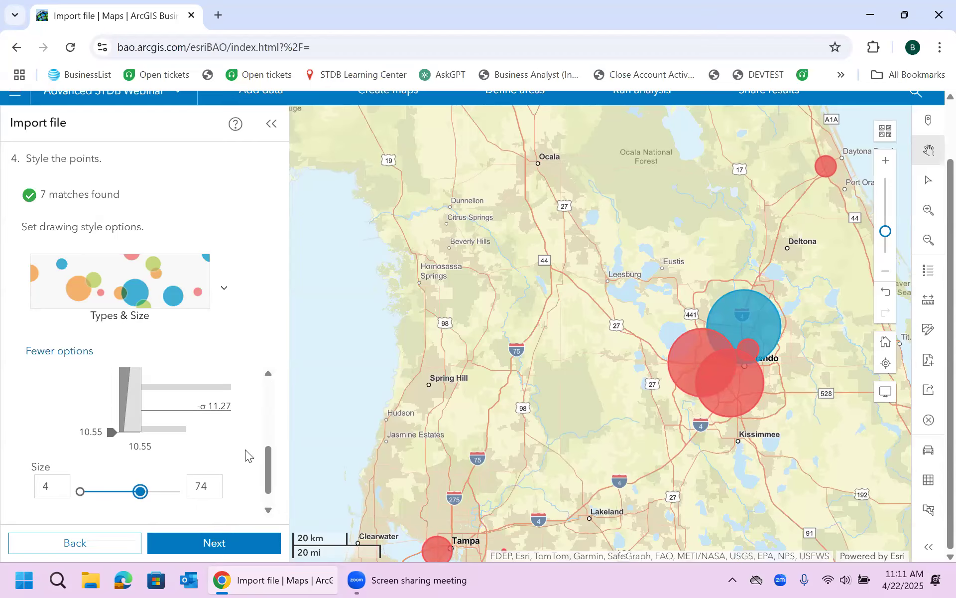
drag(147, 492, 141, 496)
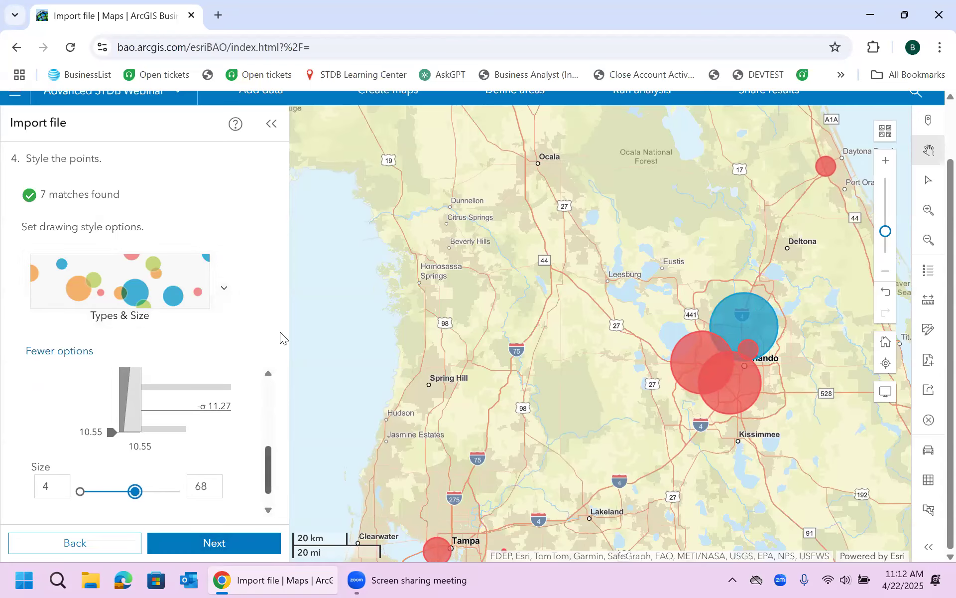
scroll(284, 324, up, 5)
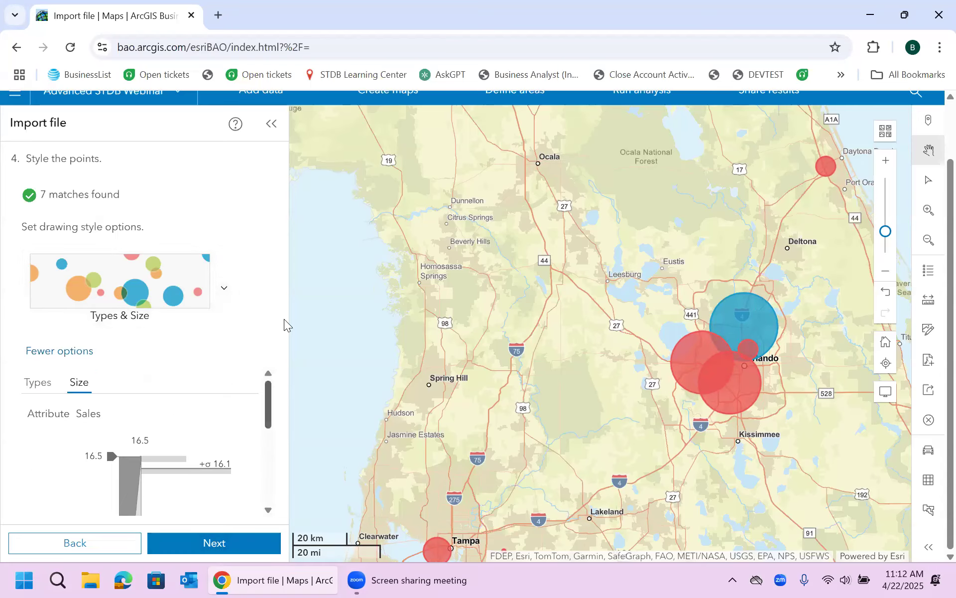
click(50, 351)
click(225, 288)
scroll(240, 380, up, 5)
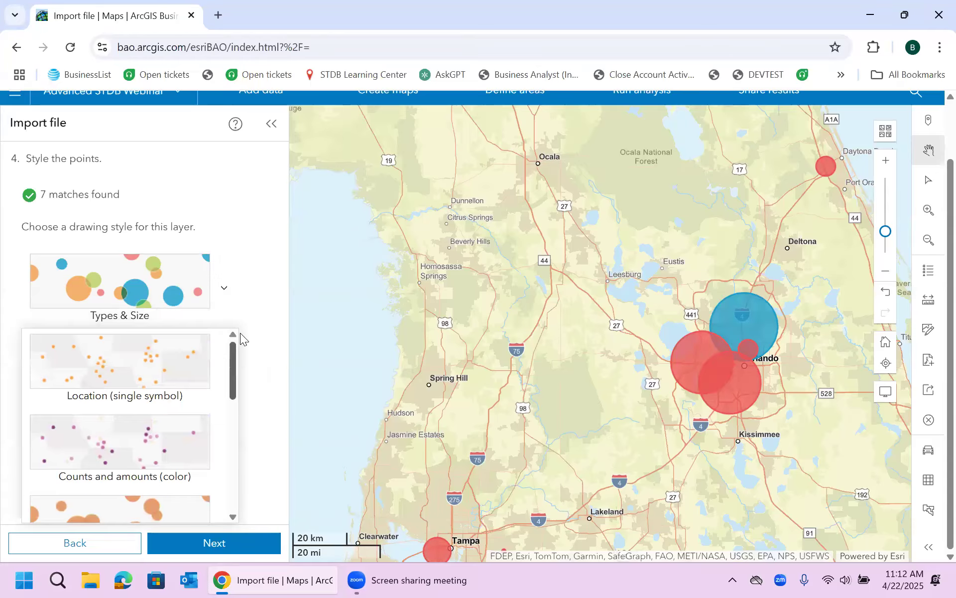
Clear the FL Subject - Comp Map layer from the map
click(935, 421)
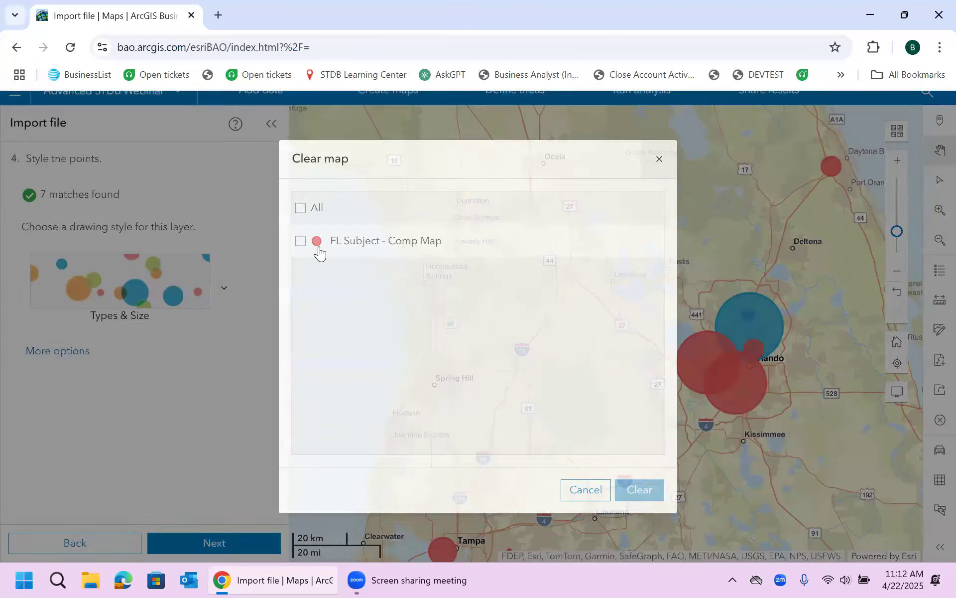
click(301, 241)
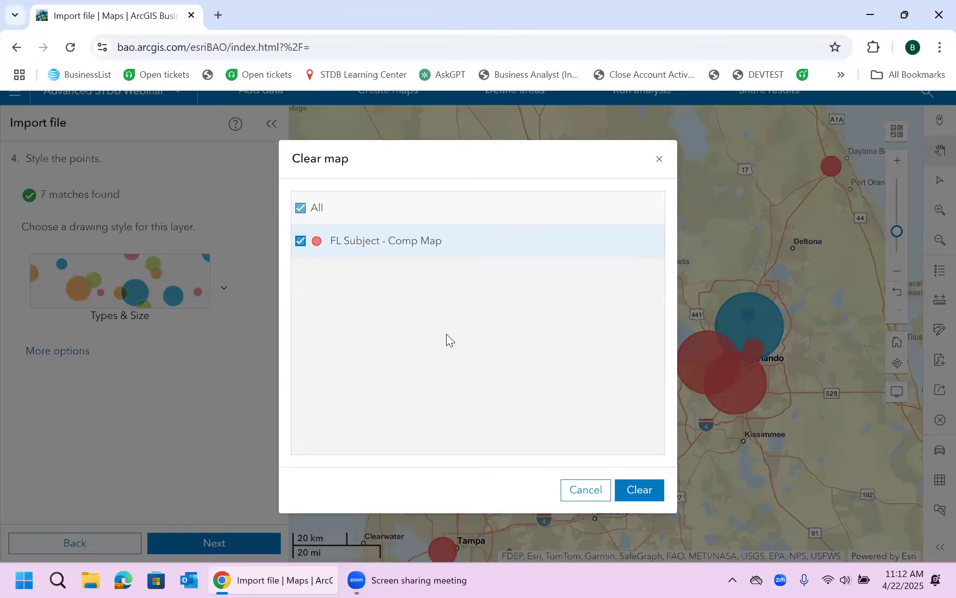
click(636, 490)
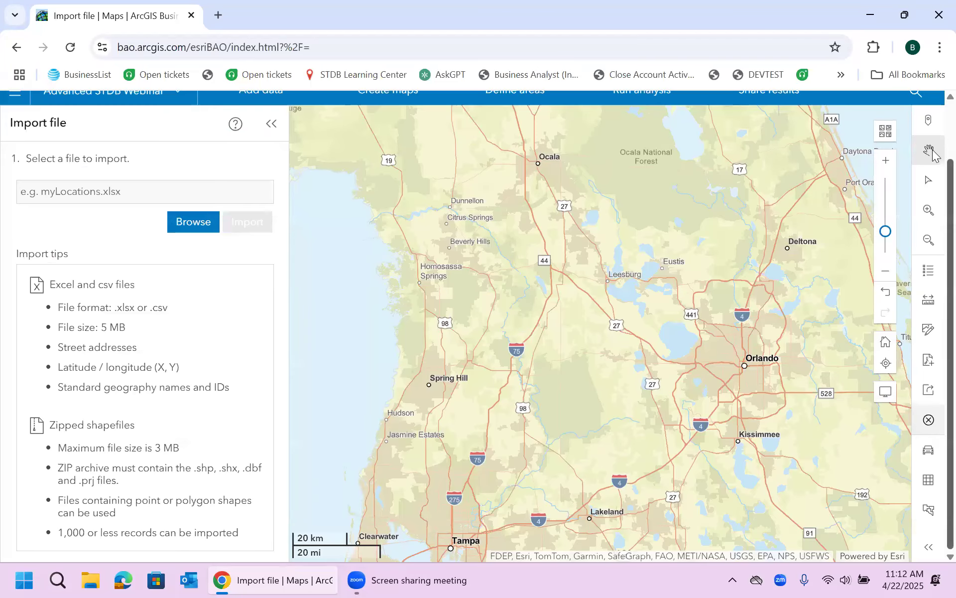
scroll(933, 154, up, 2)
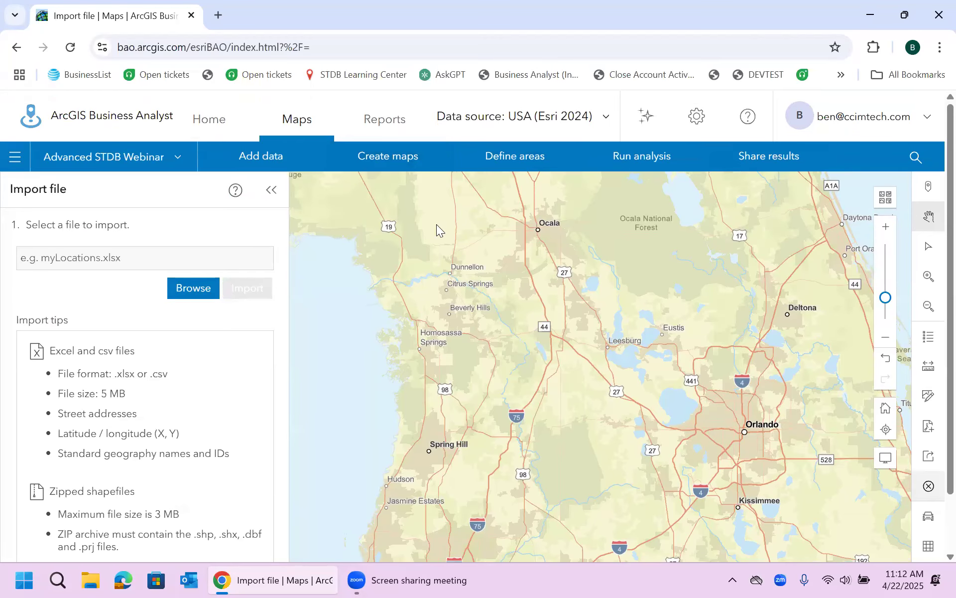
Switch to Excel by opening the Sales - By Zip Code workbook from the desktop, review its ZIP code, population and sales columns, and close it
click(870, 15)
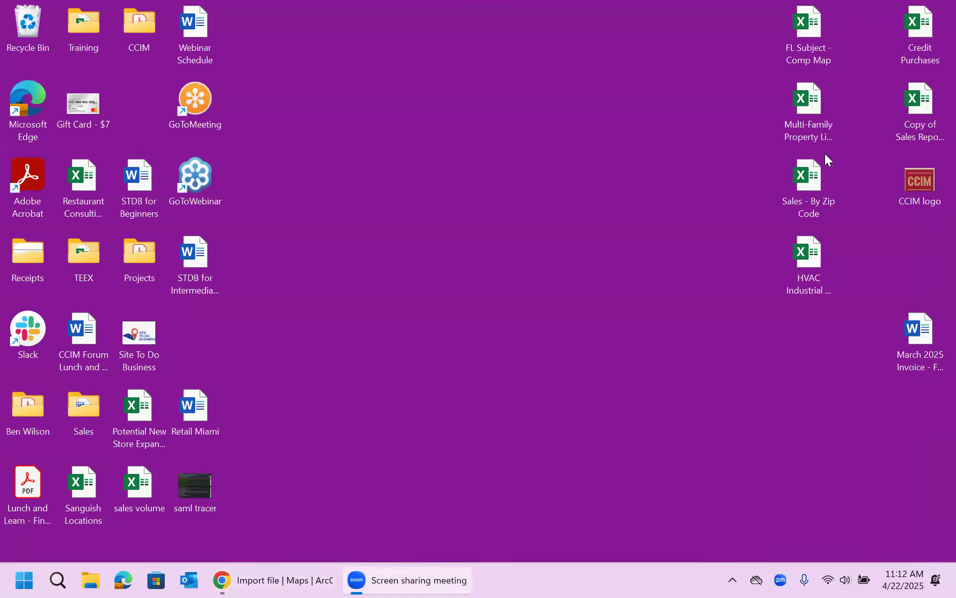
double_click(809, 180)
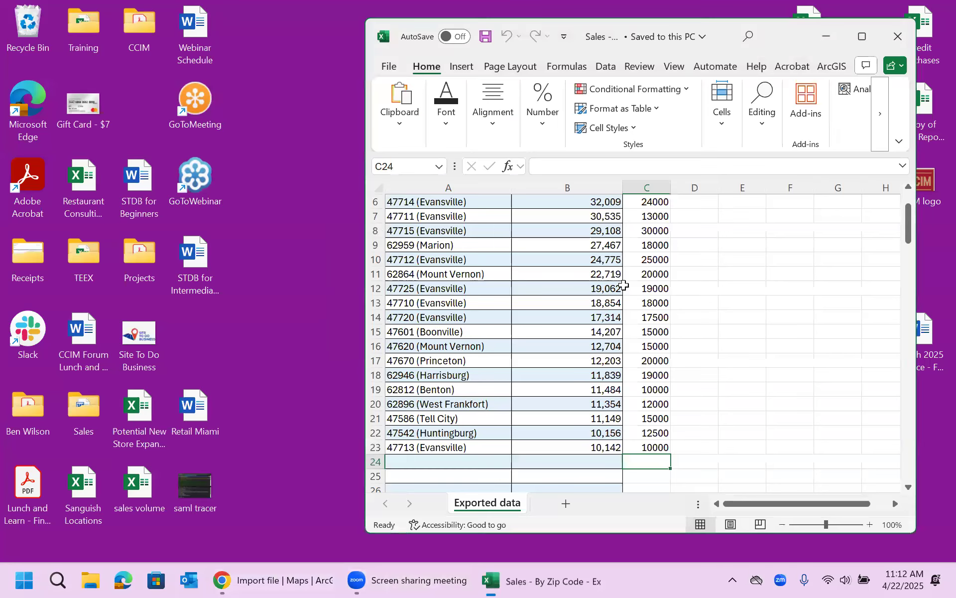
click(477, 204)
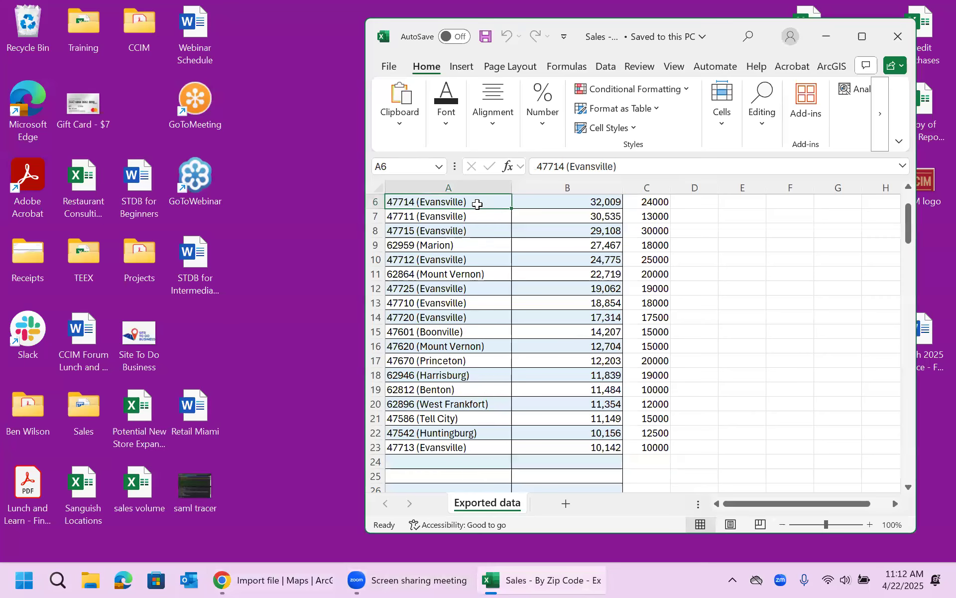
key(Up)
key(Up)
key(Up)
key(Up)
key(Up)
key(Right)
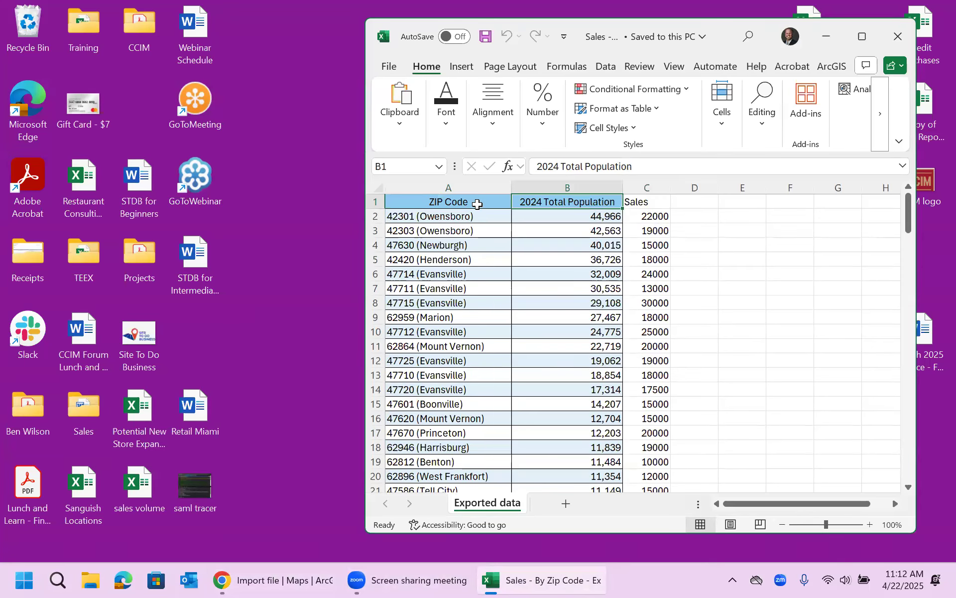
key(Left)
key(Down)
key(Down)
key(Down)
key(Down)
key(Down)
key(Down)
key(Down)
key(Down)
key(Down)
key(Down)
key(Down)
key(Down)
key(Down)
key(Down)
key(Down)
key(Down)
key(Down)
key(Down)
key(Down)
key(Down)
key(Down)
key(Down)
key(Down)
key(Down)
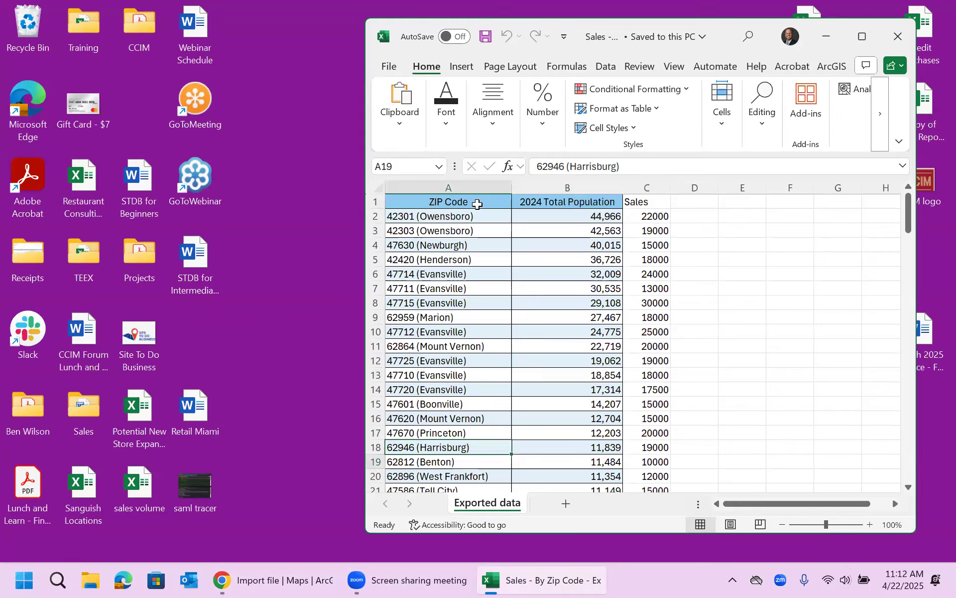
key(Up)
key(Up)
key(Up)
key(Up)
key(Up)
key(Up)
key(Up)
key(Up)
key(Up)
key(Up)
key(Up)
key(Up)
key(Up)
key(Up)
key(Up)
key(Up)
key(Up)
key(Up)
key(Up)
key(Up)
key(Up)
key(Up)
key(Up)
key(Up)
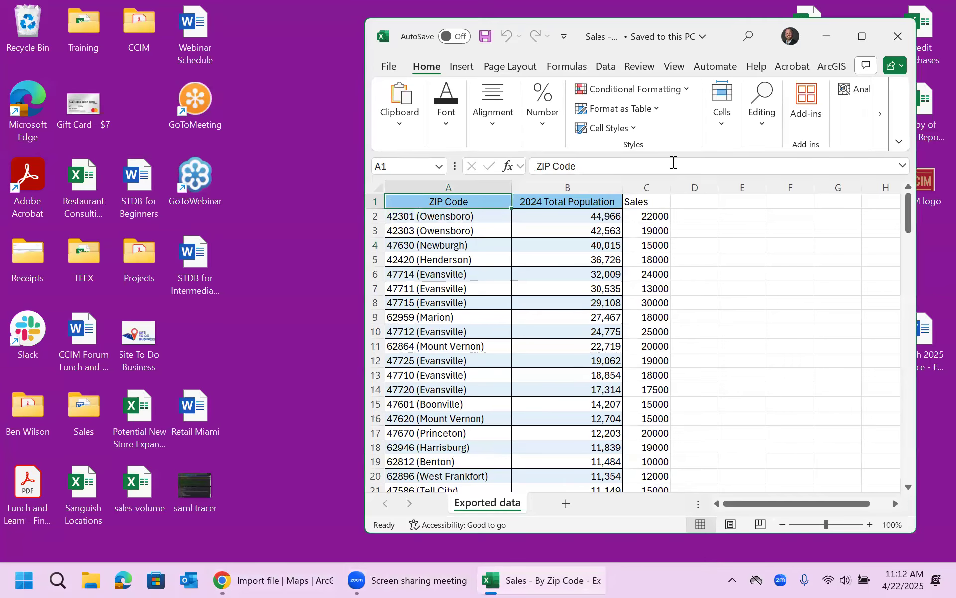
click(895, 36)
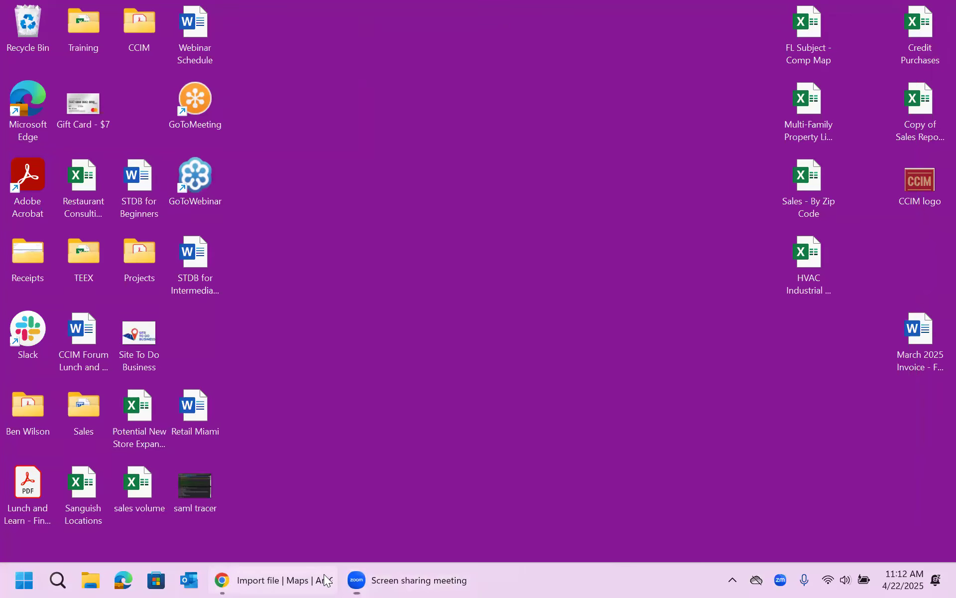
Switch to ArcGIS Business Analyst in Chrome and start a file import with Sales - By Zip Code.xlsx from the desktop
click(325, 578)
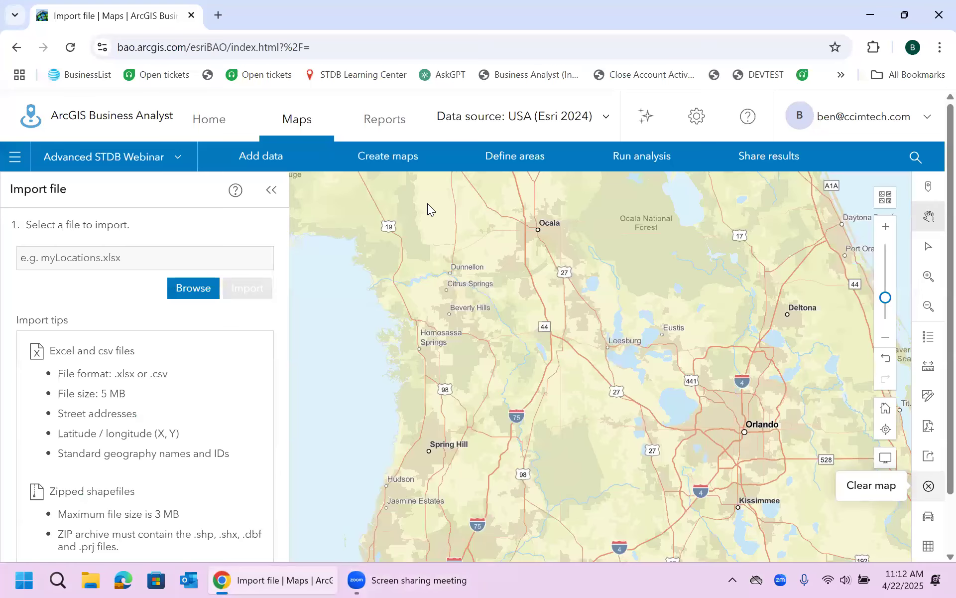
click(264, 164)
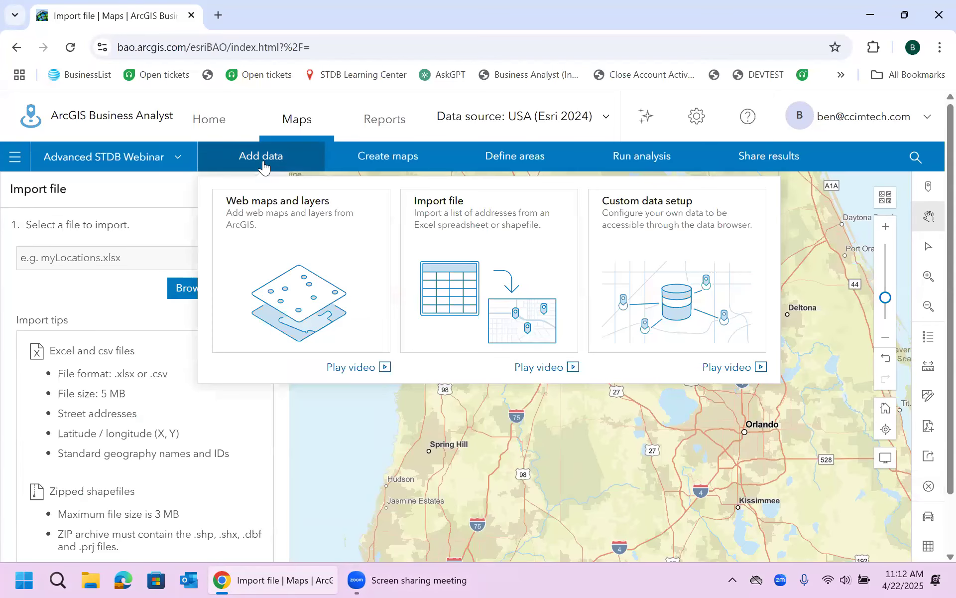
click(490, 240)
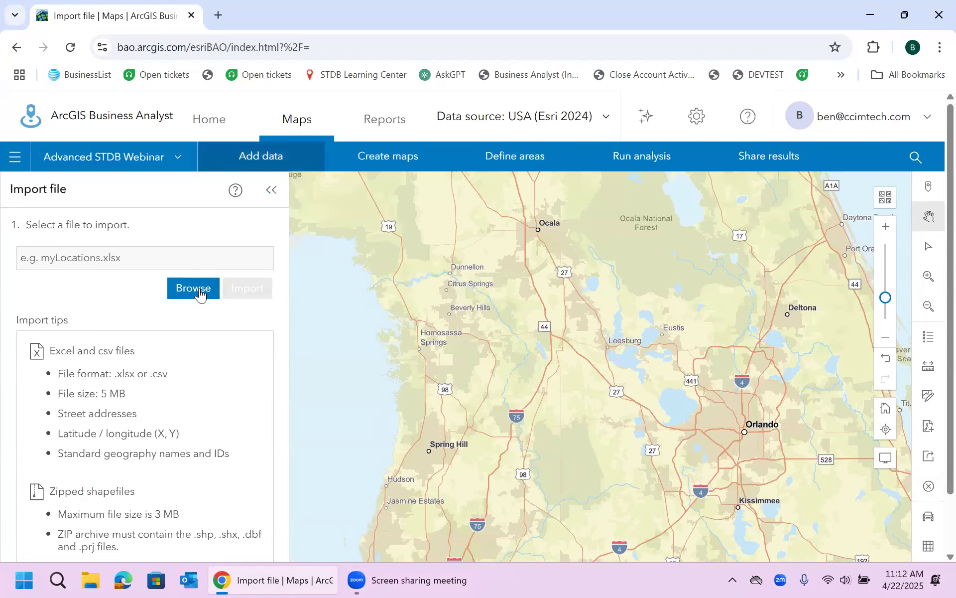
click(180, 291)
drag(469, 121, 483, 213)
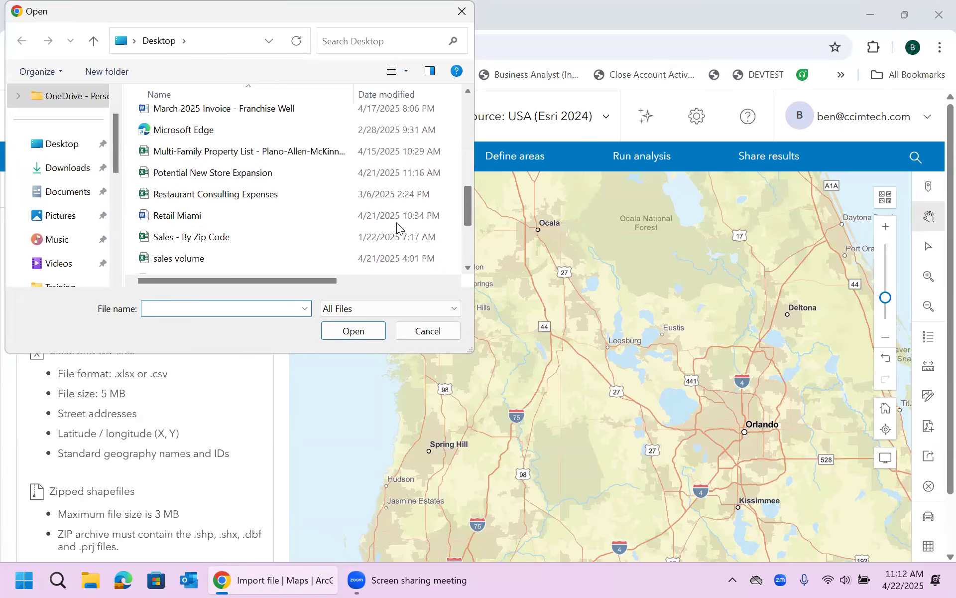
double_click(190, 237)
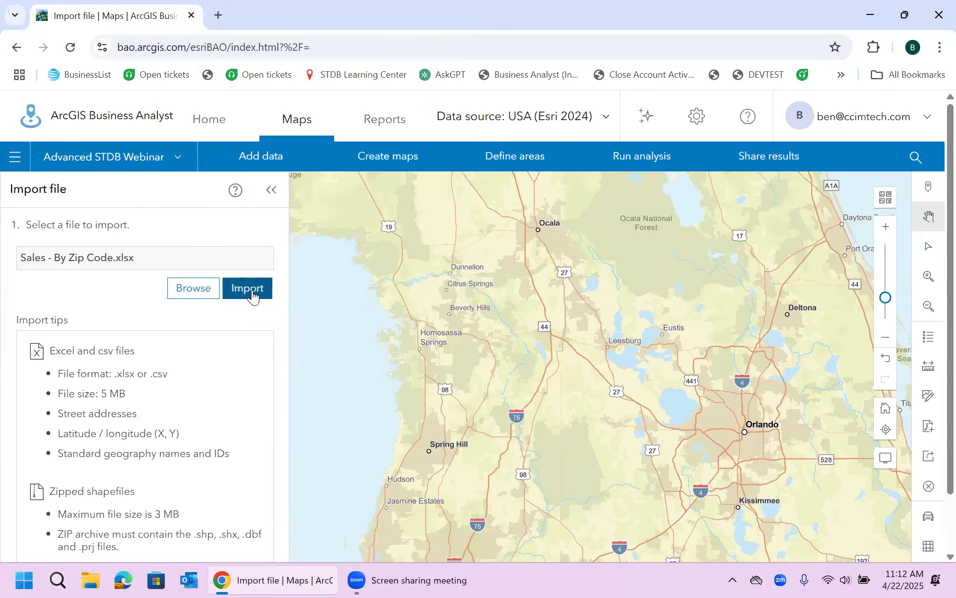
click(252, 290)
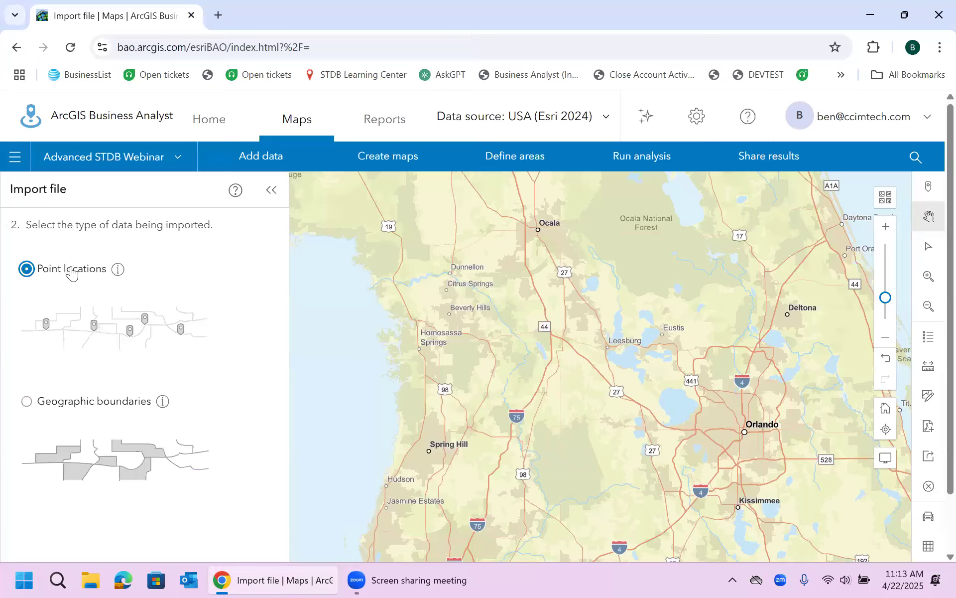
Define the imported data as geographic boundaries at the ZIP Code level, matched by the ZIP Code column
click(26, 404)
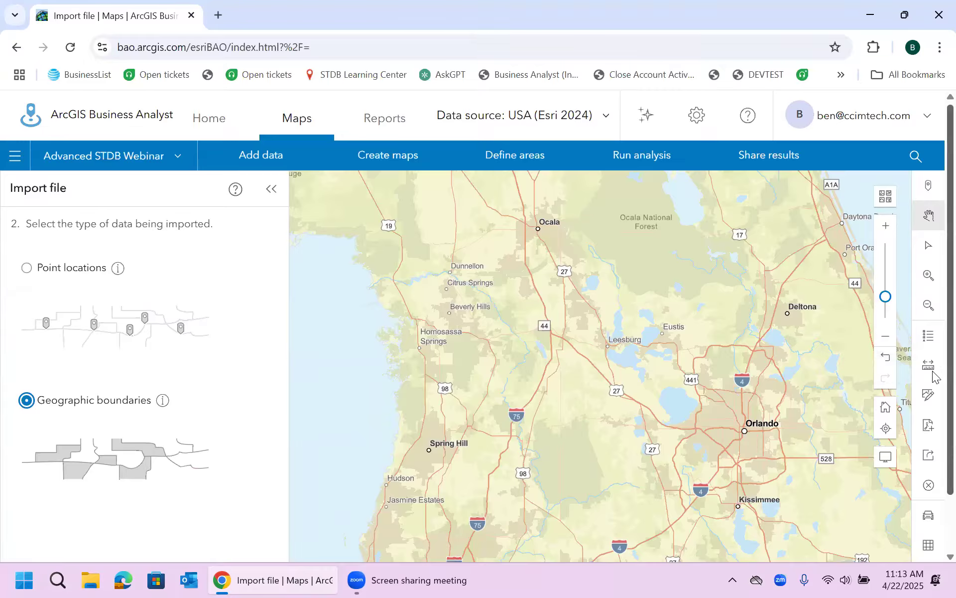
scroll(162, 524, down, 2)
click(178, 541)
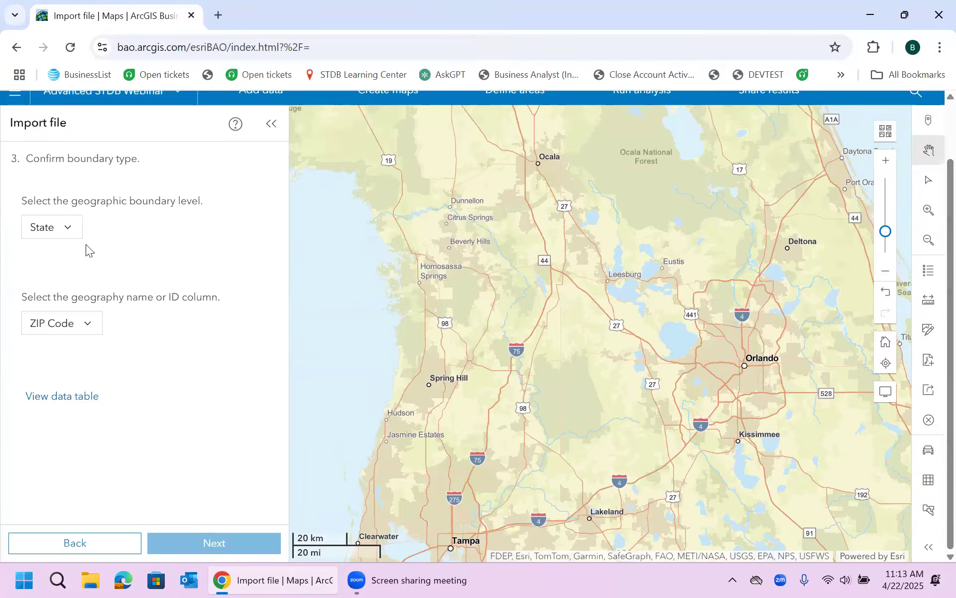
click(73, 237)
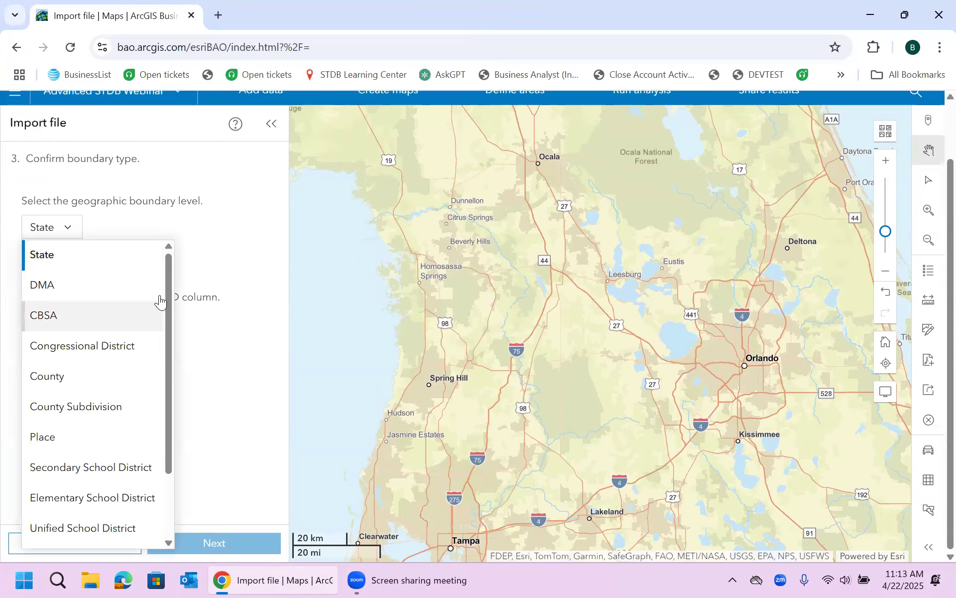
drag(168, 293, 173, 384)
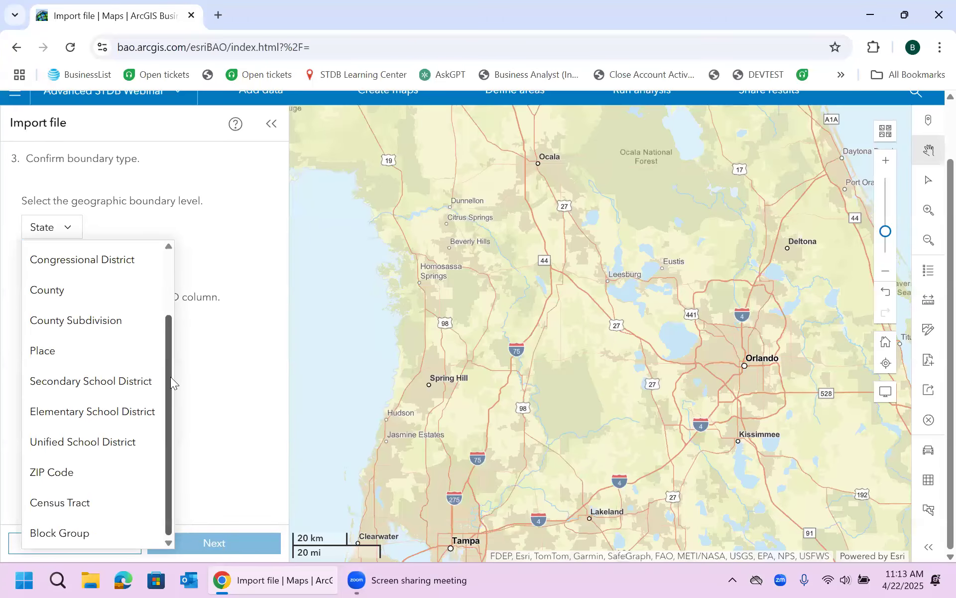
click(51, 479)
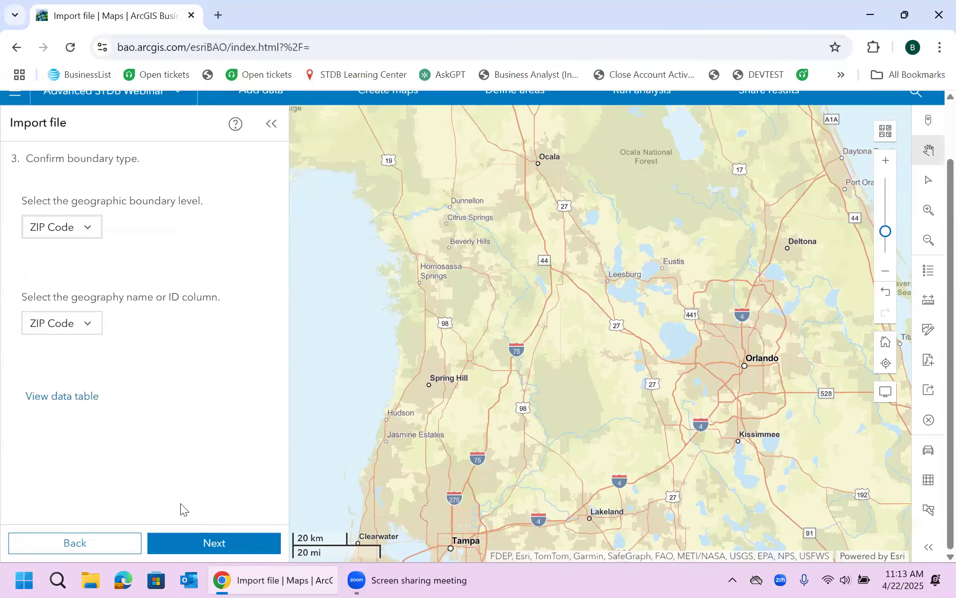
click(203, 550)
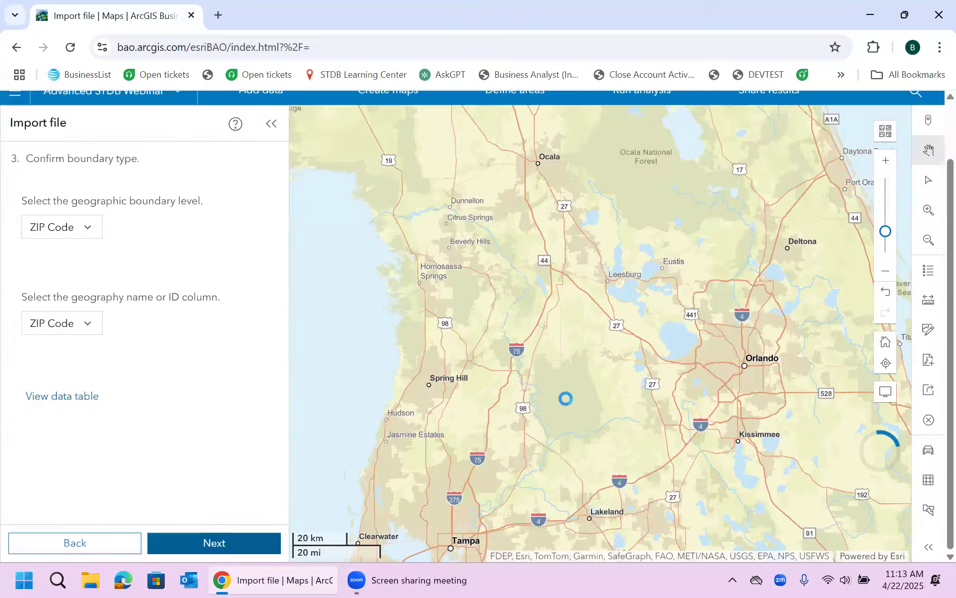
Keep the geographies as separate sites and save the Sales - By Zip Code layer, overwriting the existing layer of that name
scroll(320, 353, down, 1)
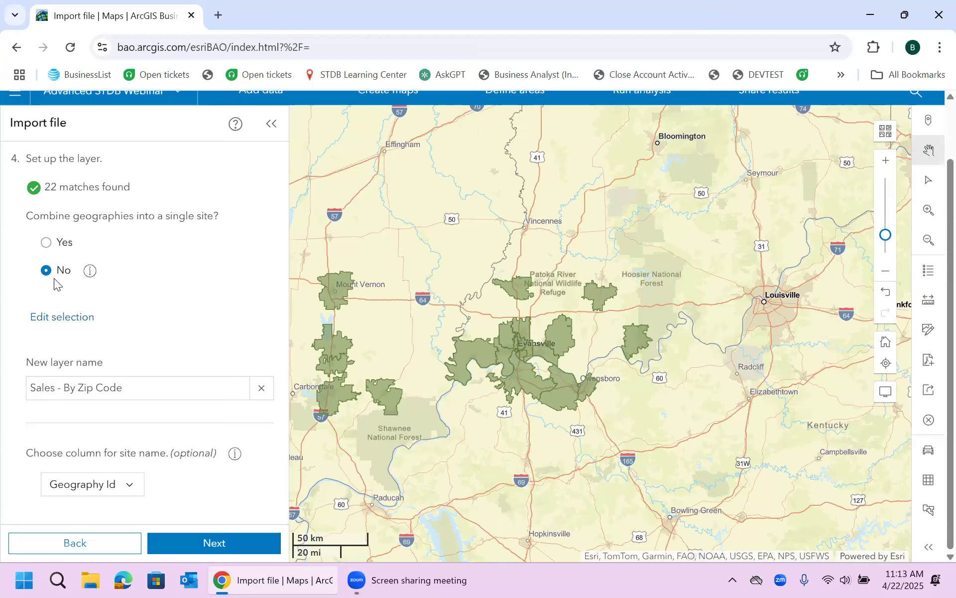
mouse_move(237, 452)
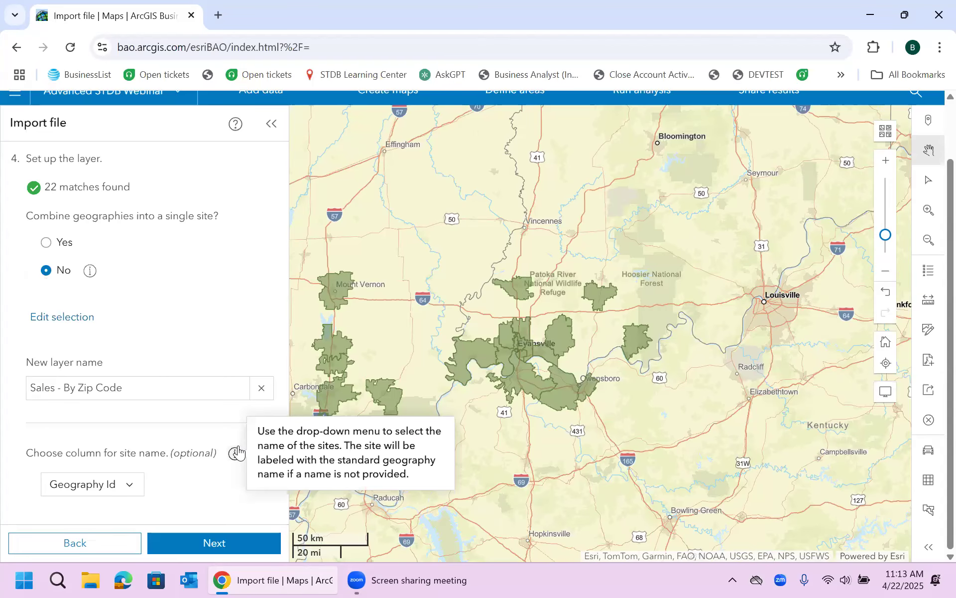
click(192, 549)
click(192, 544)
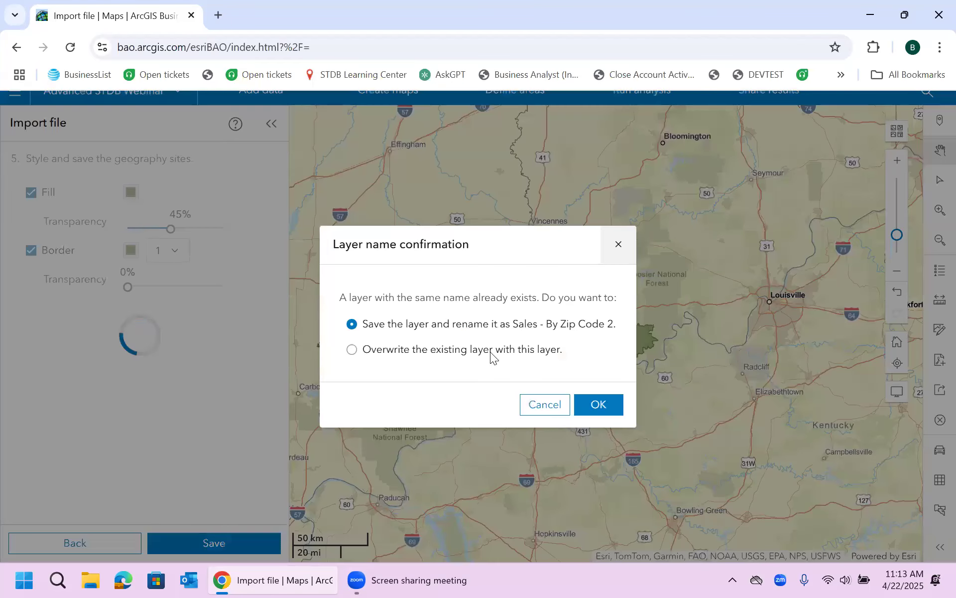
click(352, 349)
click(600, 405)
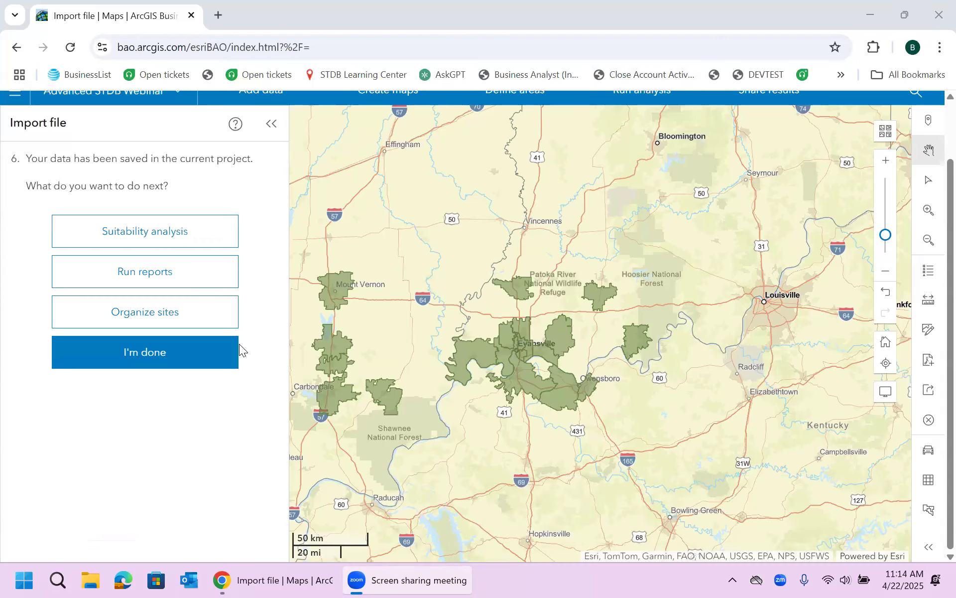
Start a suitability analysis on the imported layer with all ZIP code sites included
click(159, 238)
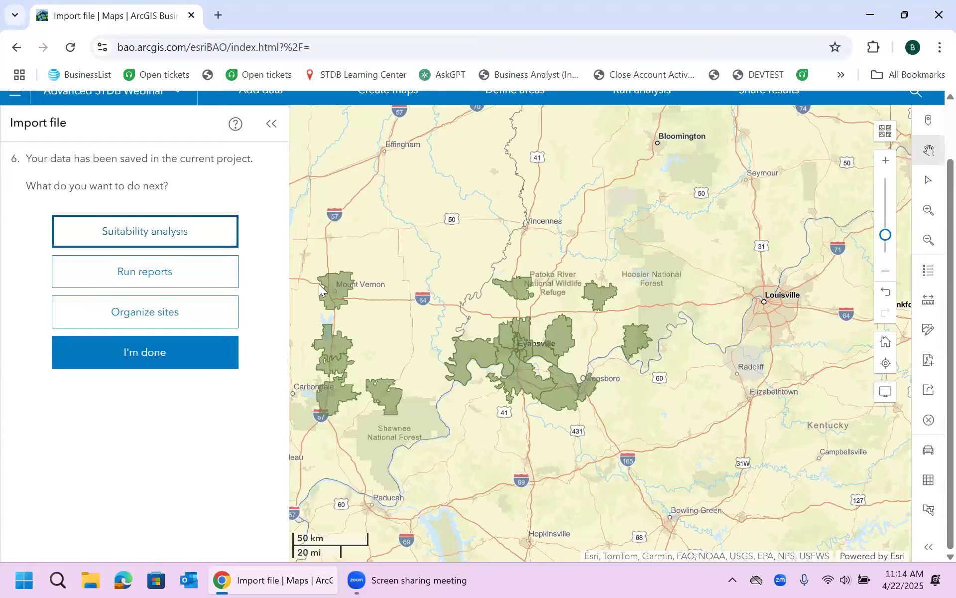
click(150, 230)
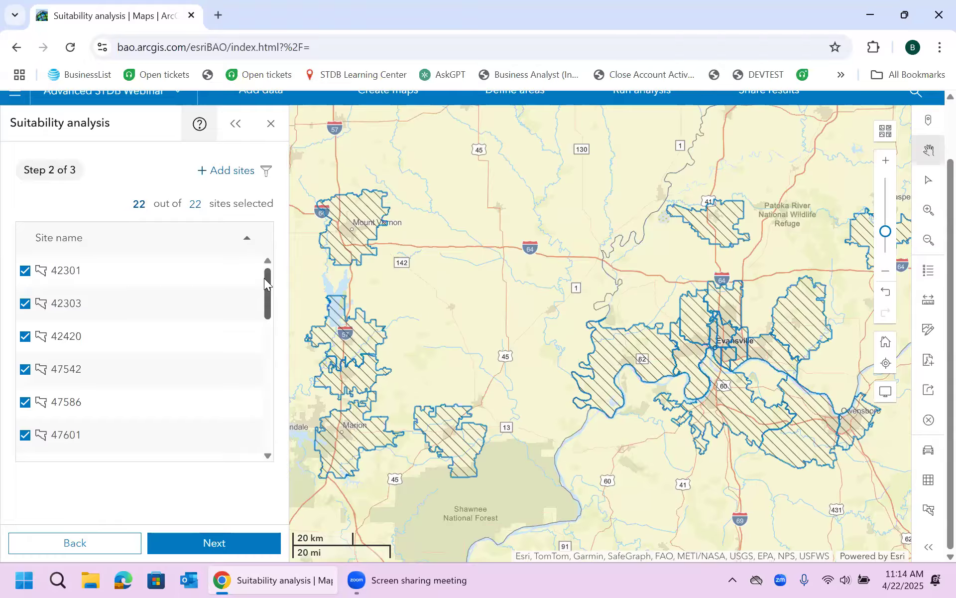
click(199, 553)
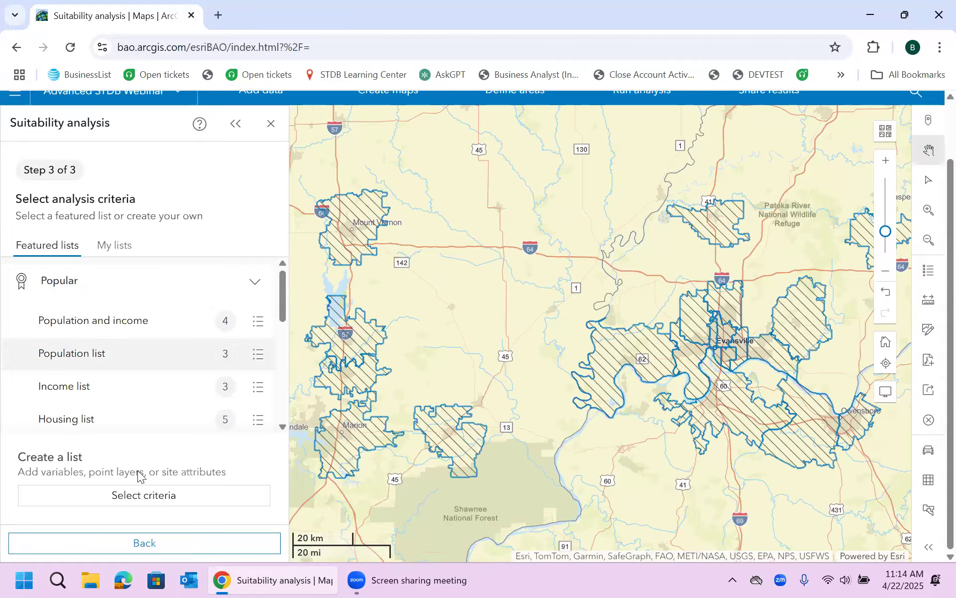
Create a criteria list from site attributes, adding Sales as the only analysis criterion
click(134, 496)
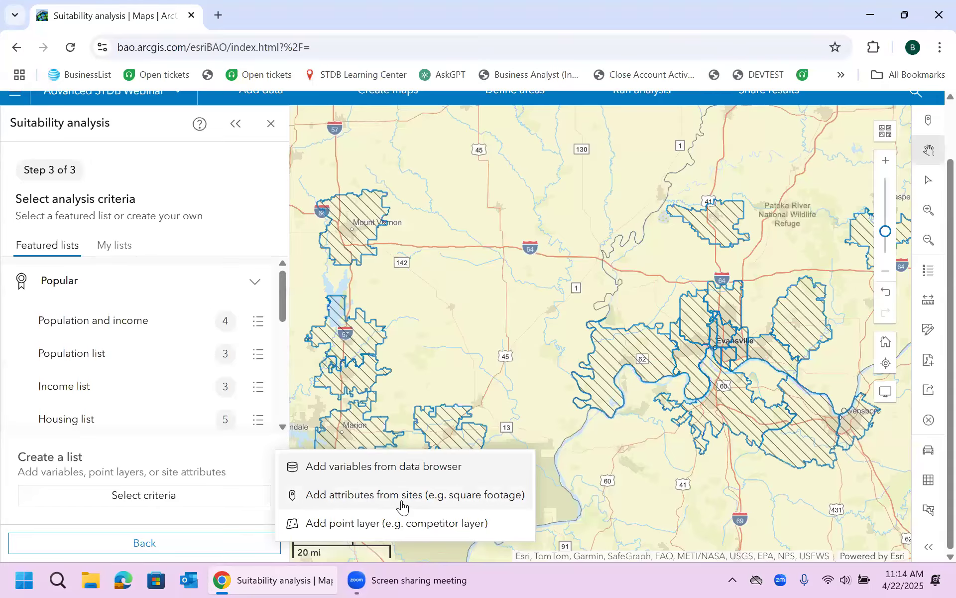
click(375, 495)
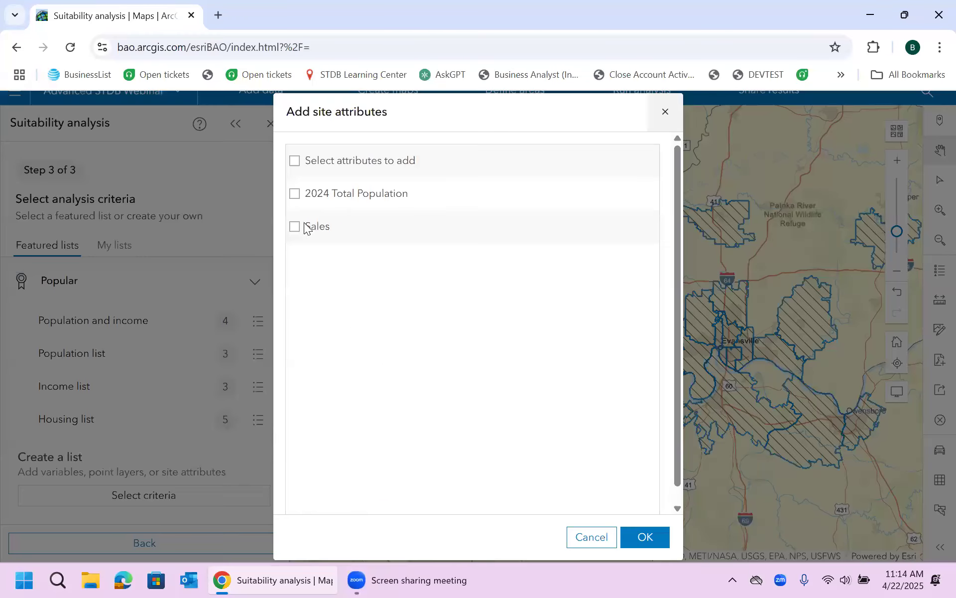
click(306, 228)
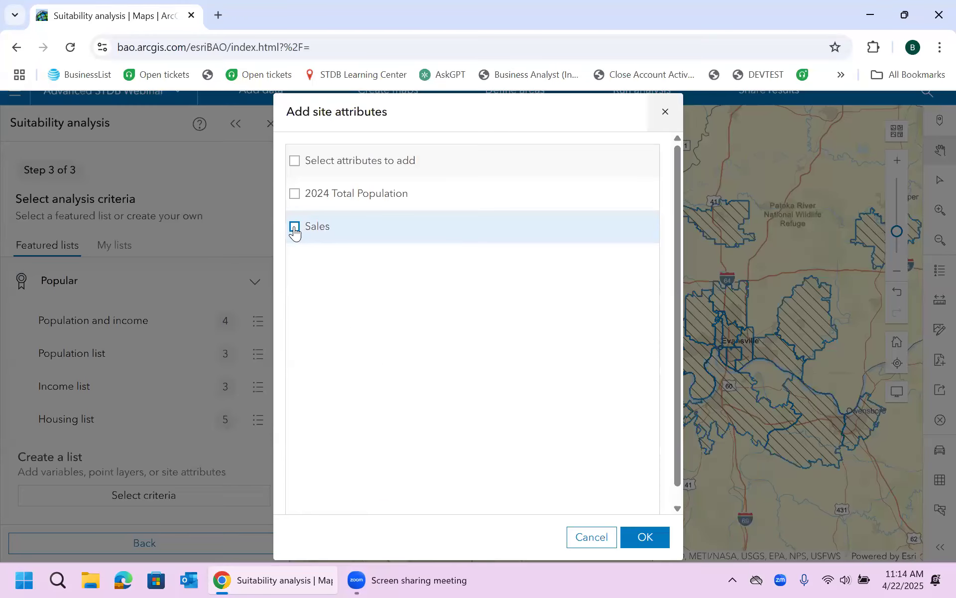
click(647, 537)
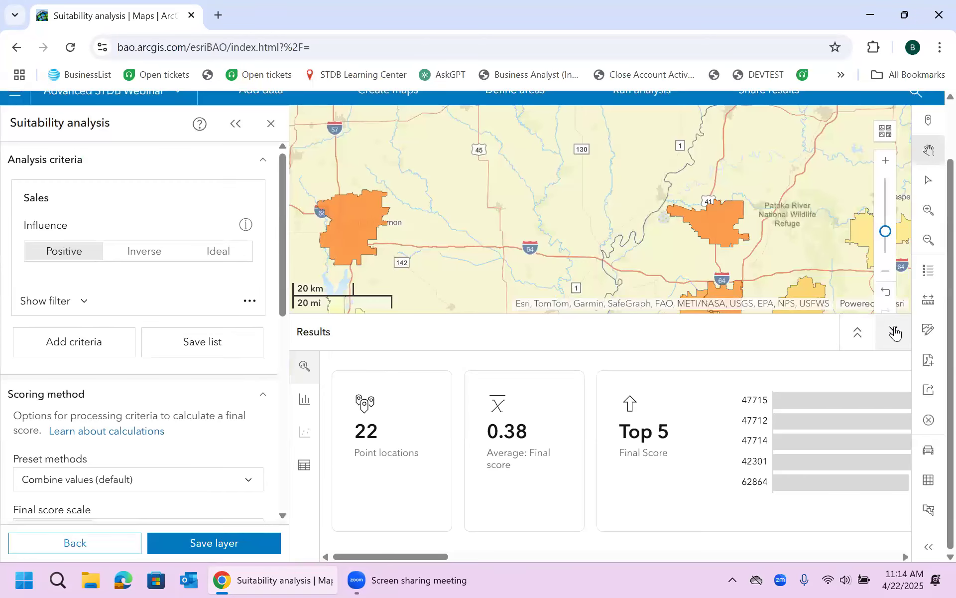
Filter the Sales criterion to a minimum of 15,000
drag(544, 225, 574, 201)
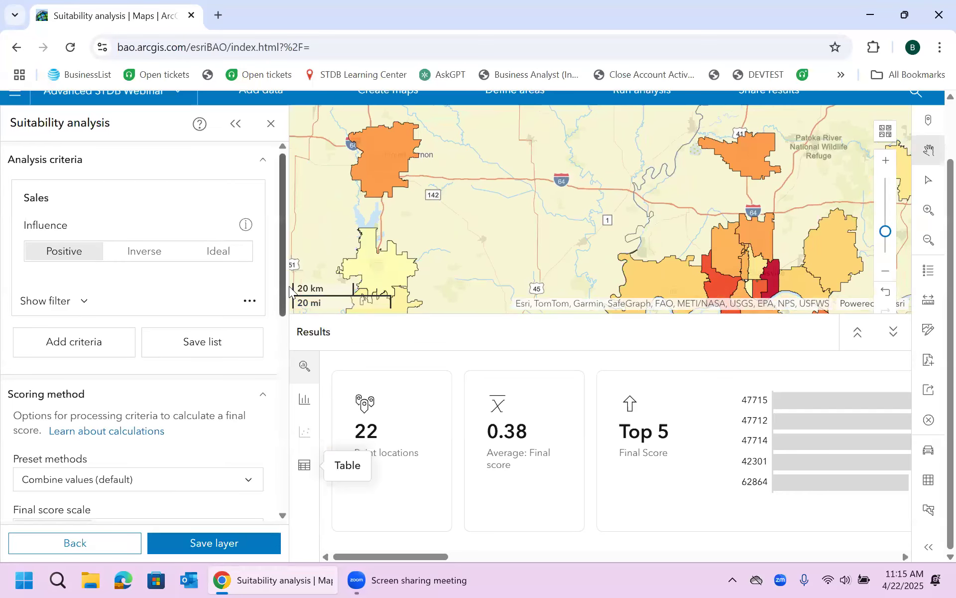
scroll(288, 429, down, 7)
scroll(288, 463, down, 1)
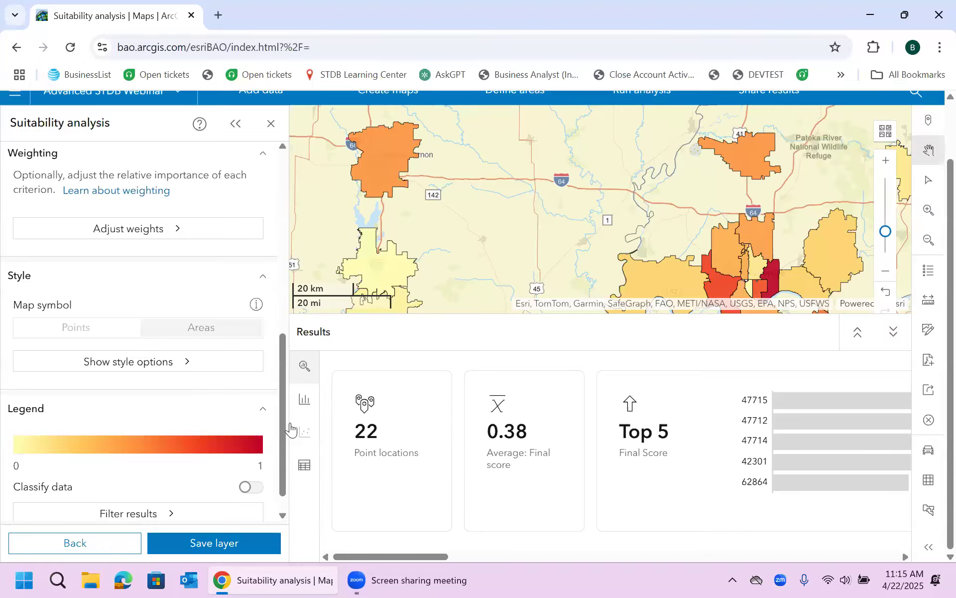
scroll(284, 427, down, 1)
drag(297, 438, 297, 167)
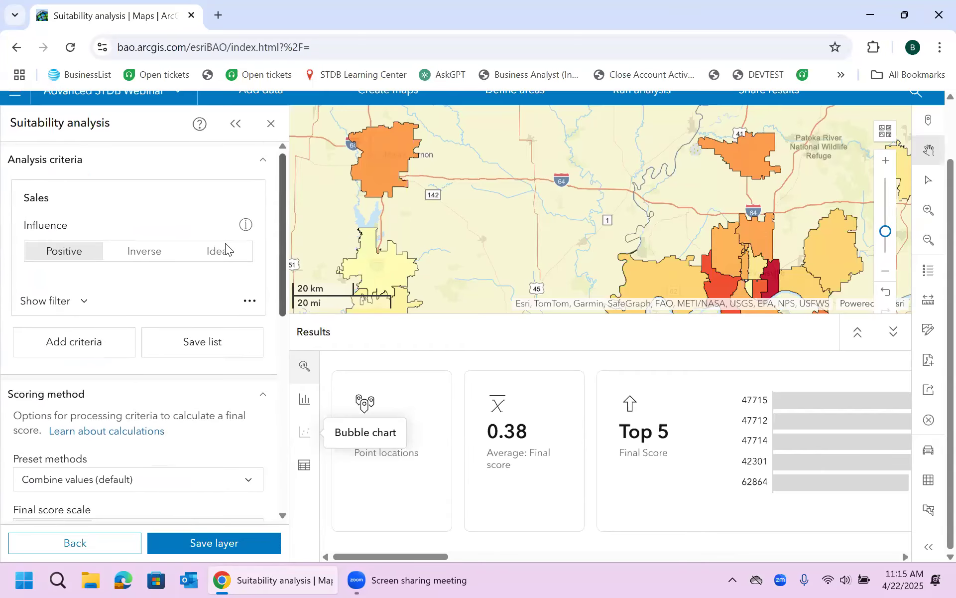
click(85, 302)
click(73, 358)
text(15,0)
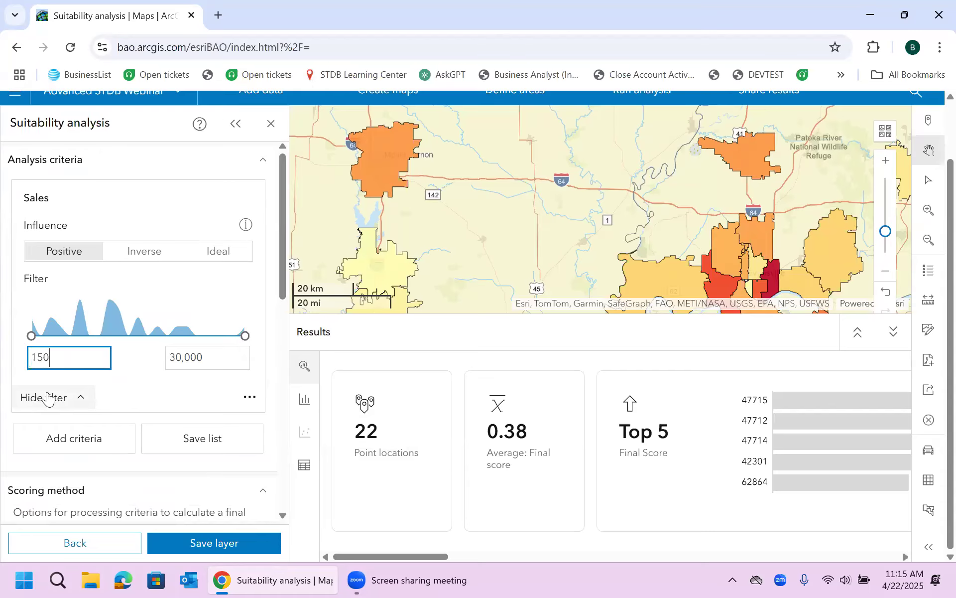
text(00)
key(Return)
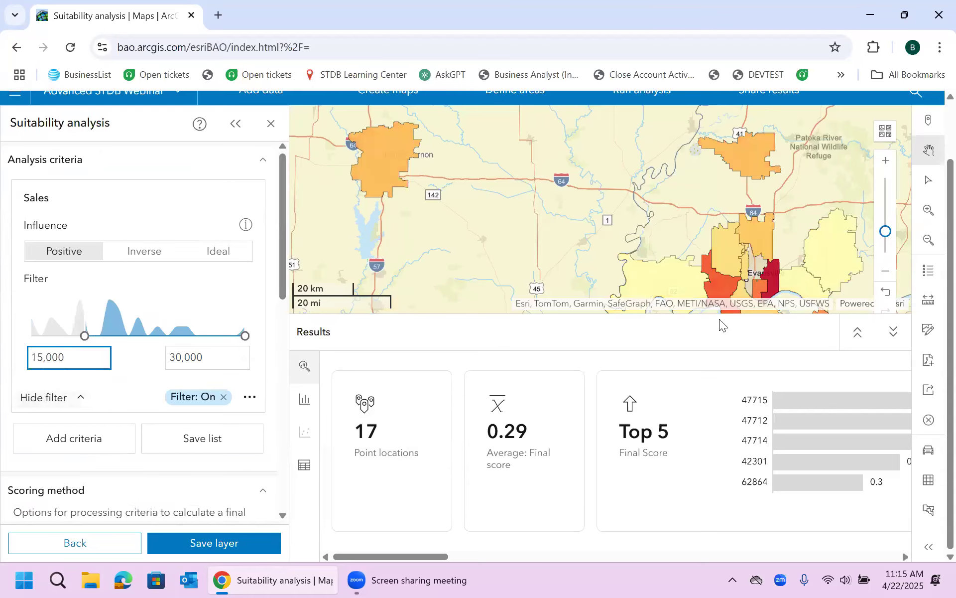
With the results pane collapsed, try a Sales filter minimum of 20,000 and restore it to 10,000
click(895, 335)
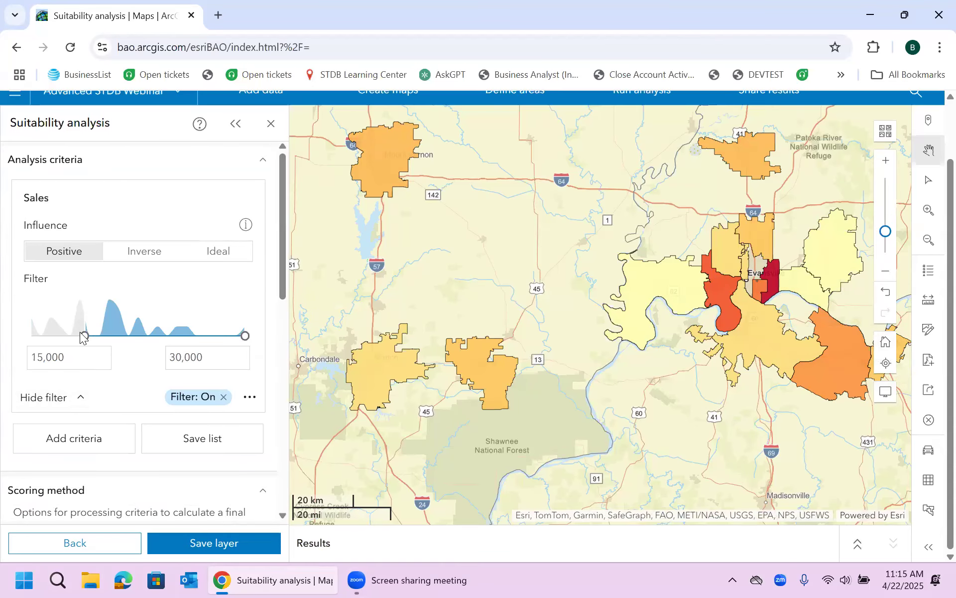
drag(79, 355, 6, 355)
text(20000)
key(Return)
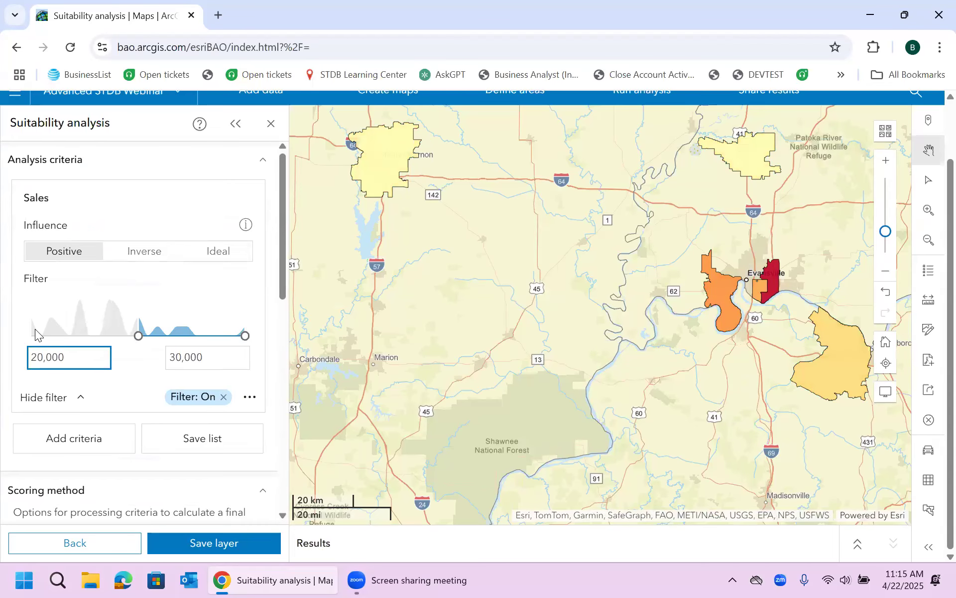
drag(143, 334, 31, 336)
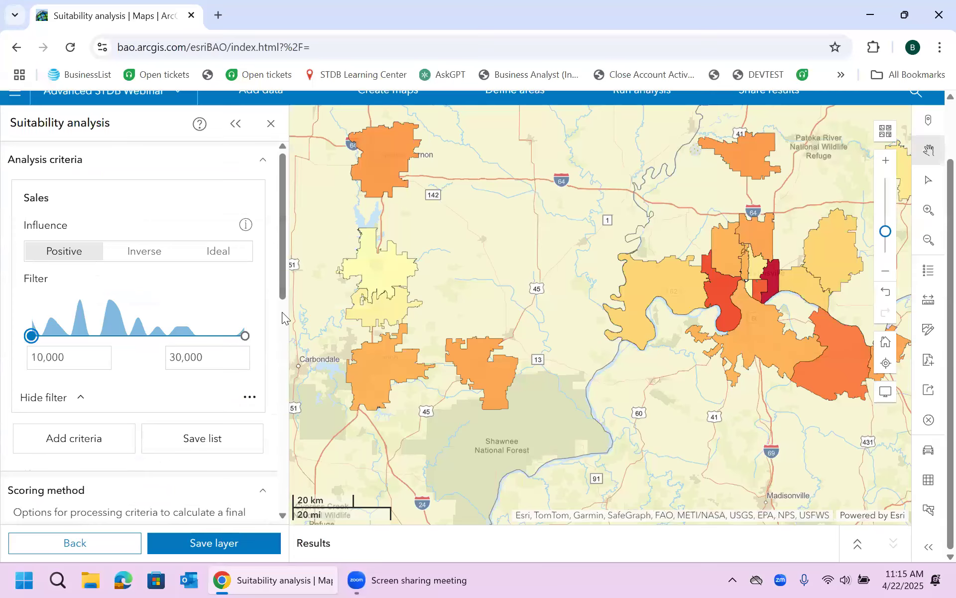
Filter the suitability results by rank to the bottom 5 ZIP codes
drag(280, 275, 285, 500)
click(124, 487)
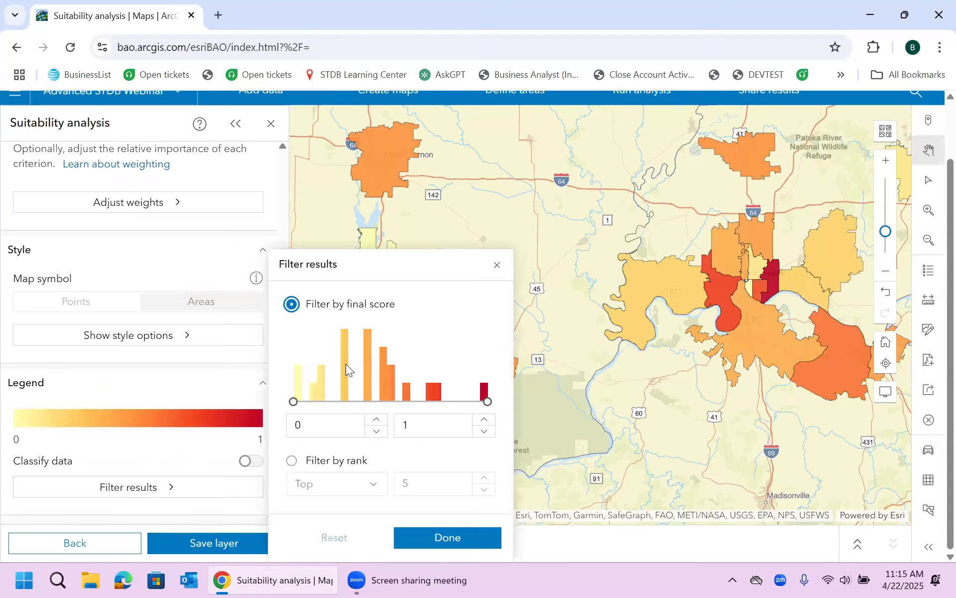
click(293, 461)
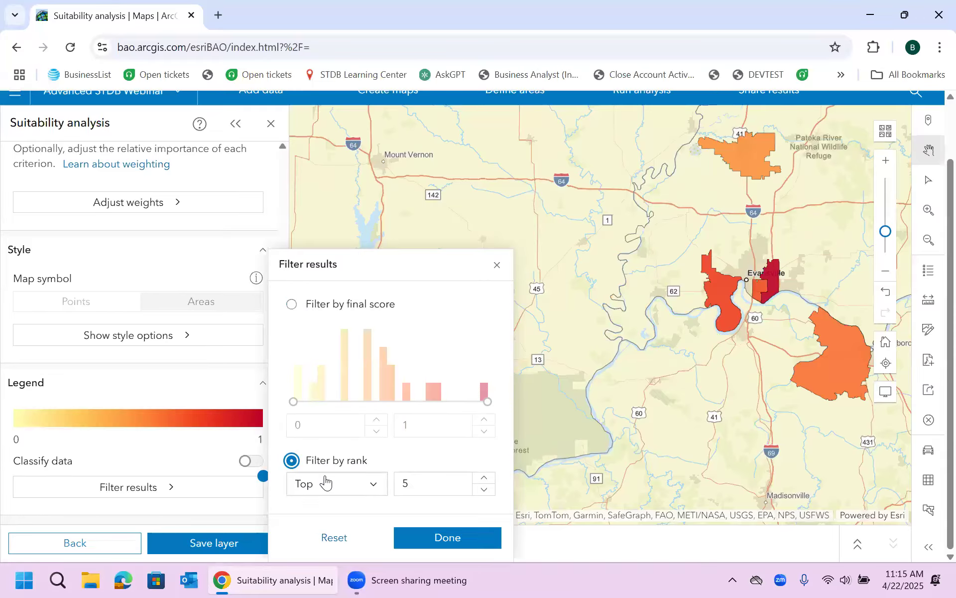
click(374, 484)
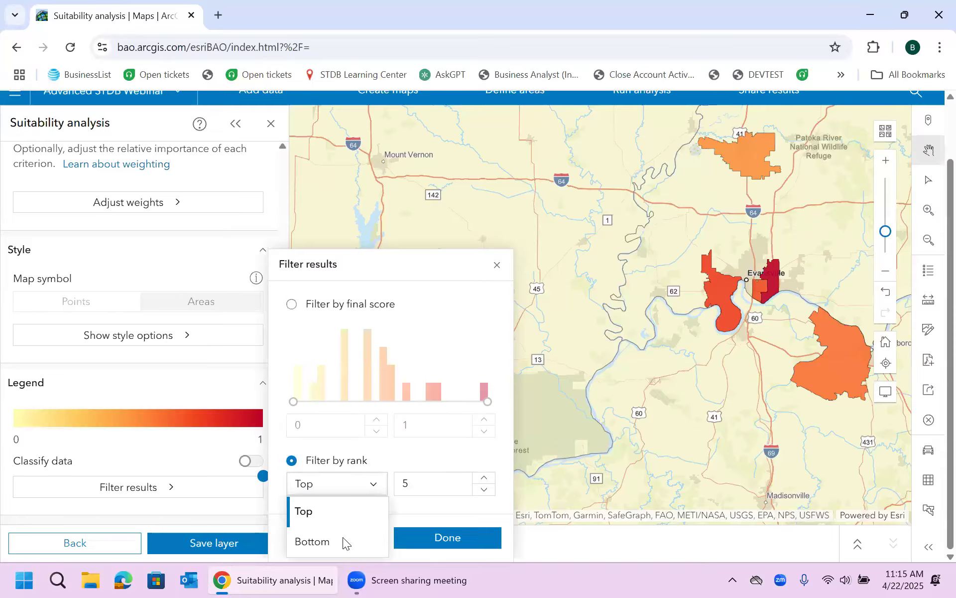
click(340, 544)
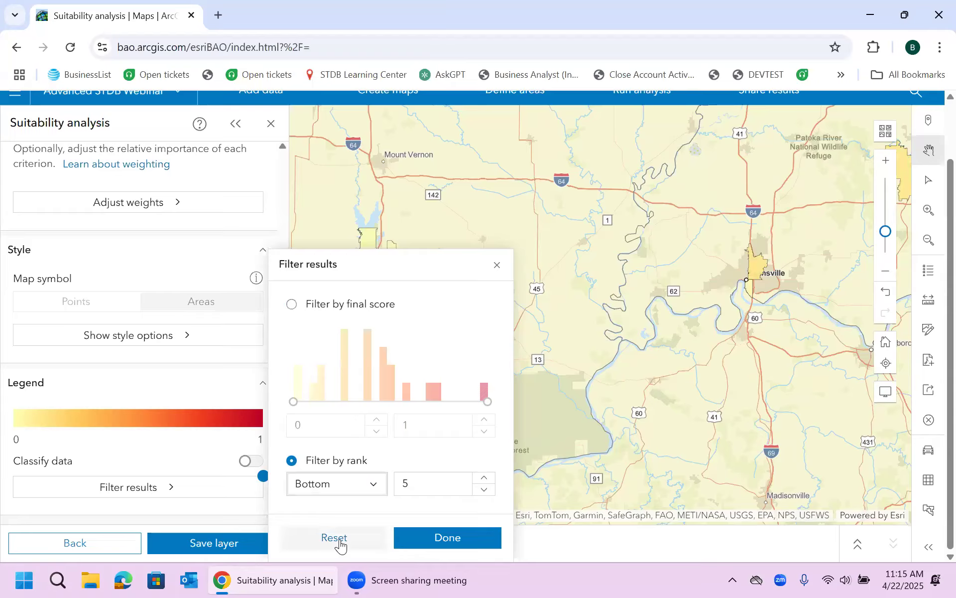
Switch the suitability results filter from rank back to final score and review the results table of ranked ZIP codes
click(293, 306)
click(497, 265)
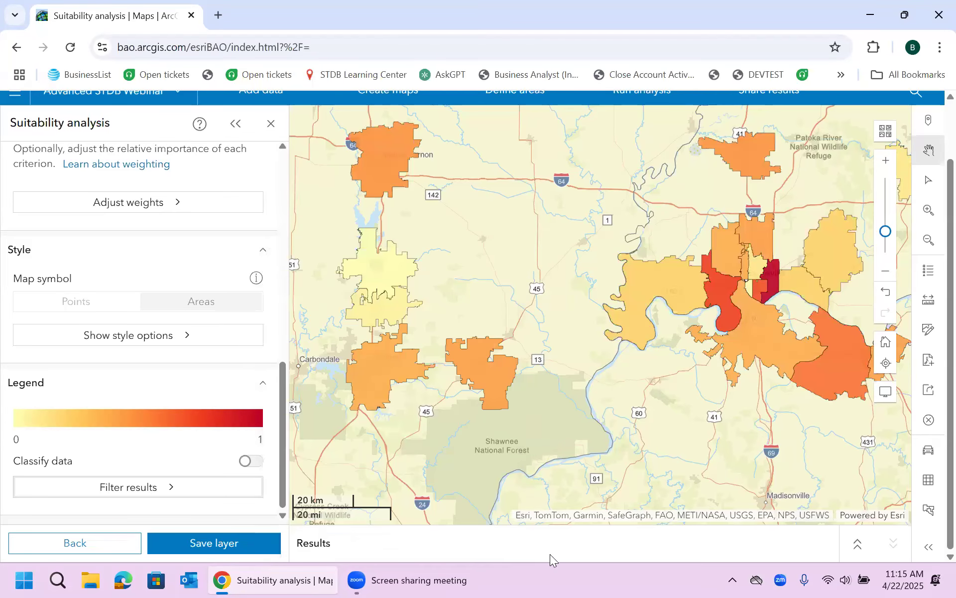
click(856, 544)
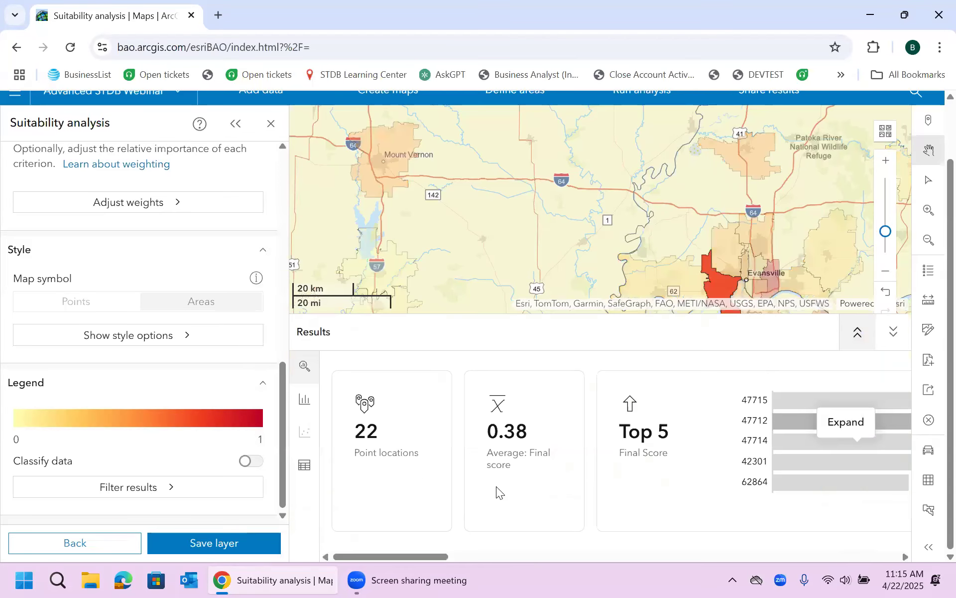
click(304, 465)
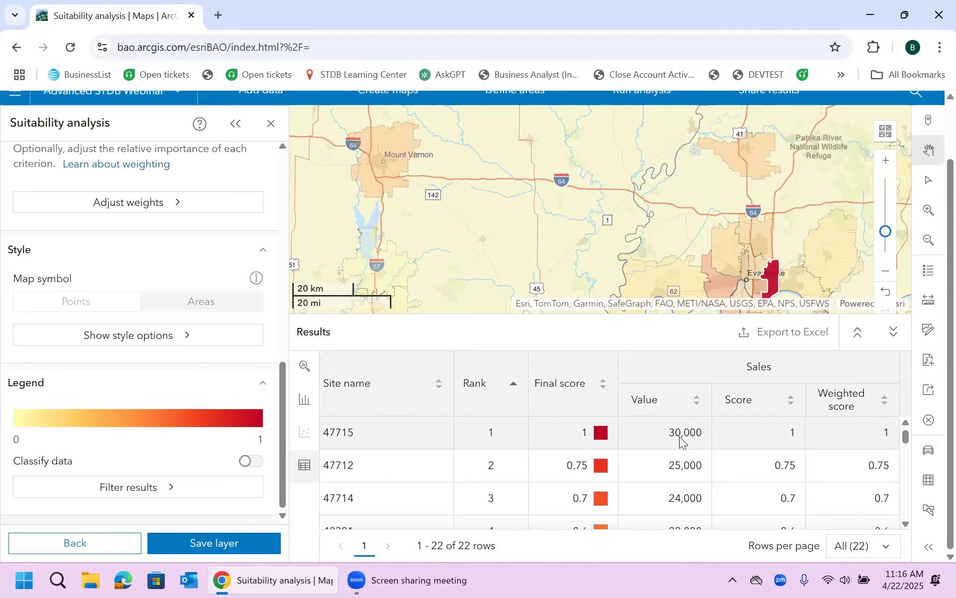
click(895, 332)
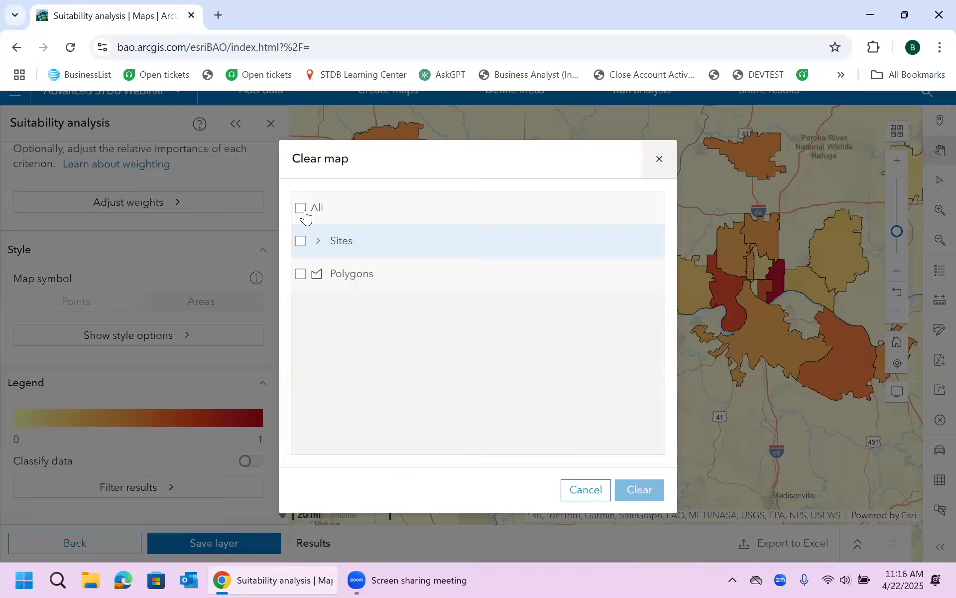
Clear all sites and polygons from the map and close the suitability analysis
click(301, 209)
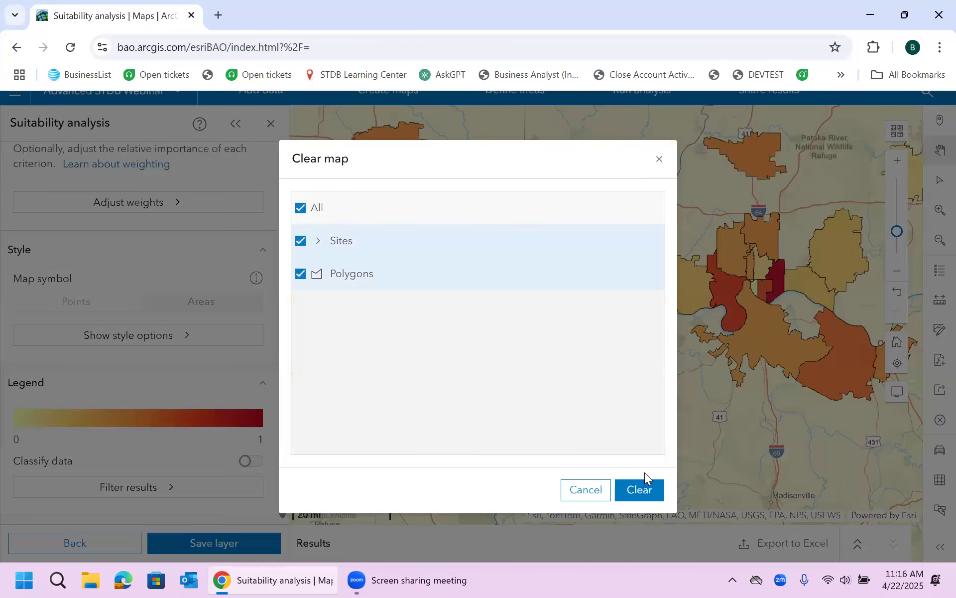
click(639, 490)
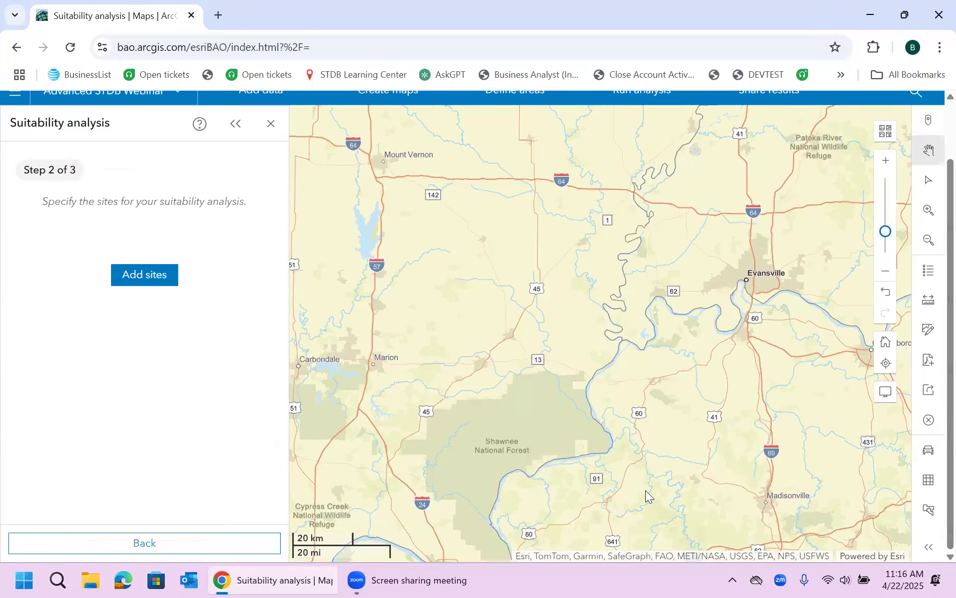
click(271, 124)
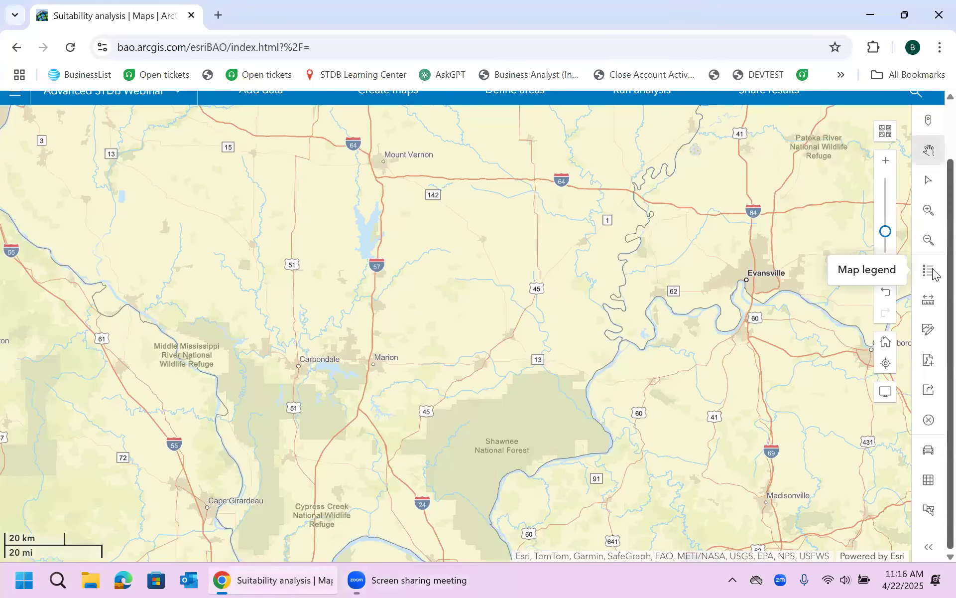
Start a points of interest search with the map extent shifted to the Evansville and Owensboro area
scroll(931, 272, up, 2)
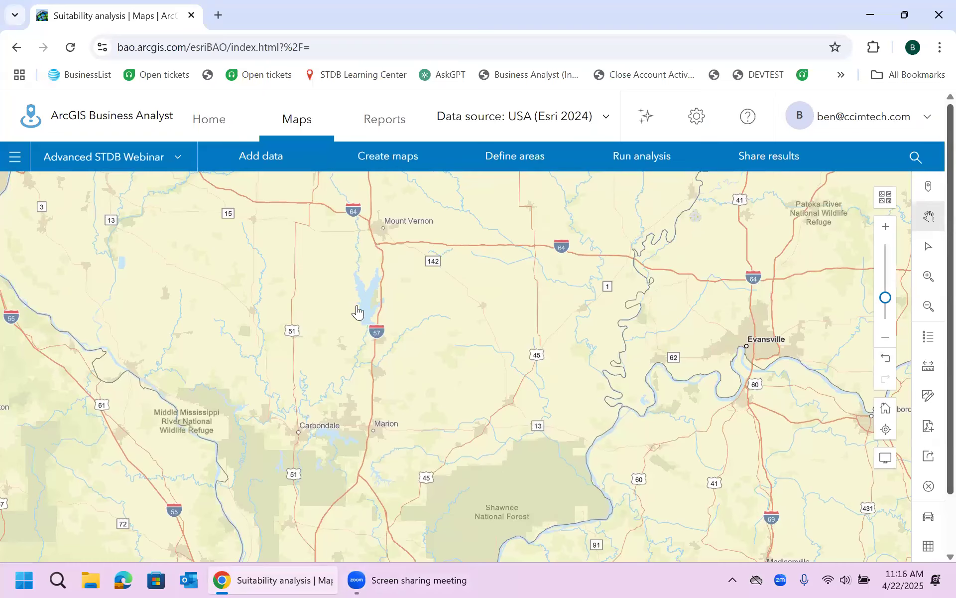
drag(773, 356, 583, 359)
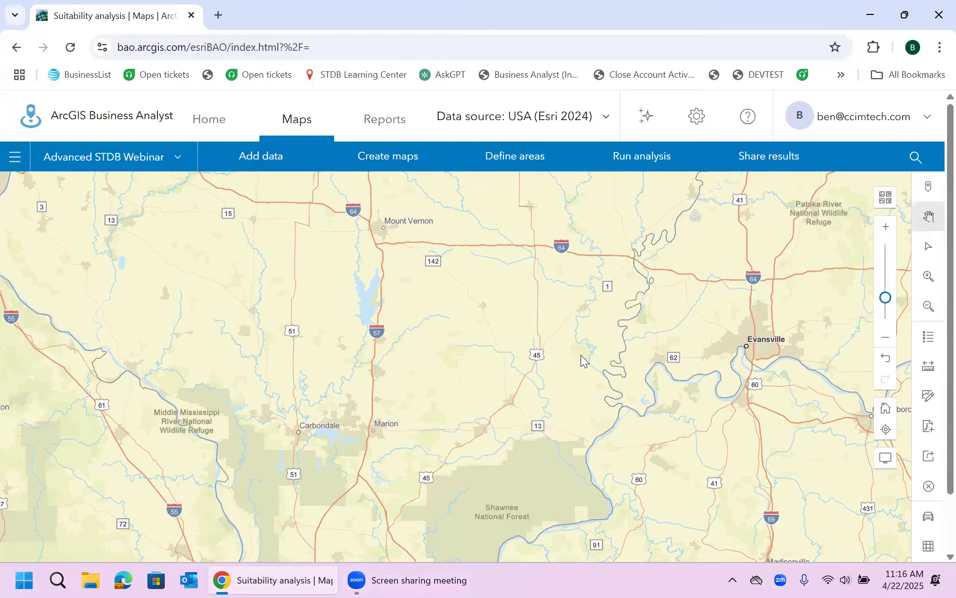
click(374, 163)
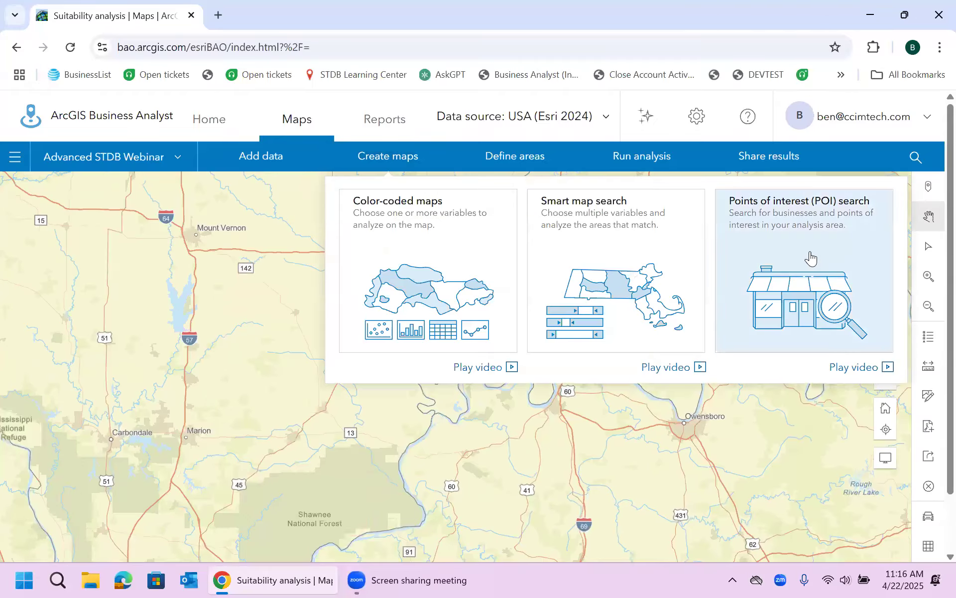
click(812, 258)
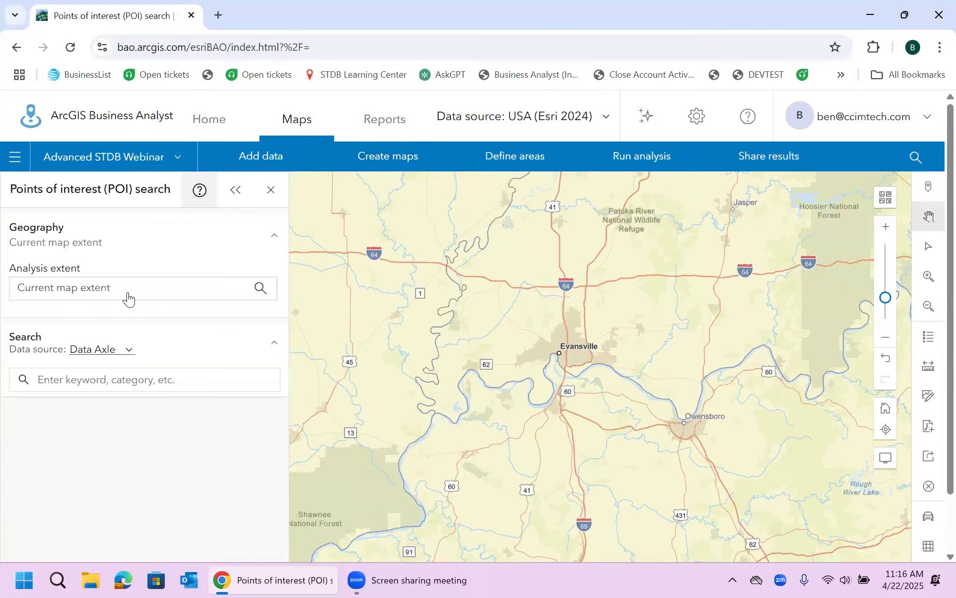
Search points of interest by category for Restaurants within the current map extent
click(104, 391)
click(77, 408)
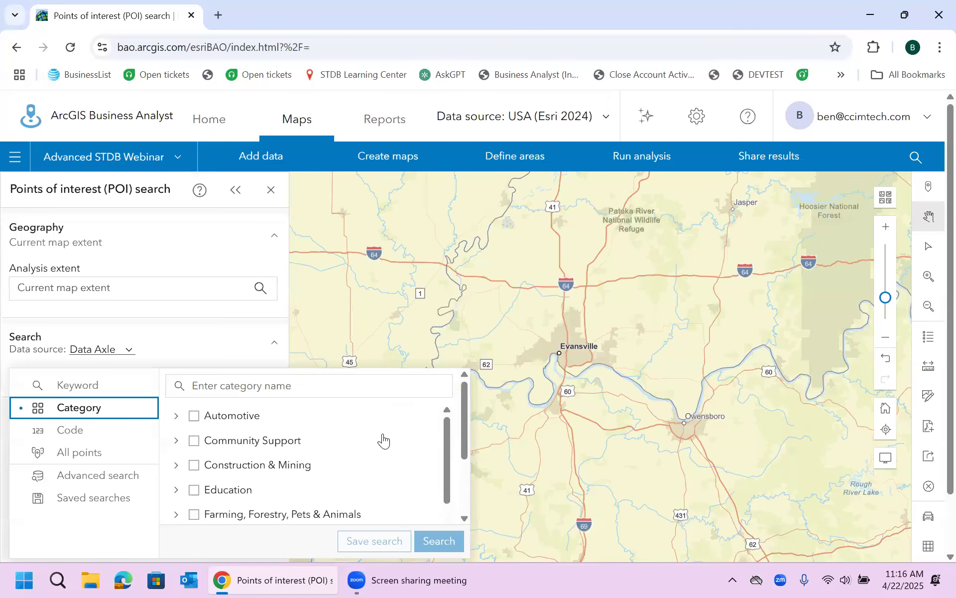
click(243, 389)
text(restua)
key(BackSpace)
key(BackSpace)
text(aurants)
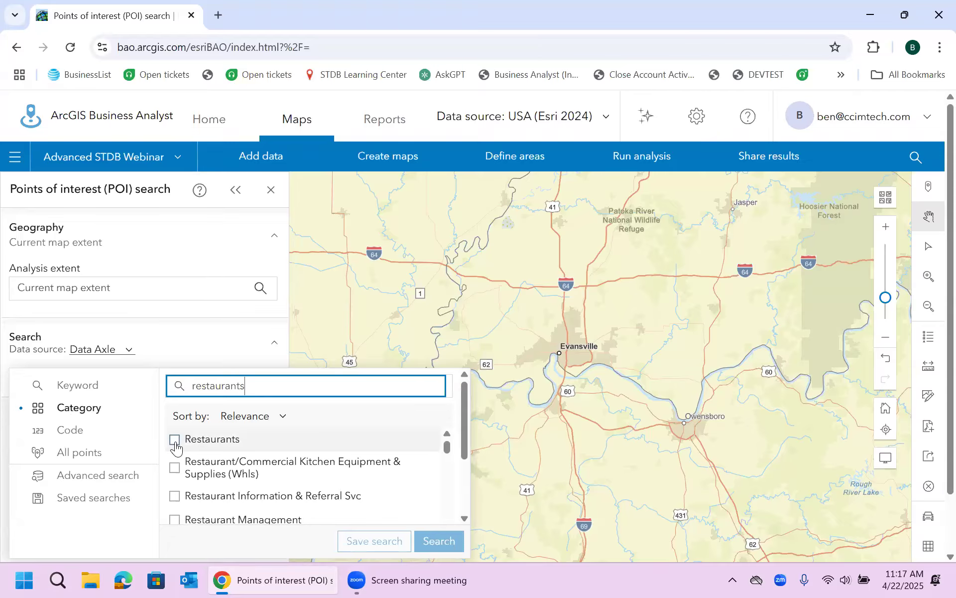
click(175, 440)
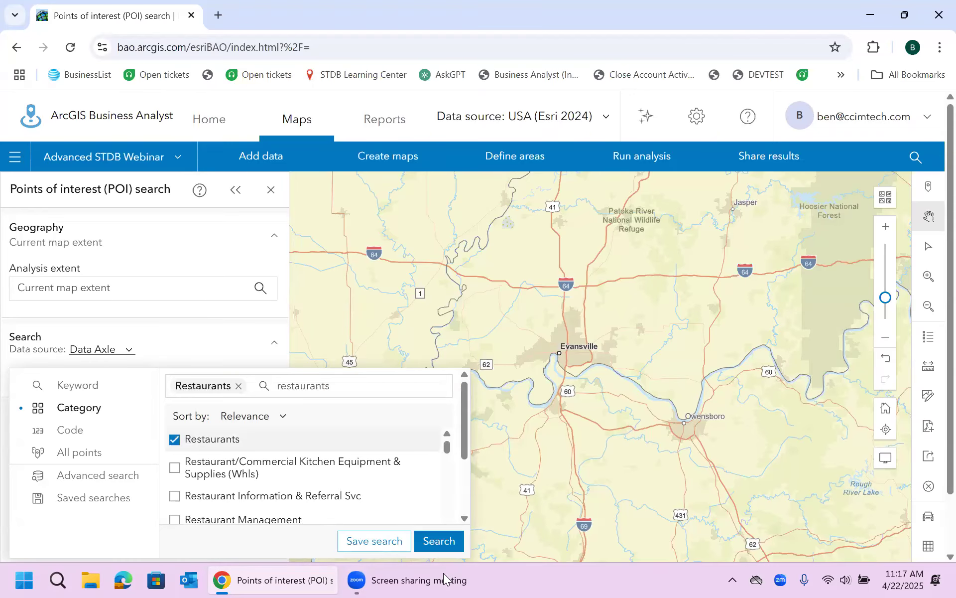
click(441, 542)
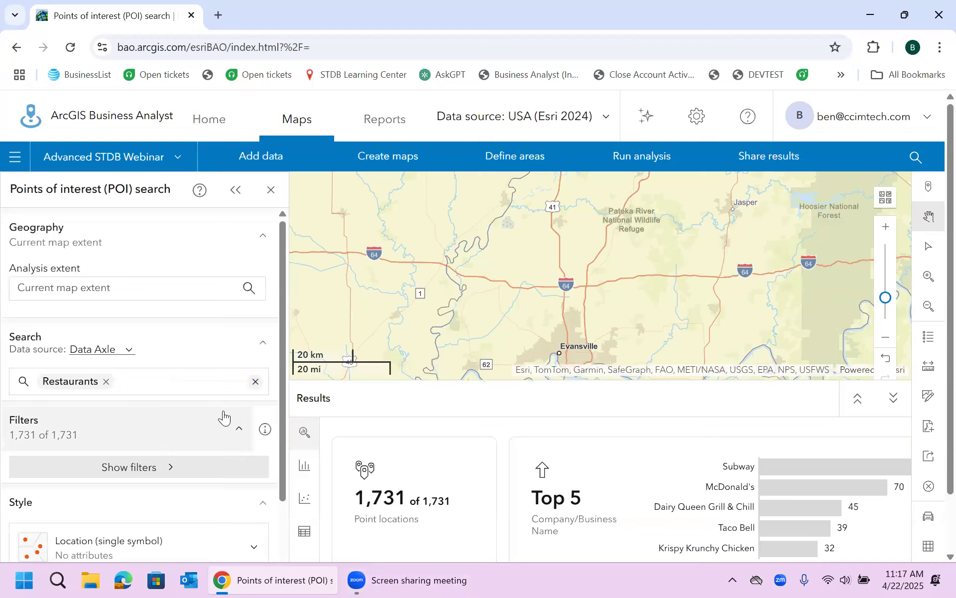
Filter the restaurants by business name to Subway, McDonald's, Dairy Queen Grill & Chill, Taco Bell, Wendy's and Wing Street
click(158, 468)
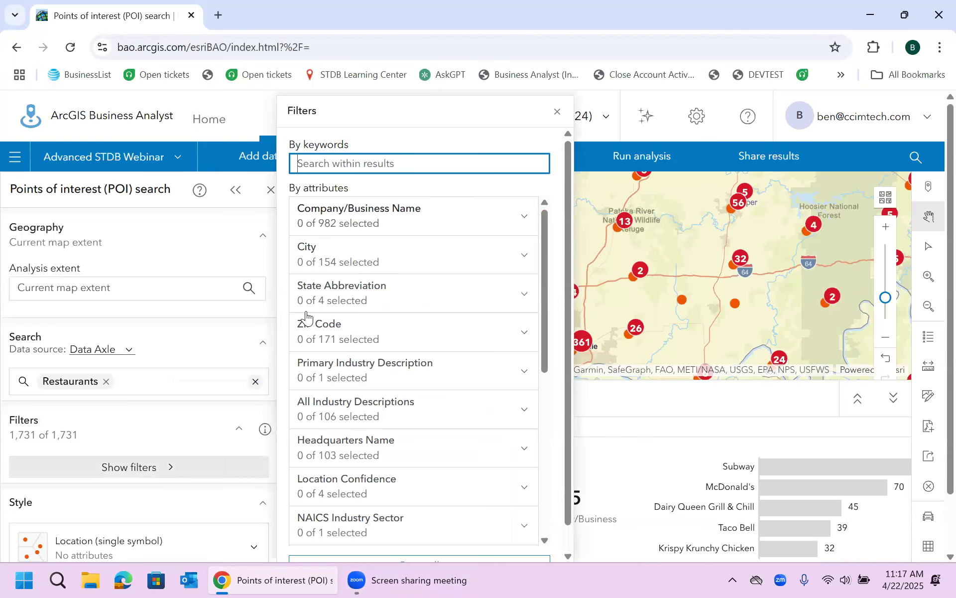
click(376, 219)
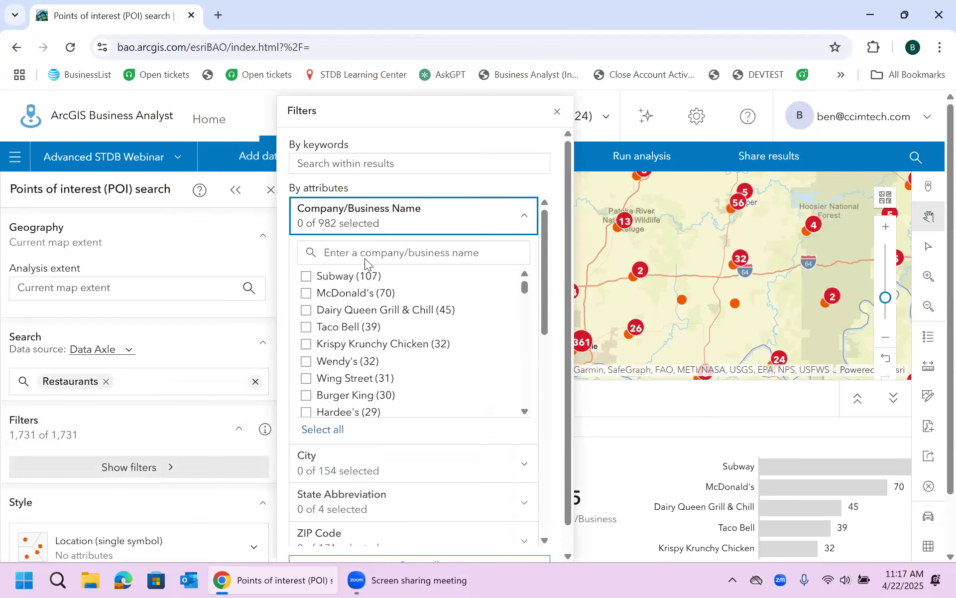
click(306, 277)
click(305, 293)
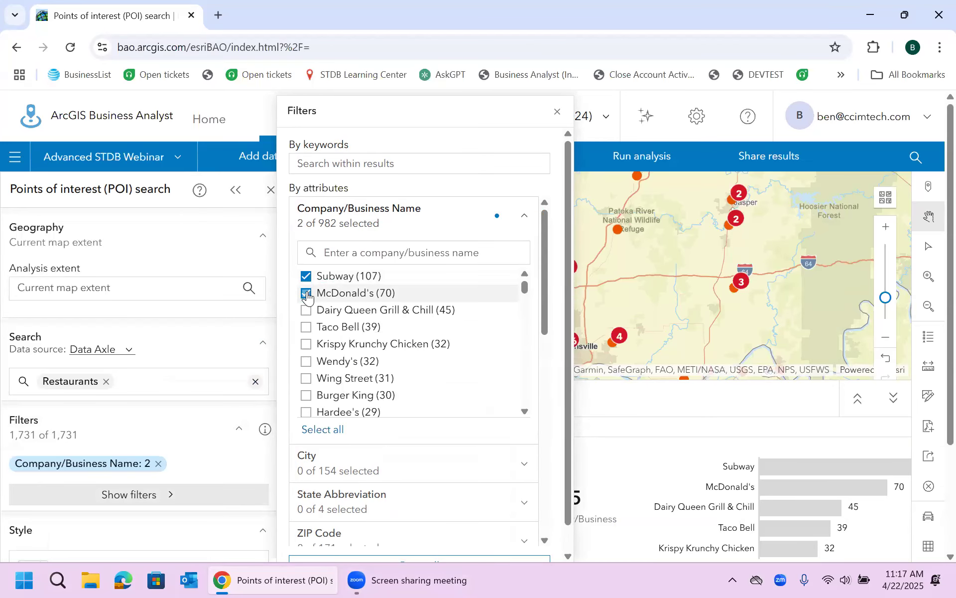
click(306, 310)
click(306, 327)
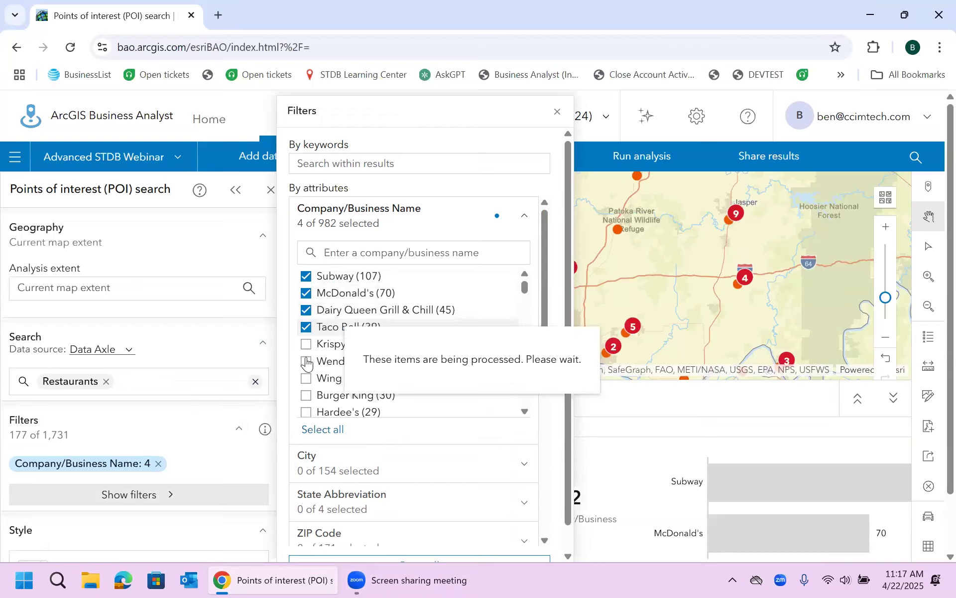
click(307, 361)
click(306, 378)
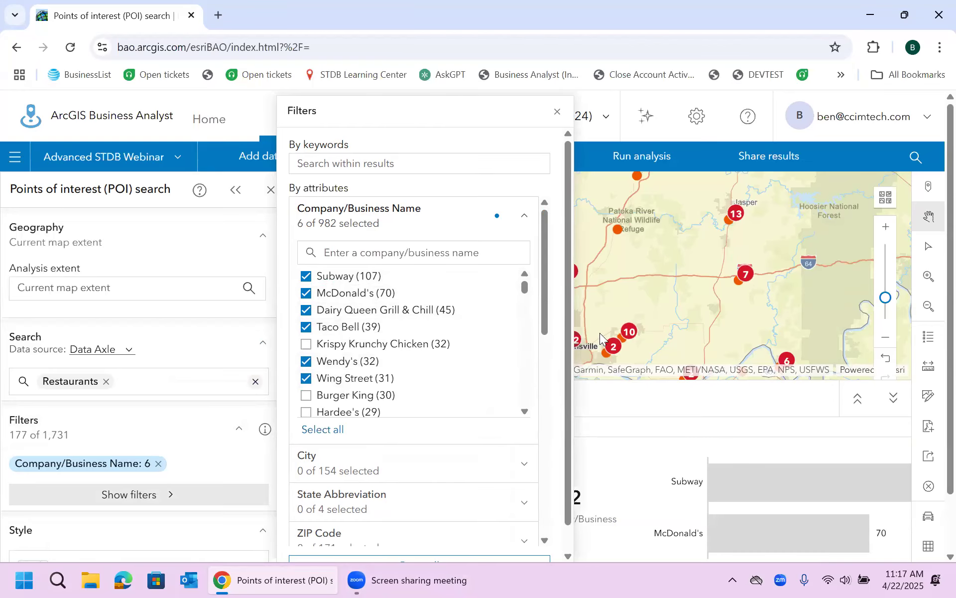
click(652, 301)
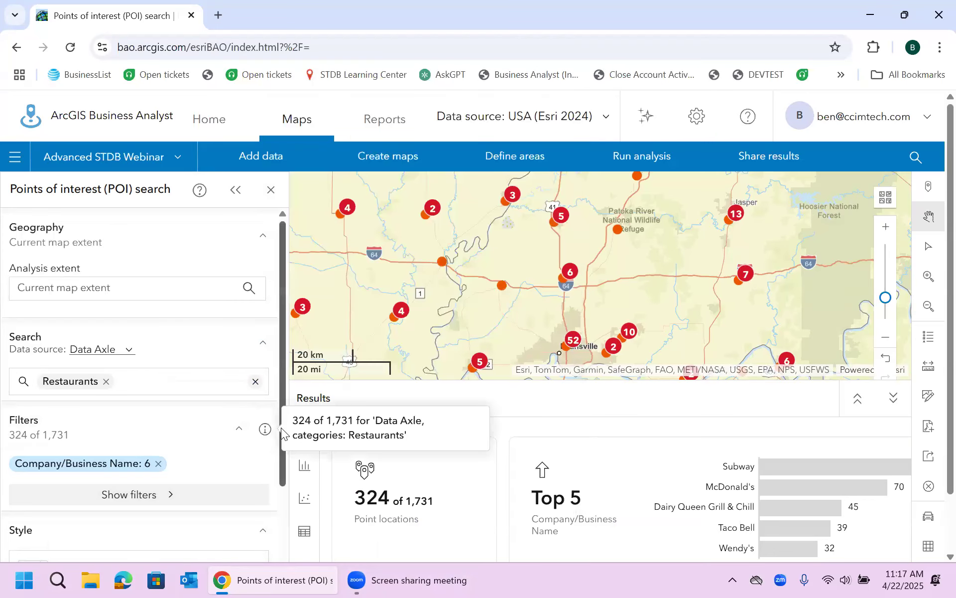
Style the restaurant points as Types (unique symbols) and review the legend by company name
scroll(279, 488, down, 3)
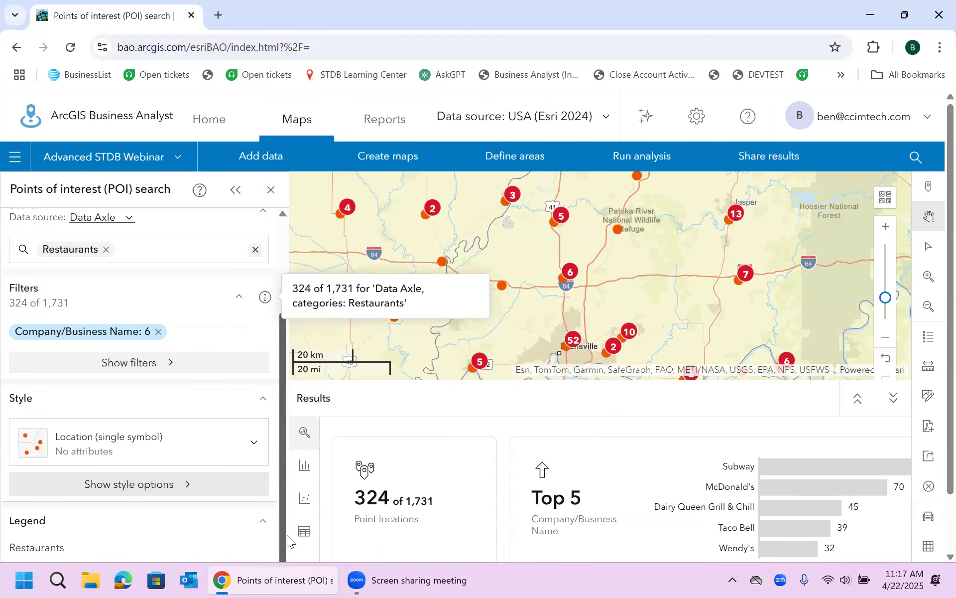
click(159, 427)
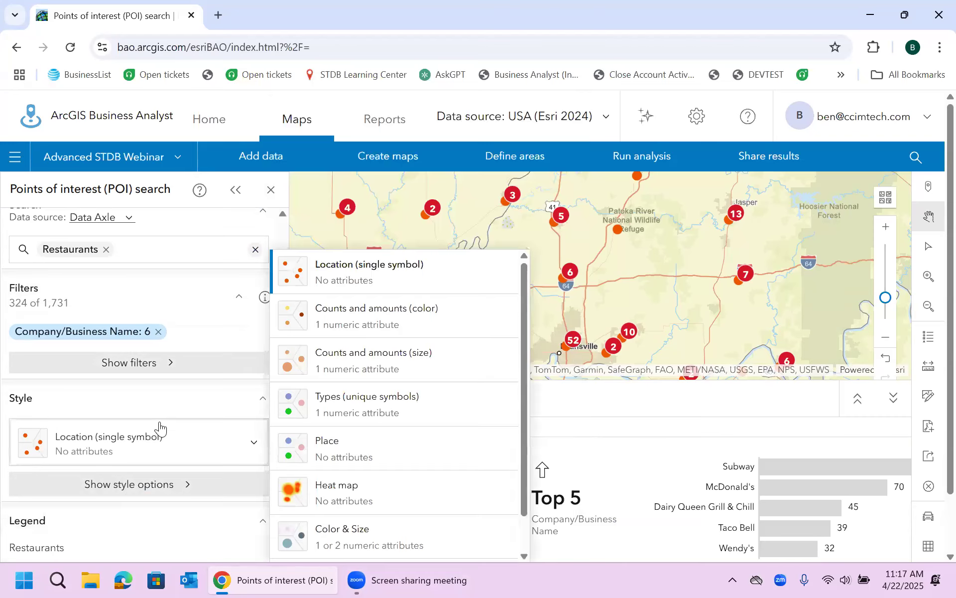
click(367, 408)
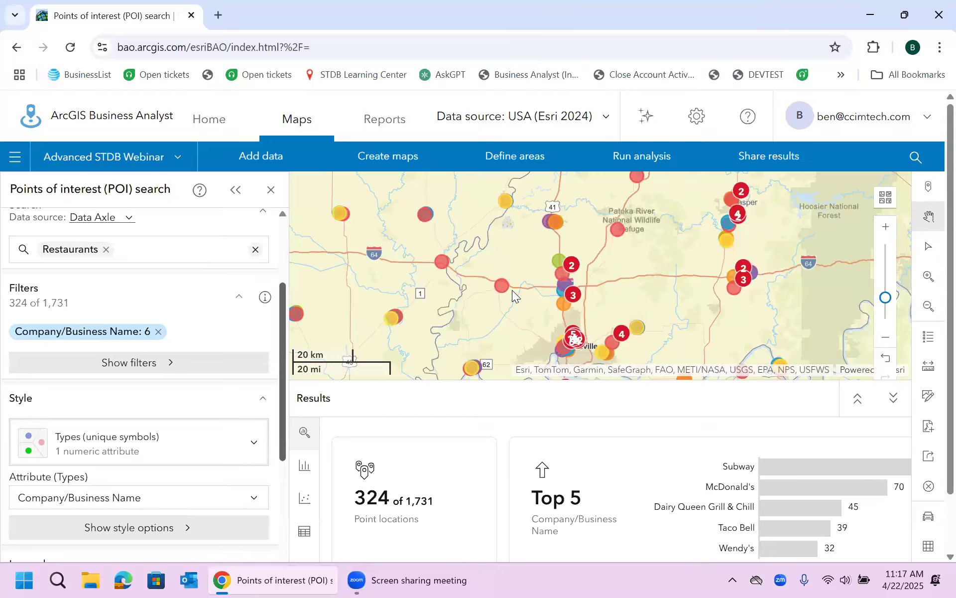
scroll(280, 505, down, 5)
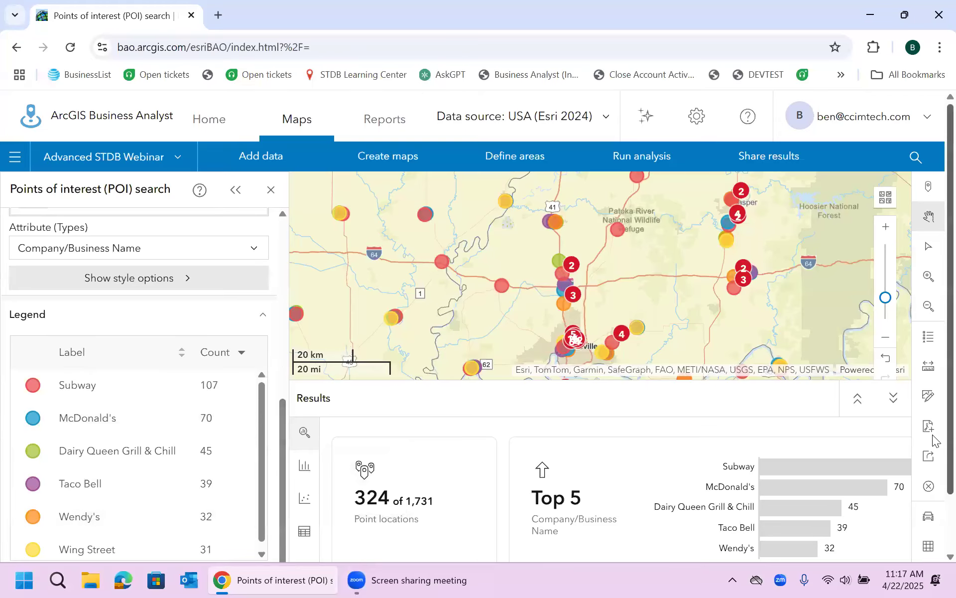
Clear the Restaurants layer and everything else from the map
click(928, 486)
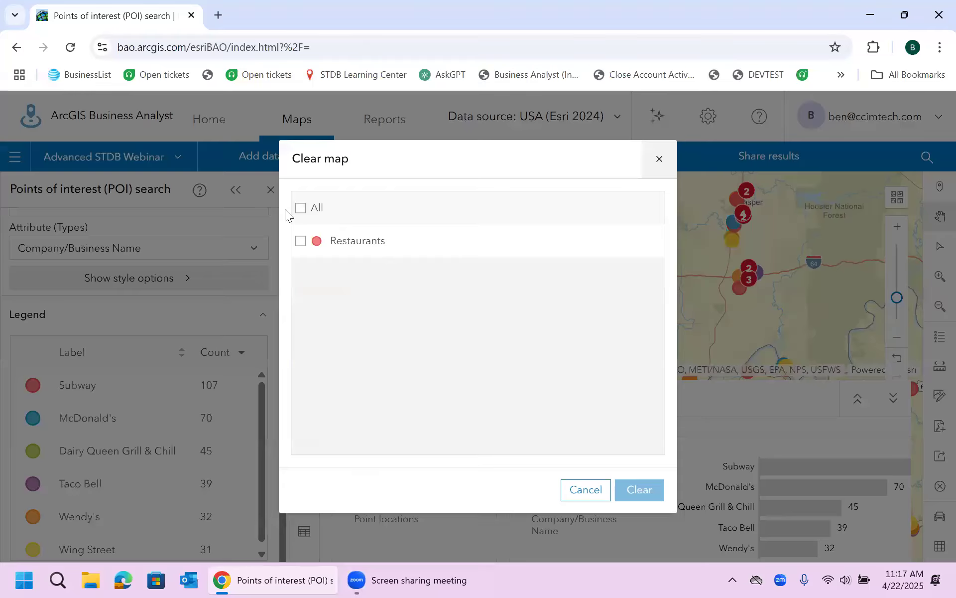
click(300, 208)
click(630, 489)
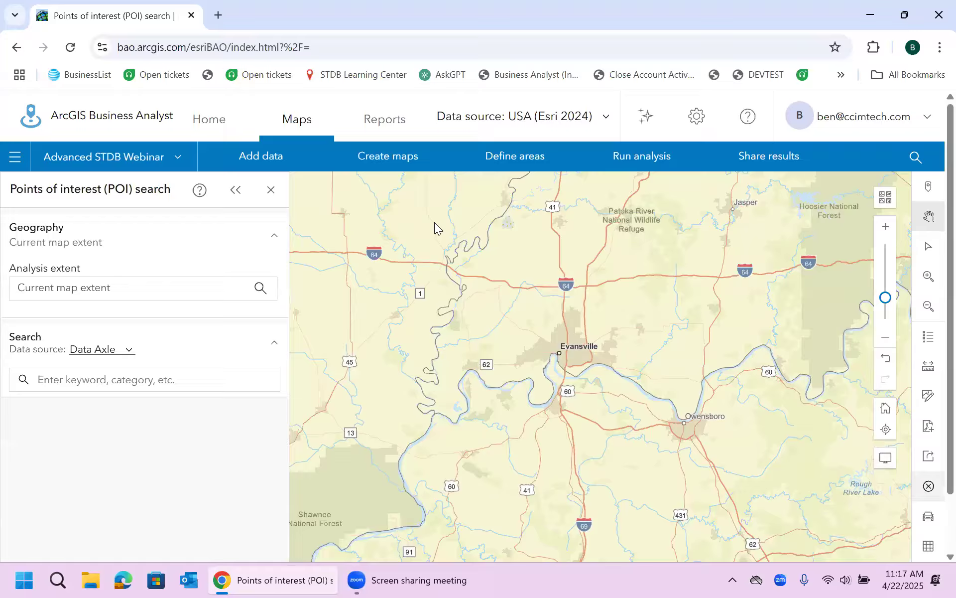
Close the points of interest search and bring central Houston into view on the map
scroll(934, 408, down, 2)
scroll(934, 259, up, 2)
click(887, 353)
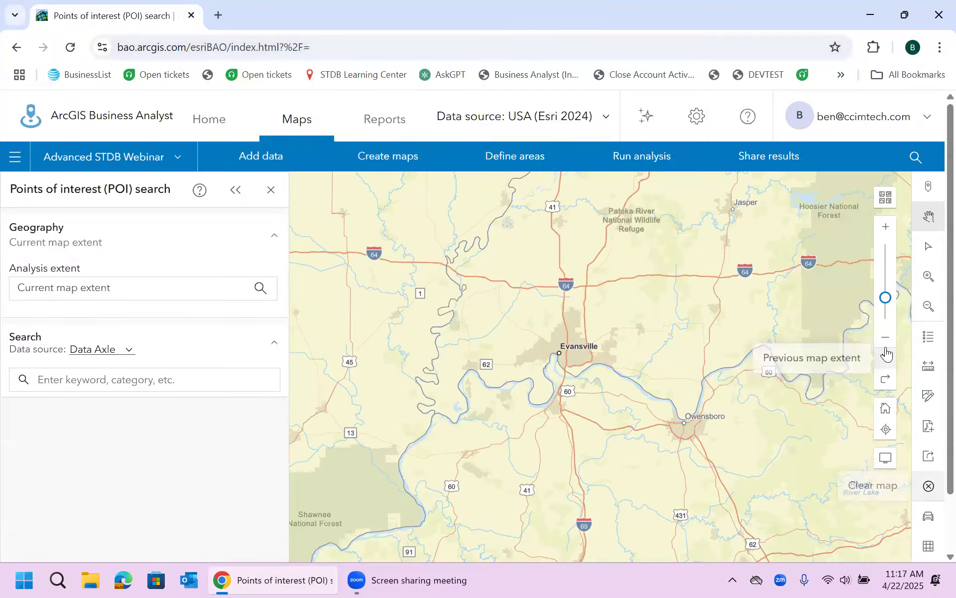
click(887, 353)
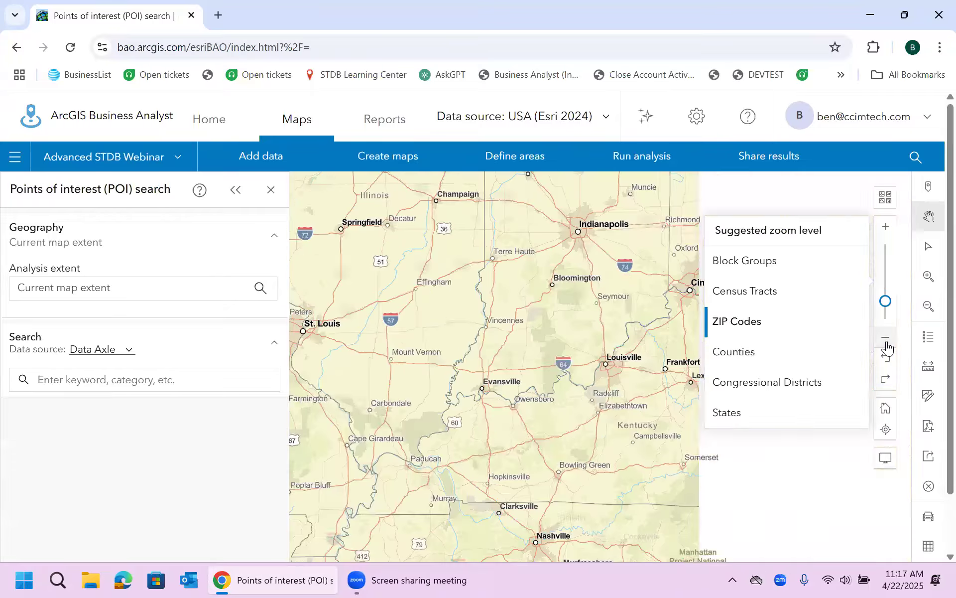
click(271, 190)
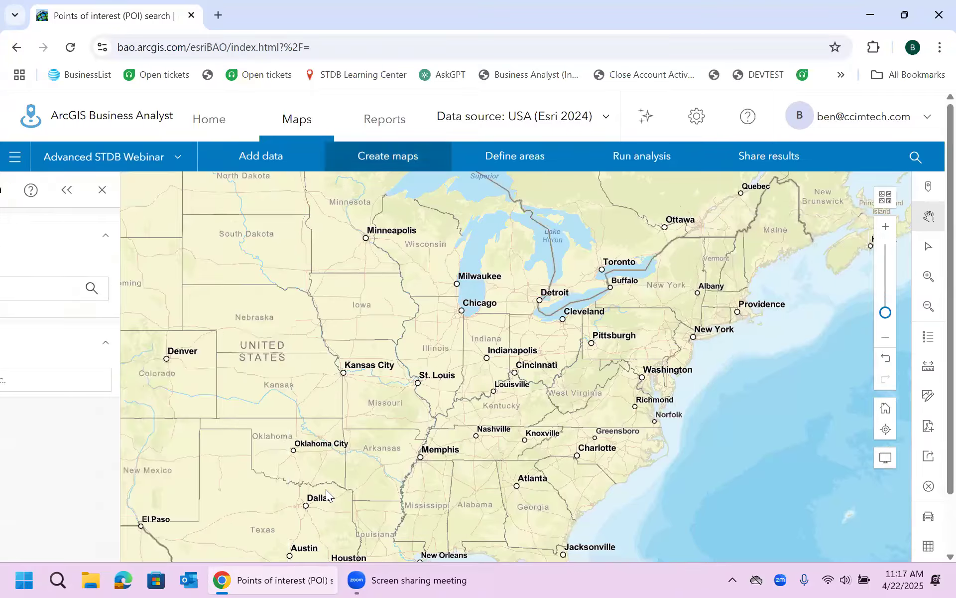
drag(384, 503, 400, 426)
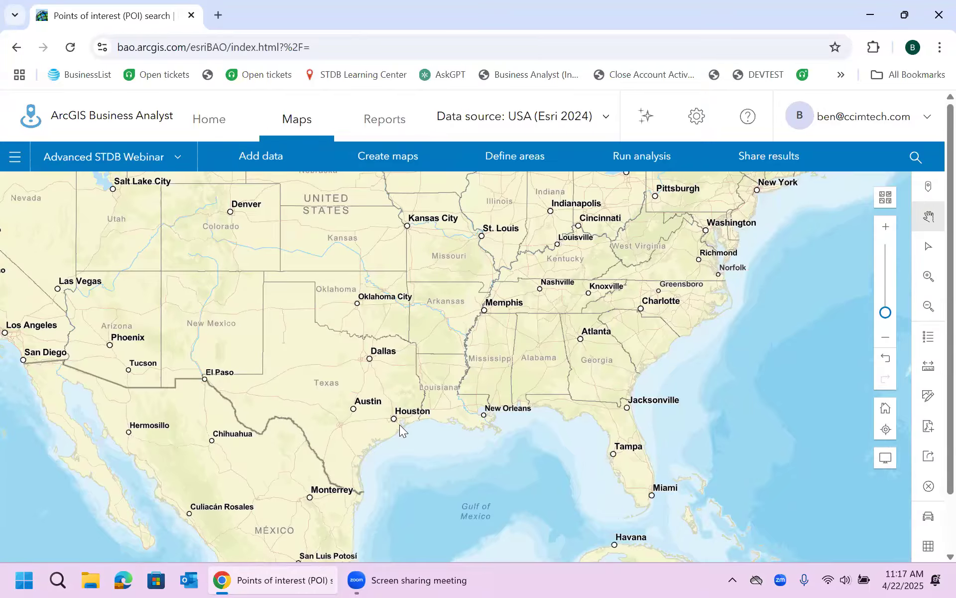
scroll(388, 419, up, 3)
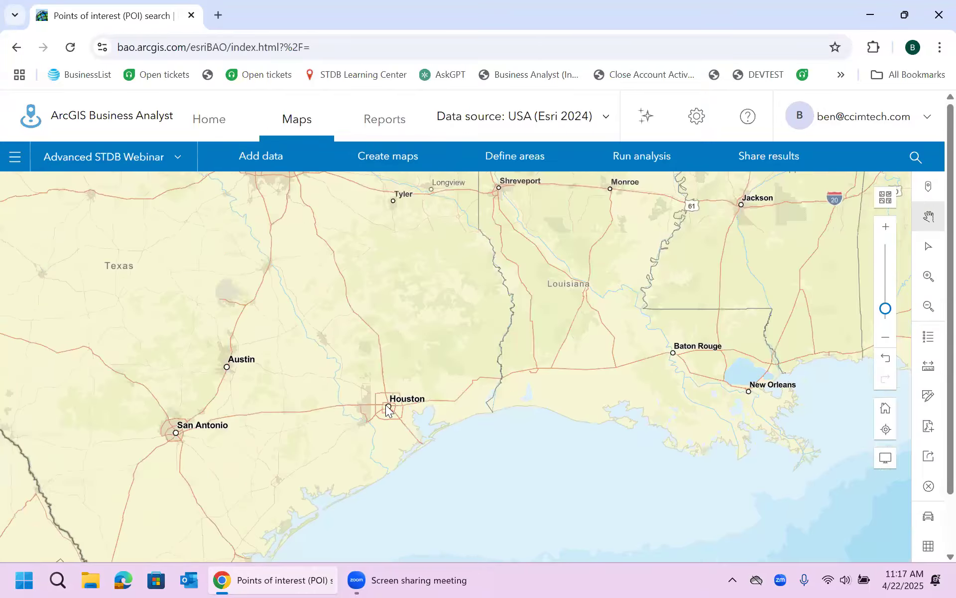
scroll(387, 406, up, 4)
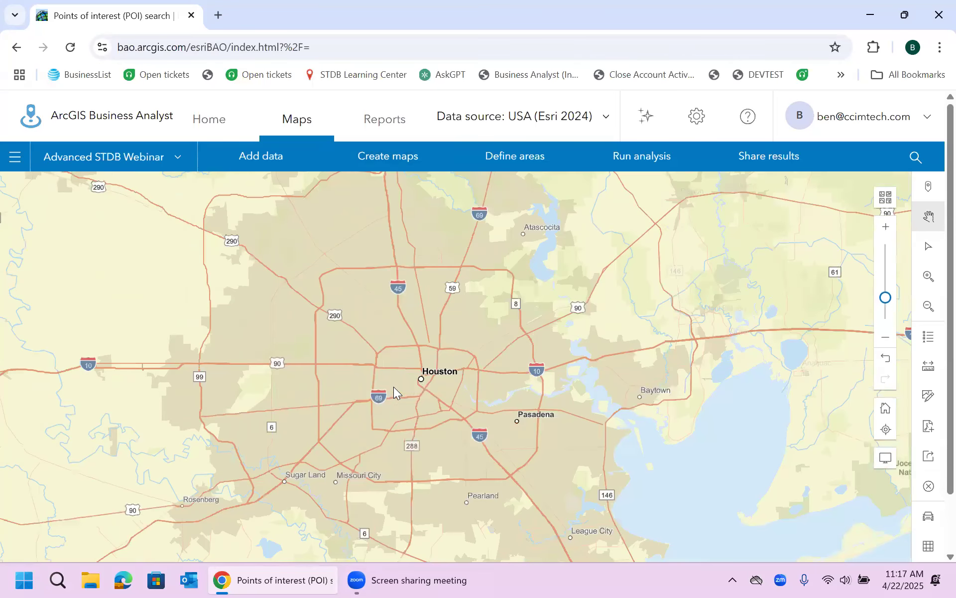
scroll(390, 383, up, 2)
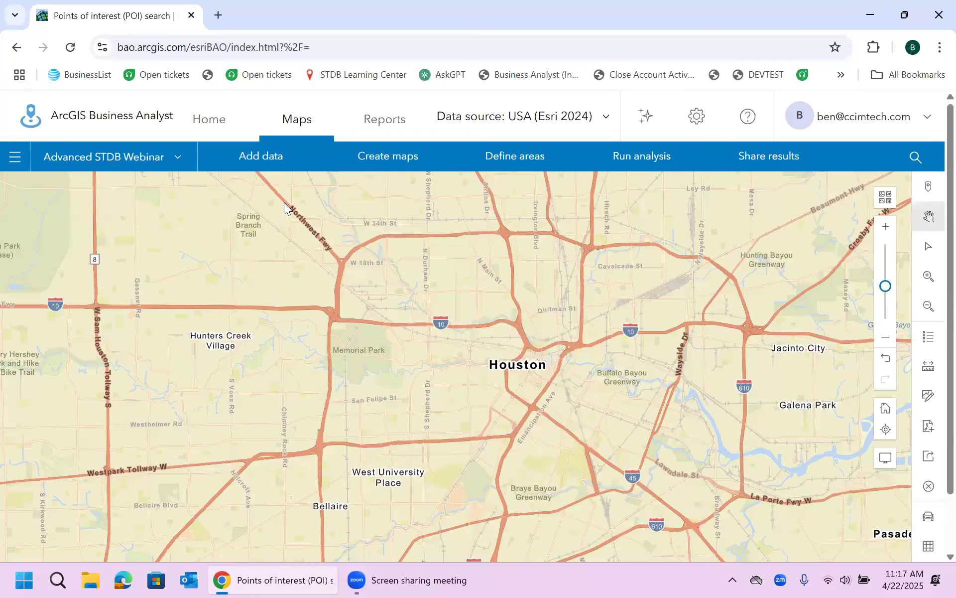
Open the web maps and layers browser for adding data and choose ArcGIS as the content source
click(255, 156)
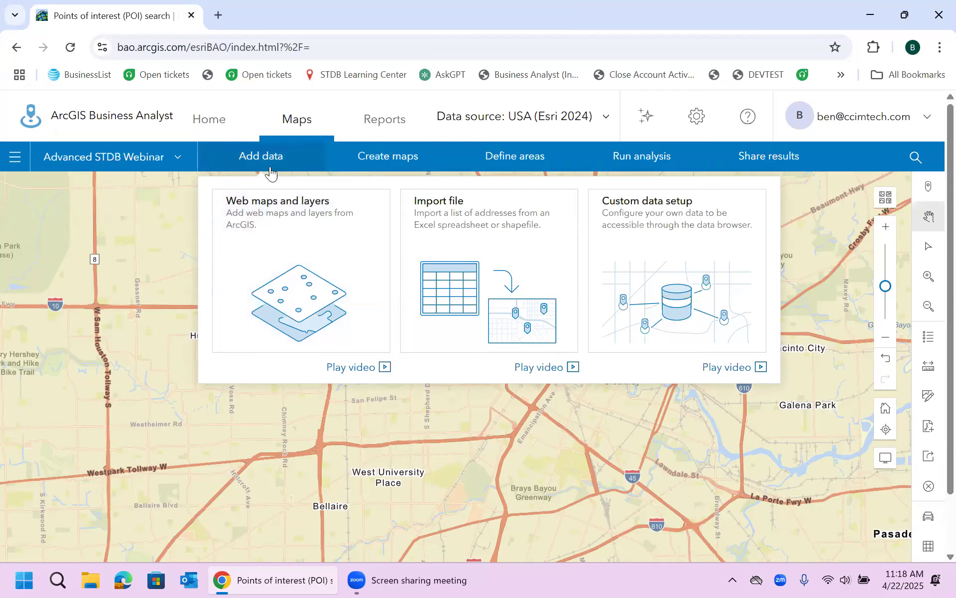
click(294, 252)
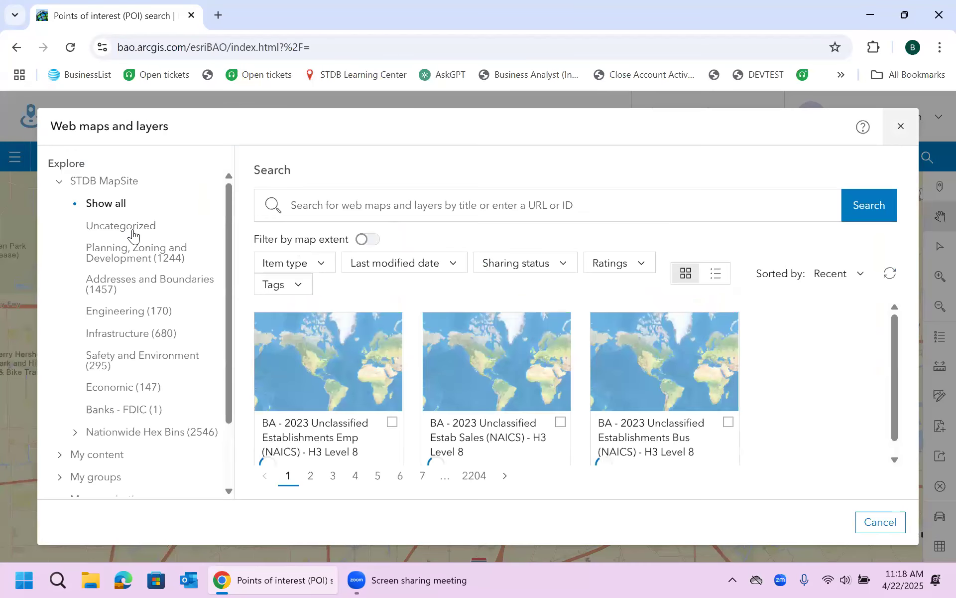
click(60, 181)
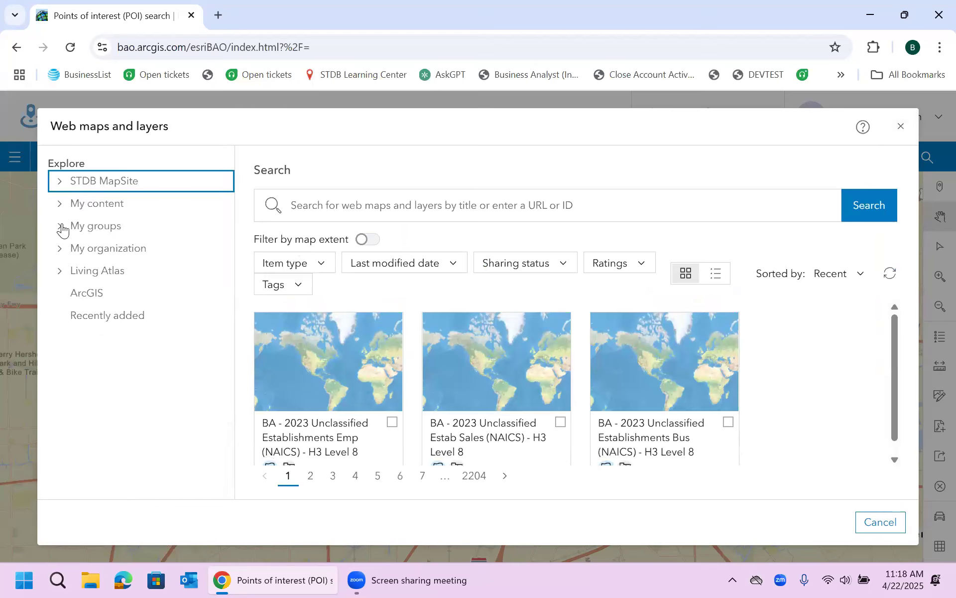
click(96, 275)
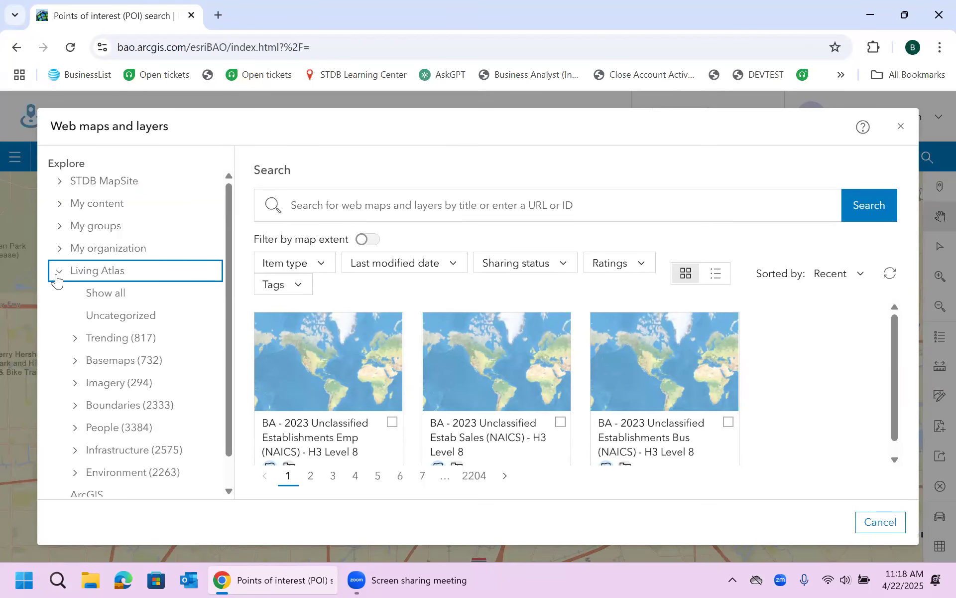
click(58, 279)
click(95, 296)
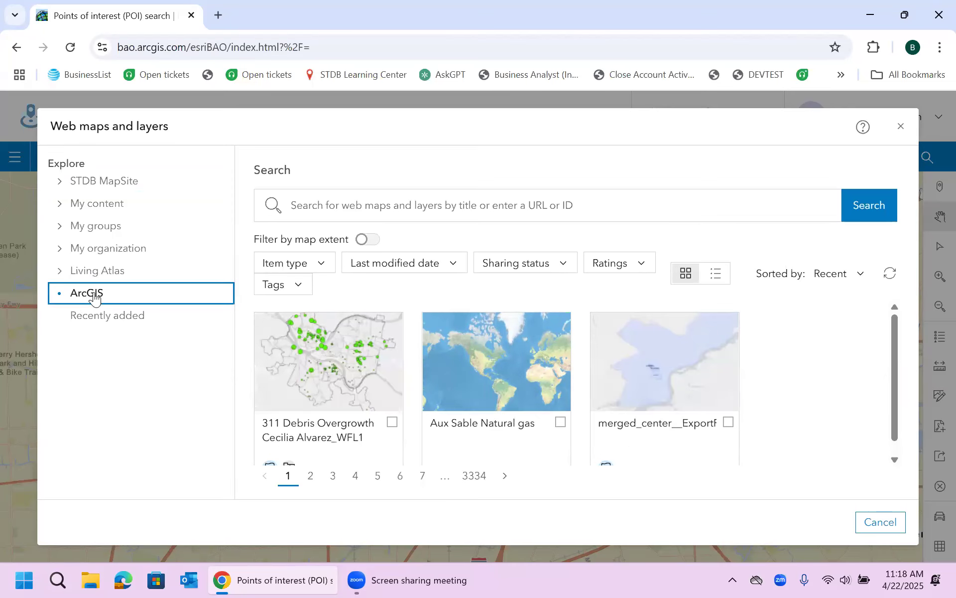
Search for "parcels houston" and view the item details of the first Parcels (Houston, TX) layer
click(369, 206)
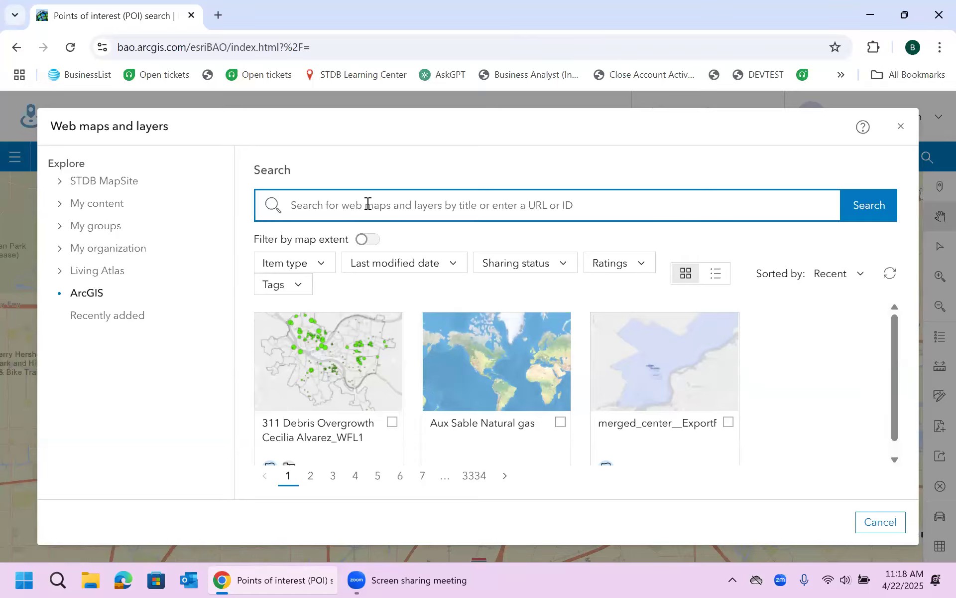
text(parc)
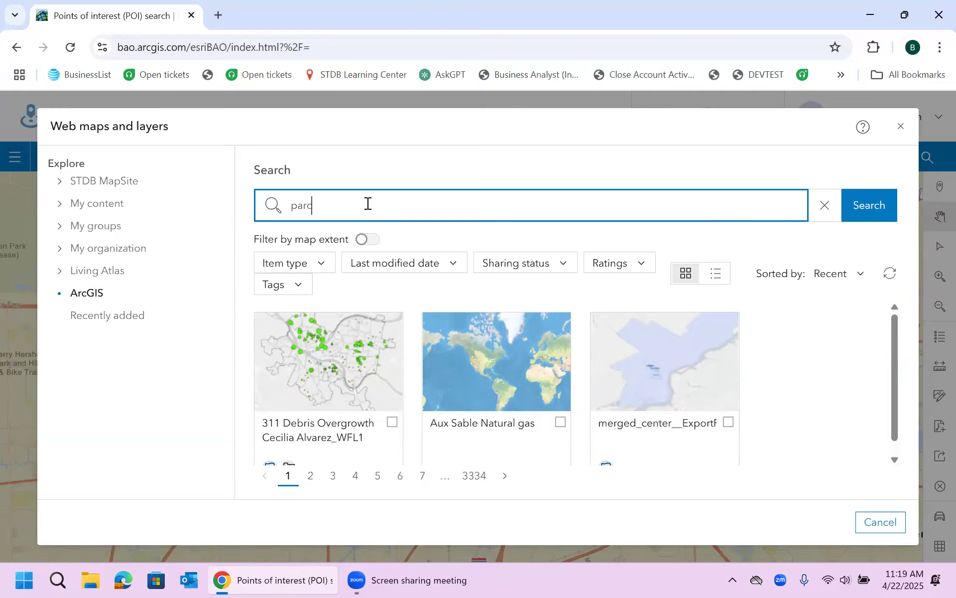
text(els houston)
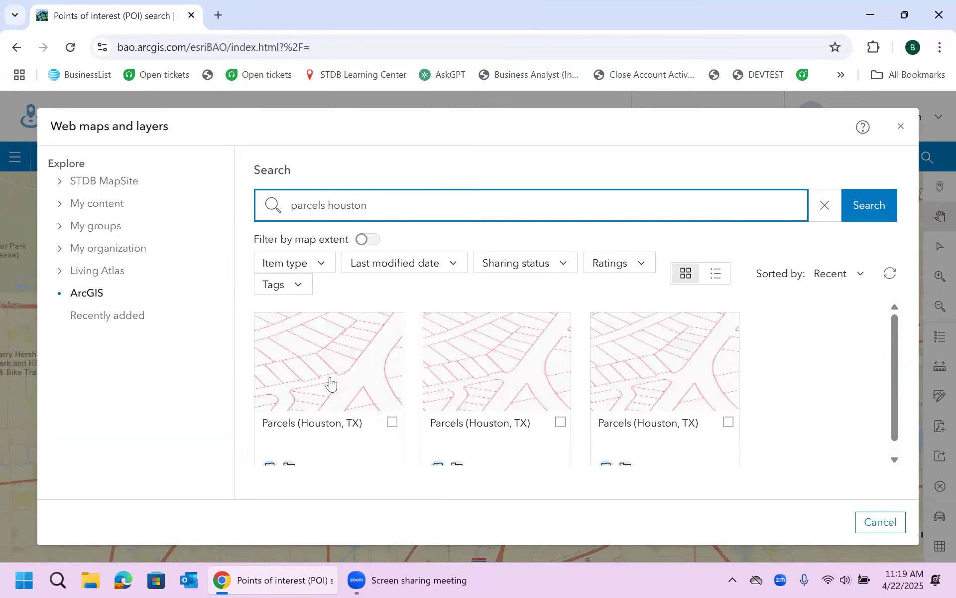
scroll(890, 329, down, 1)
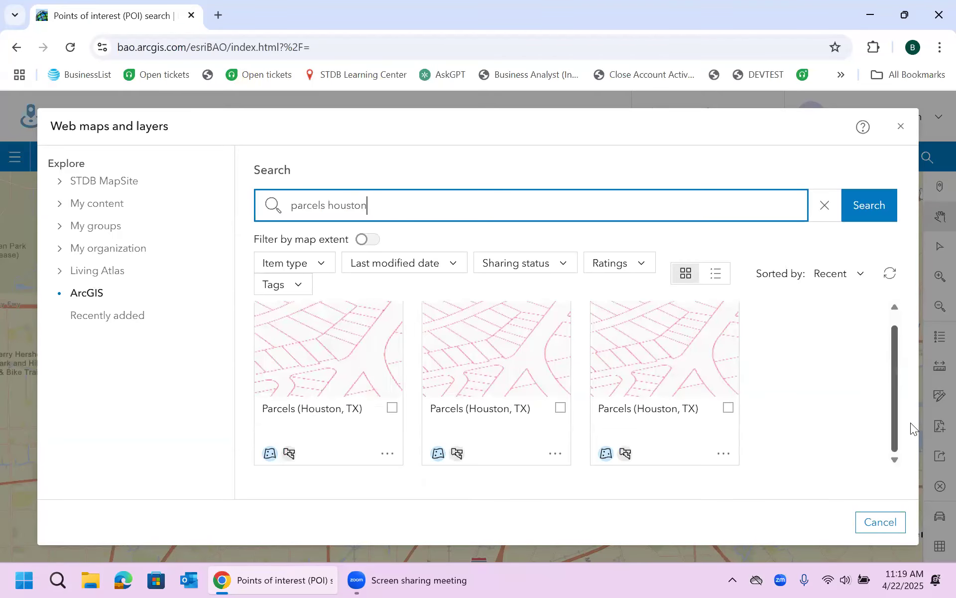
mouse_move(351, 366)
click(388, 458)
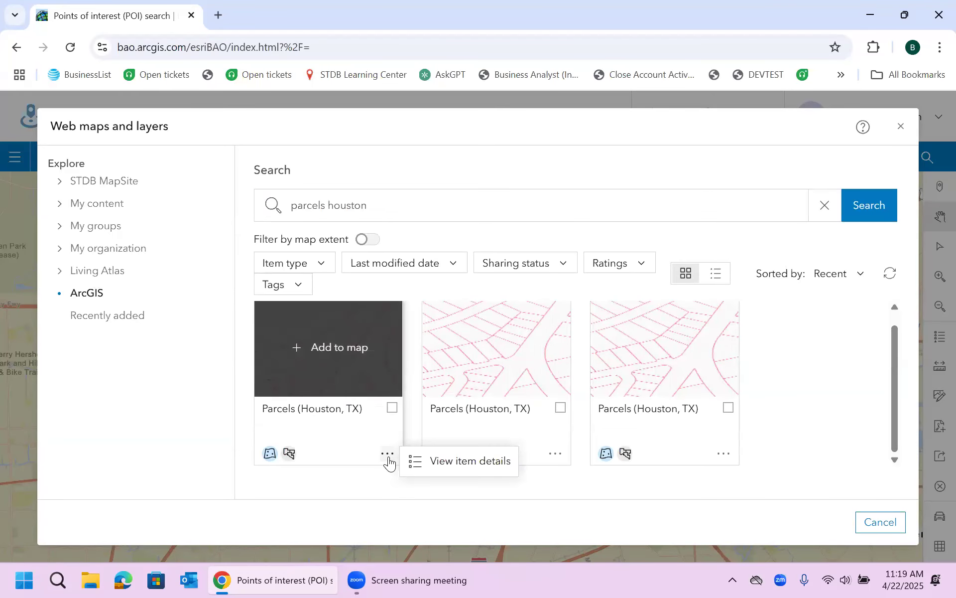
click(454, 460)
drag(235, 290, 241, 243)
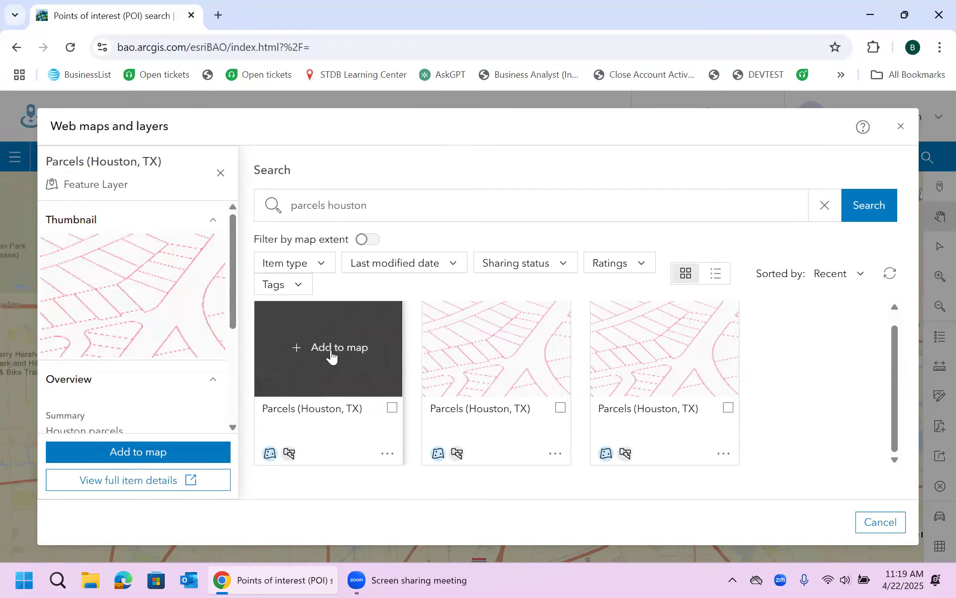
Add the first Parcels (Houston, TX) layer to the map, check its legend over the Memorial Park area, and close the legend
click(331, 350)
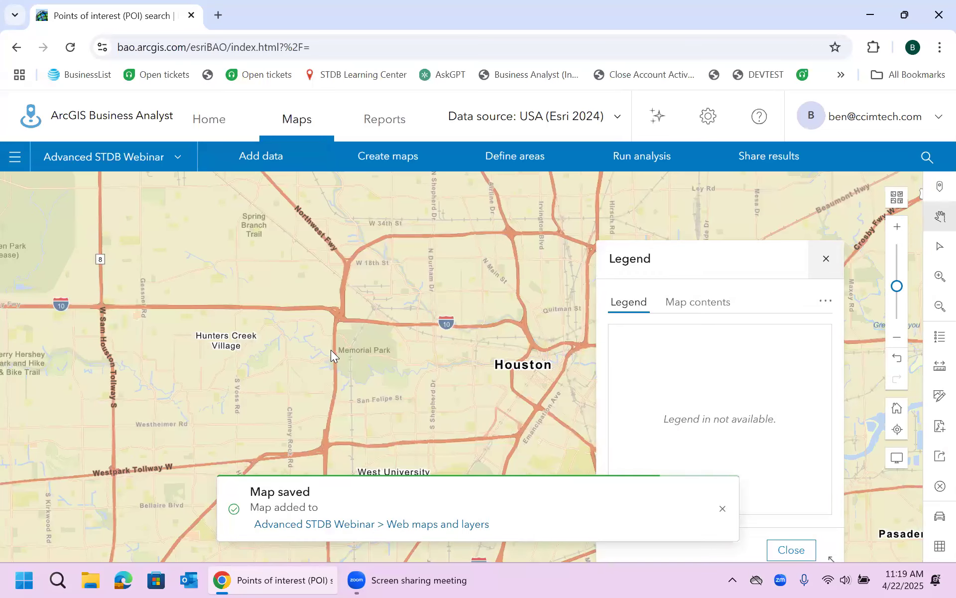
scroll(324, 357, up, 1)
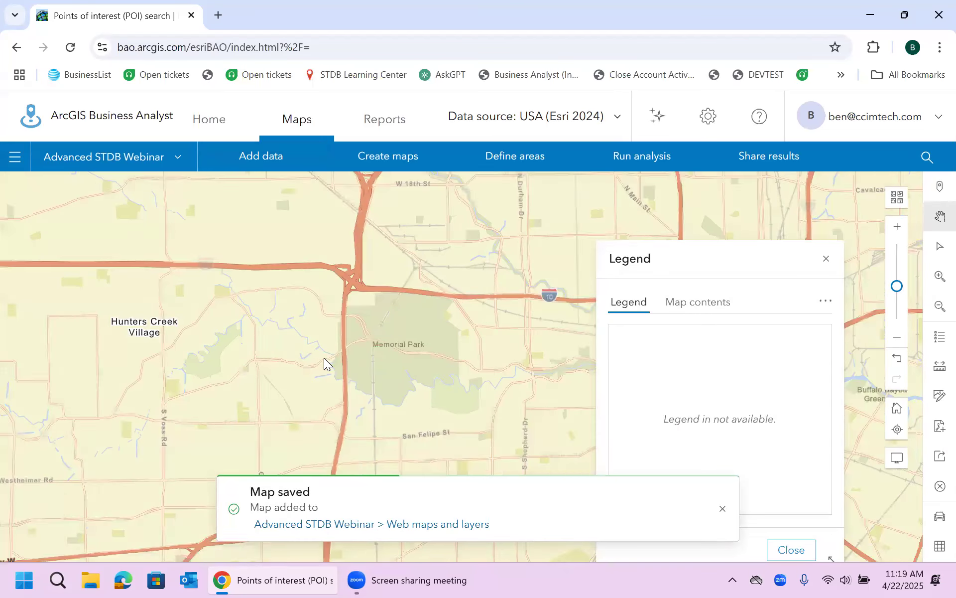
mouse_move(271, 361)
mouse_down()
mouse_move(397, 367)
mouse_move(449, 350)
mouse_move(484, 322)
mouse_up()
scroll(449, 350, up, 1)
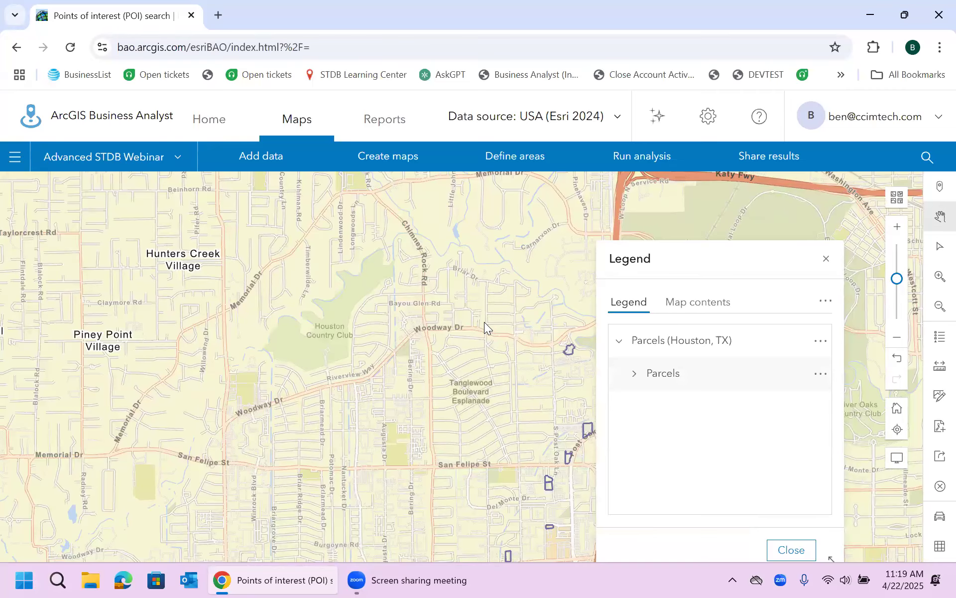
click(633, 377)
click(633, 378)
click(827, 258)
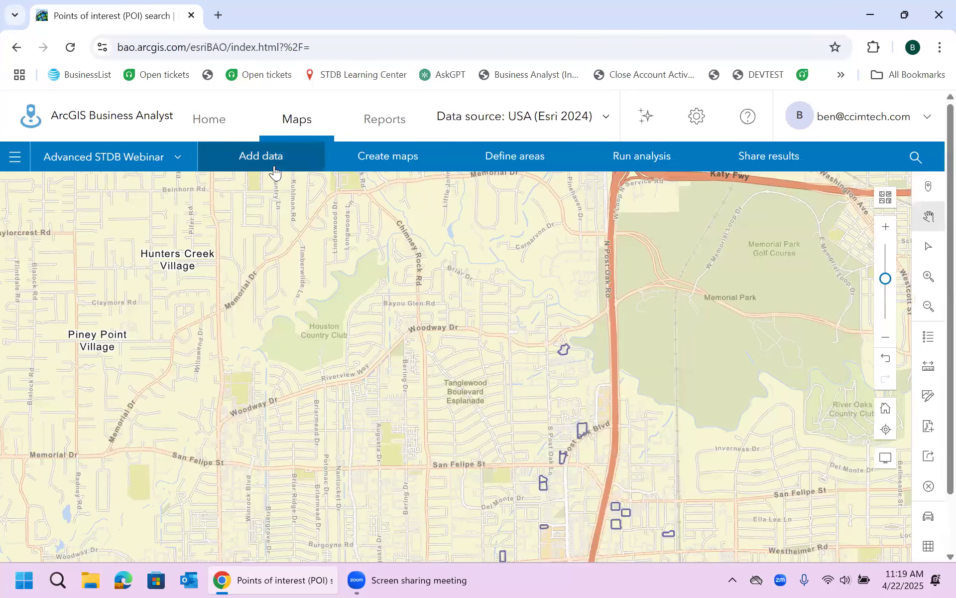
Add the second Parcels (Houston, TX) layer from the web maps and layers search results to the map
click(274, 172)
click(336, 273)
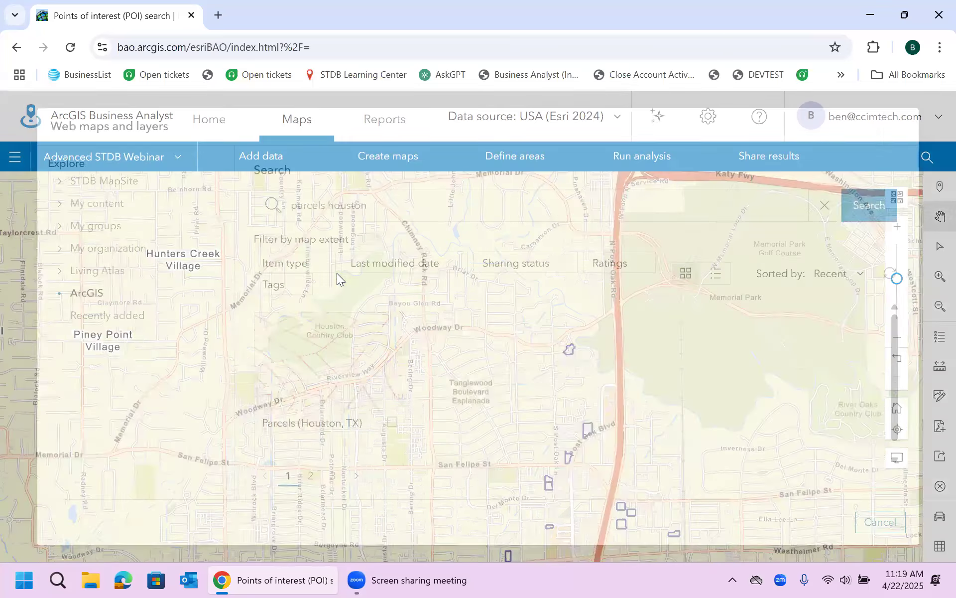
click(494, 362)
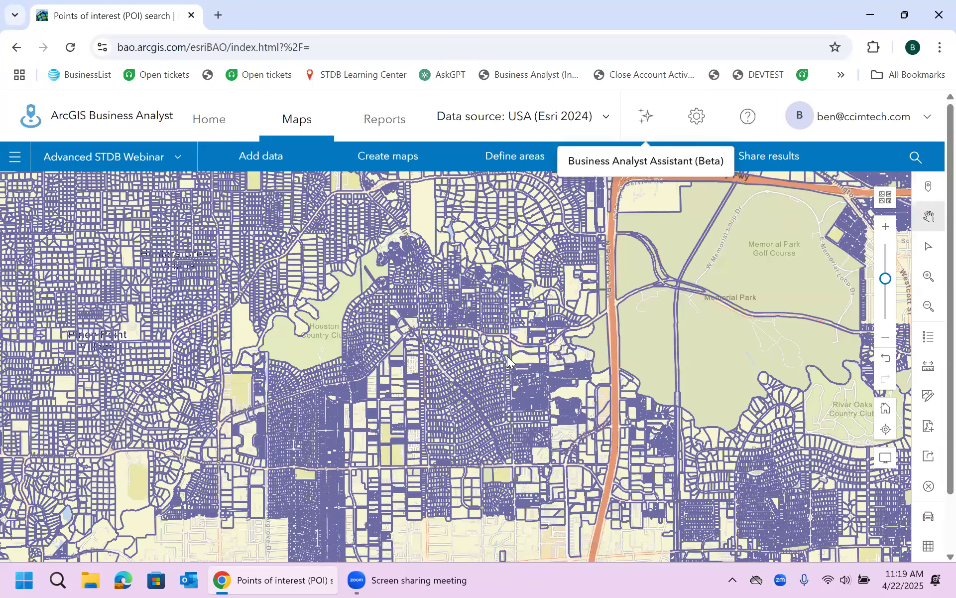
Examine the attributes of a parcel on the map and close its pop-up
click(359, 410)
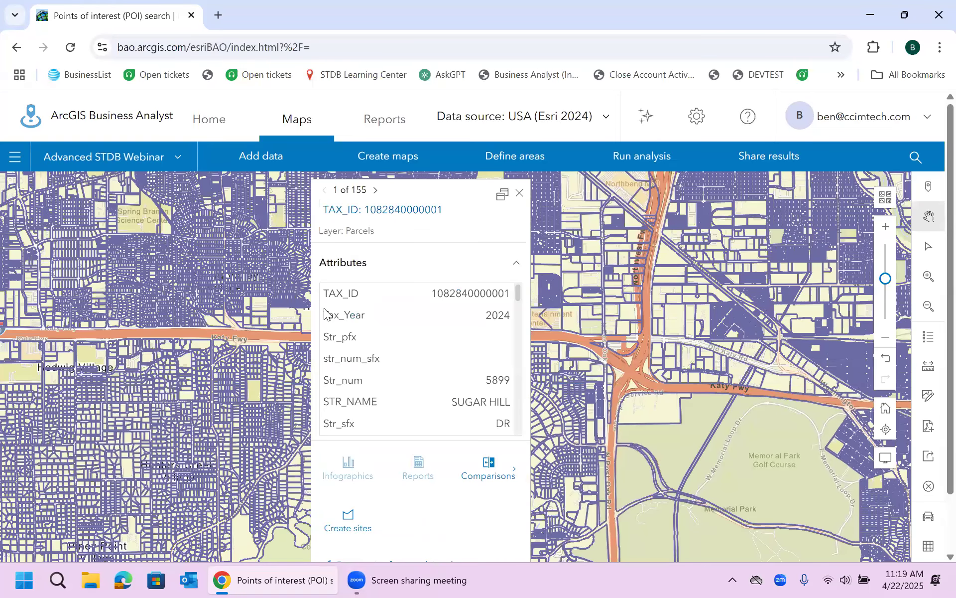
drag(521, 295, 519, 177)
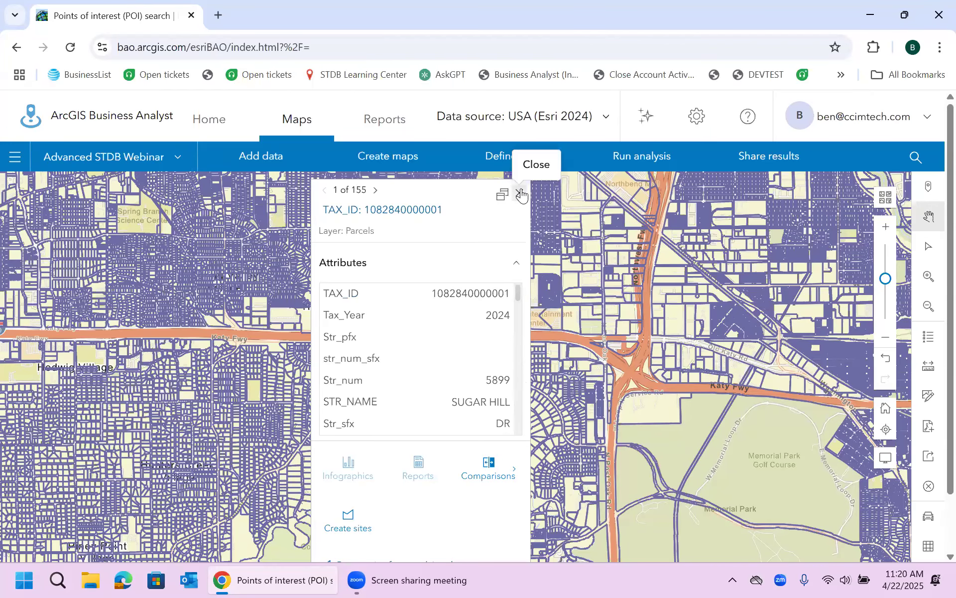
click(520, 193)
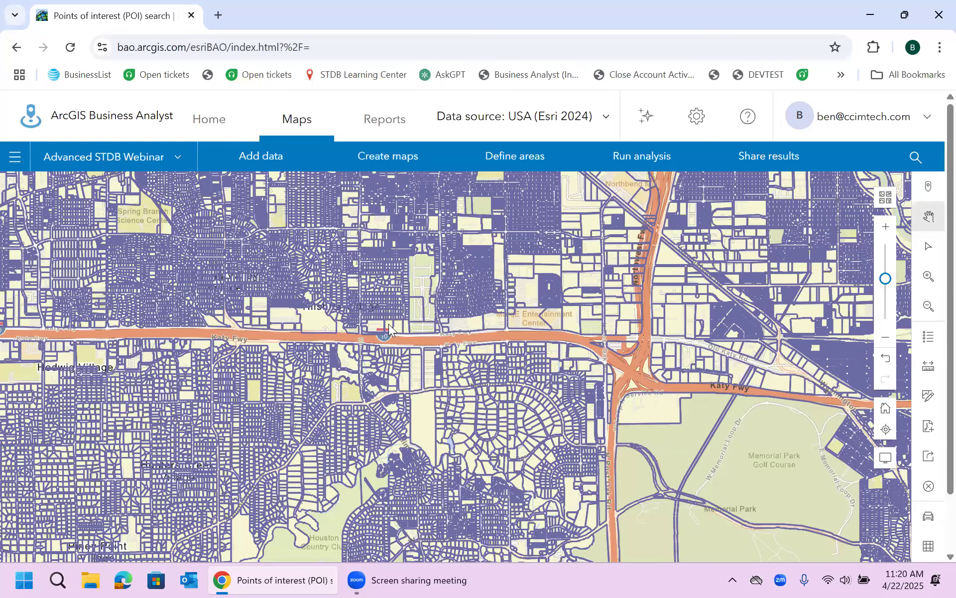
In the Advanced STDB Webinar project, keep only the upper Parcels (Houston, TX) layer turned on and expand it to its Parcels sublayer
click(109, 164)
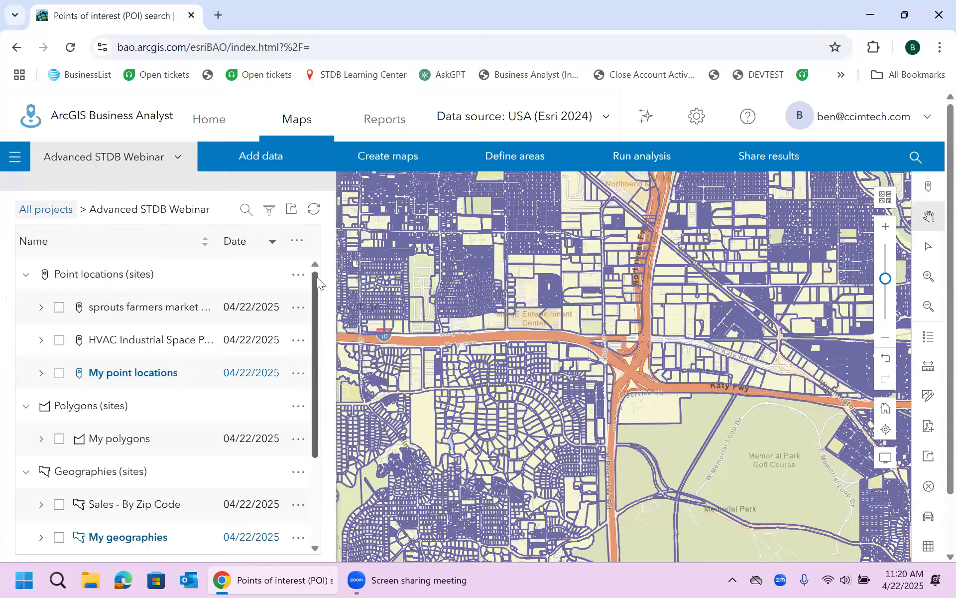
scroll(317, 322, down, 1)
scroll(318, 349, down, 5)
click(59, 504)
click(59, 504)
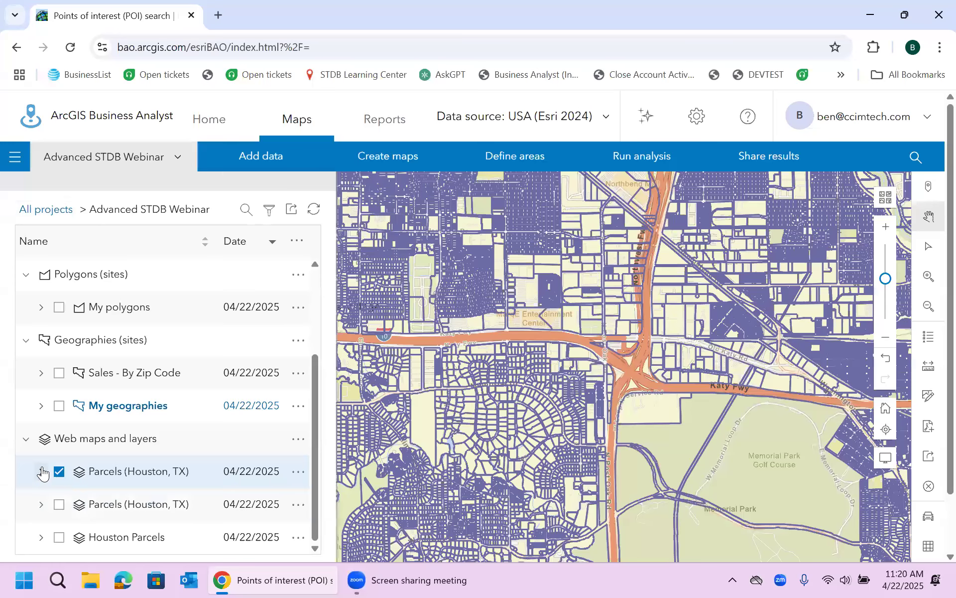
click(41, 474)
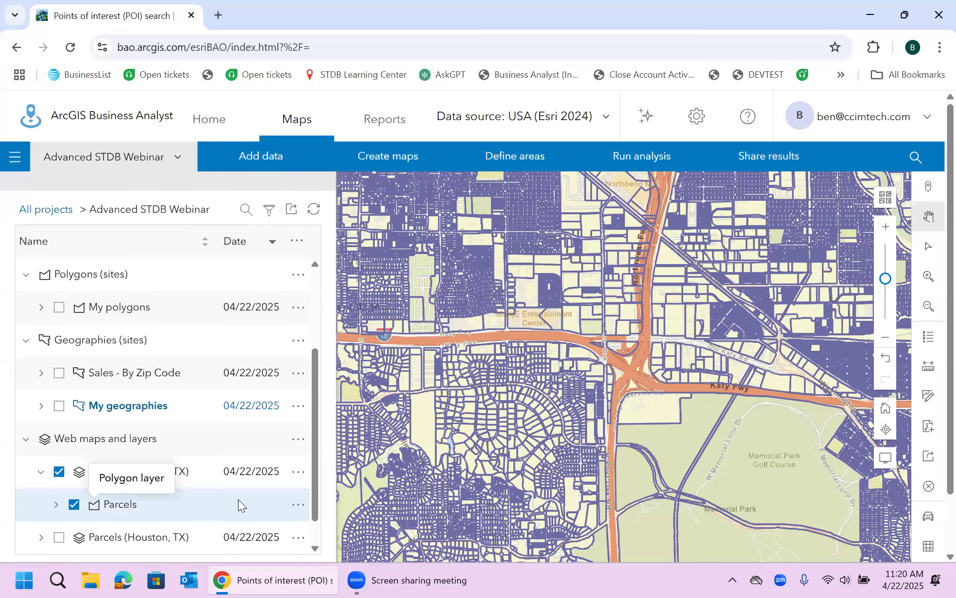
Start filtering the Parcels sublayer by attributes and add landuse_dscr as the filter attribute
click(298, 506)
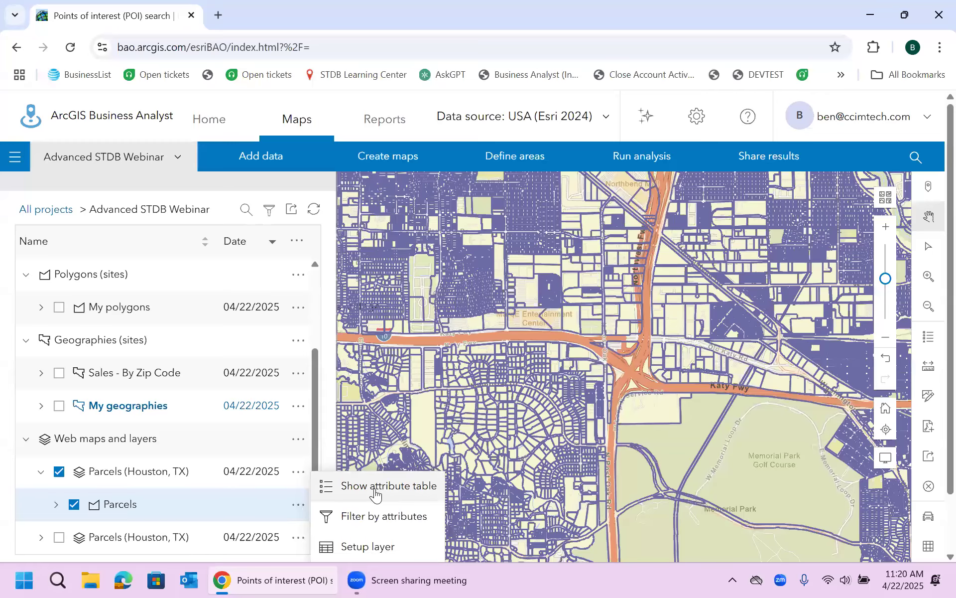
click(367, 518)
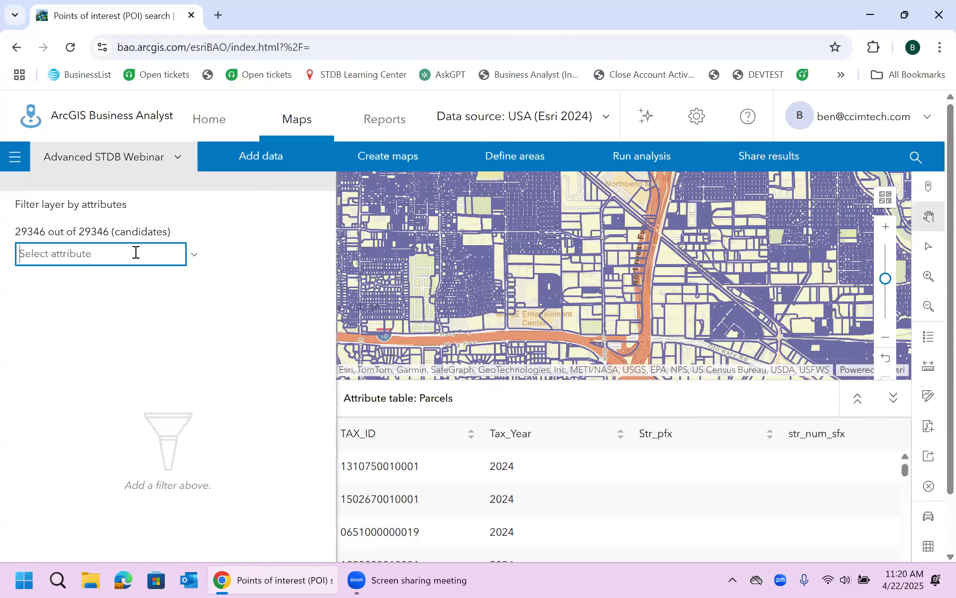
click(195, 255)
drag(197, 302, 199, 414)
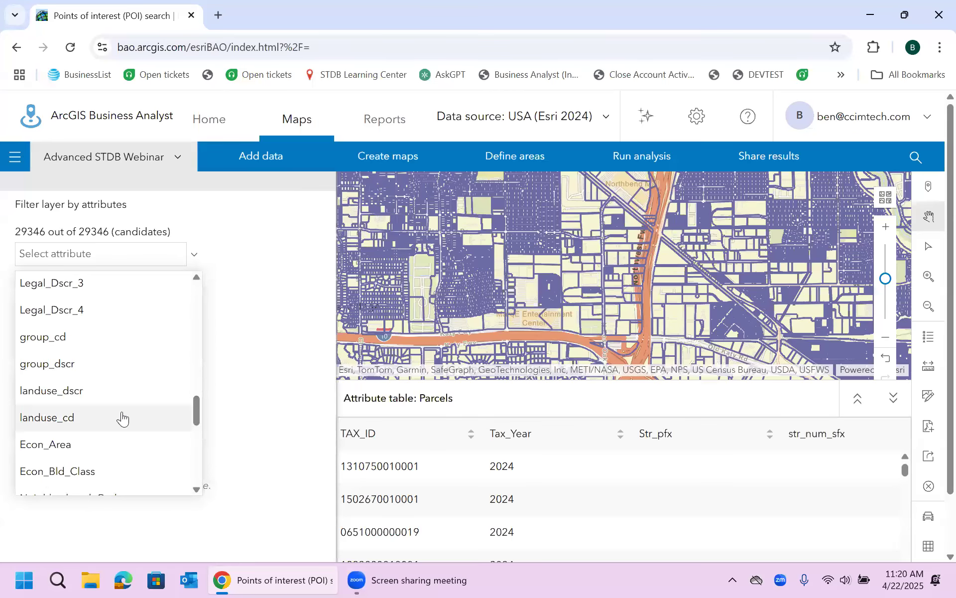
click(89, 397)
Filter the parcels by landuse_dscr to Apartment High Rise (13+ Stories)
click(280, 327)
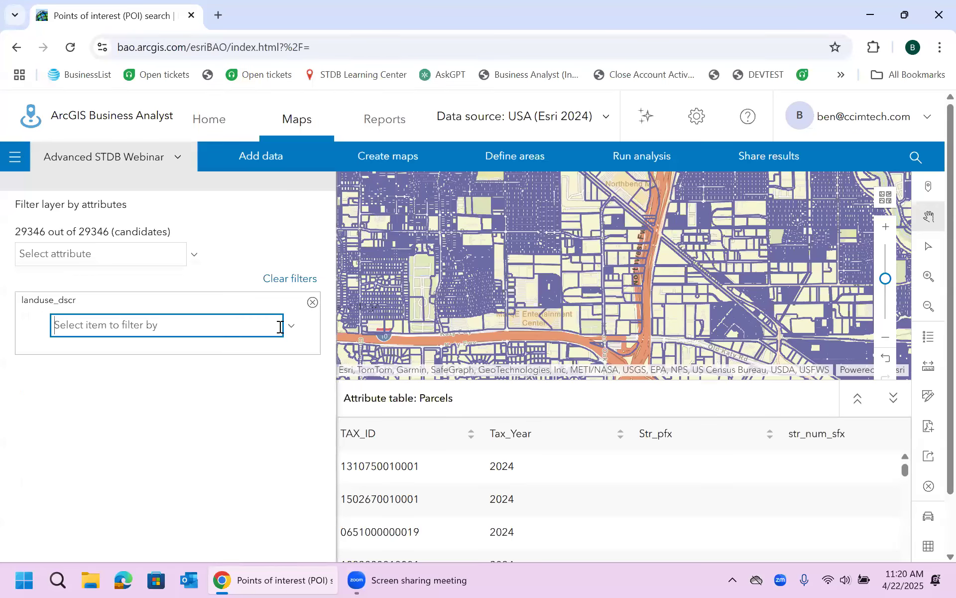
click(291, 328)
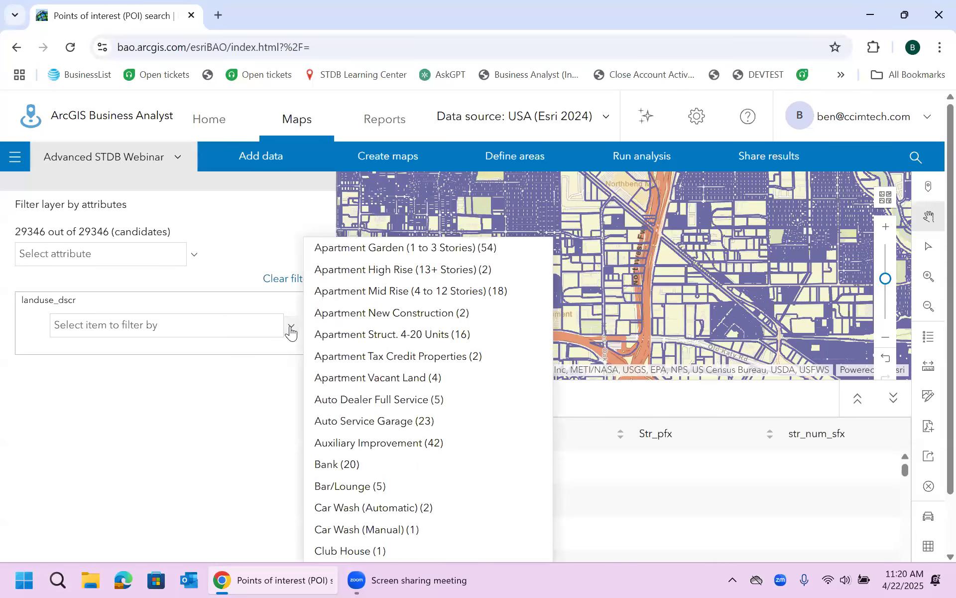
click(388, 269)
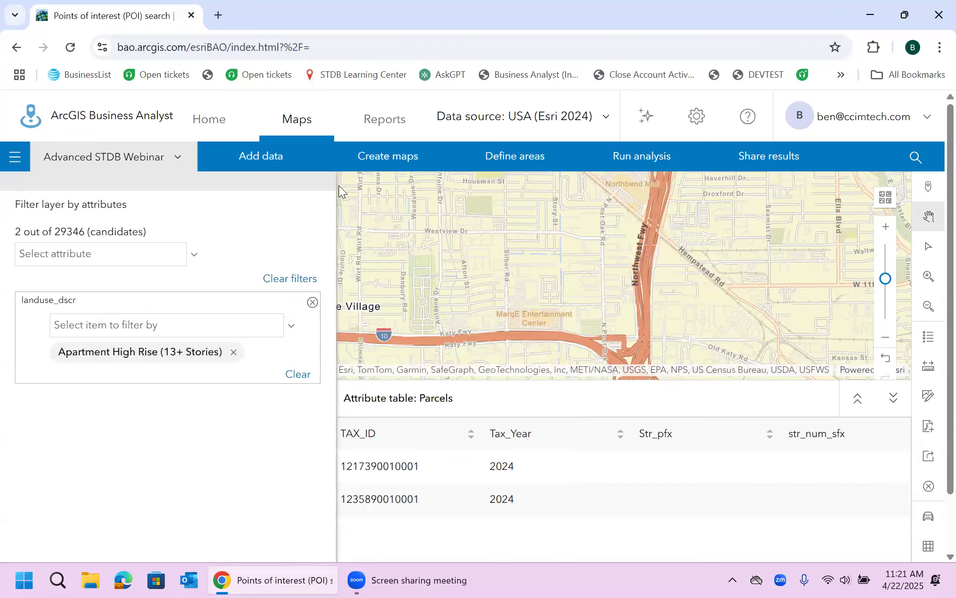
Collapse the Parcels attribute table and bring the area between Memorial Park and central Houston into view
click(886, 337)
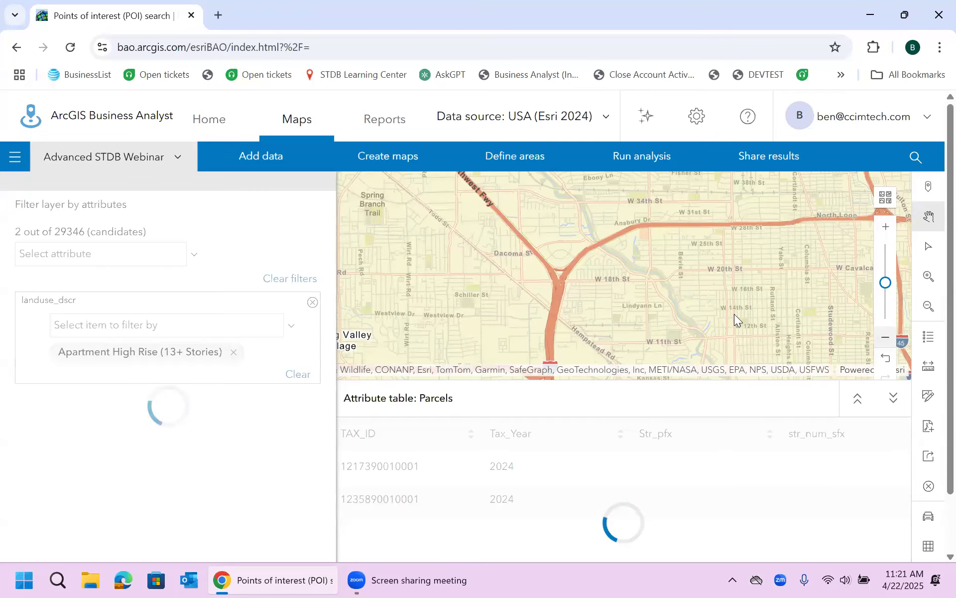
click(886, 339)
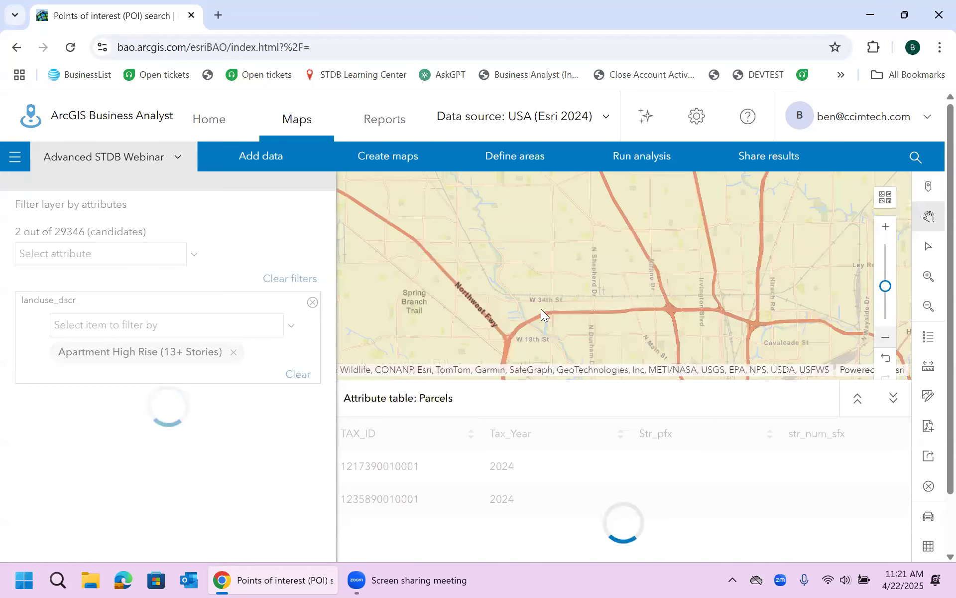
drag(569, 160, 598, 120)
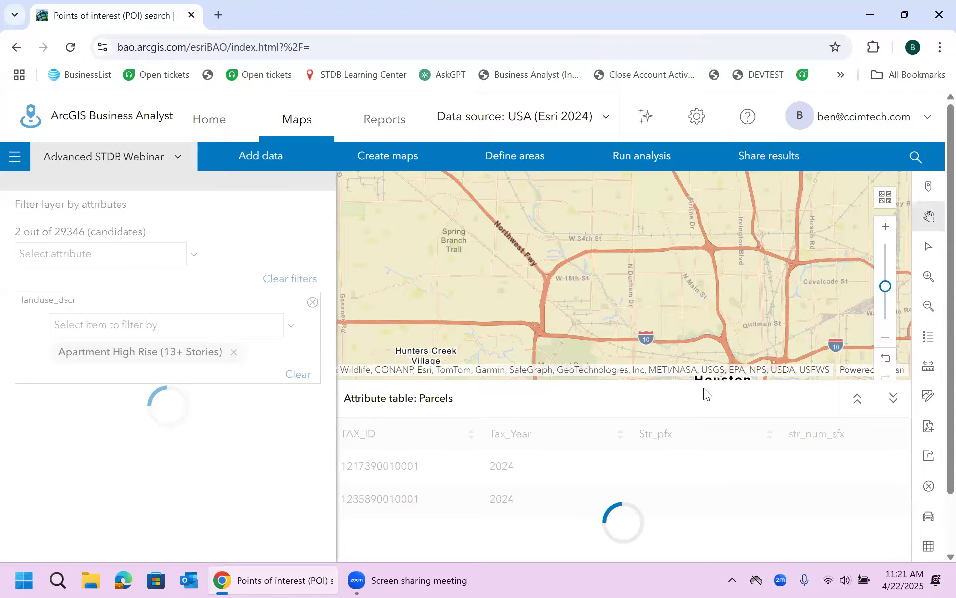
click(893, 399)
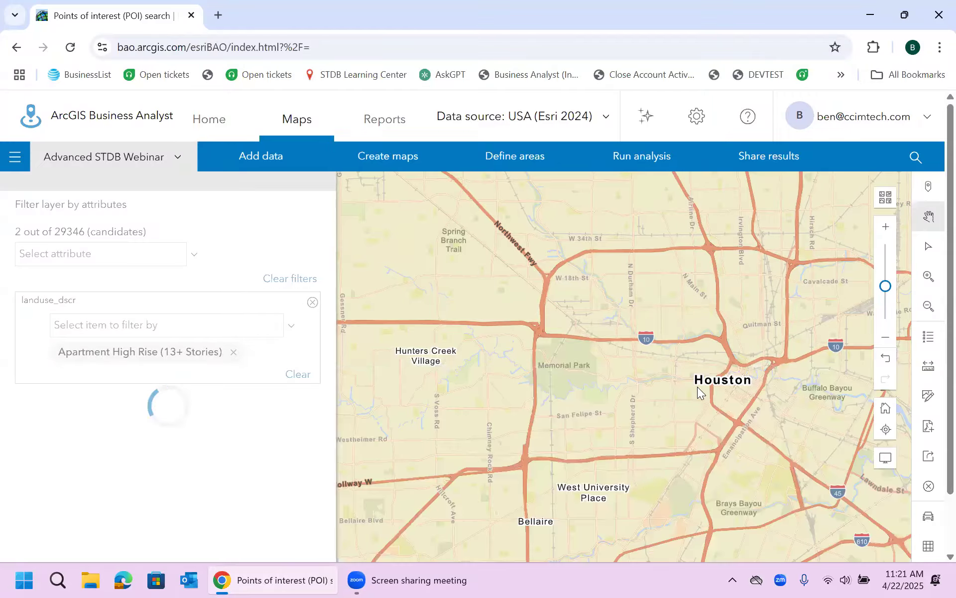
scroll(633, 345, up, 1)
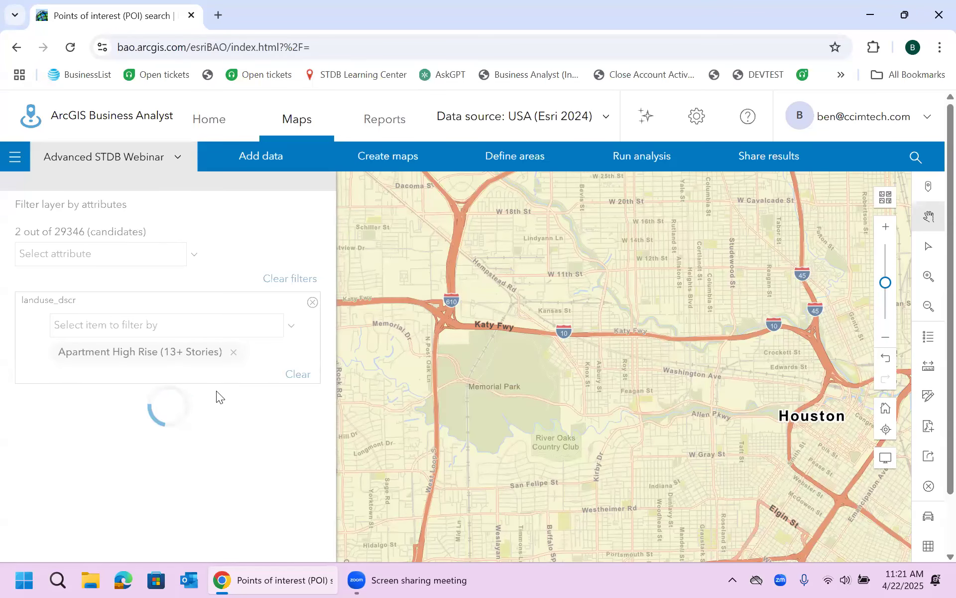
Remove the Apartment High Rise (13+ Stories) value from the landuse_dscr filter
click(234, 352)
scroll(536, 286, up, 2)
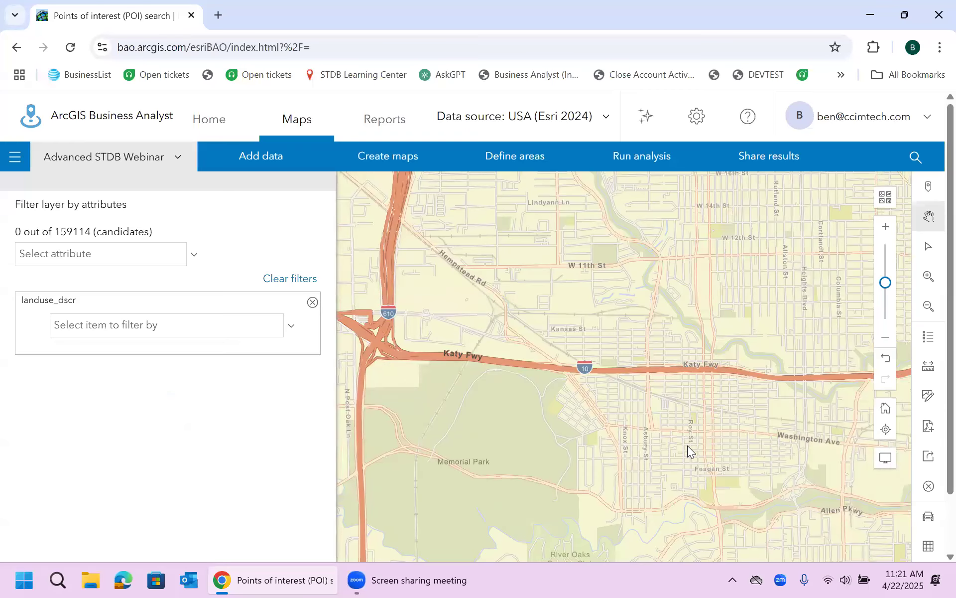
Filter the parcels by landuse_dscr to Apartment Tax Credit Properties and add TAX_ID as another filter attribute
drag(602, 351, 636, 284)
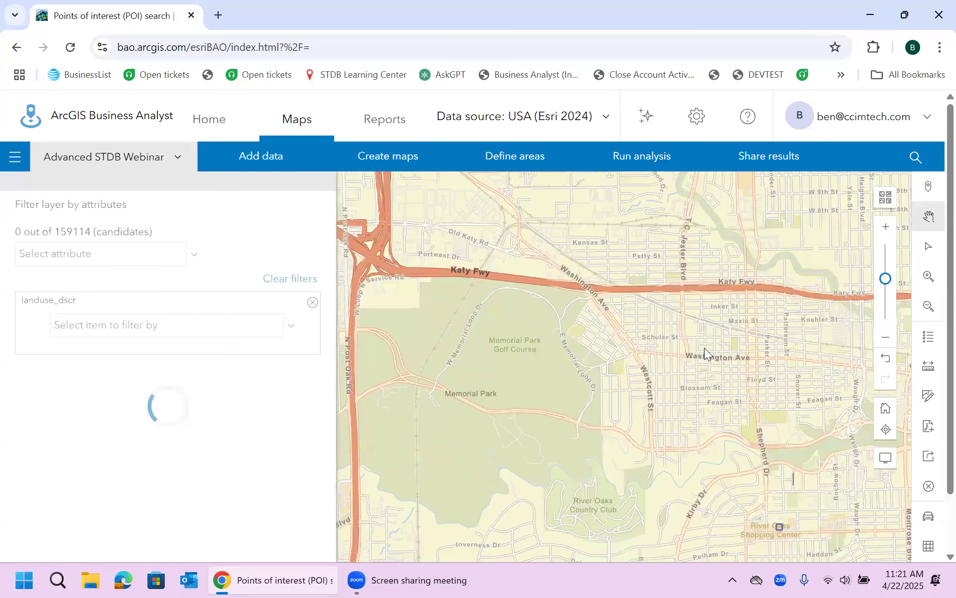
scroll(704, 348, up, 2)
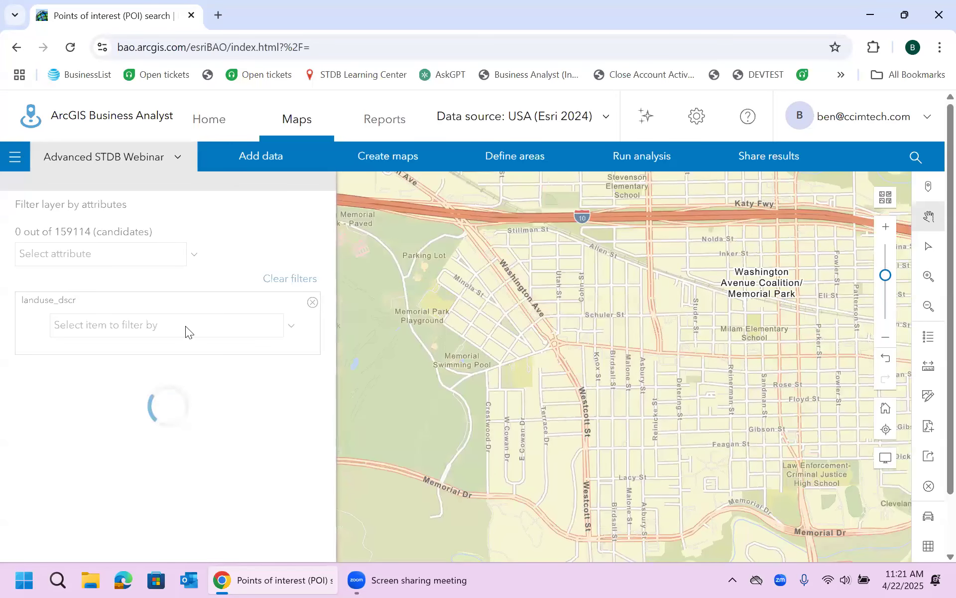
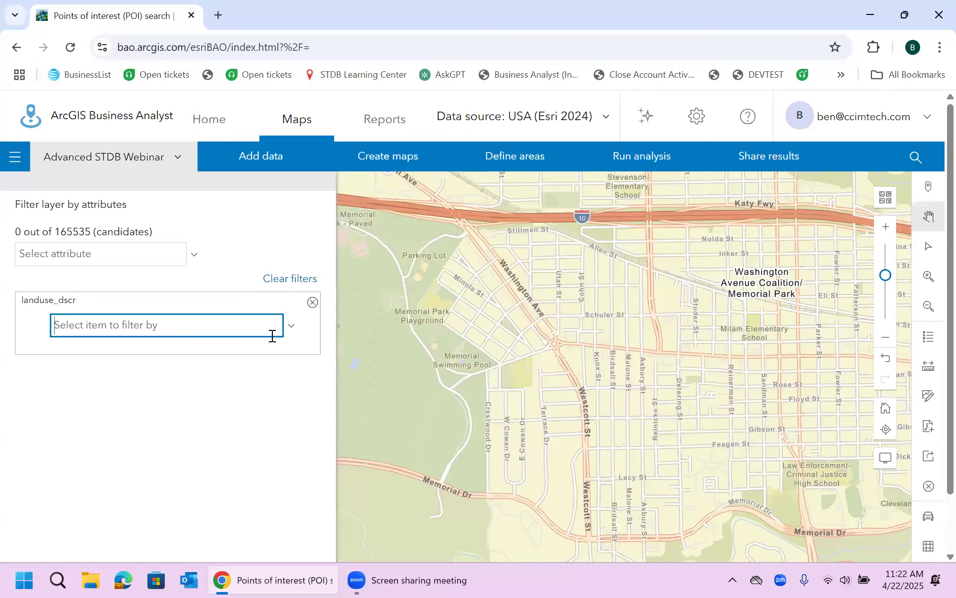
click(294, 334)
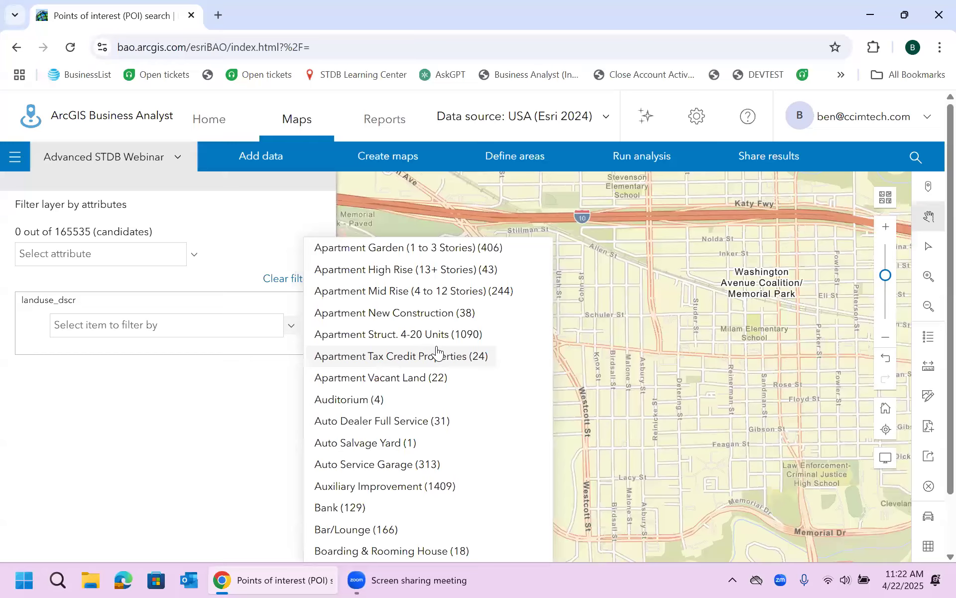
click(364, 356)
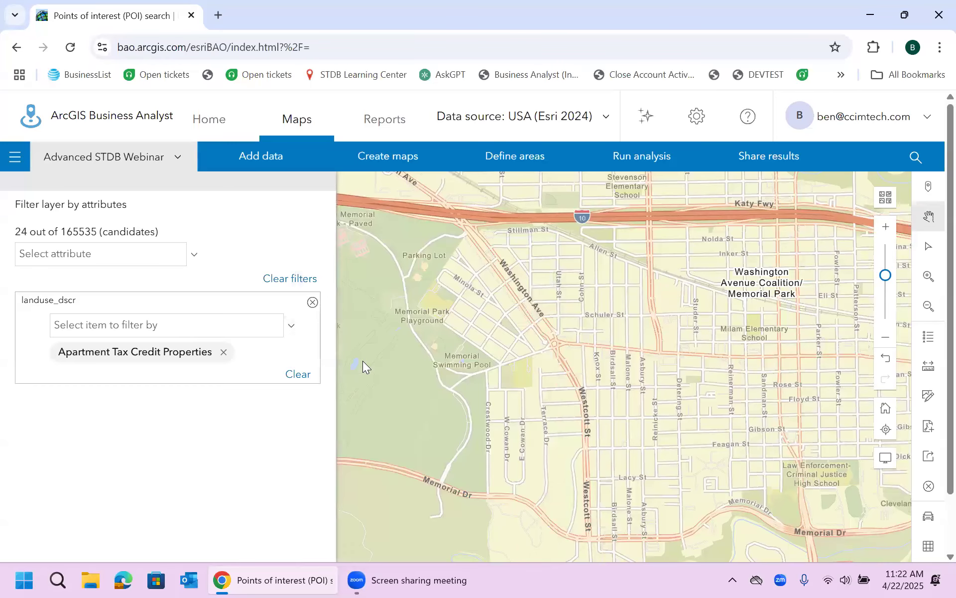
click(195, 256)
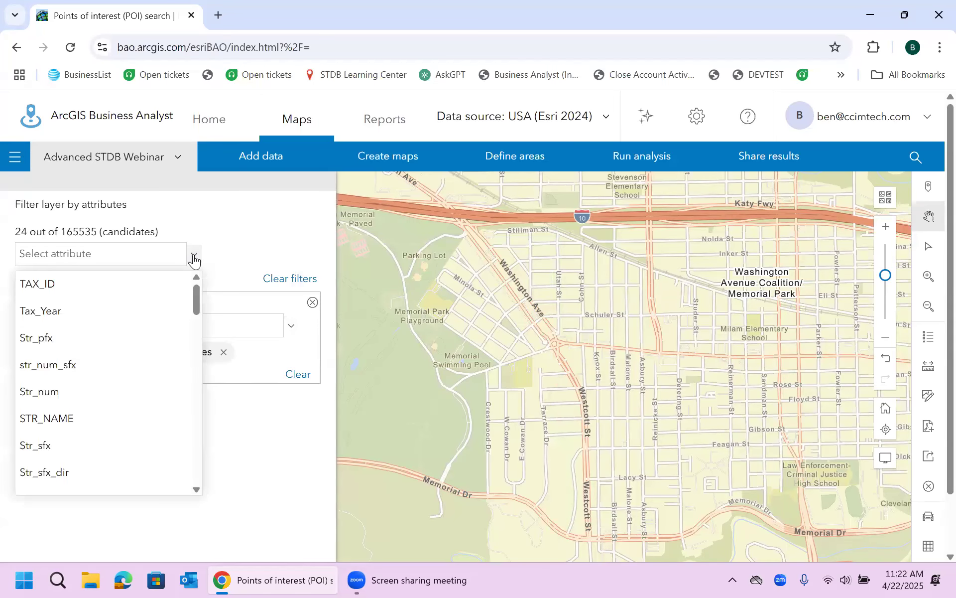
click(130, 288)
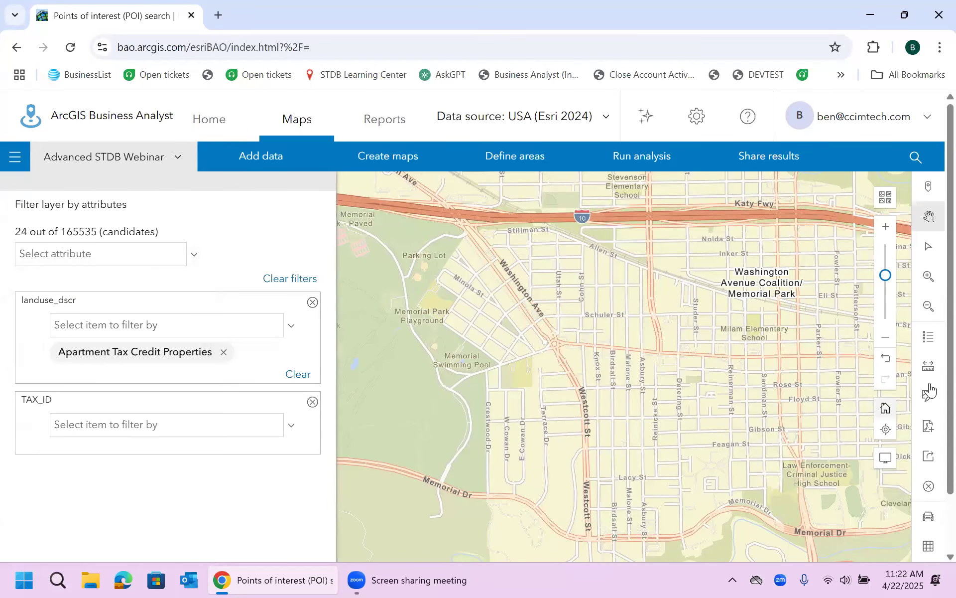
Clear the Parcels (Houston, TX) layer and its Parcels sublayer from the map
click(928, 485)
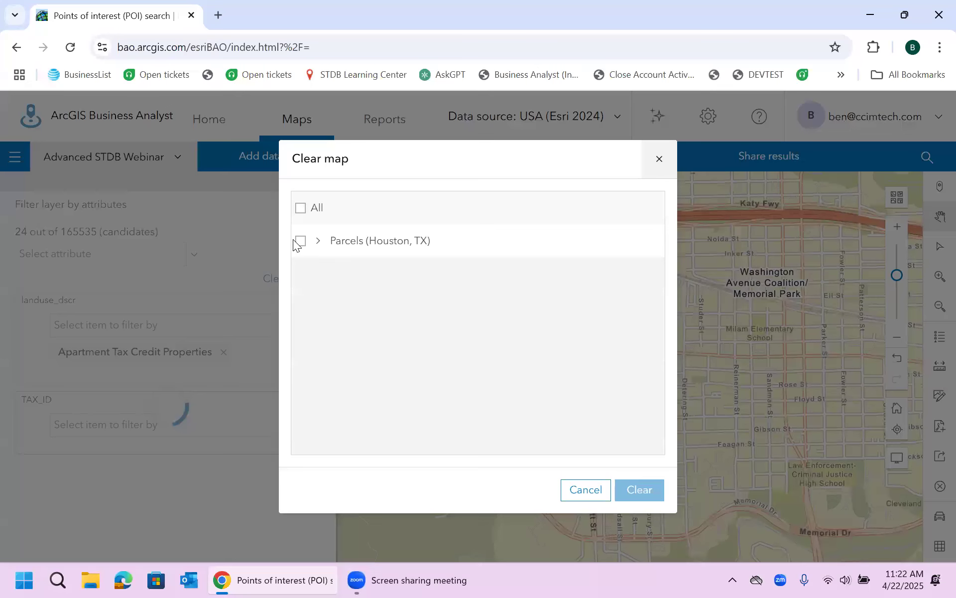
click(318, 242)
click(301, 241)
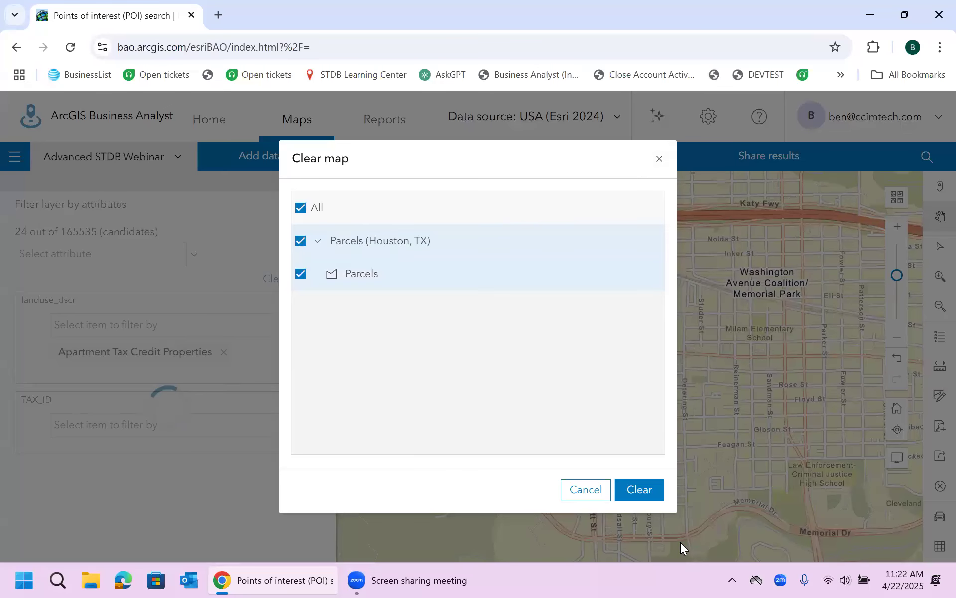
click(646, 494)
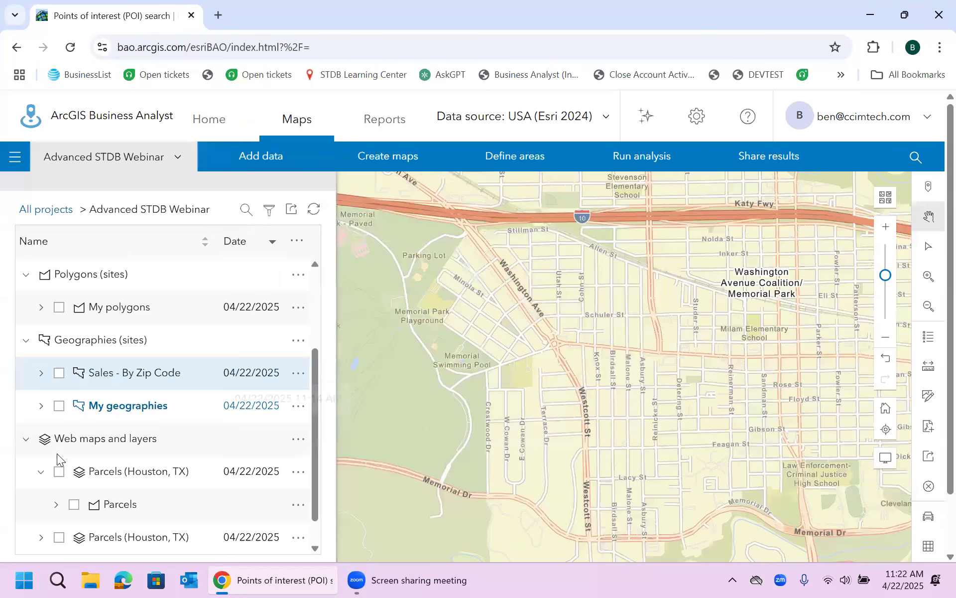
Add the second Parcels (Houston, TX) result from the parcels houston web map search and expand its Parcels sublayer in the project
click(282, 164)
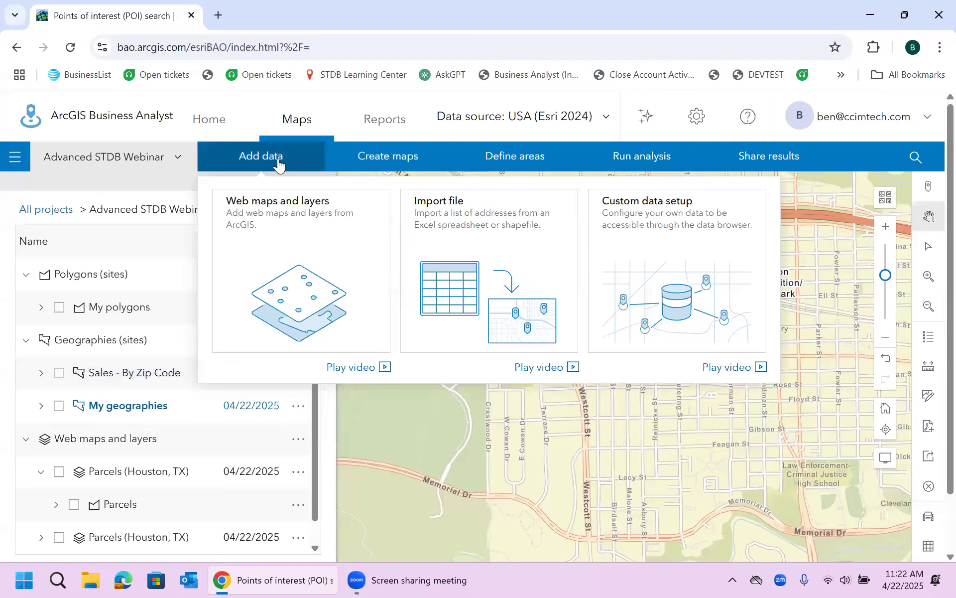
click(270, 226)
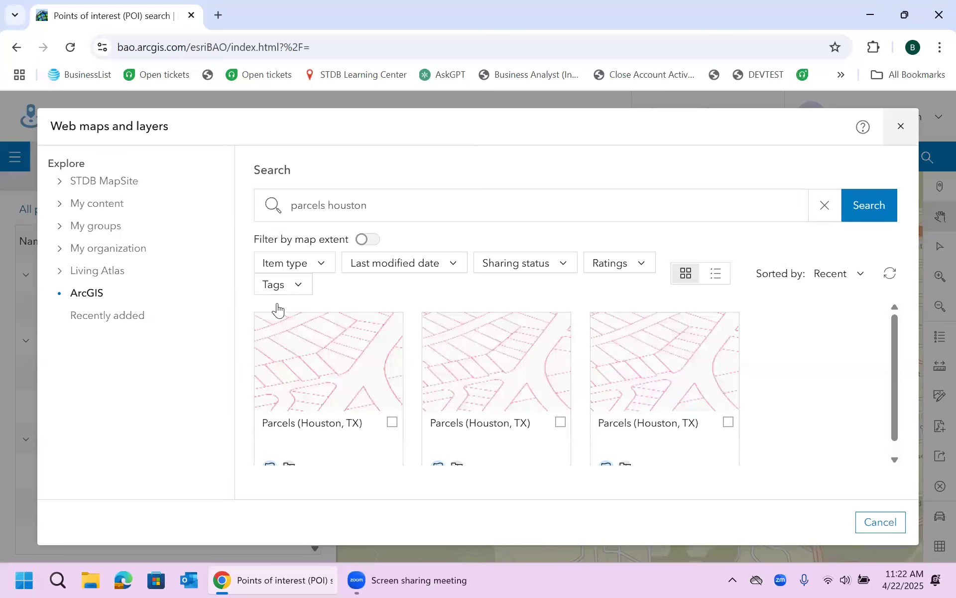
click(491, 362)
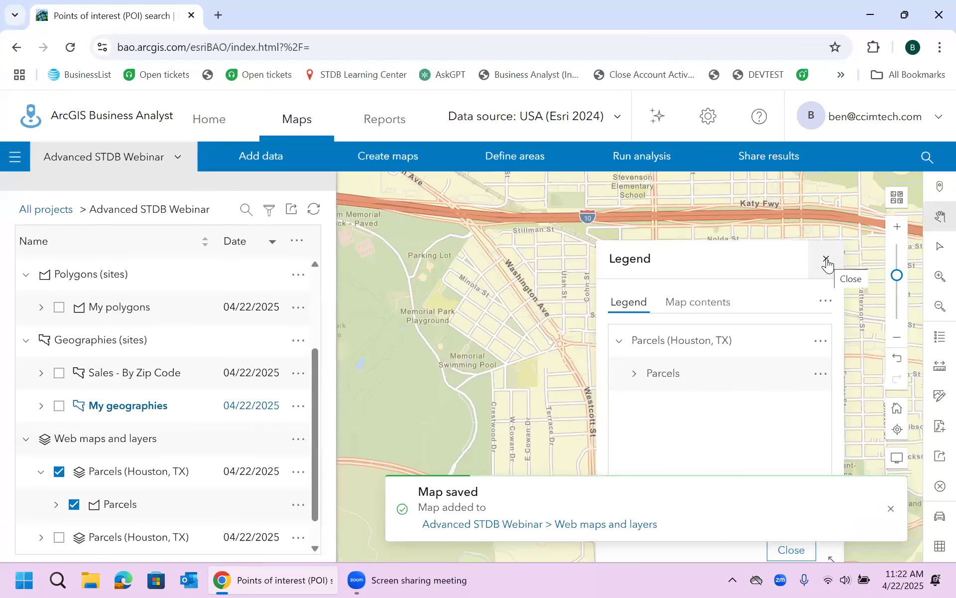
drag(770, 251, 813, 207)
click(880, 212)
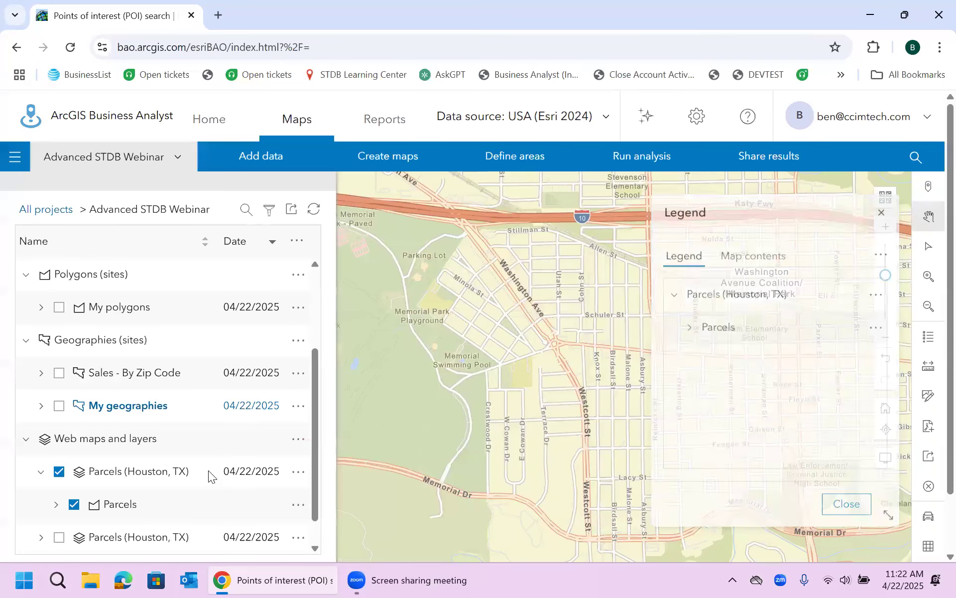
click(55, 505)
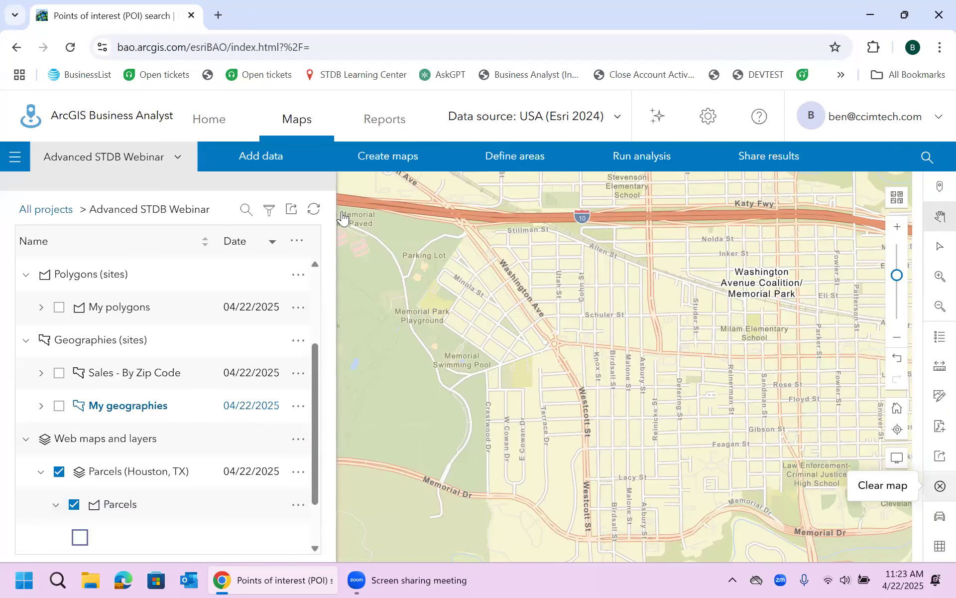
Clear all layers, including the newly added Parcels (Houston, TX), from the map
click(929, 486)
click(300, 208)
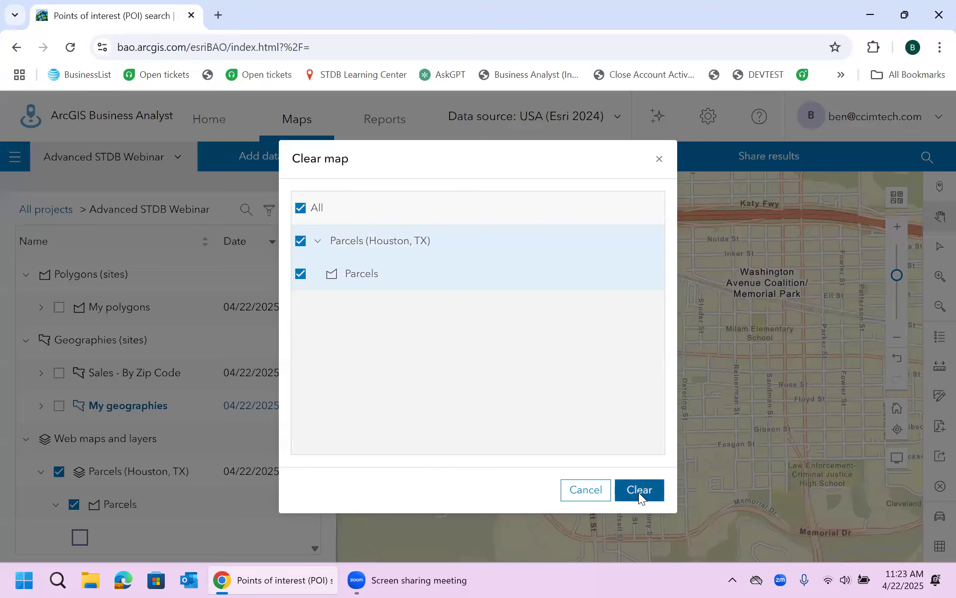
click(639, 491)
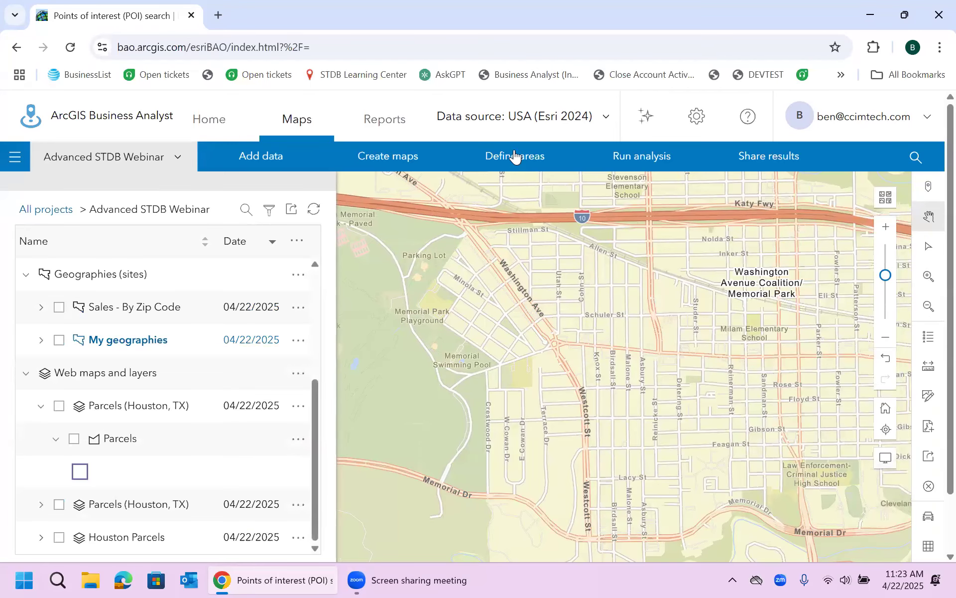
key(ctrl+l)
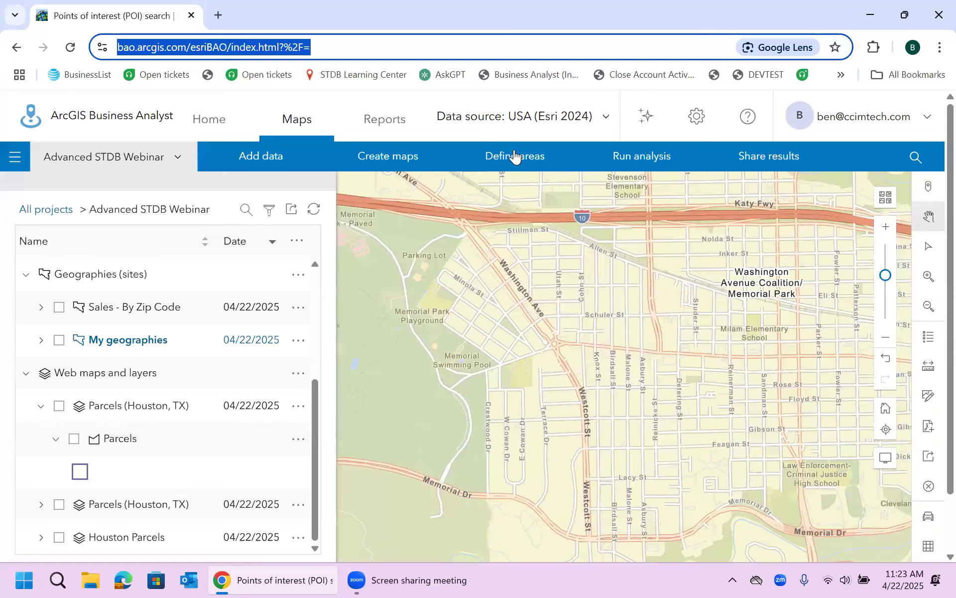
click(757, 147)
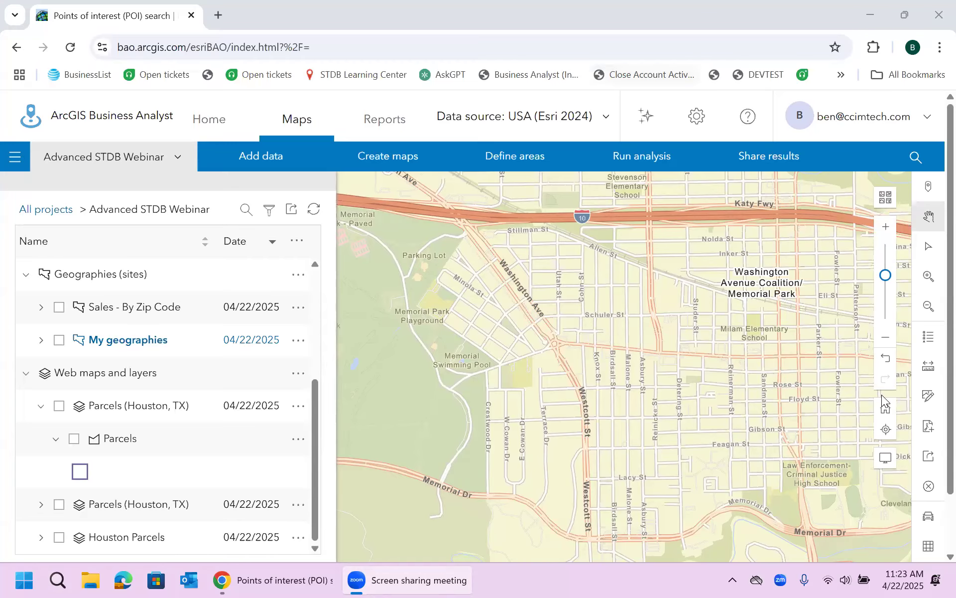
Turn off attribute filtering for the Parcels sublayer of the second Parcels (Houston, TX) entry and show its attribute table
click(886, 339)
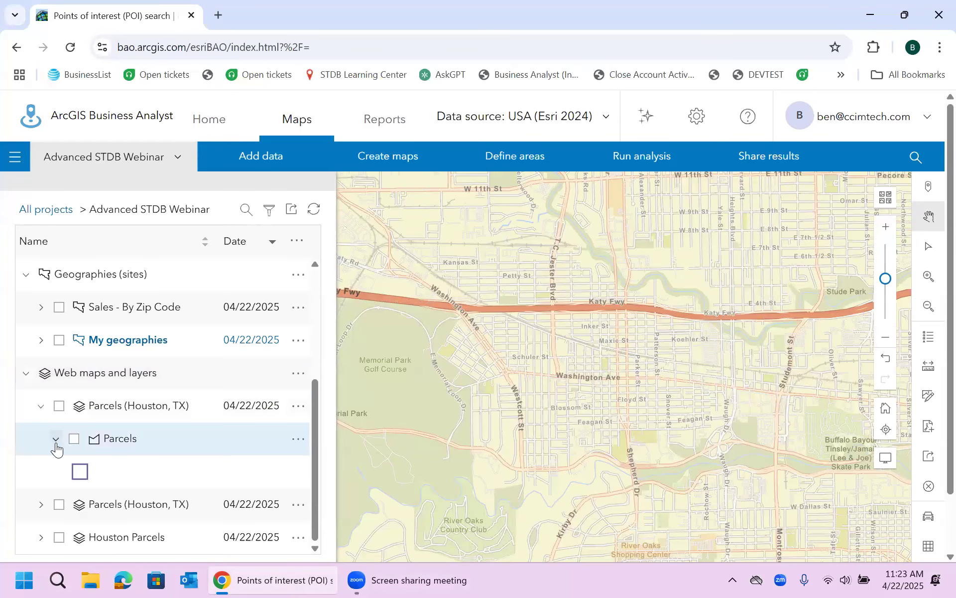
click(41, 505)
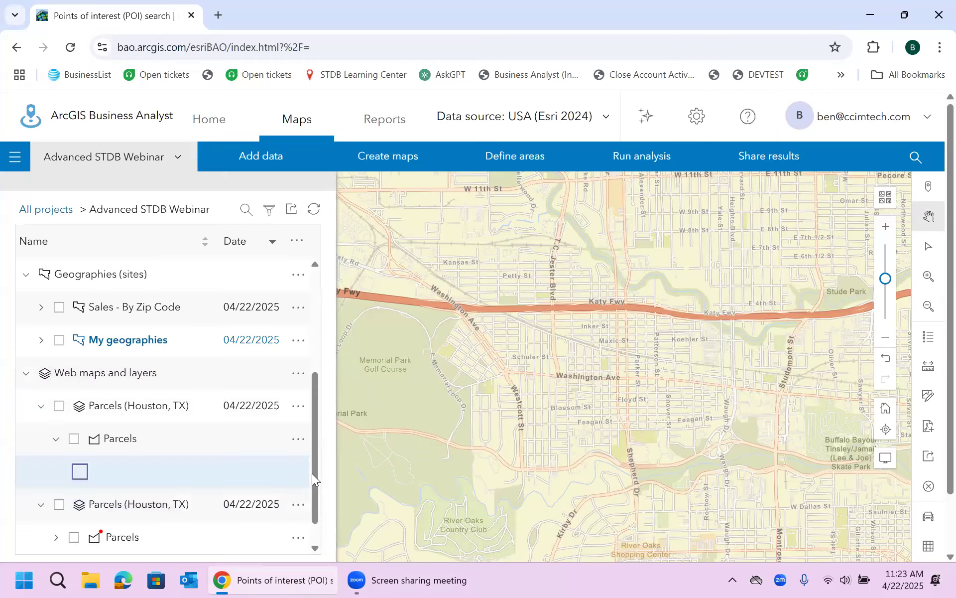
drag(312, 473, 312, 493)
click(298, 505)
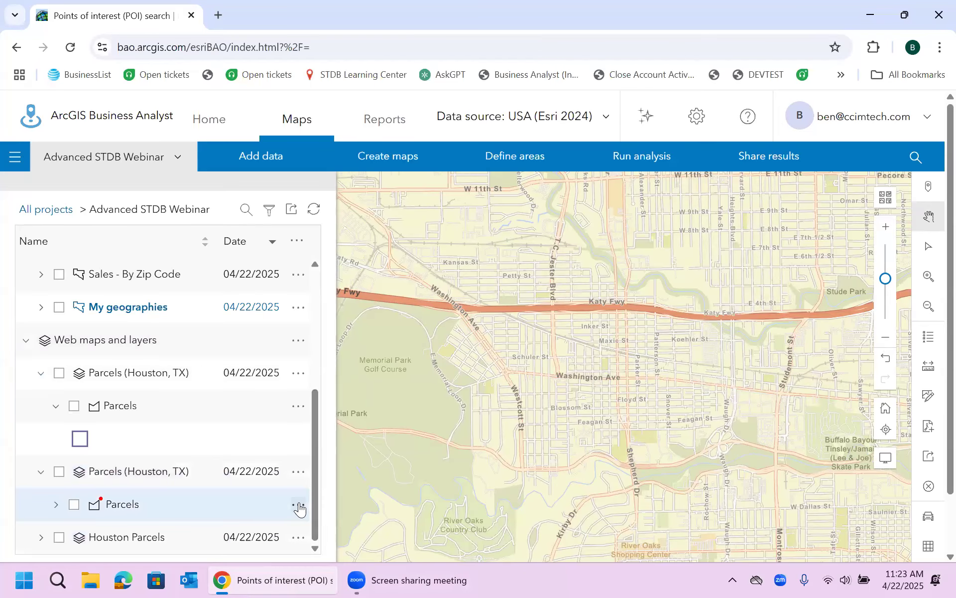
click(451, 517)
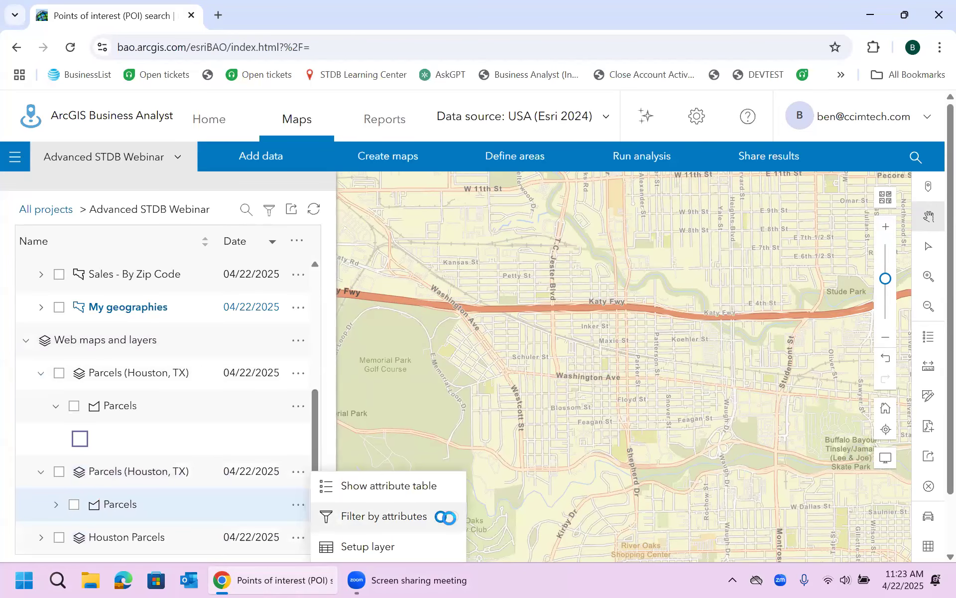
click(393, 488)
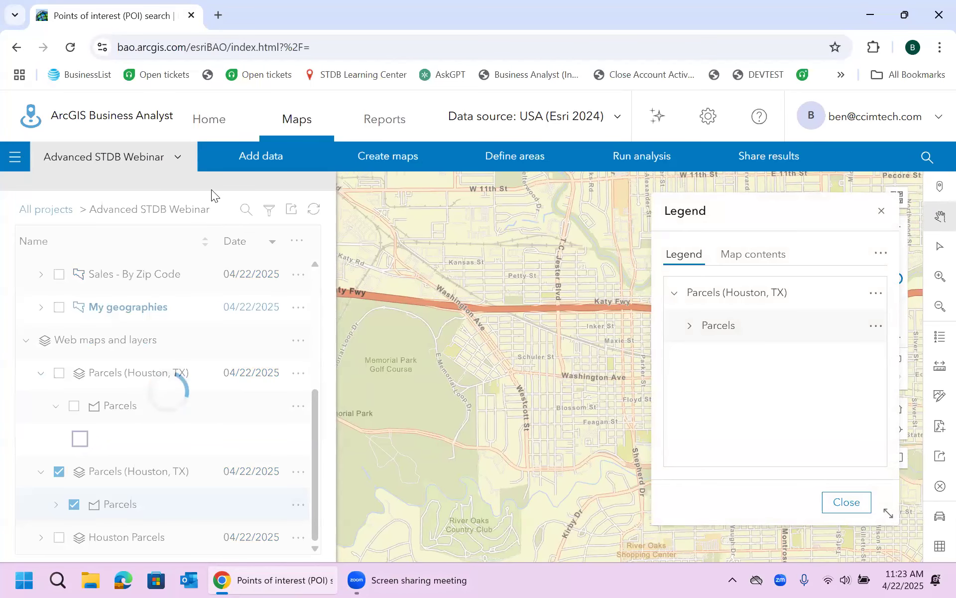
Close the legend, clear the Parcels (Houston, TX) layer from the map, and bring all of central Houston into view
click(882, 212)
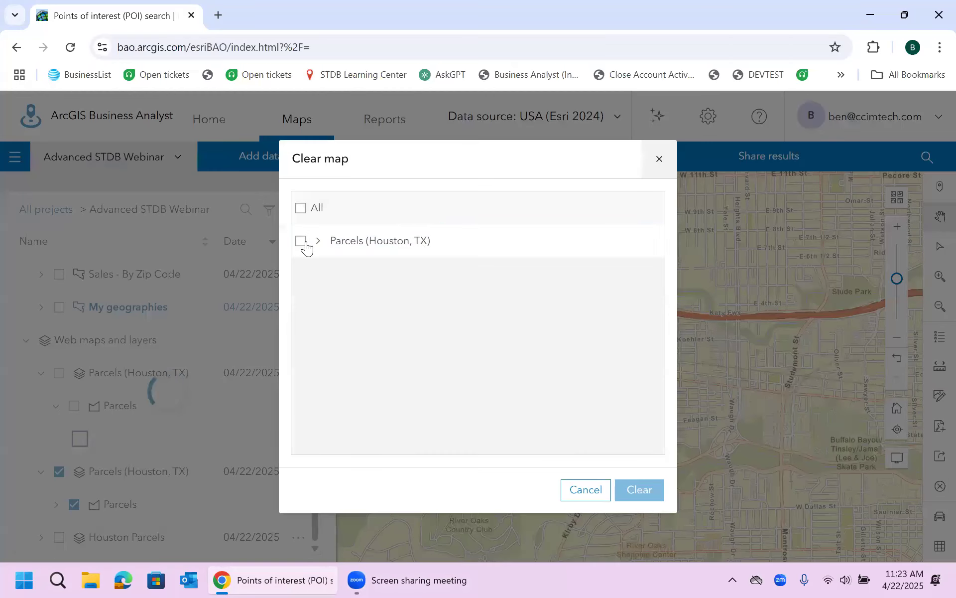
click(300, 241)
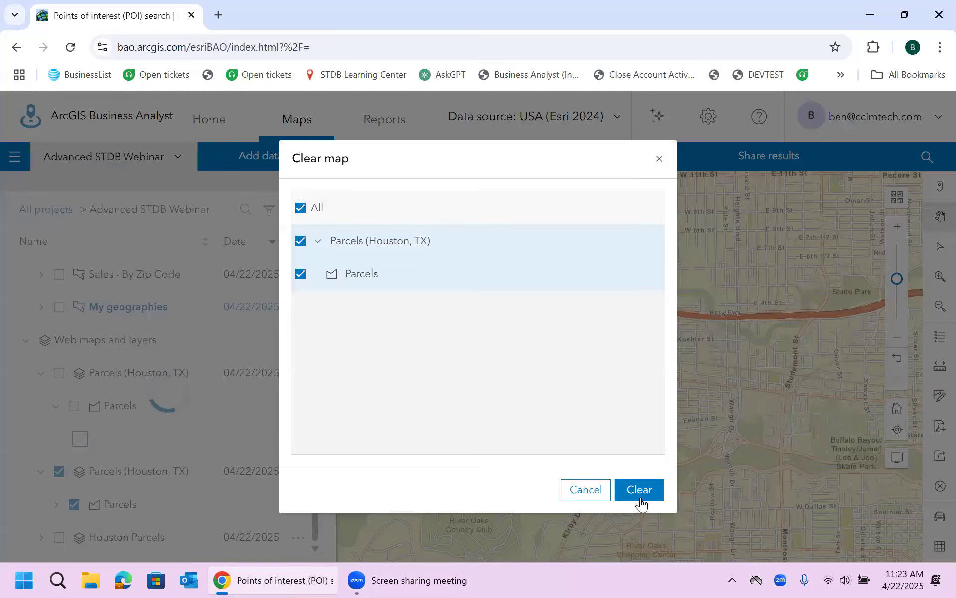
click(640, 490)
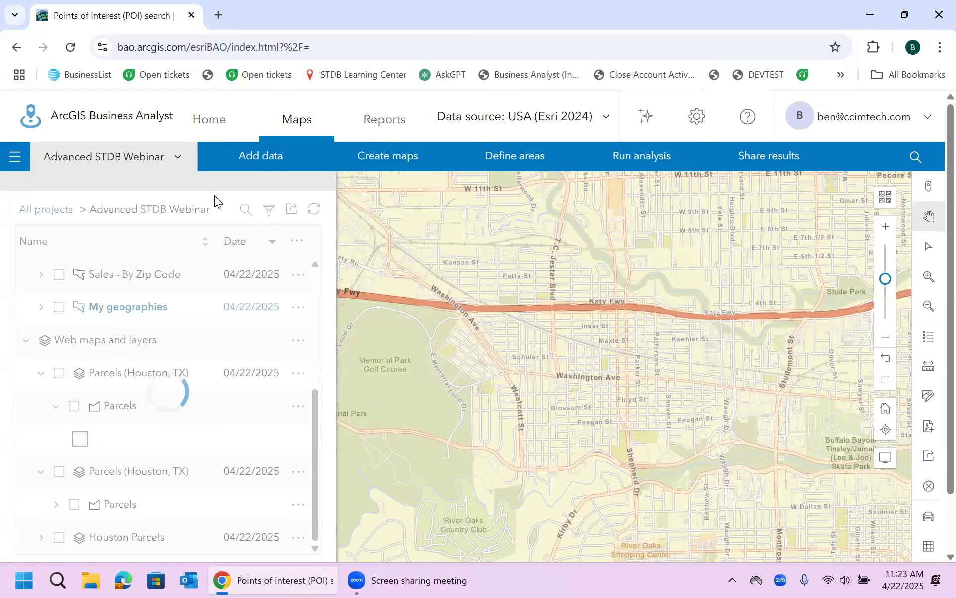
click(886, 342)
click(886, 340)
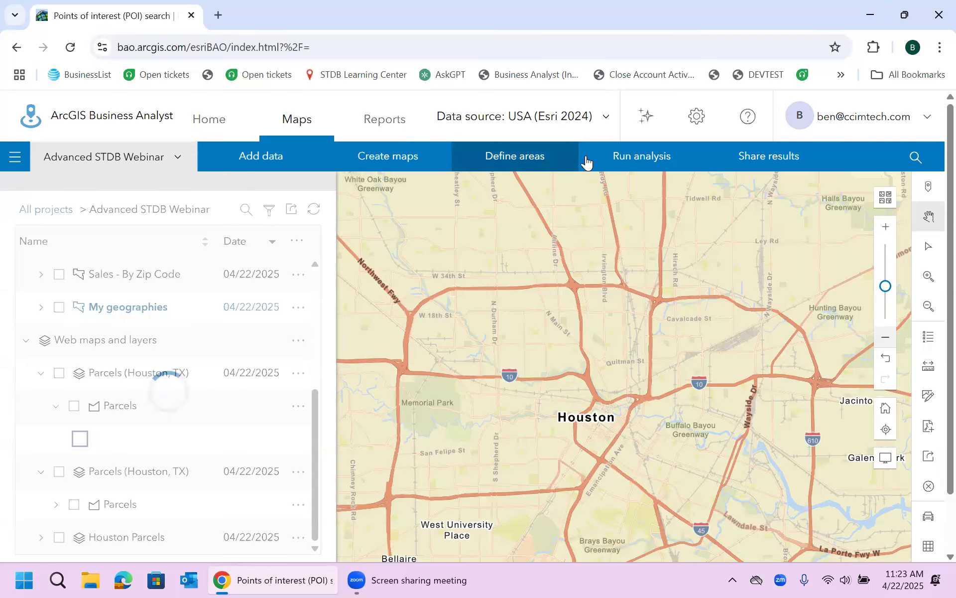
Switch to running reports and clear all the ZIP code sites selected for them
click(380, 129)
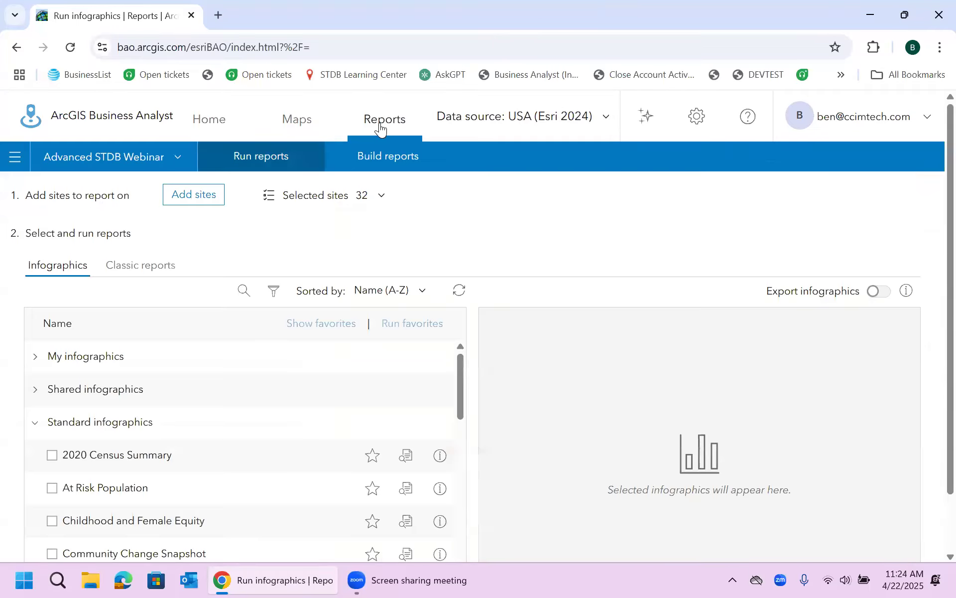
click(382, 198)
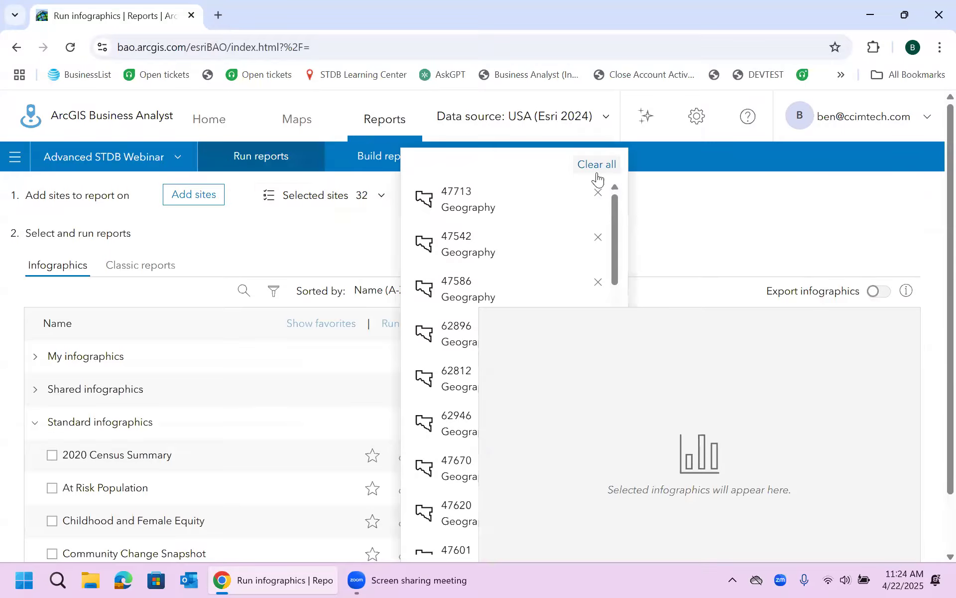
click(597, 175)
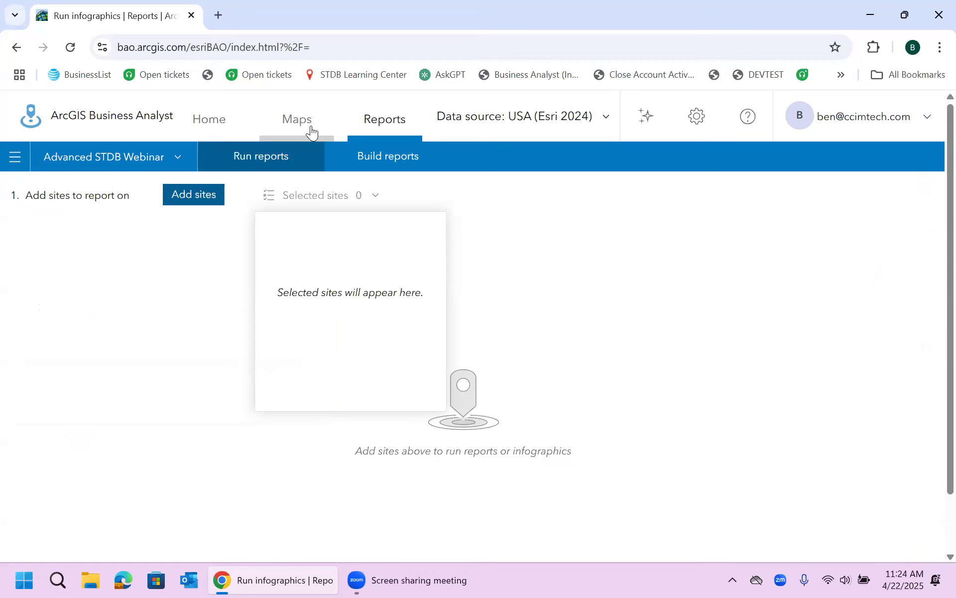
View the recent sites available for reports, leave the site selection without adding any, and return to the map
click(195, 195)
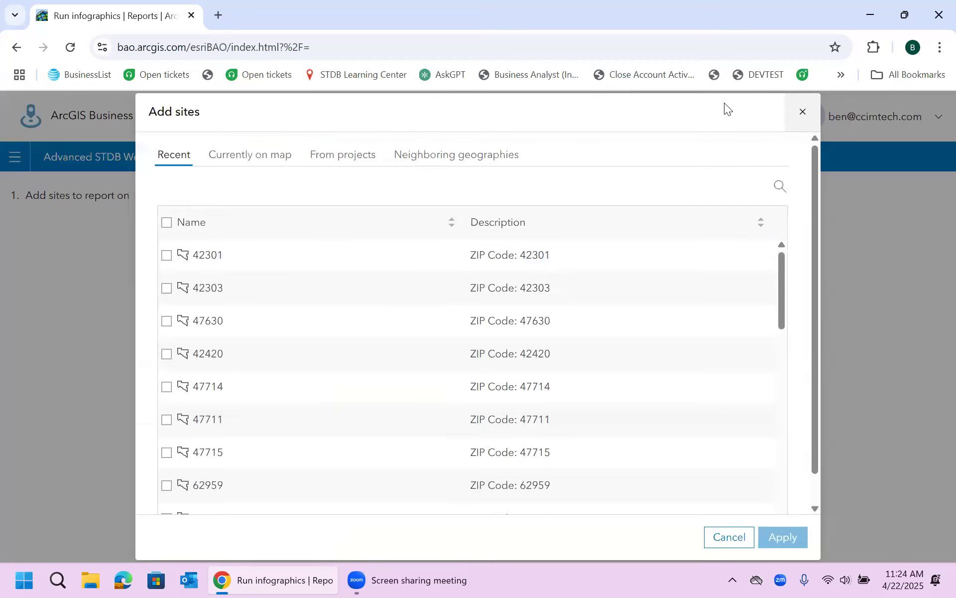
click(802, 110)
click(304, 131)
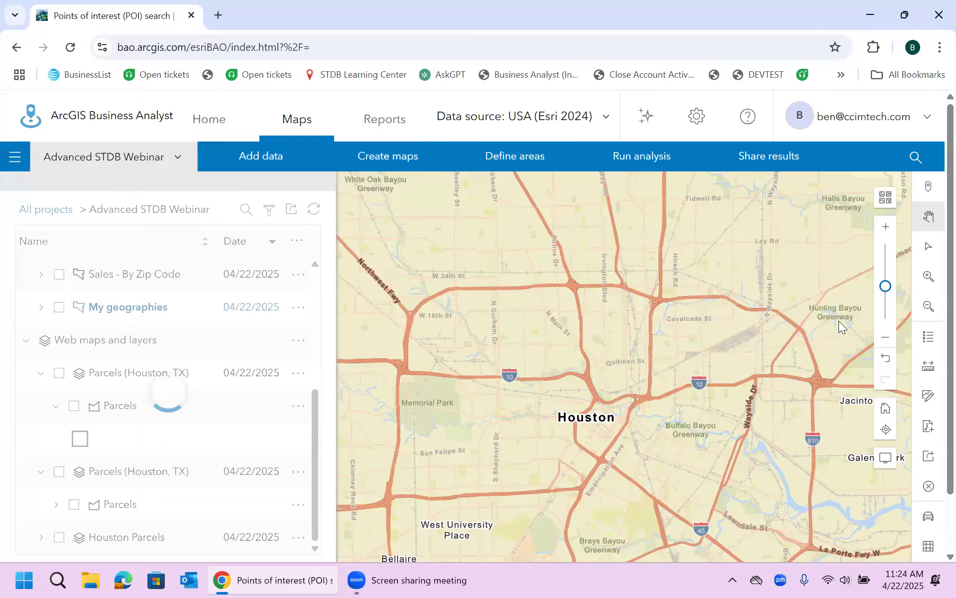
Select the web address of the Business Analyst page in the browser
click(130, 50)
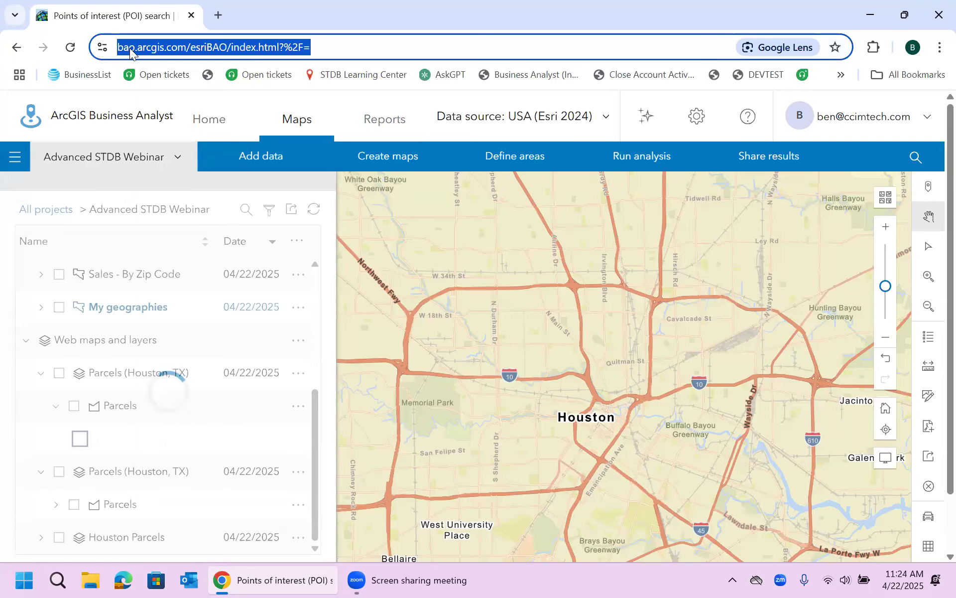
Reload the web app and open the map view of the Advanced STDB Webinar project
key(Return)
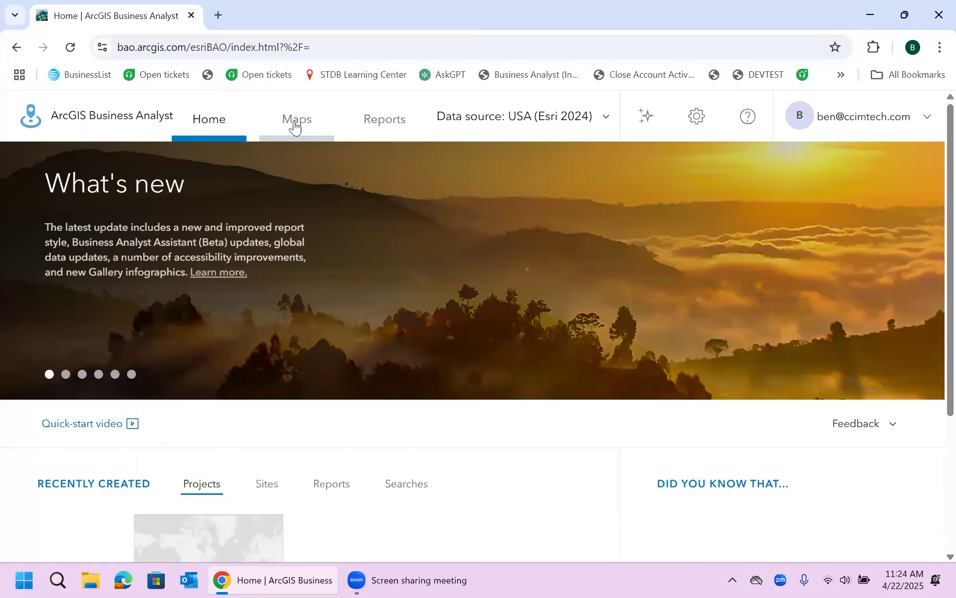
click(295, 123)
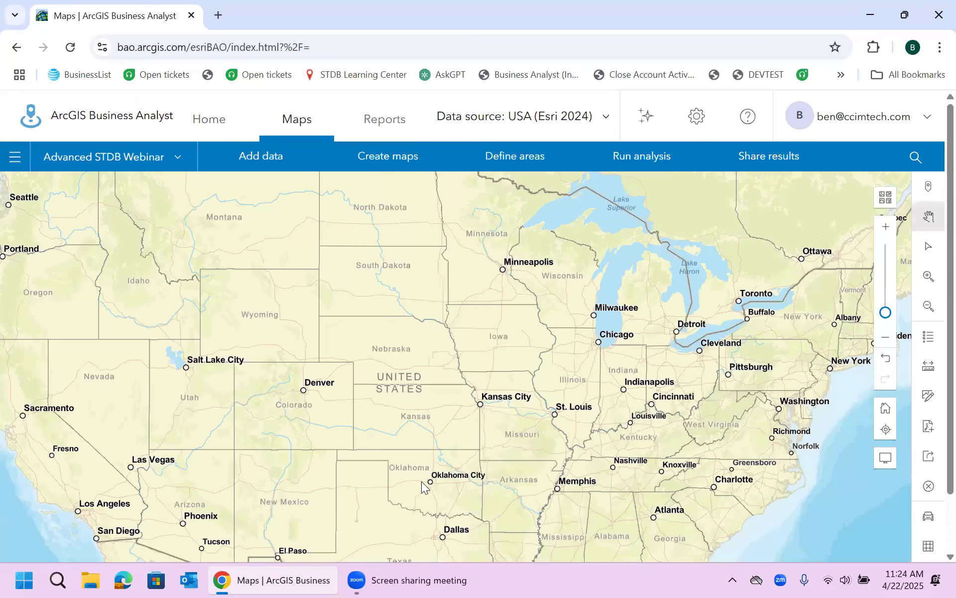
drag(420, 391, 459, 288)
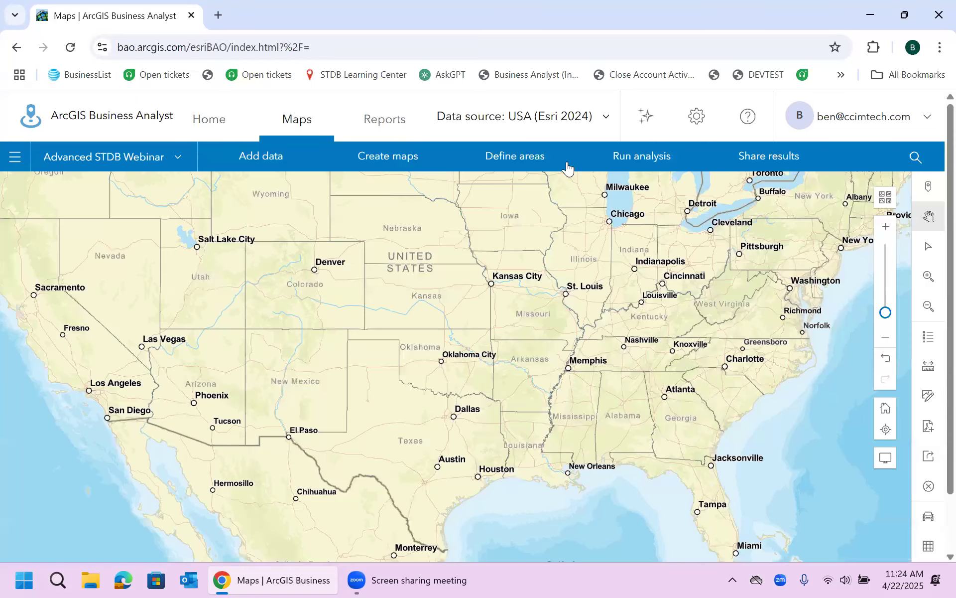
Search for ZIP code 60611 (Chicago) as a geography and save it as a site in the project
click(496, 161)
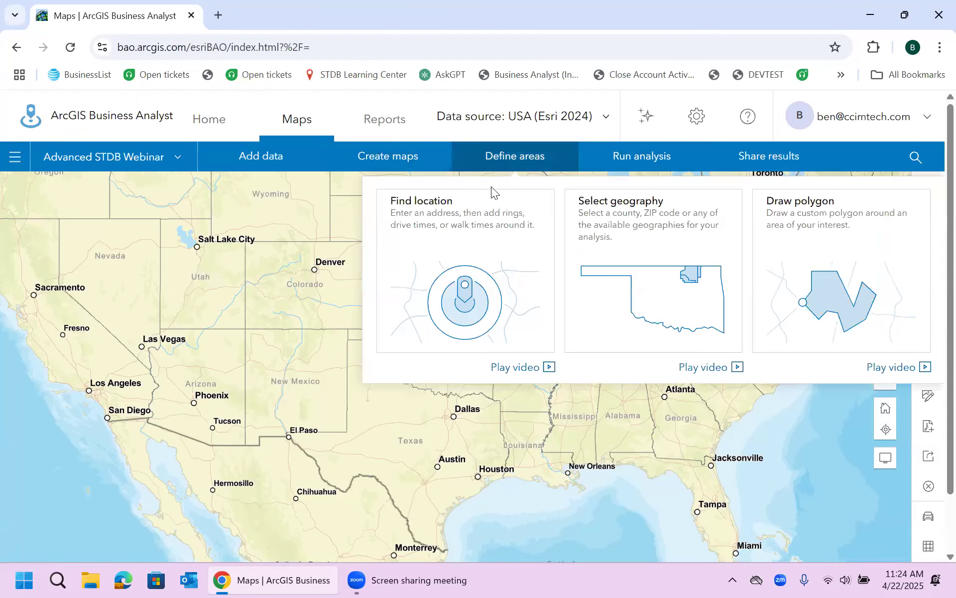
click(649, 262)
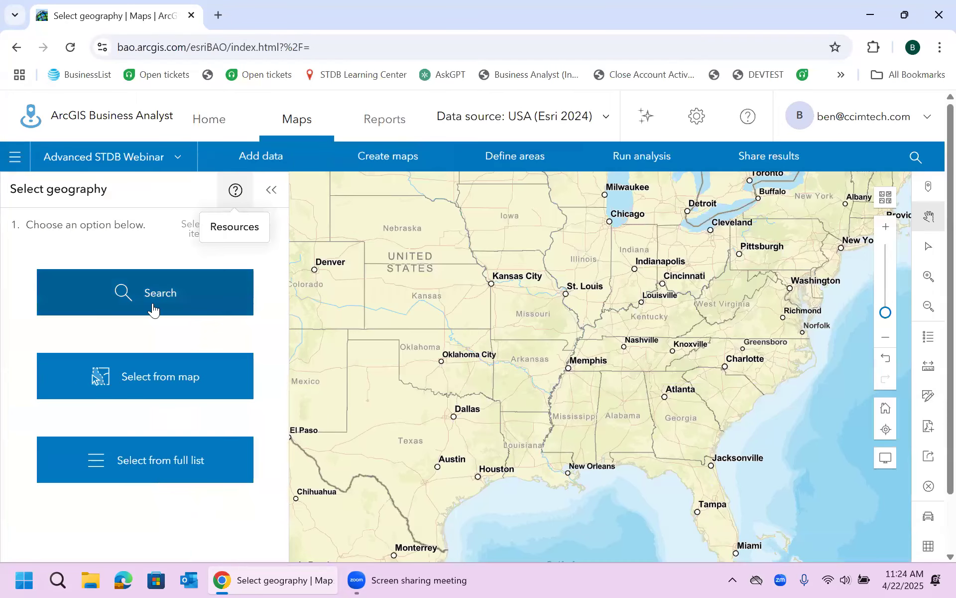
click(165, 273)
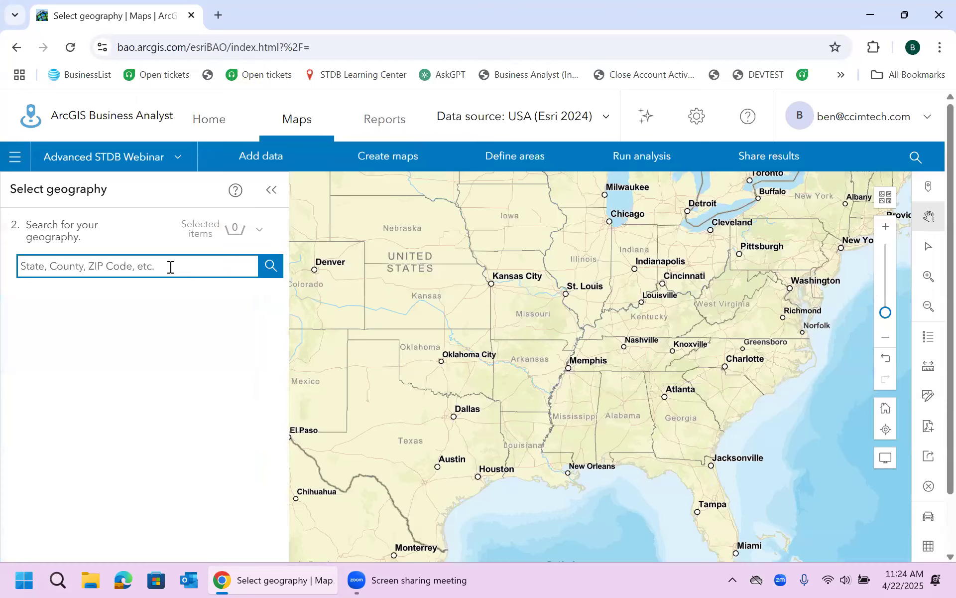
text(60611)
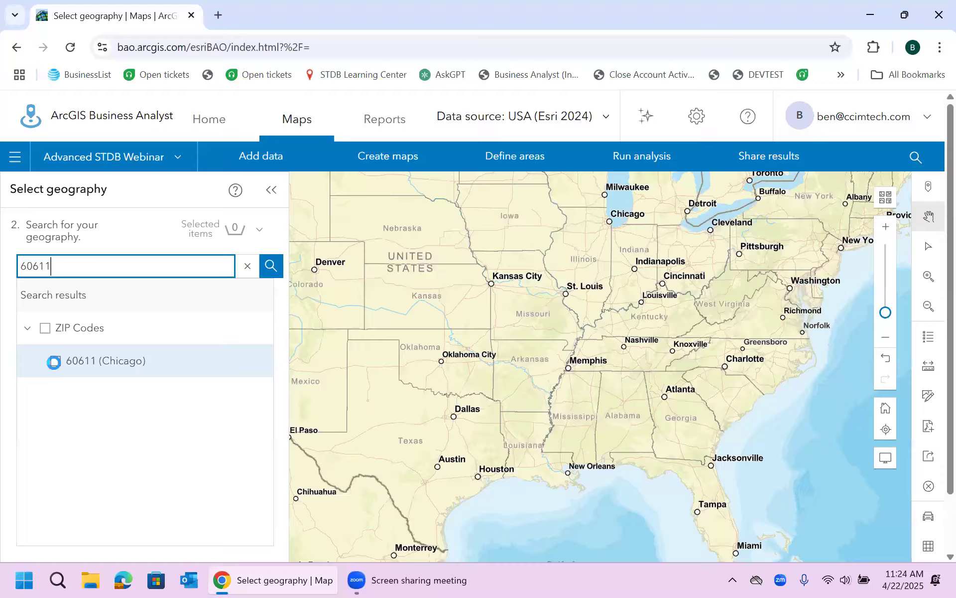
click(55, 361)
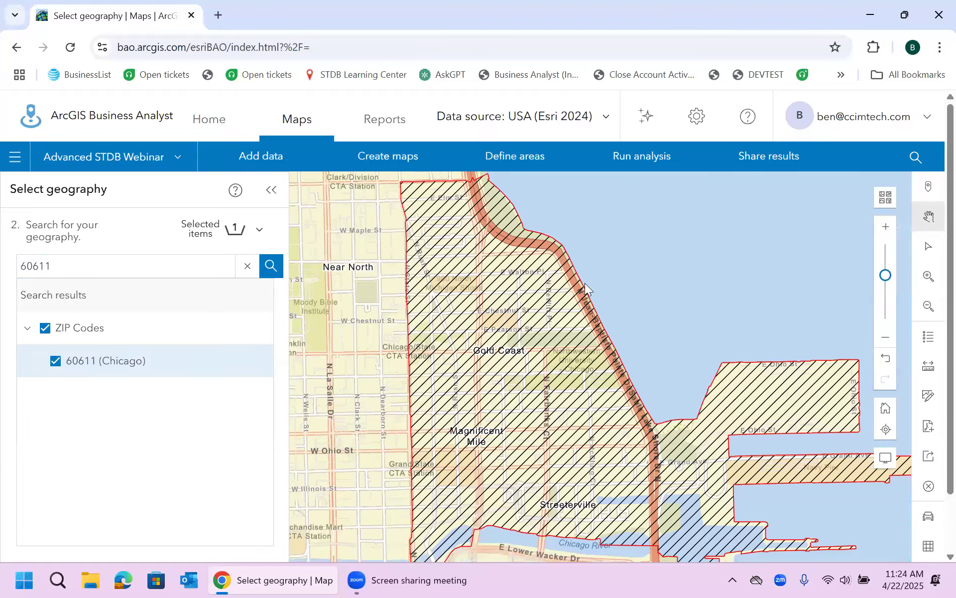
scroll(933, 299, down, 1)
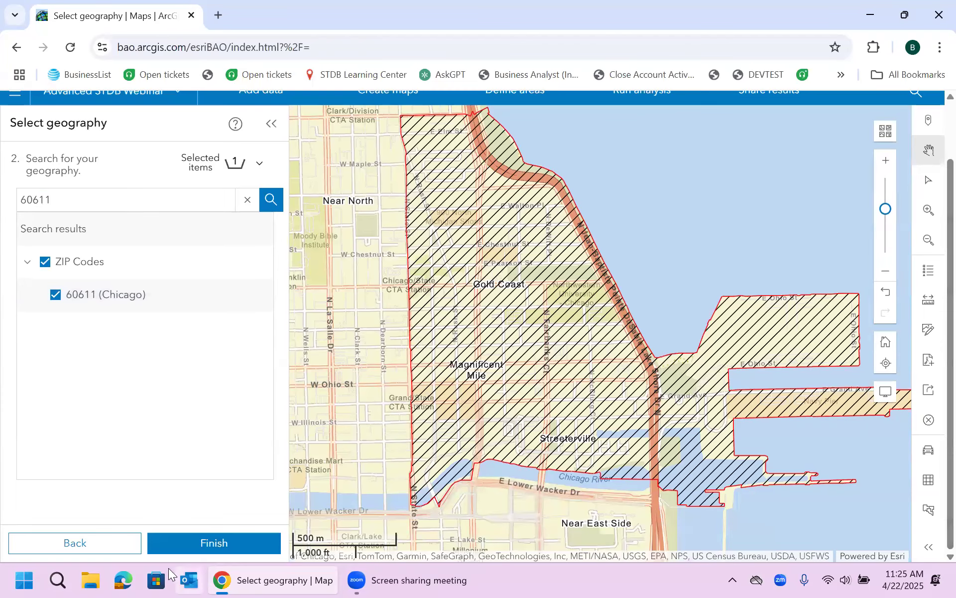
click(214, 543)
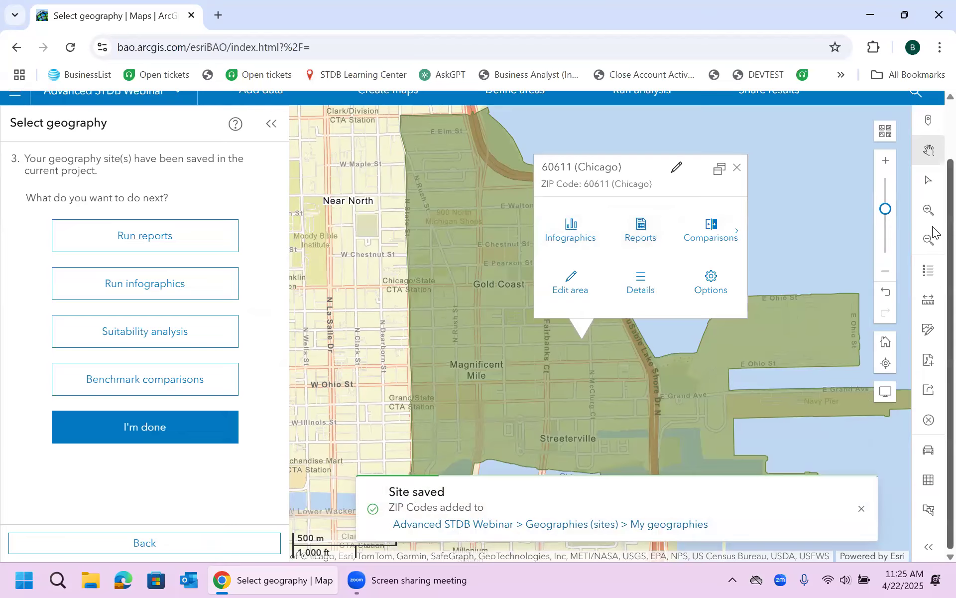
Start building a custom report template from sections of existing reports
scroll(934, 164, up, 2)
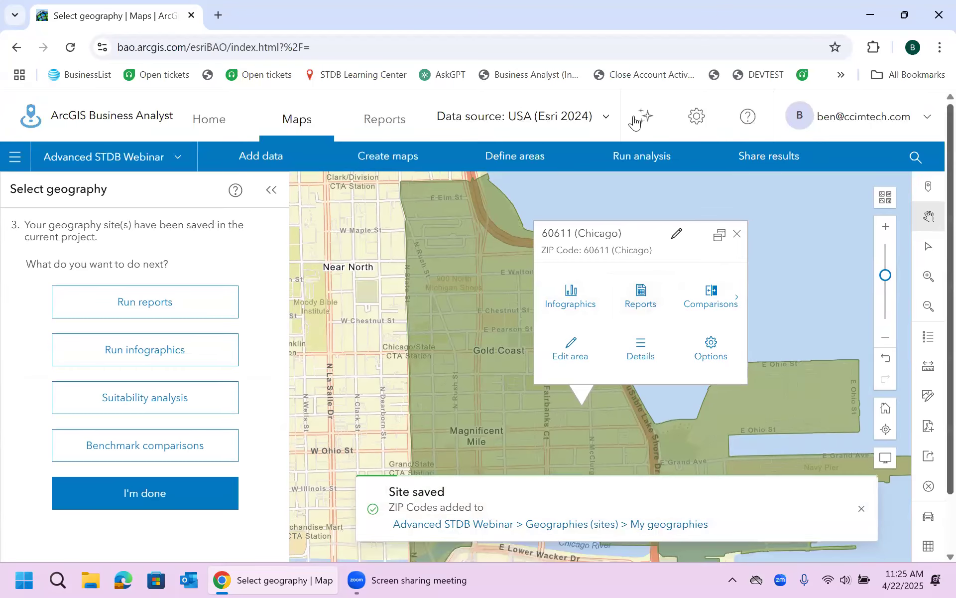
click(374, 127)
click(364, 161)
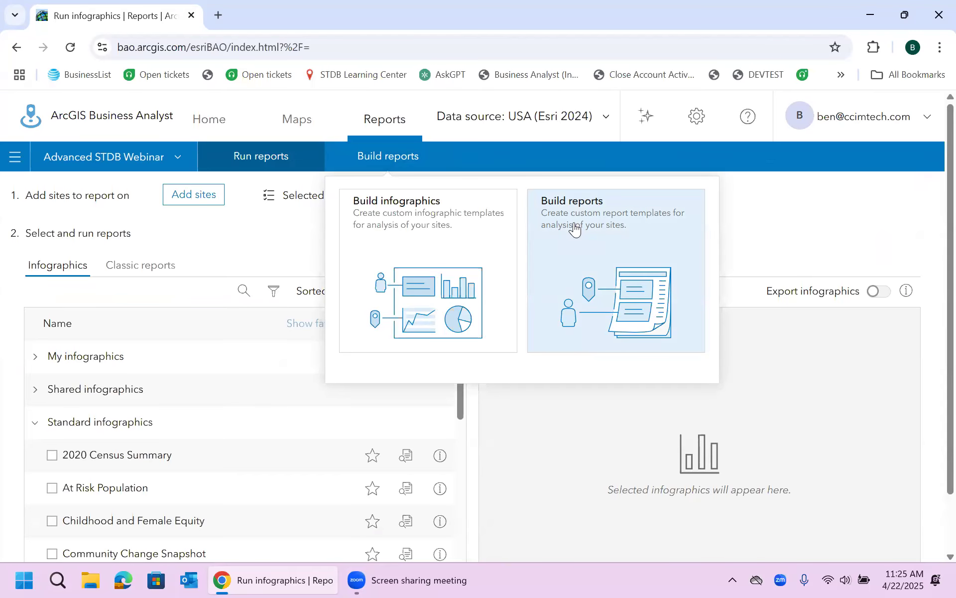
click(576, 229)
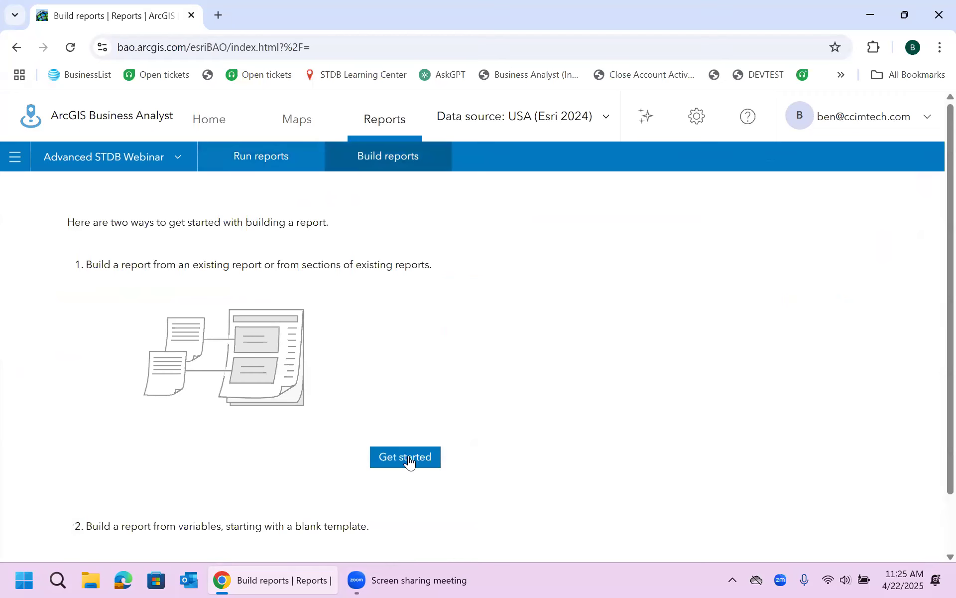
click(408, 461)
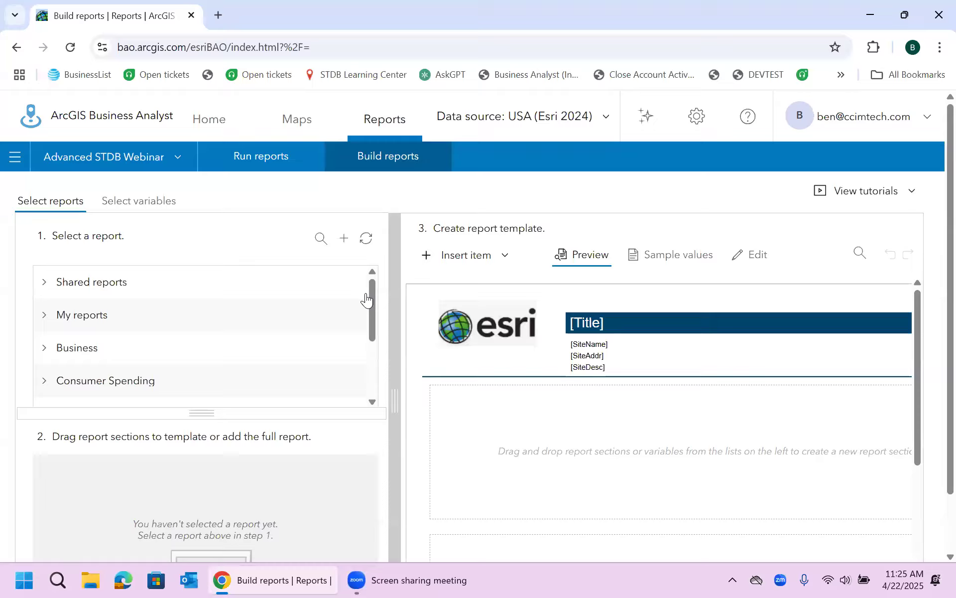
Add the Demographic Summary section of the Age 50+ Profile demographics report to the template
drag(372, 295, 378, 377)
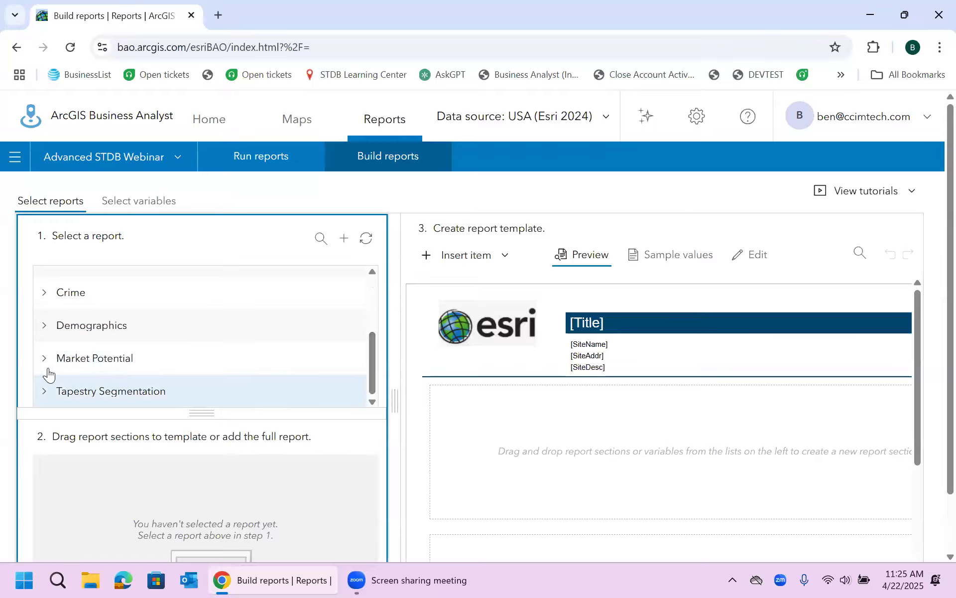
click(45, 326)
drag(371, 302, 372, 328)
click(82, 323)
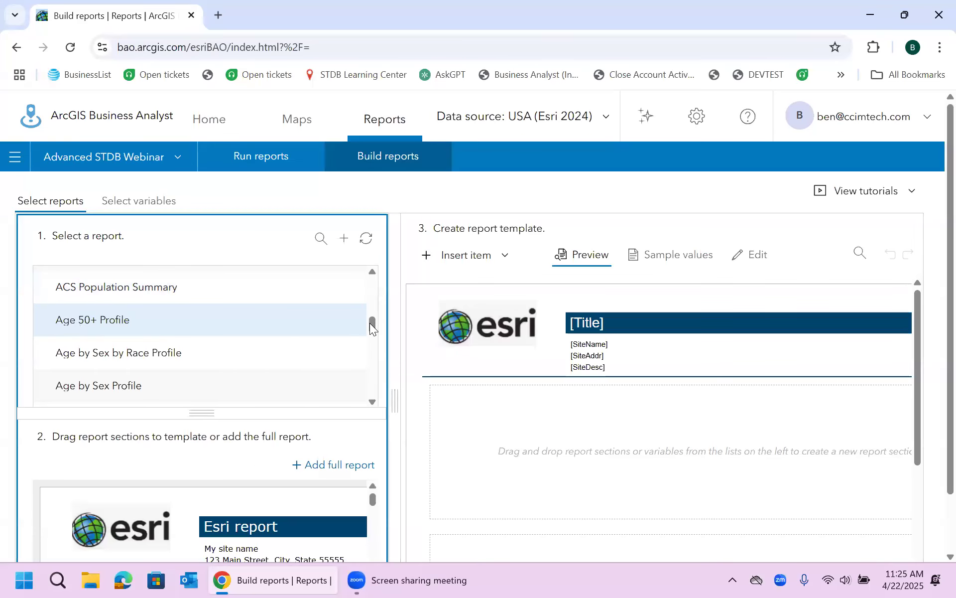
drag(375, 501, 373, 510)
drag(172, 521, 523, 476)
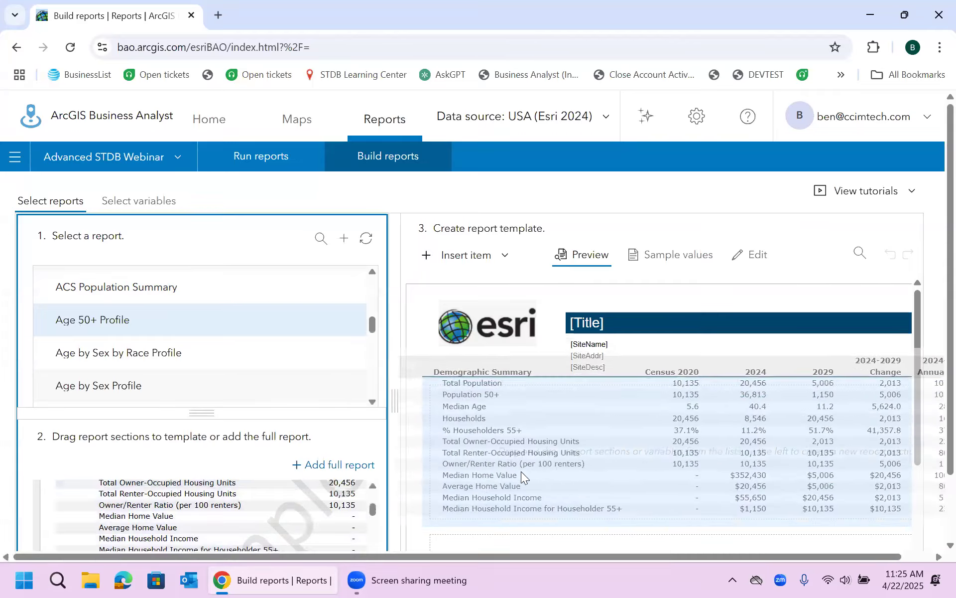
drag(916, 318, 918, 421)
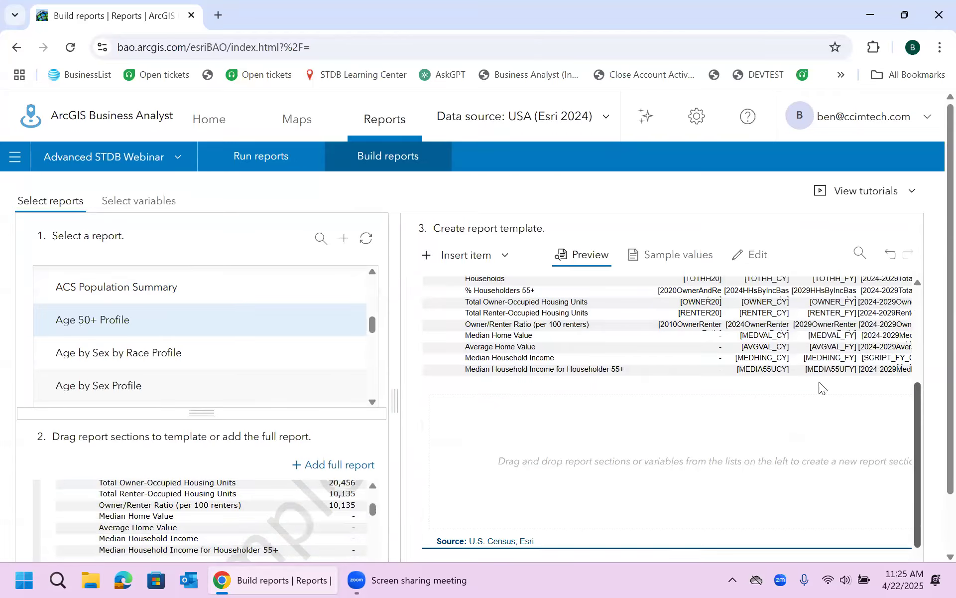
Add the Tapestry segment ranking table from the Tapestry Segmentation Area Profile below the demographic section of the template
drag(374, 326, 382, 394)
click(94, 381)
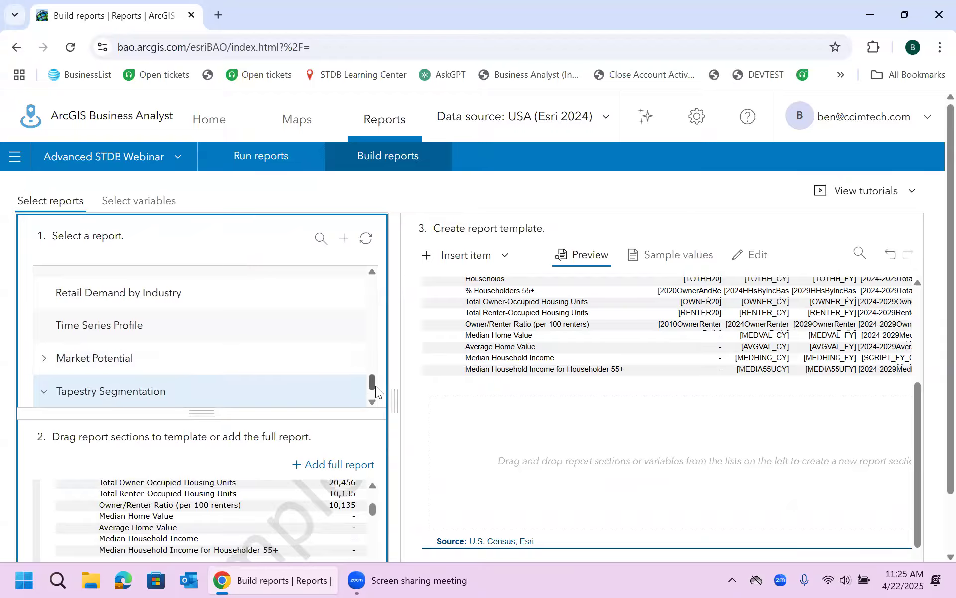
scroll(376, 386, down, 1)
click(197, 391)
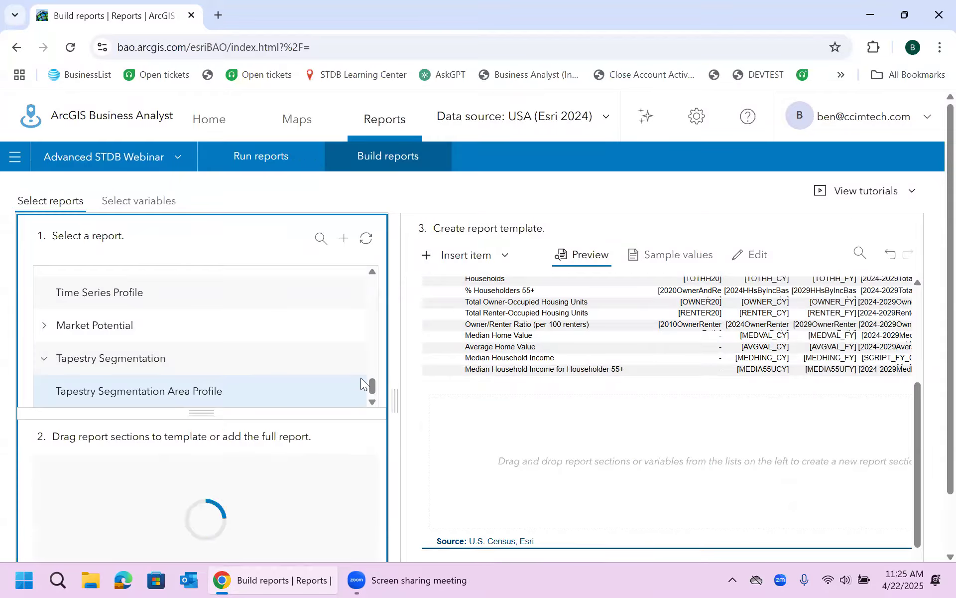
drag(160, 518, 521, 480)
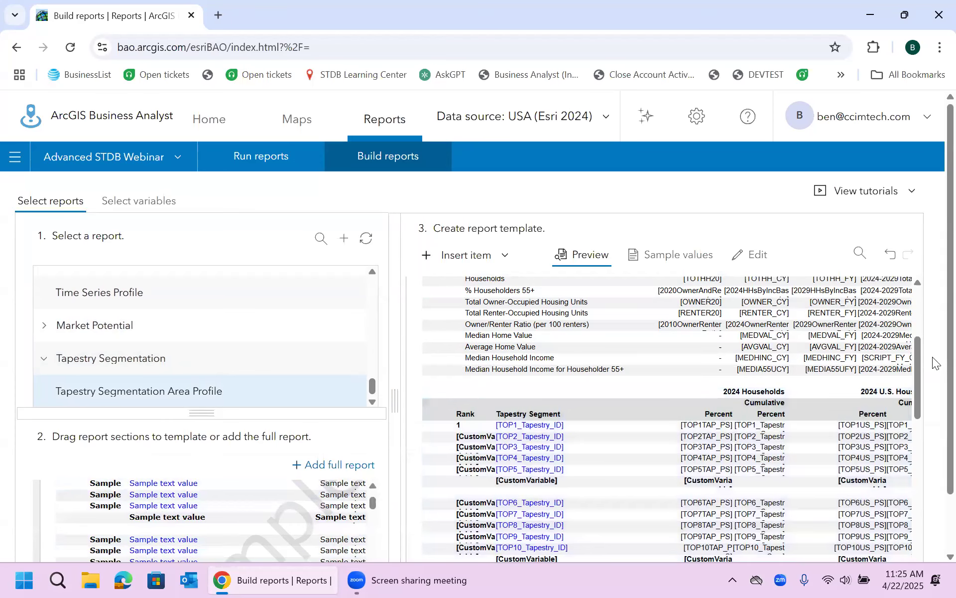
Save the report template with the title "Custom template for Advanced Webinar"
scroll(933, 464, down, 2)
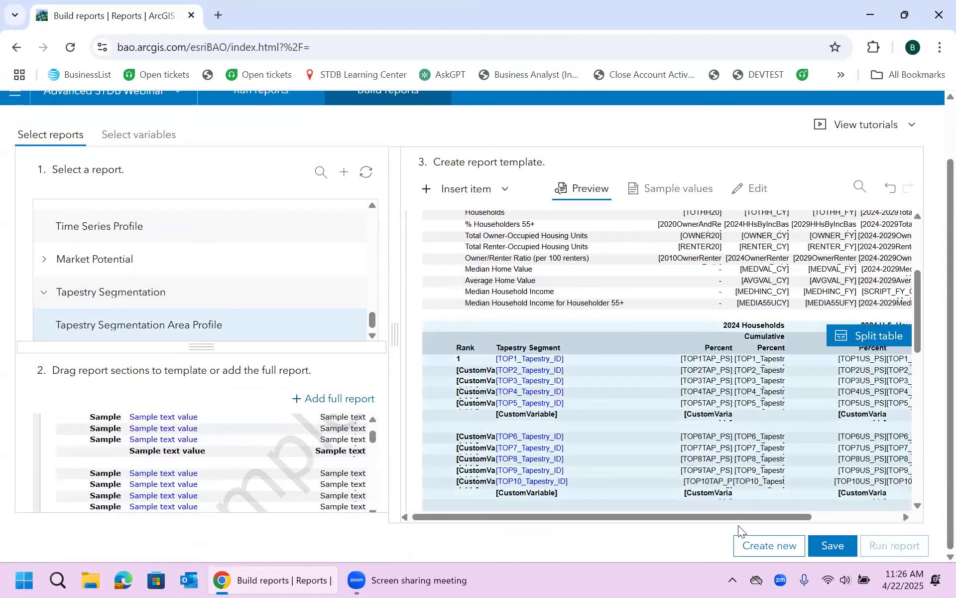
click(842, 549)
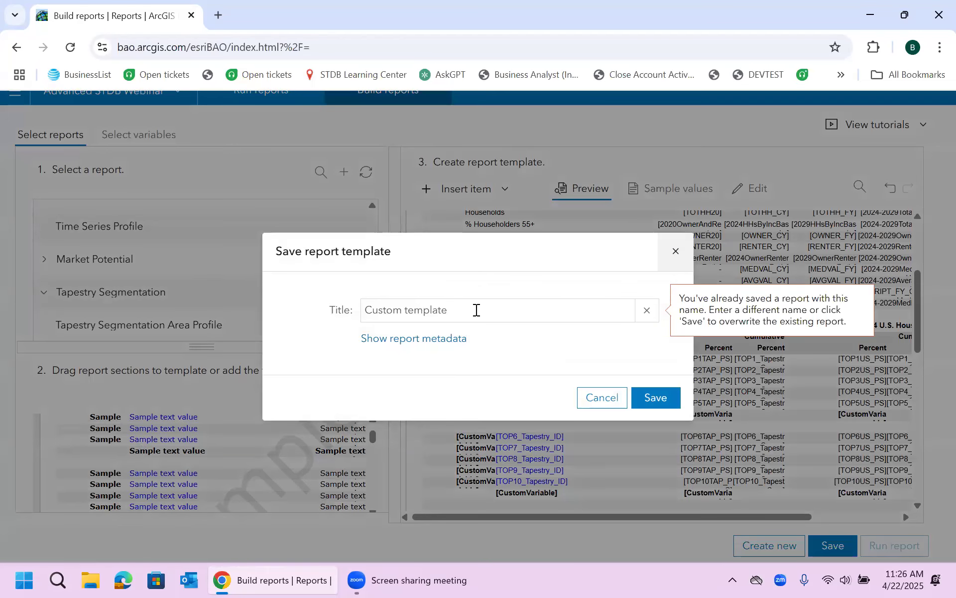
click(476, 310)
text(for Advanced Webinar)
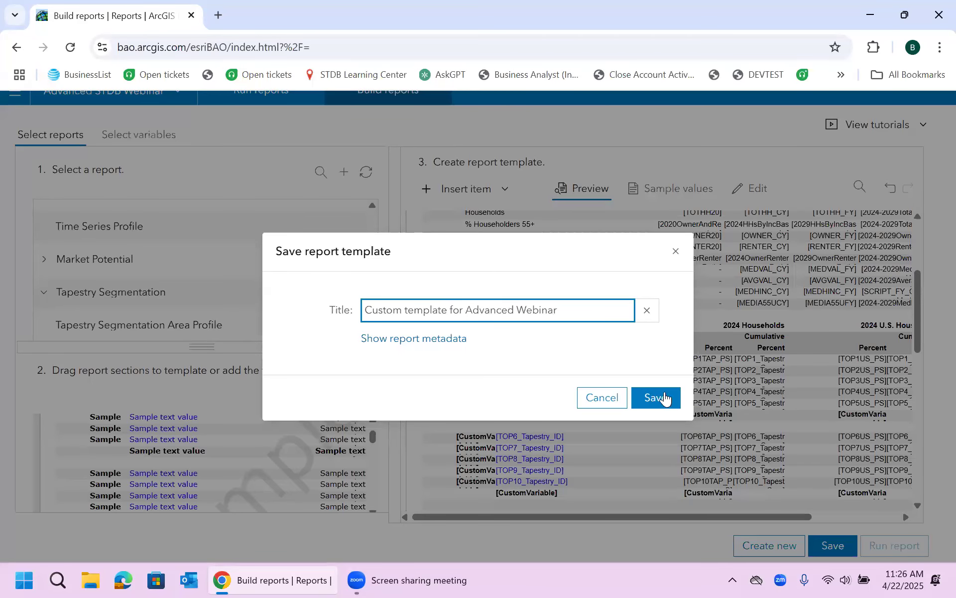
click(665, 399)
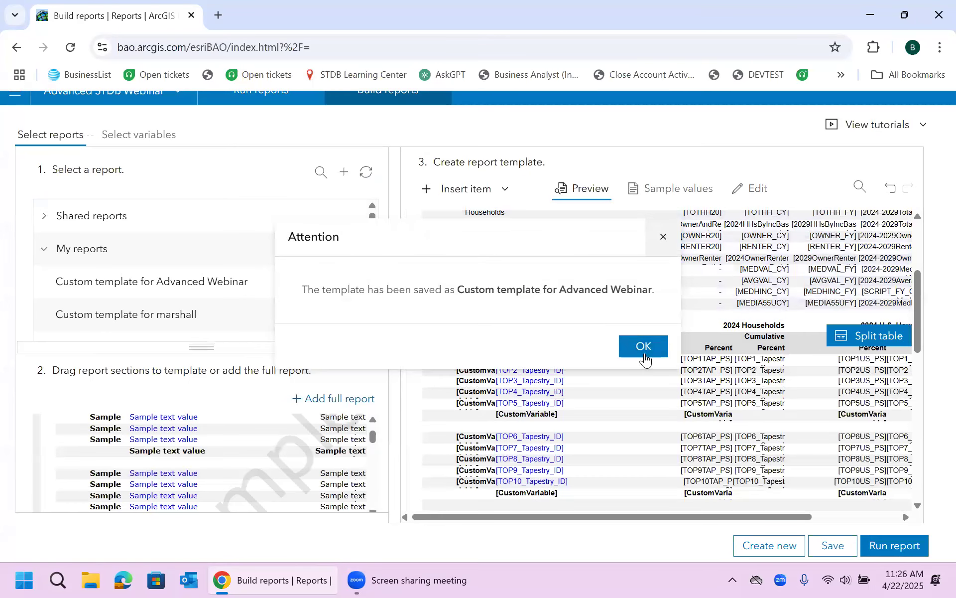
click(644, 352)
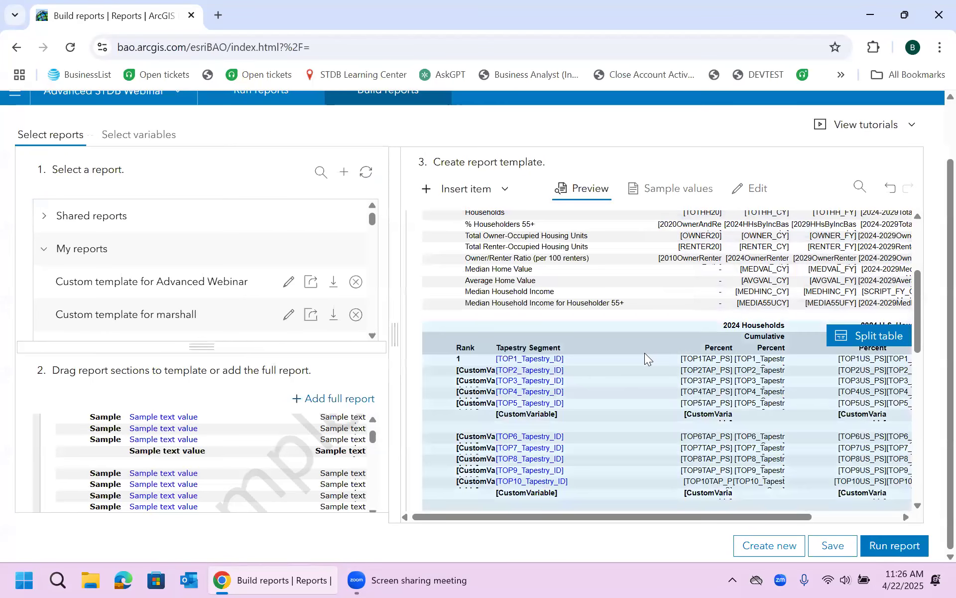
Run the classic report "Custom template for Advanced Webinar" from the saved personal reports for the 60611 (Chicago) site as a PDF
scroll(366, 143, up, 2)
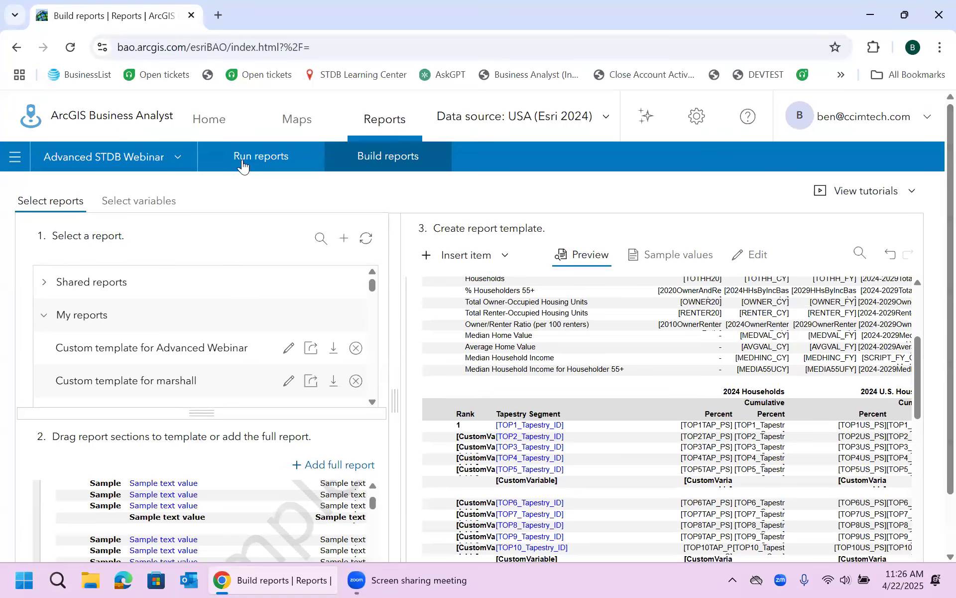
click(242, 160)
click(495, 248)
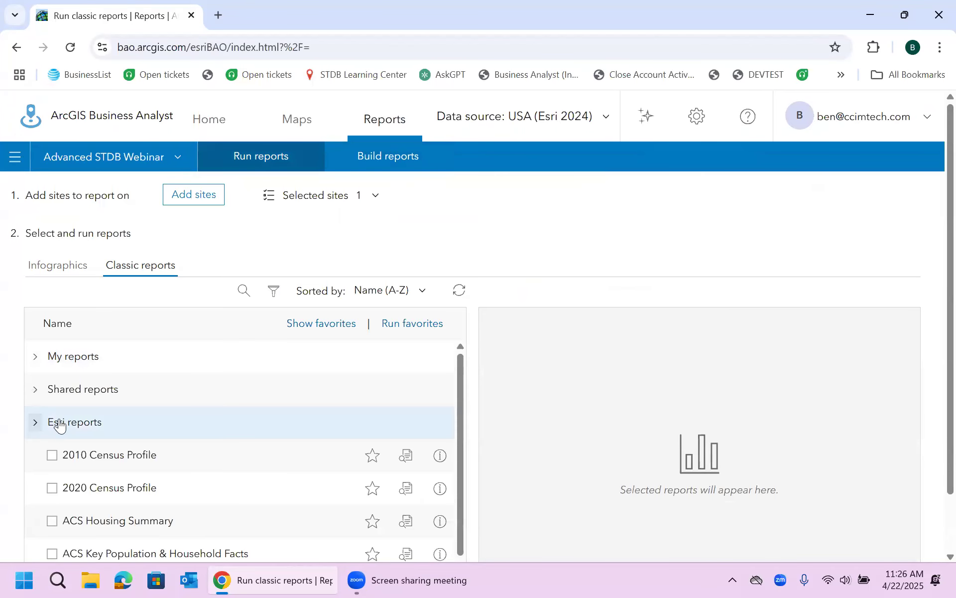
click(37, 423)
click(35, 357)
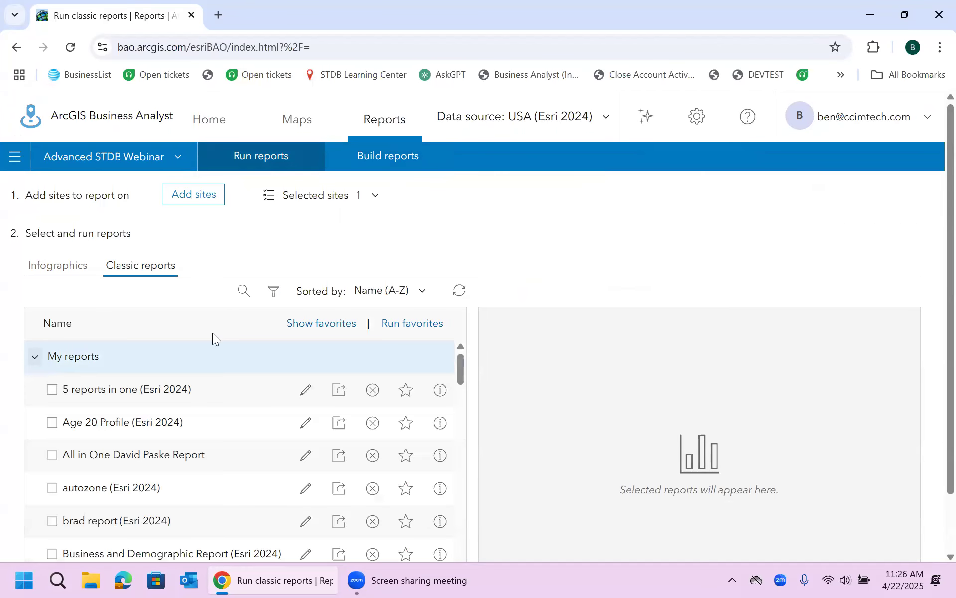
drag(463, 369, 463, 411)
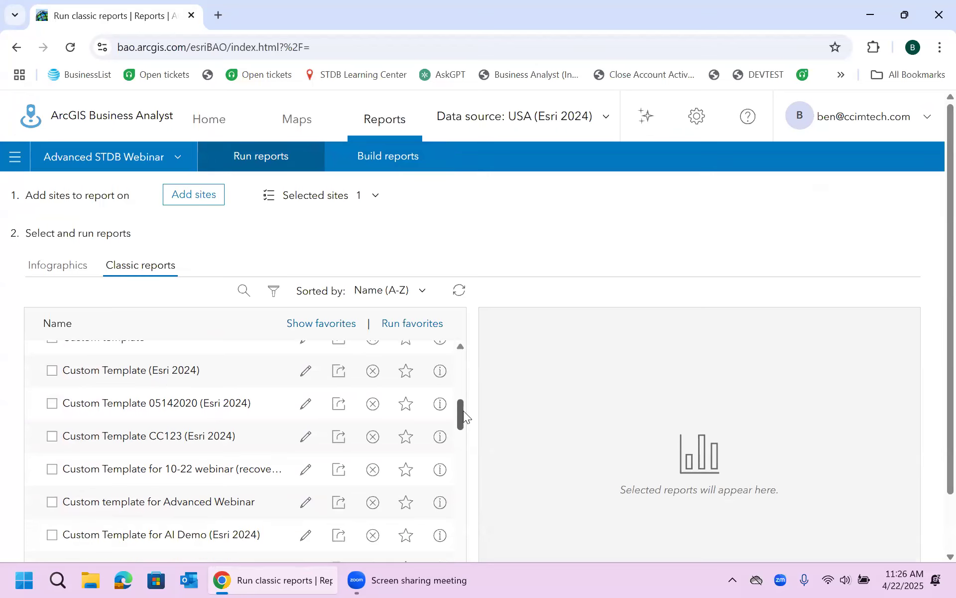
click(52, 502)
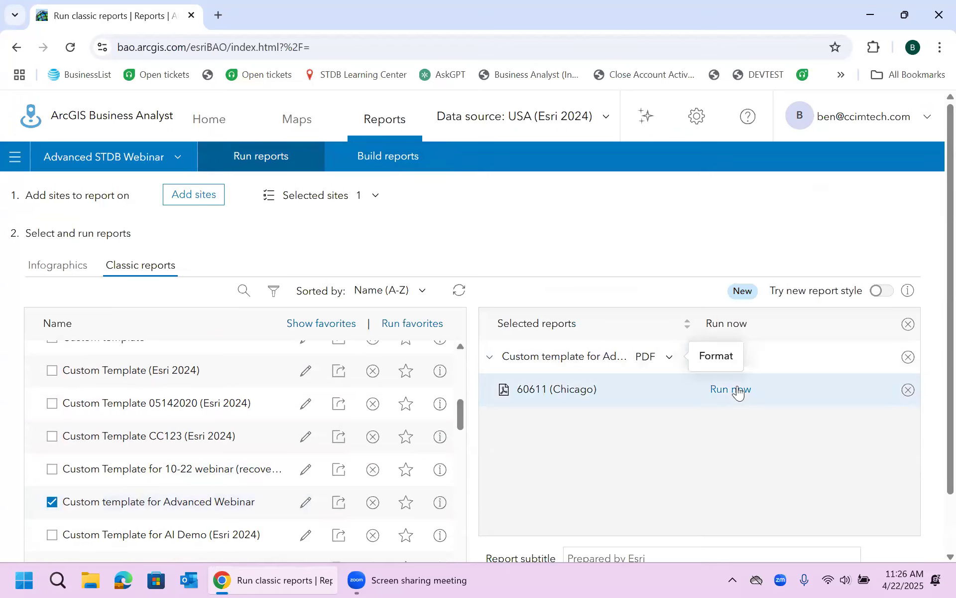
click(722, 391)
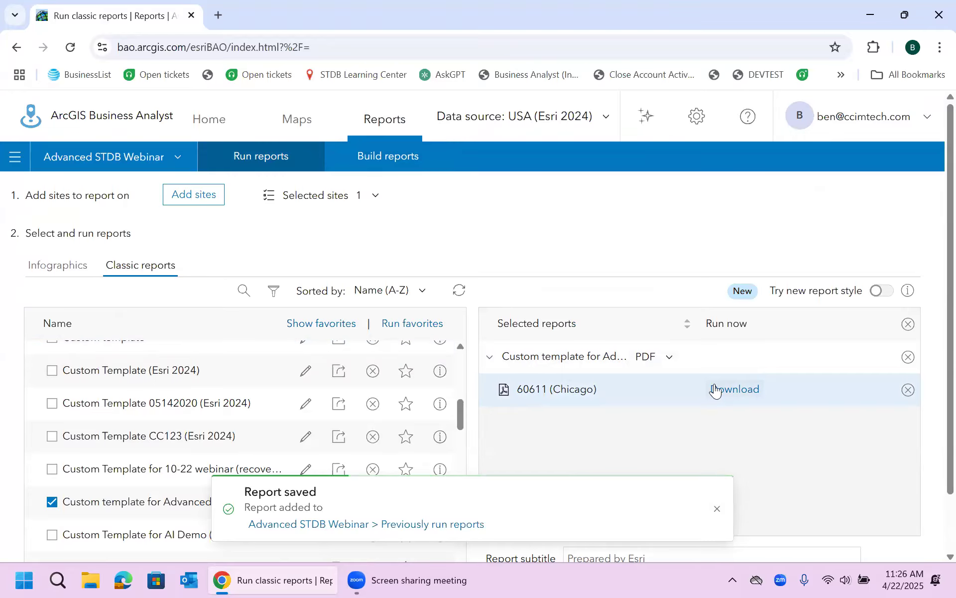
Download the 60611 (Chicago) report PDF and open it to review the demographic summary and Tapestry segment pages
click(726, 391)
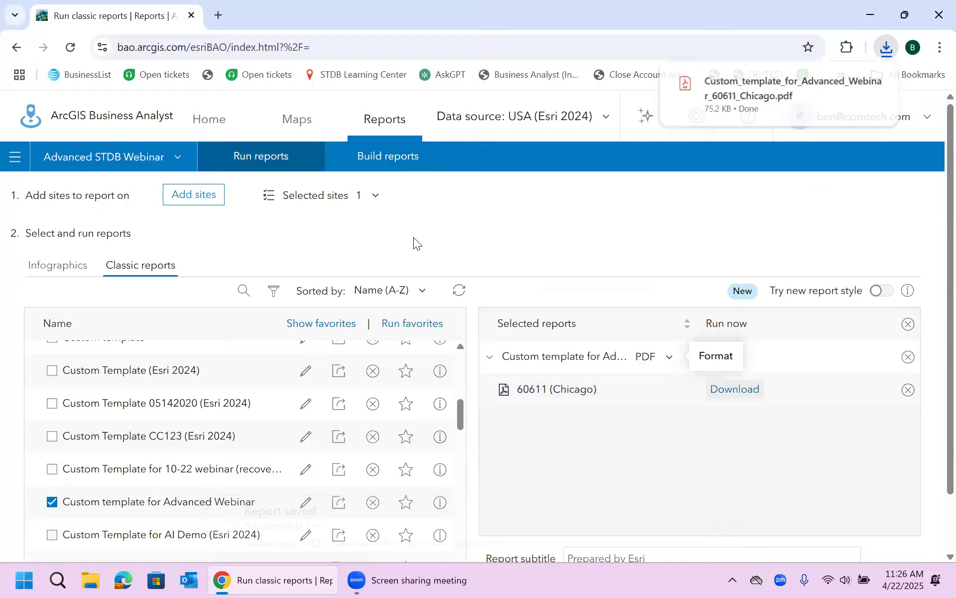
click(792, 89)
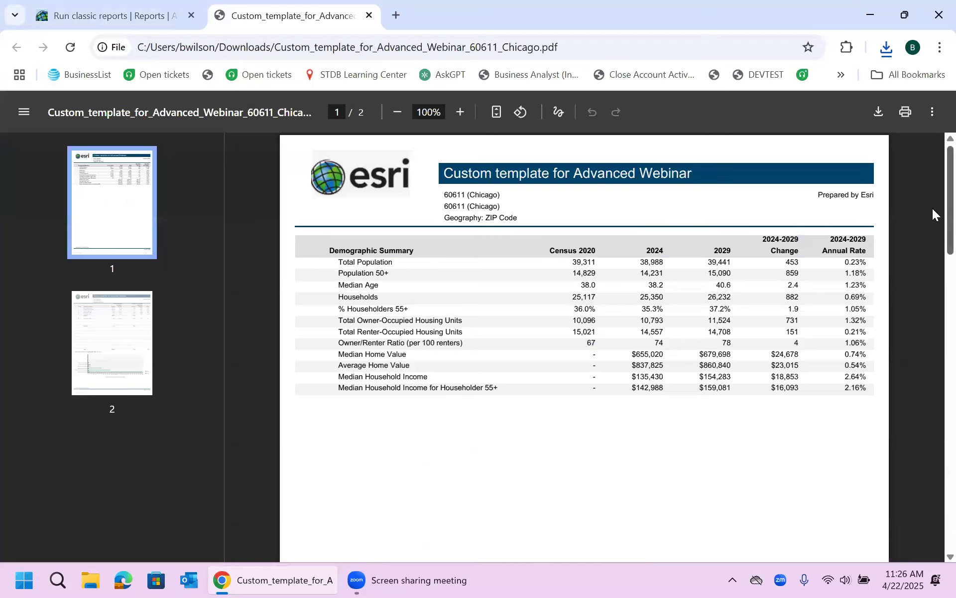
scroll(934, 294, down, 15)
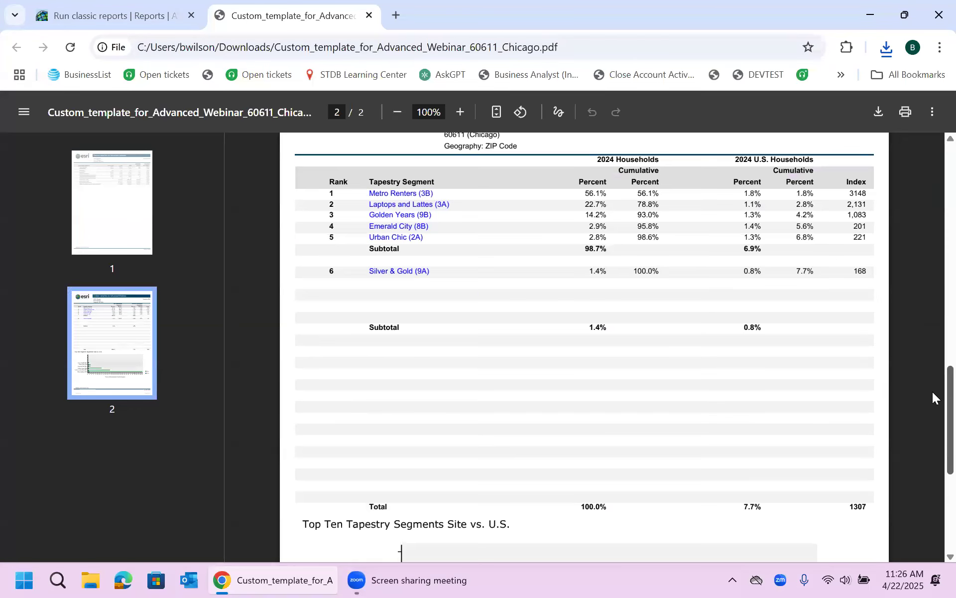
Review both pages of the 60611 (Chicago) report and open the Metro Renters (3B) segment profile from its Tapestry table, closing it when read
scroll(933, 396, up, 4)
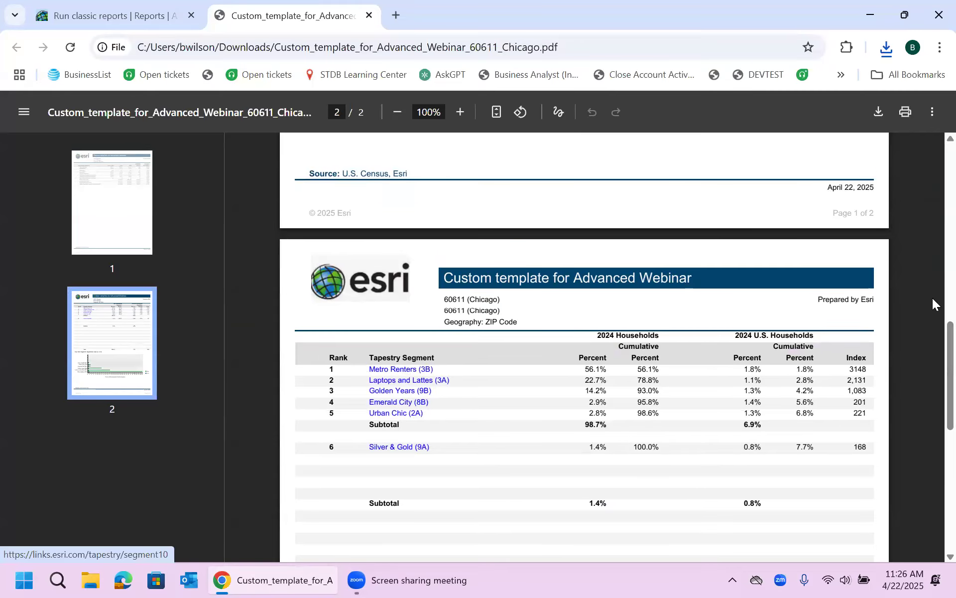
scroll(934, 304, up, 12)
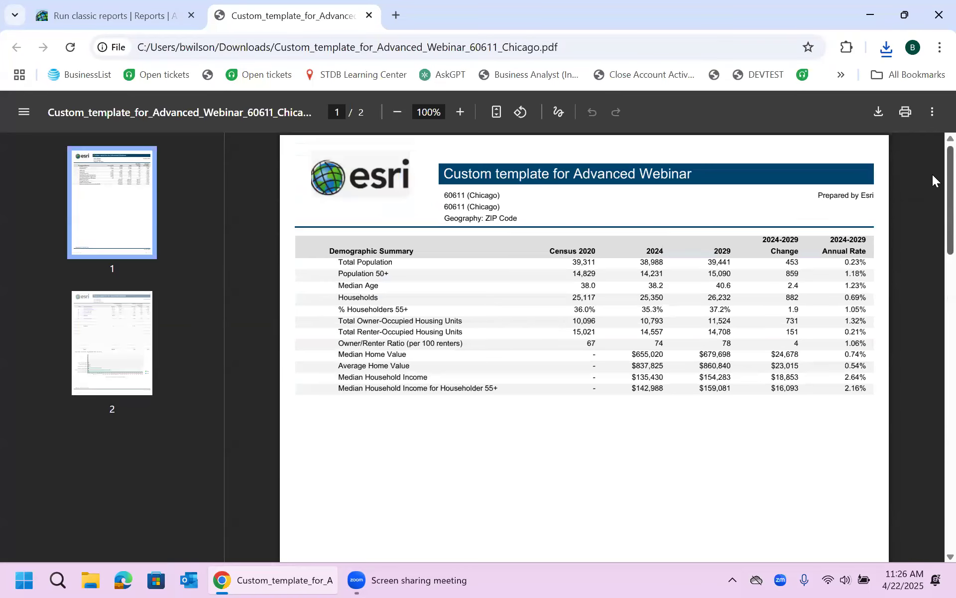
scroll(933, 433, down, 11)
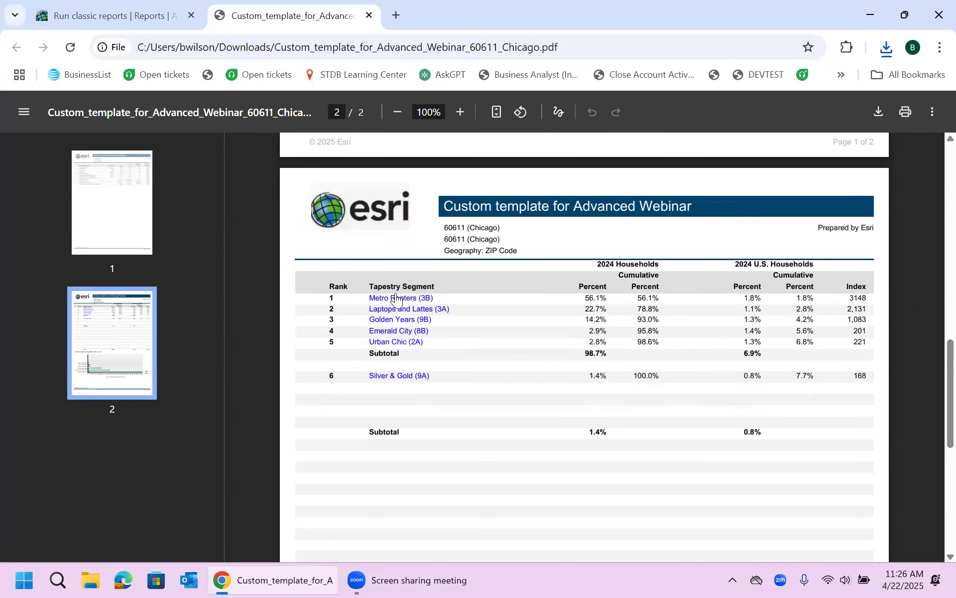
click(394, 299)
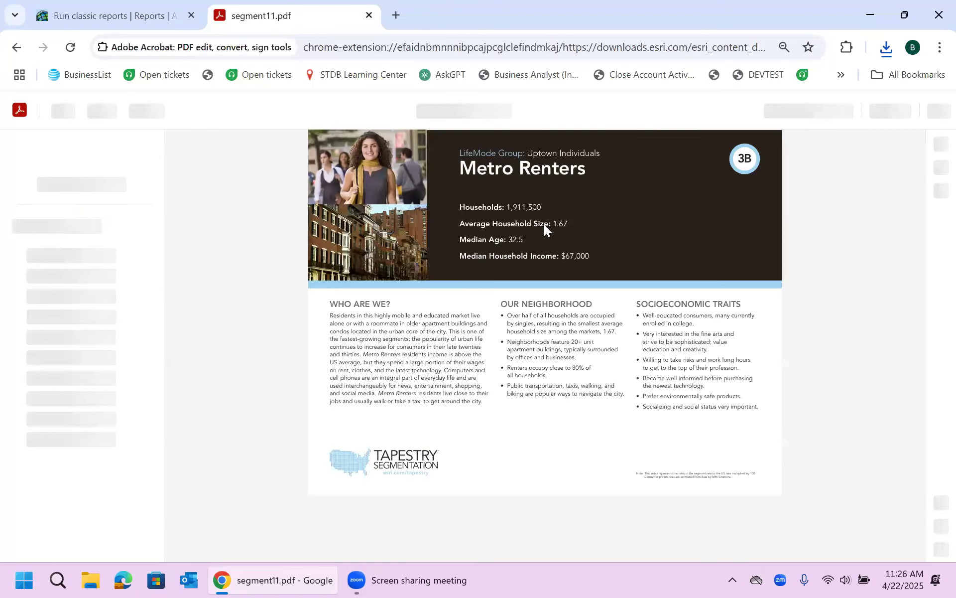
drag(925, 205, 925, 135)
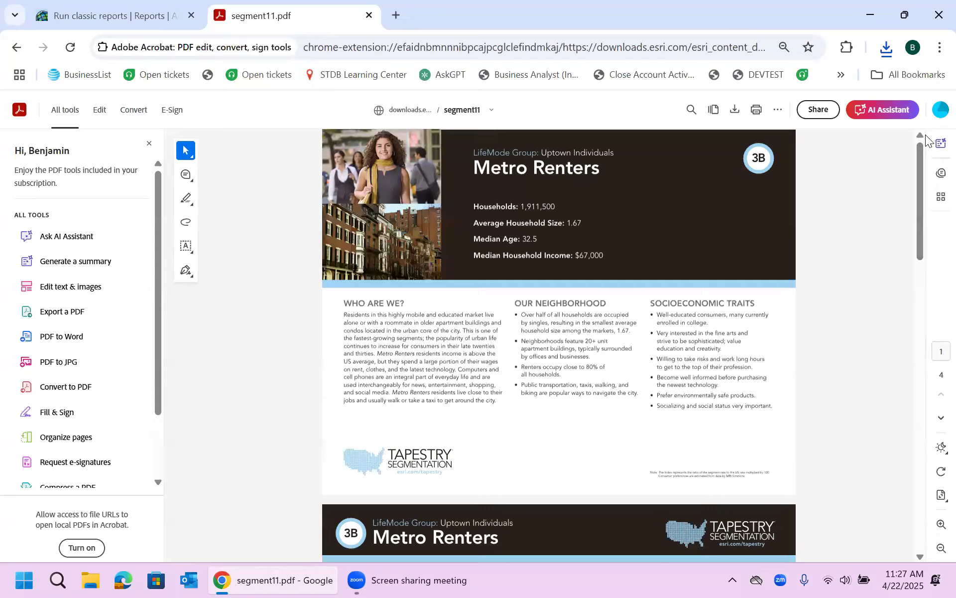
click(369, 16)
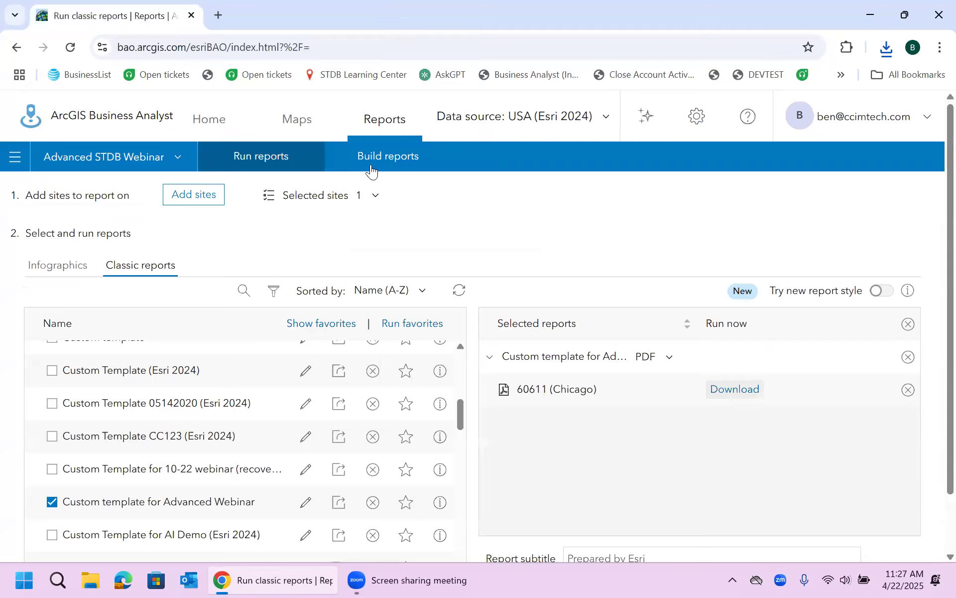
Return to the classic reports page and clear all selected reports from the run list
click(296, 119)
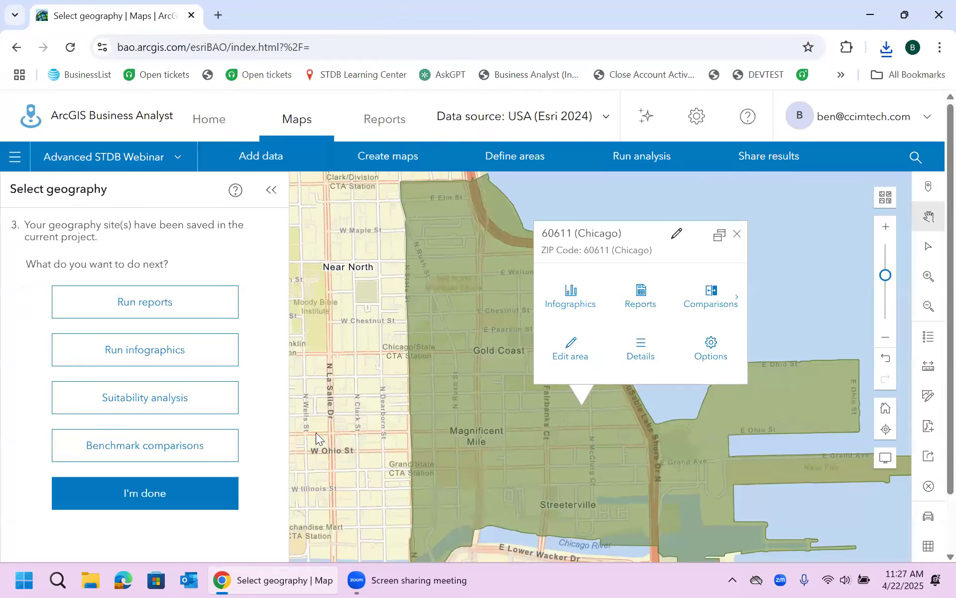
click(383, 131)
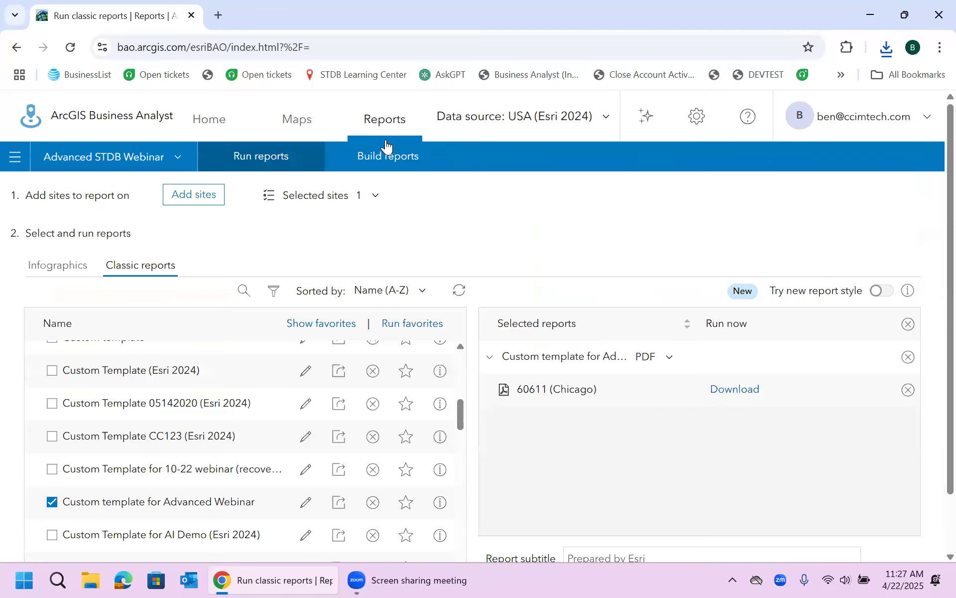
click(908, 325)
Start building an infographic by opening the standard template "Target Market Summary" for modification
mouse_move(269, 160)
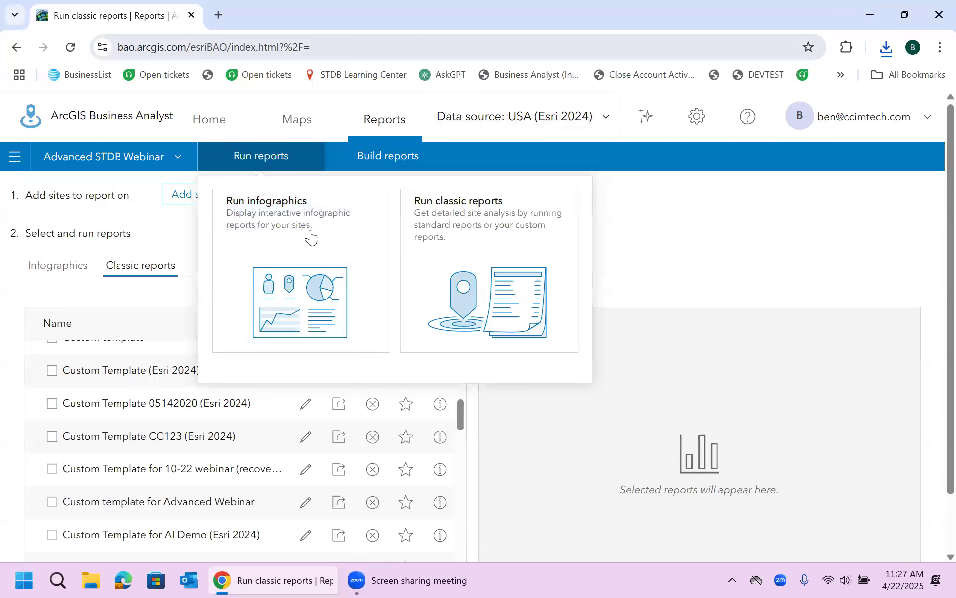
mouse_move(395, 157)
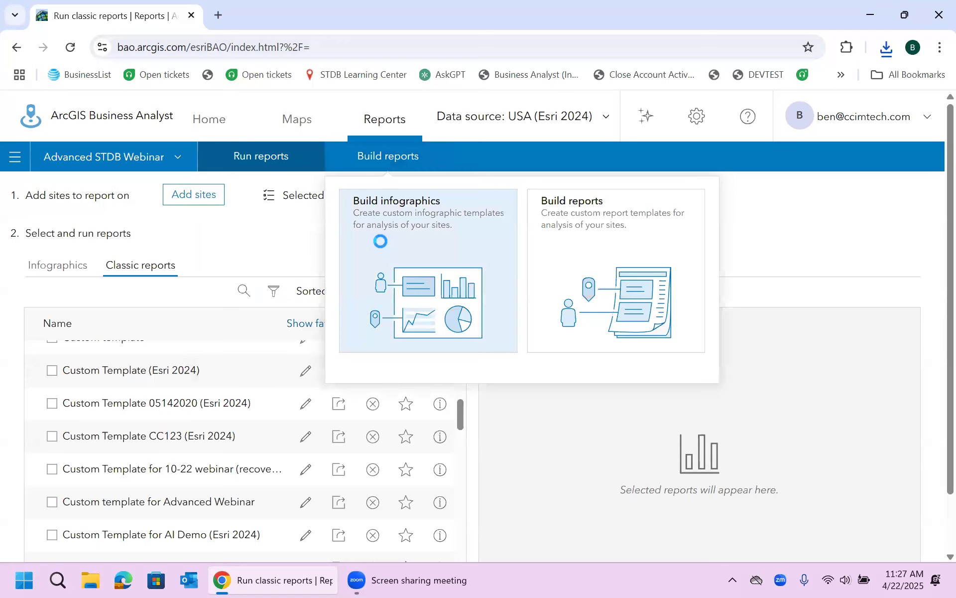
click(381, 241)
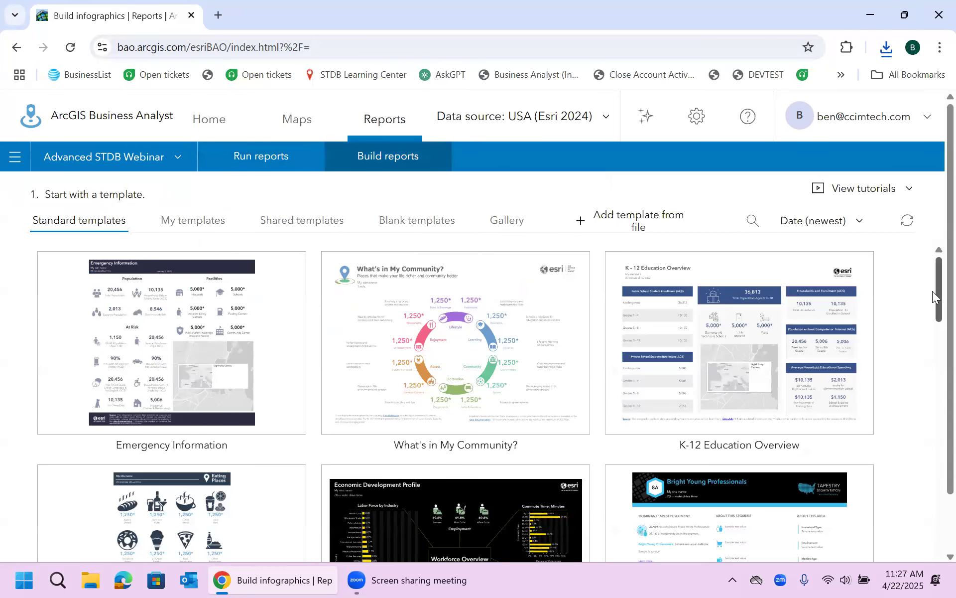
drag(933, 294, 933, 328)
mouse_move(933, 329)
mouse_down()
mouse_move(934, 436)
mouse_move(934, 423)
mouse_up()
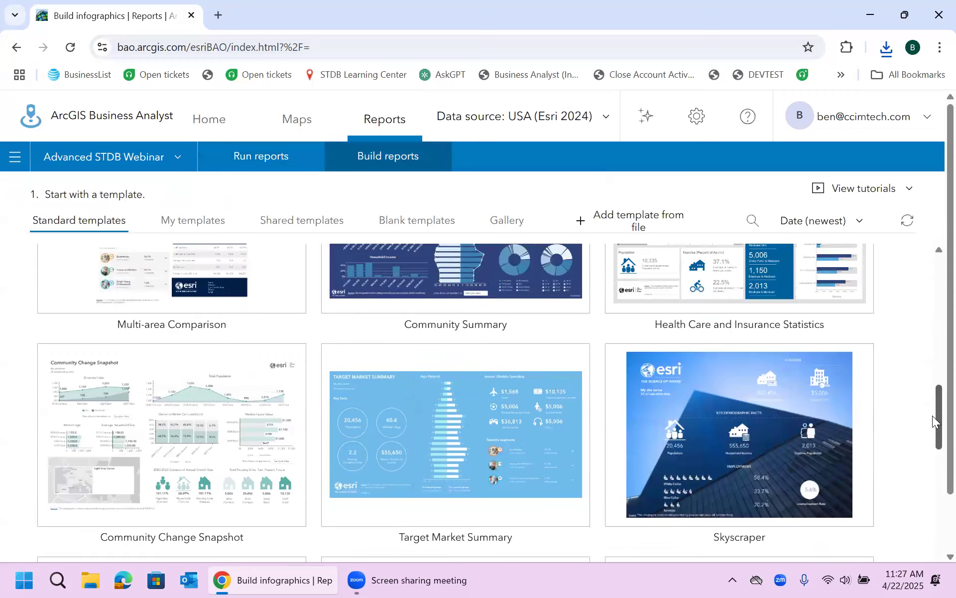
mouse_move(444, 442)
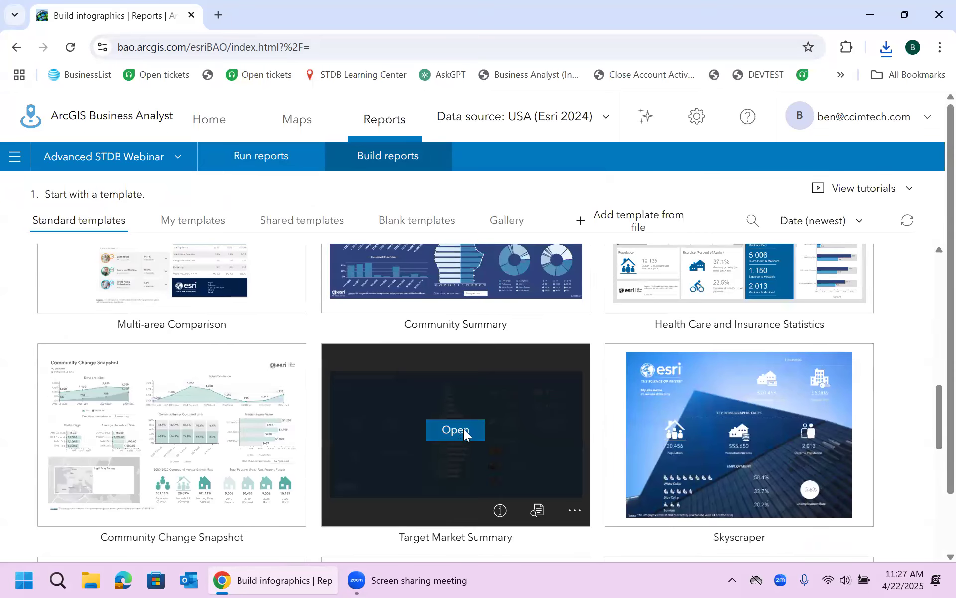
click(463, 429)
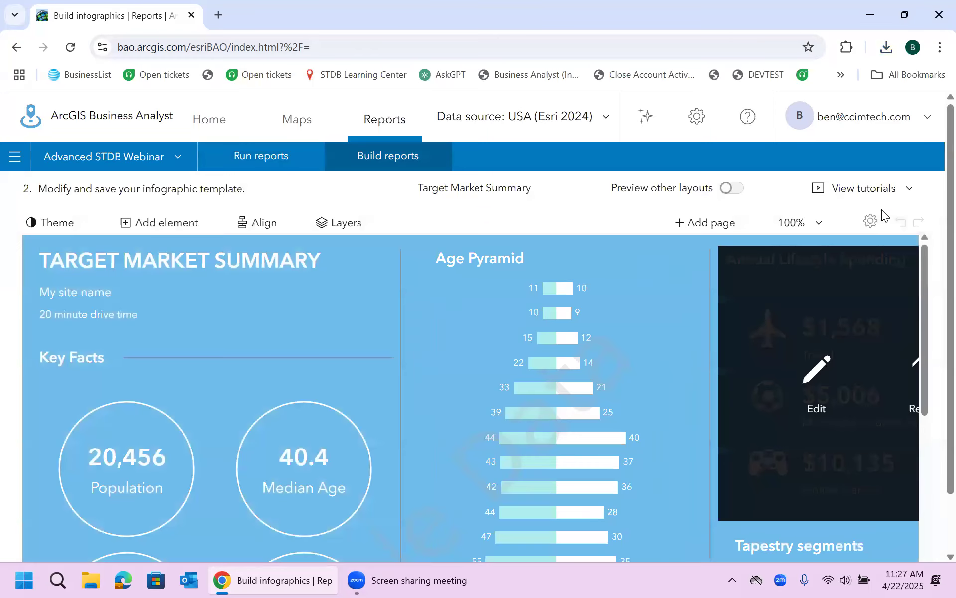
Start replacing the Age Pyramid panel of the infographic with a pre-made nearby points of interest table
scroll(933, 221, down, 2)
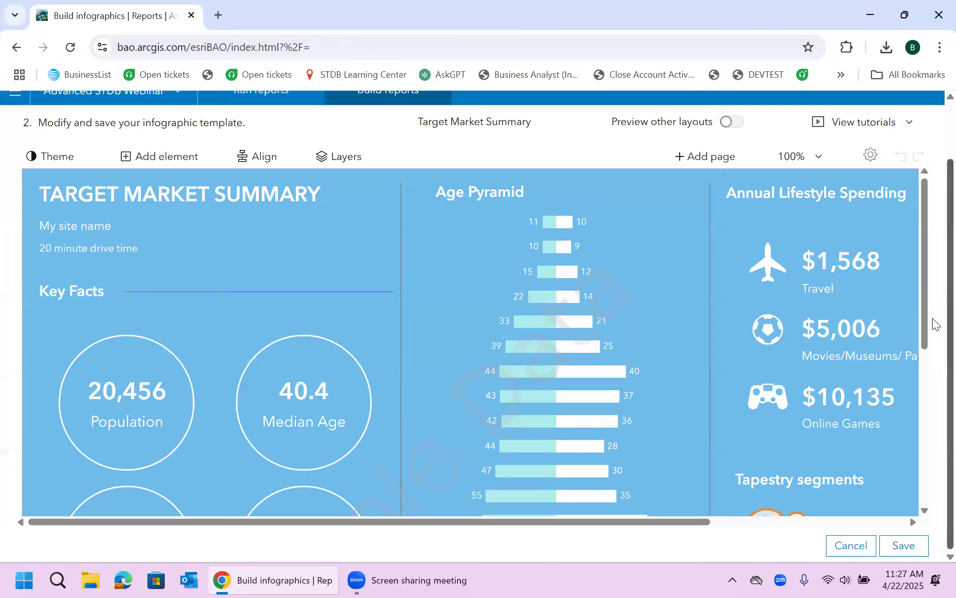
drag(924, 267, 935, 222)
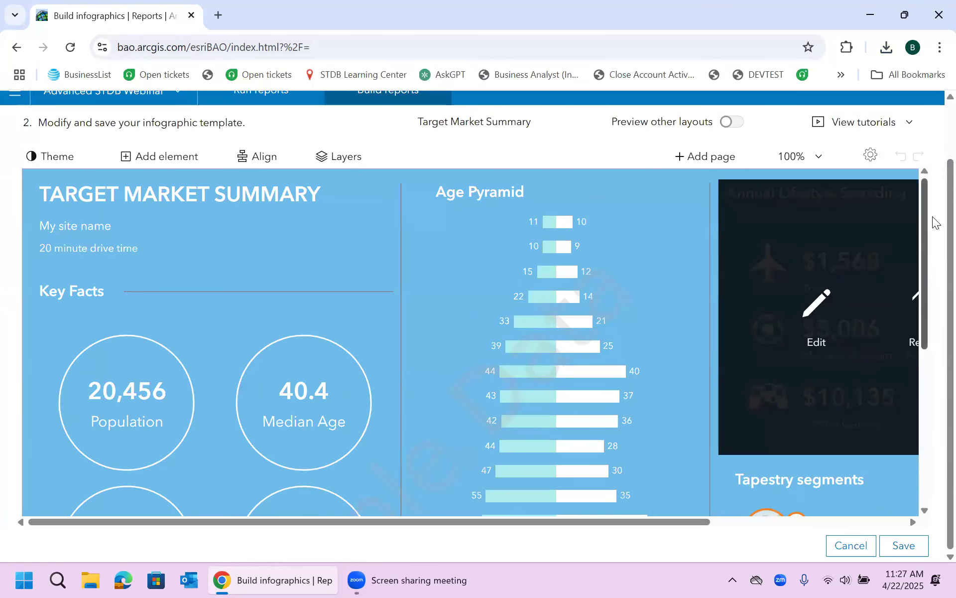
mouse_move(538, 441)
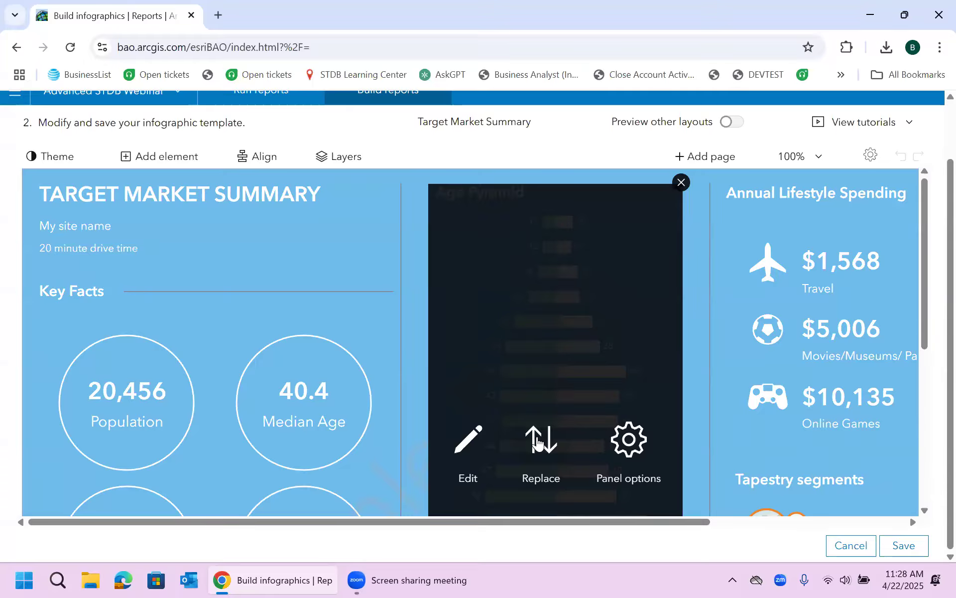
click(538, 441)
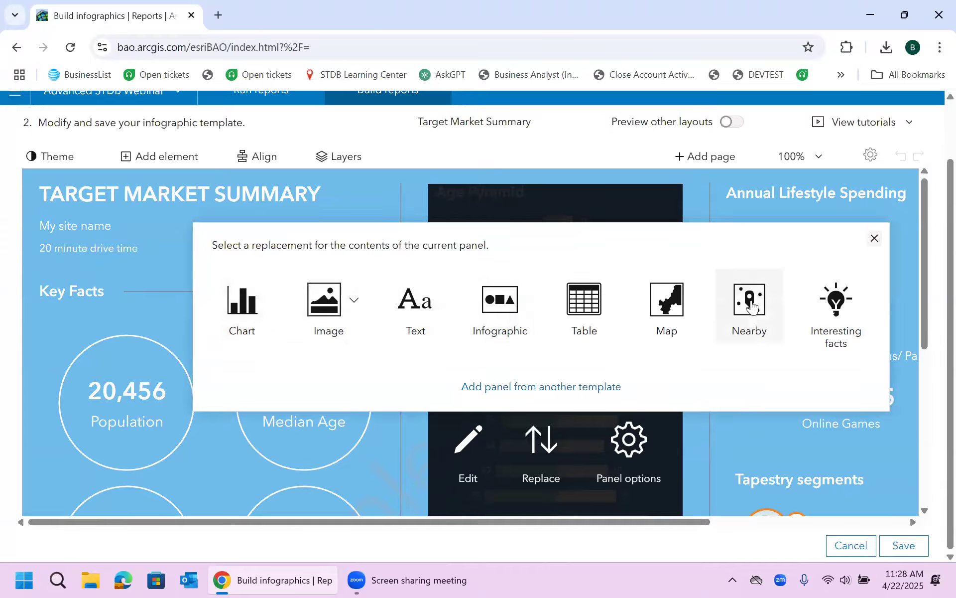
click(751, 305)
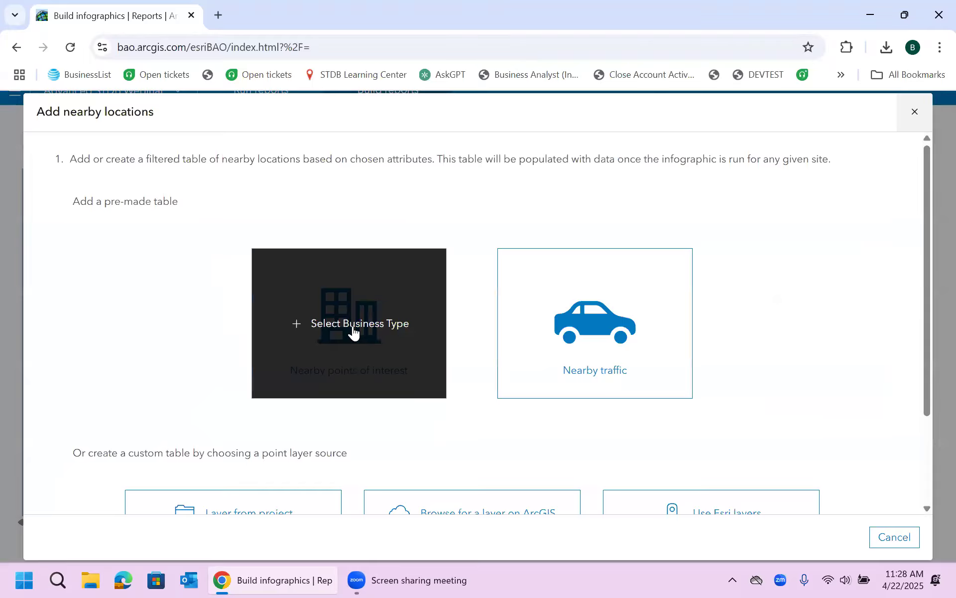
click(353, 332)
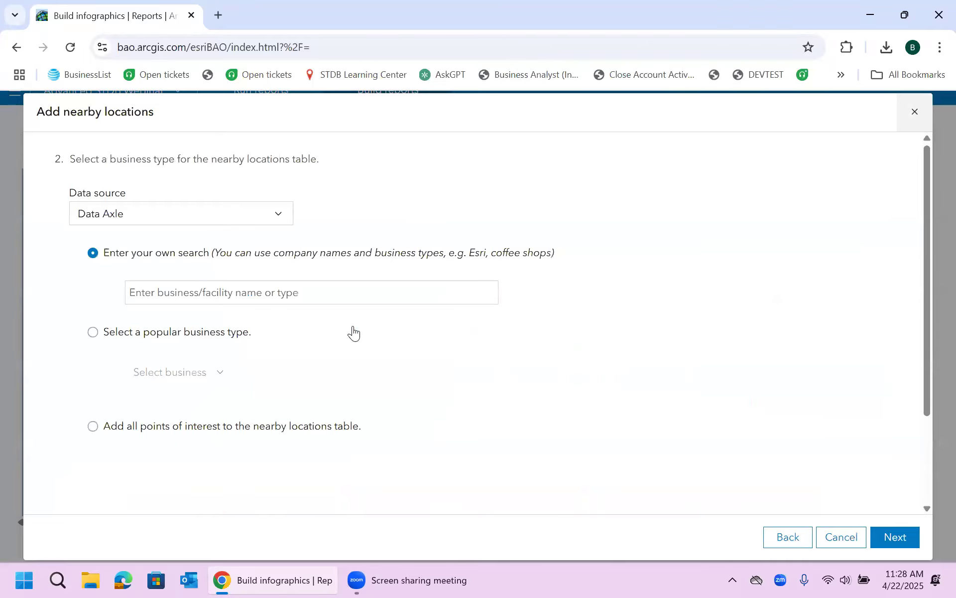
Choose Carwashes under Auto Repair Services & Parking as the popular business type and apply the nearby locations as a table
click(204, 294)
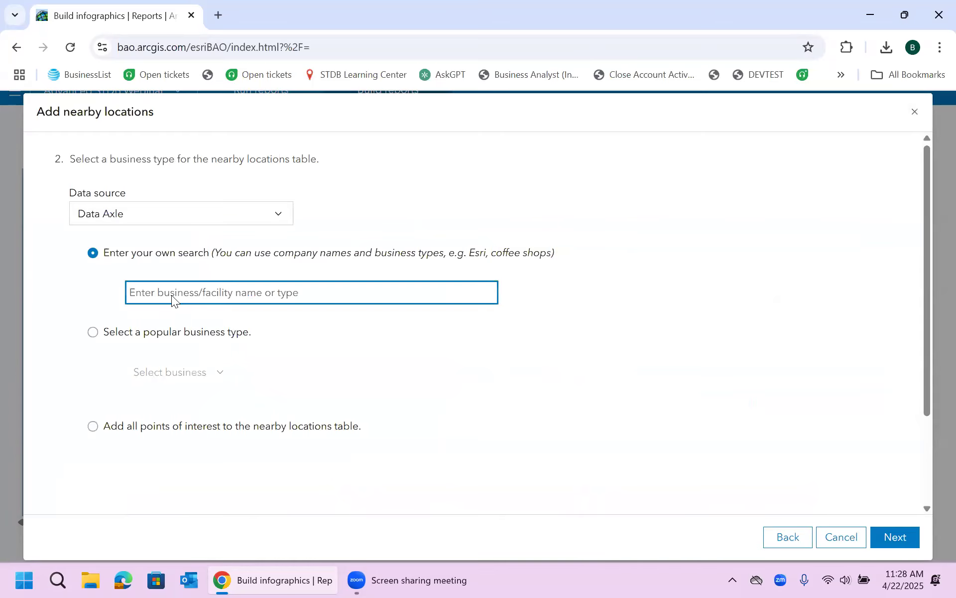
click(93, 335)
click(222, 375)
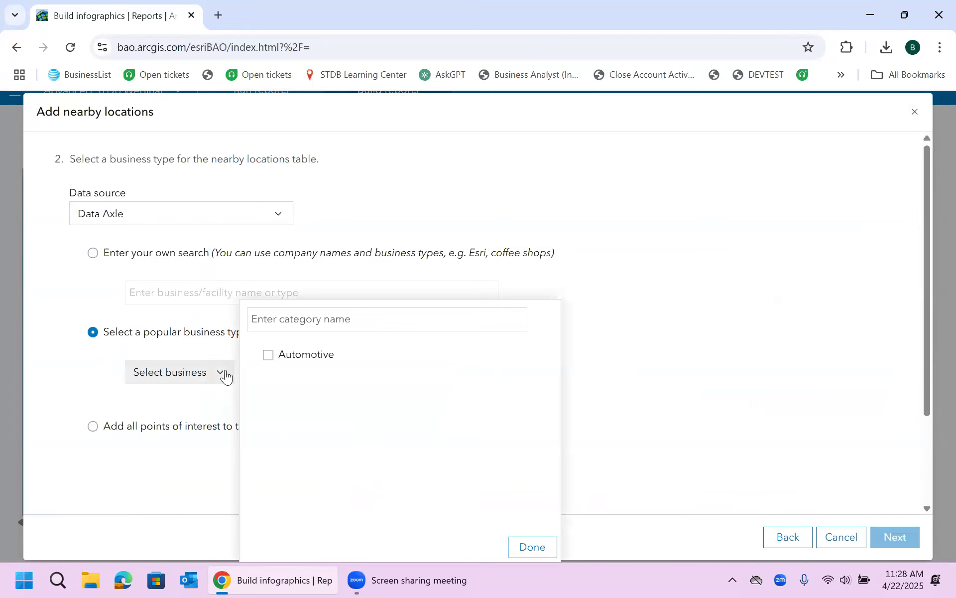
click(249, 357)
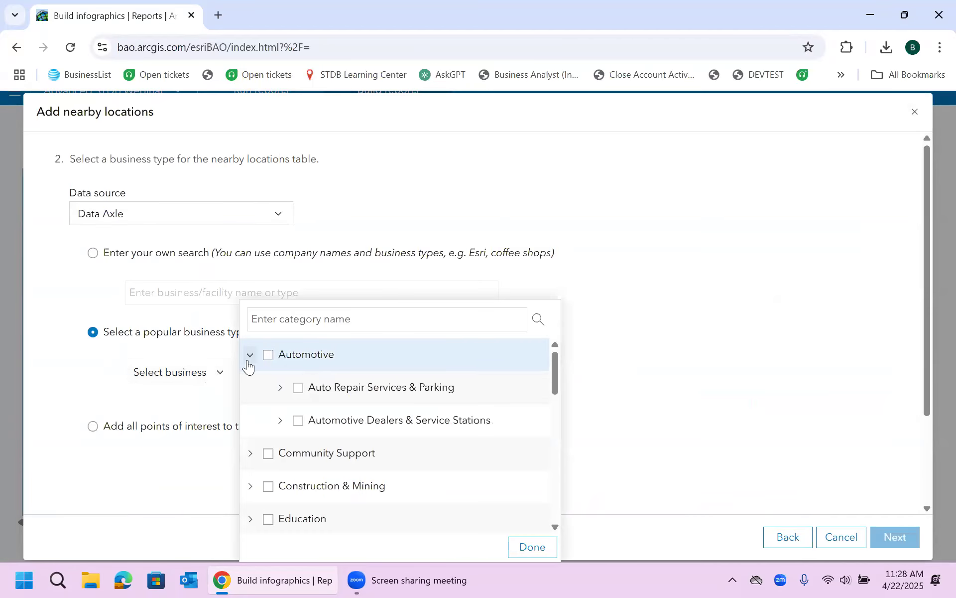
click(280, 388)
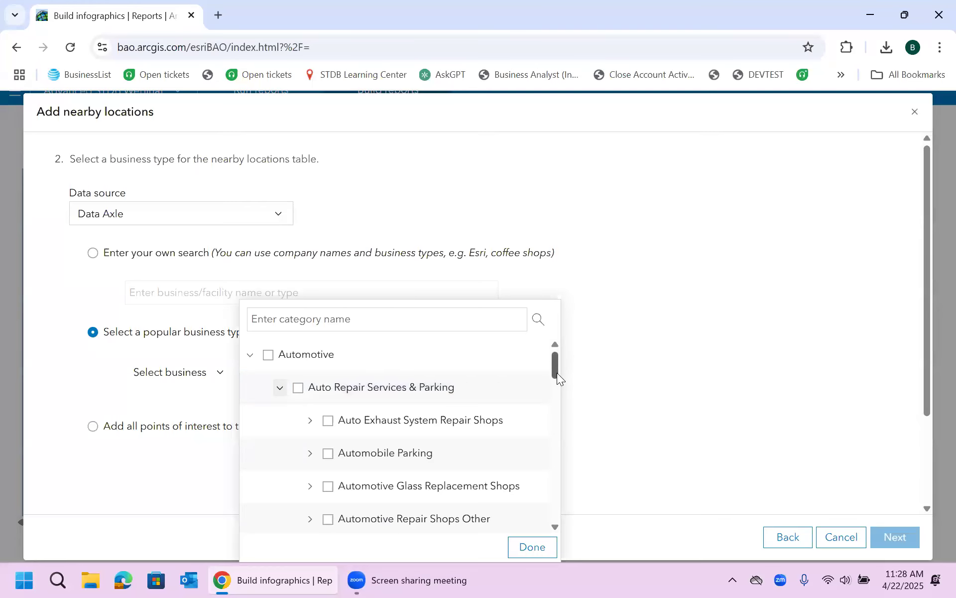
scroll(556, 375, down, 3)
click(323, 457)
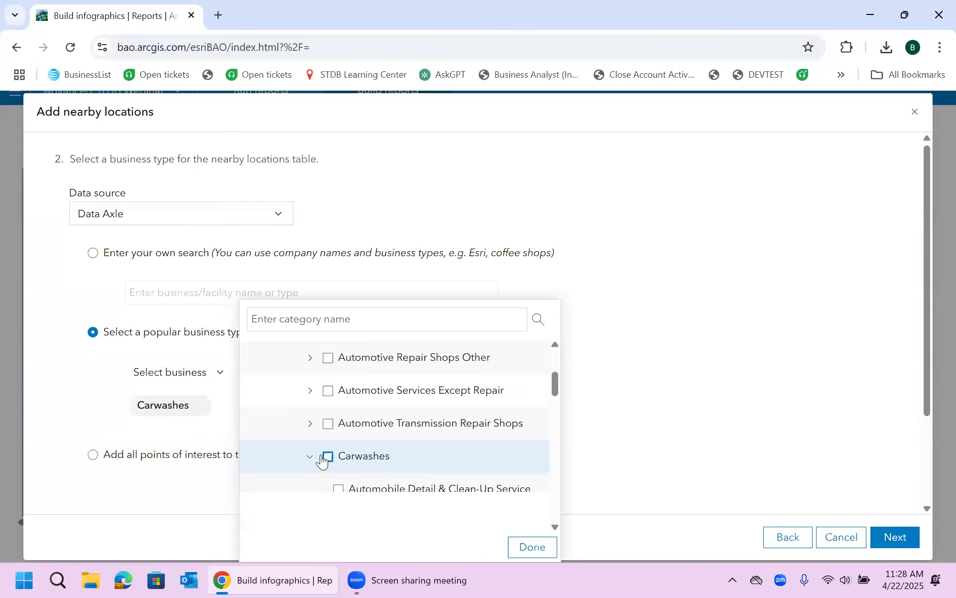
click(897, 542)
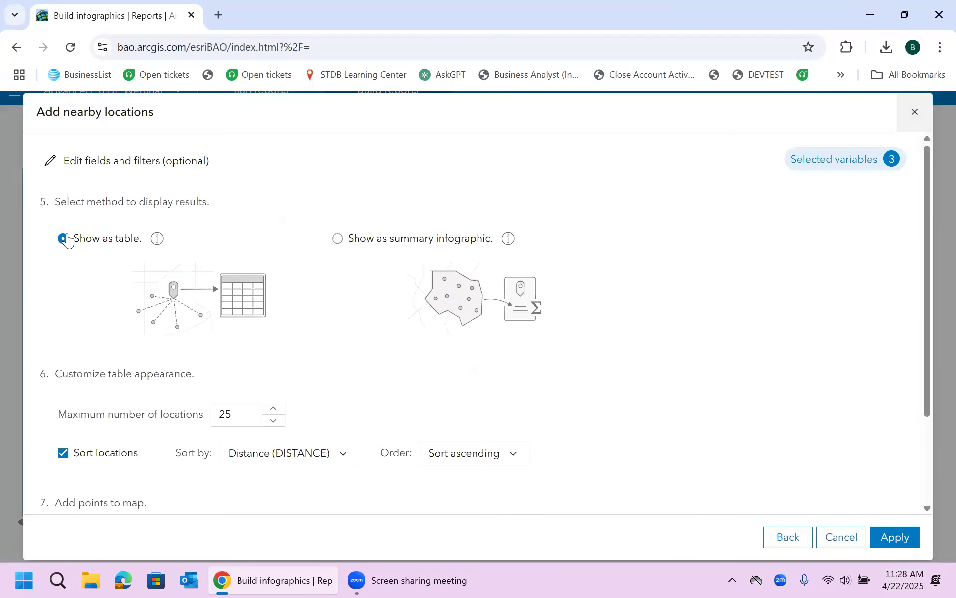
click(889, 539)
mouse_move(535, 339)
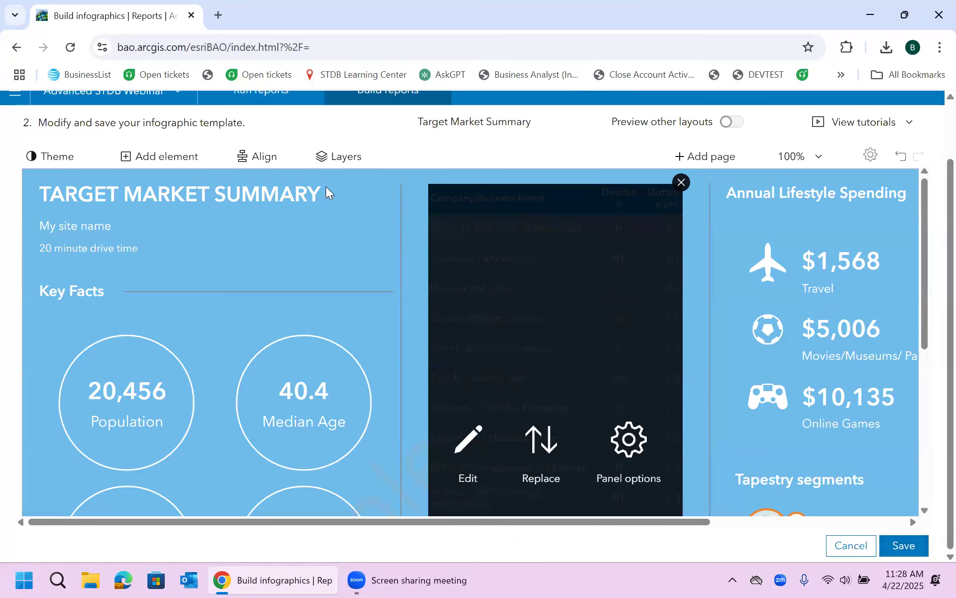
Examine the replacement options and image properties of the Esri logo panel in the infographic's footer, leaving without applying changes
mouse_move(924, 257)
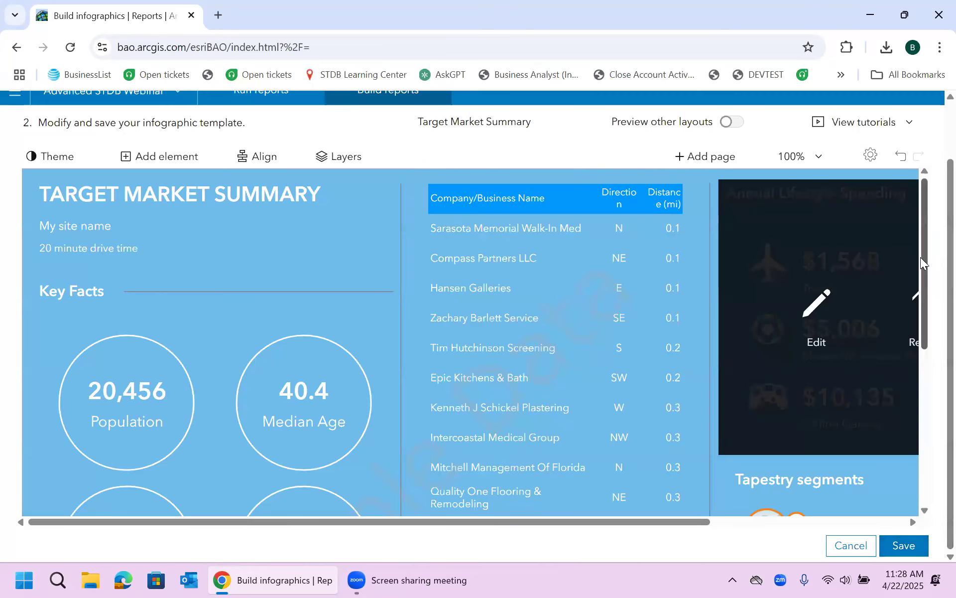
scroll(933, 421, down, 5)
mouse_move(251, 402)
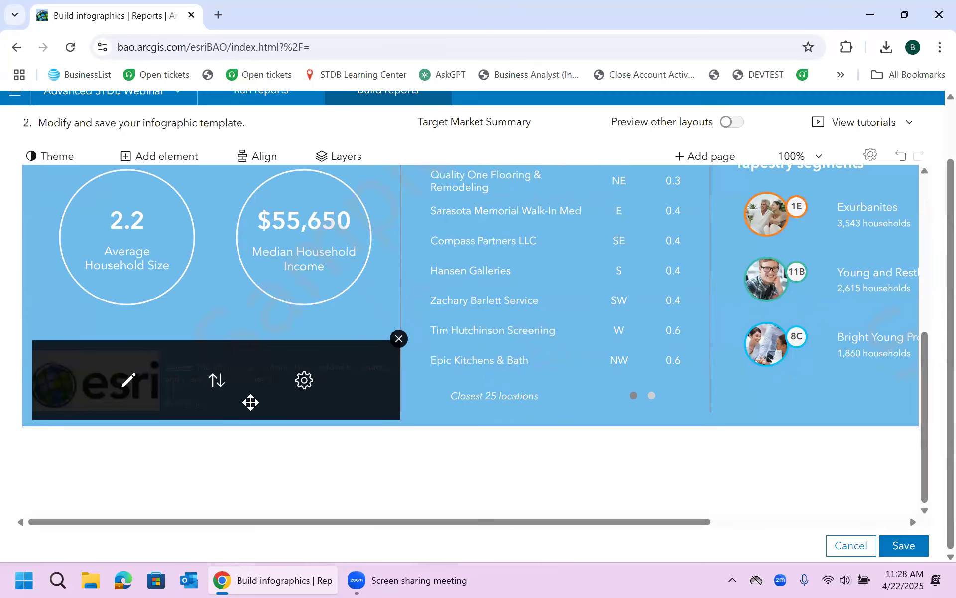
click(212, 383)
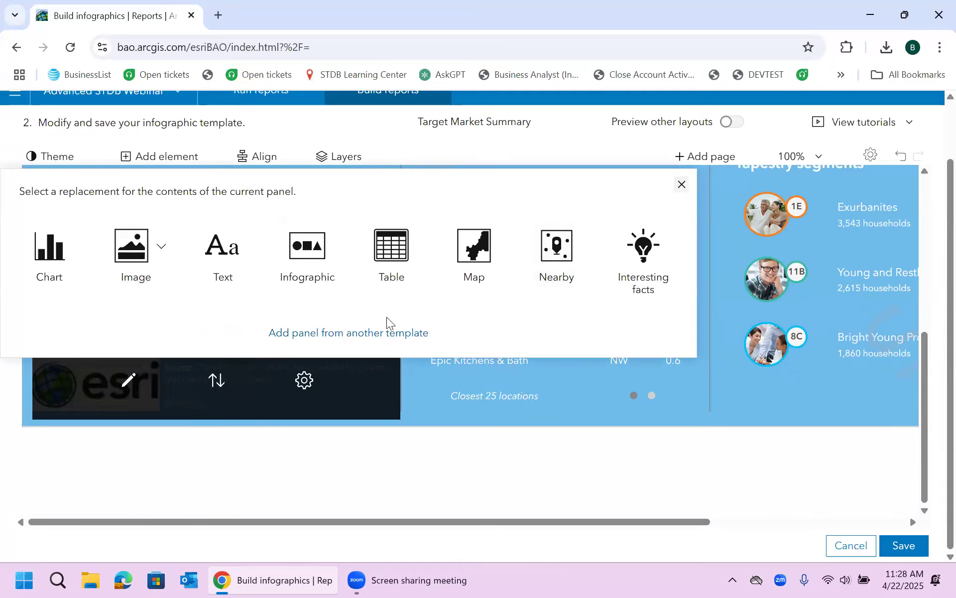
click(128, 383)
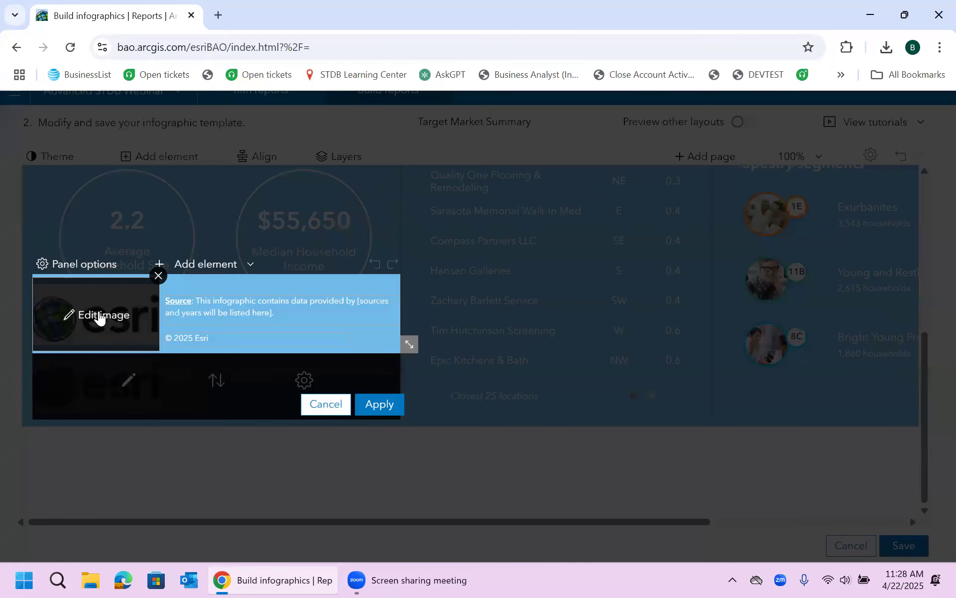
click(99, 318)
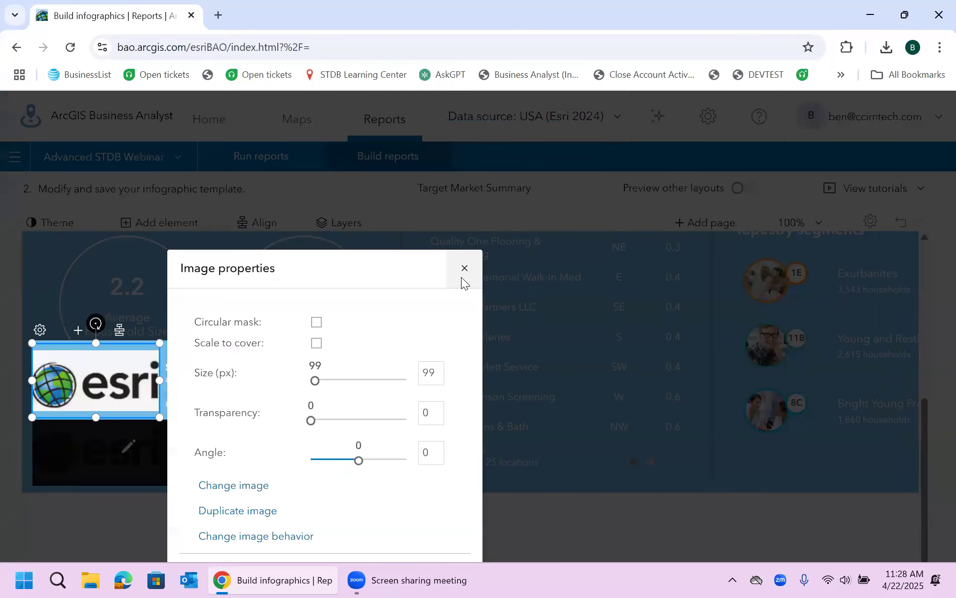
click(461, 277)
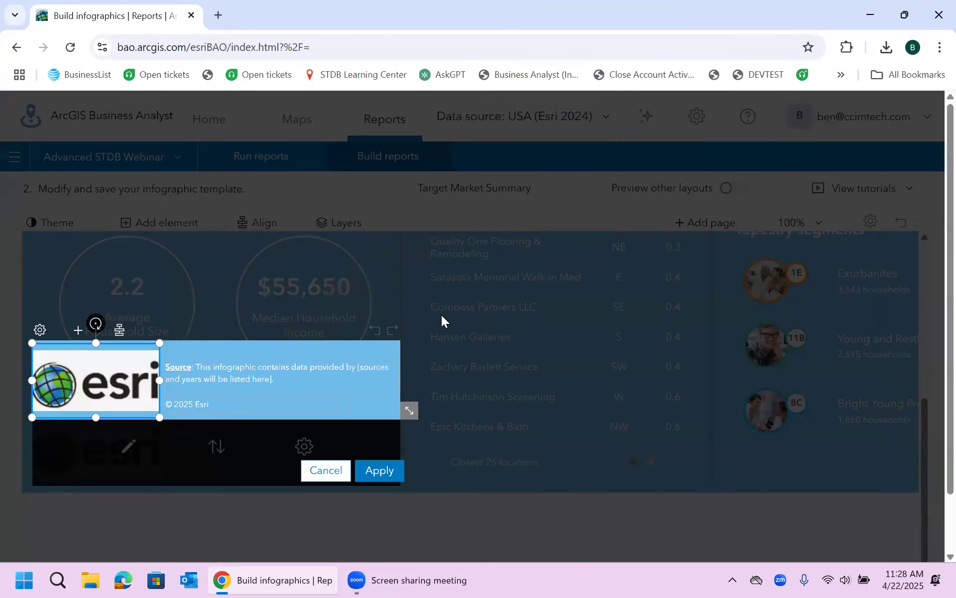
click(319, 470)
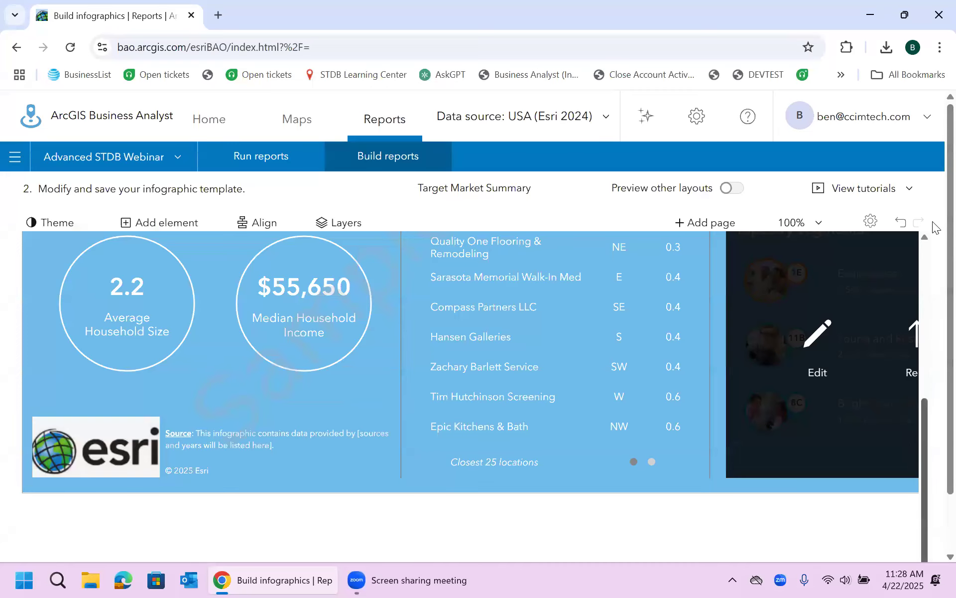
scroll(935, 228, up, 5)
scroll(935, 313, down, 2)
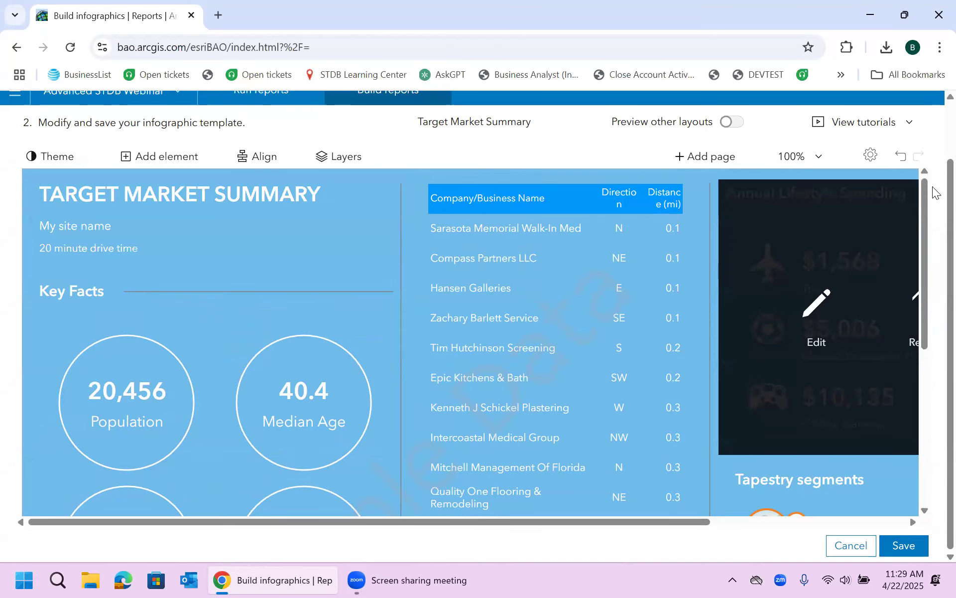
Leave the infographic builder for the run infographics page and list only the gallery infographics, with the standard infographics collapsed
scroll(936, 184, up, 2)
click(259, 162)
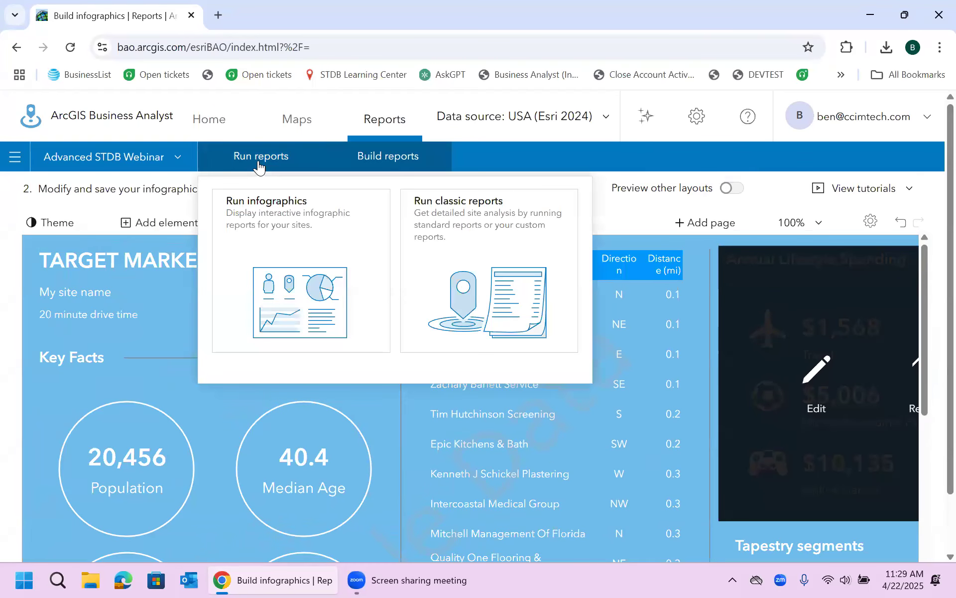
click(267, 246)
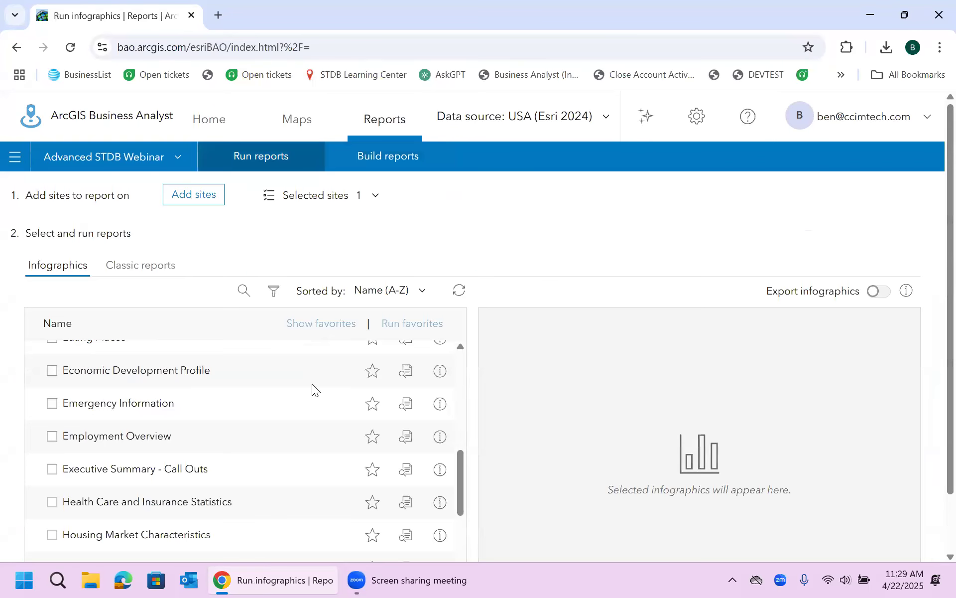
drag(461, 483, 481, 380)
click(35, 423)
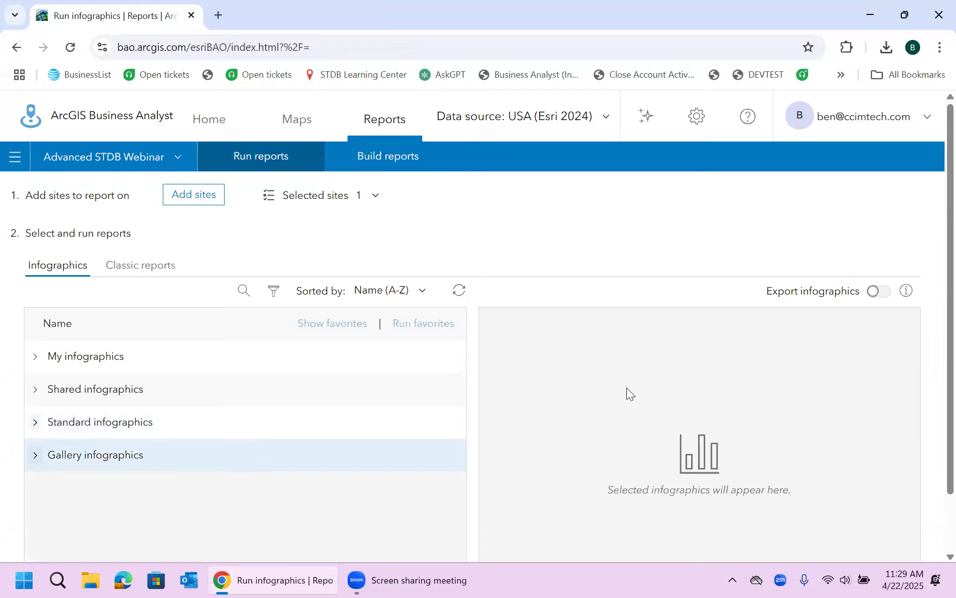
scroll(933, 333, down, 1)
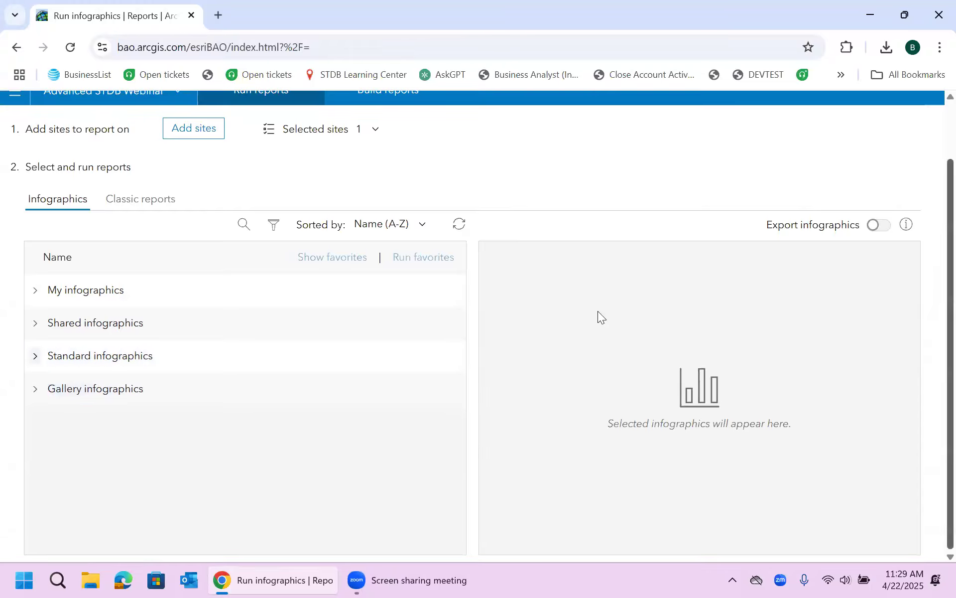
click(36, 394)
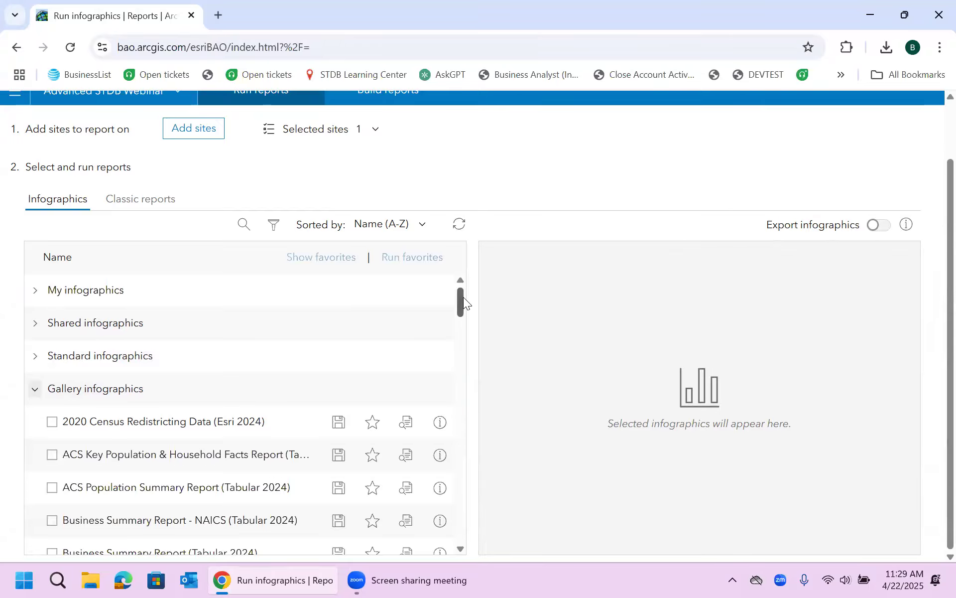
Preview several gallery infographics, including ACS Population Summary Report and Chain Link, and look through more of the list
drag(463, 298, 464, 307)
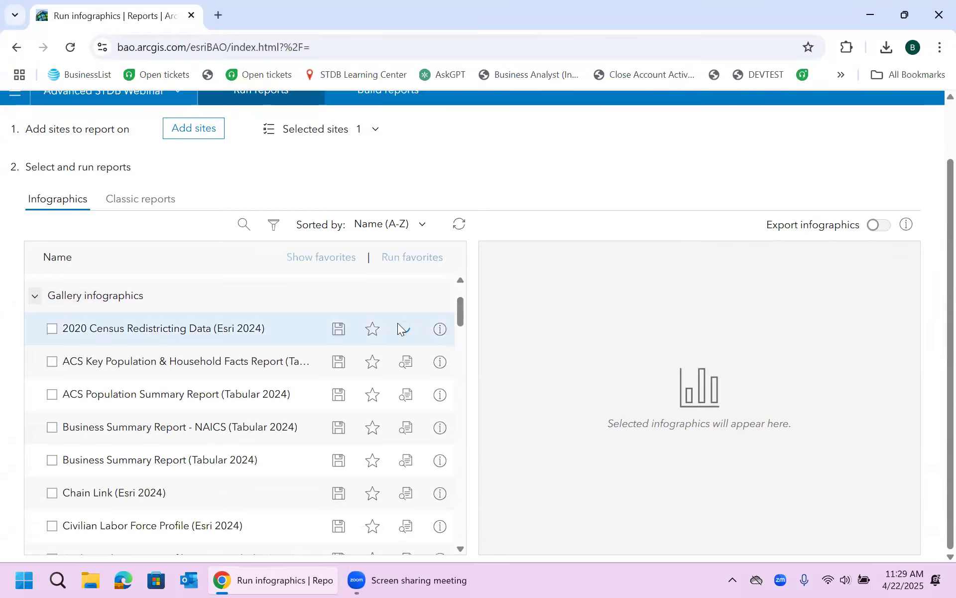
mouse_move(403, 333)
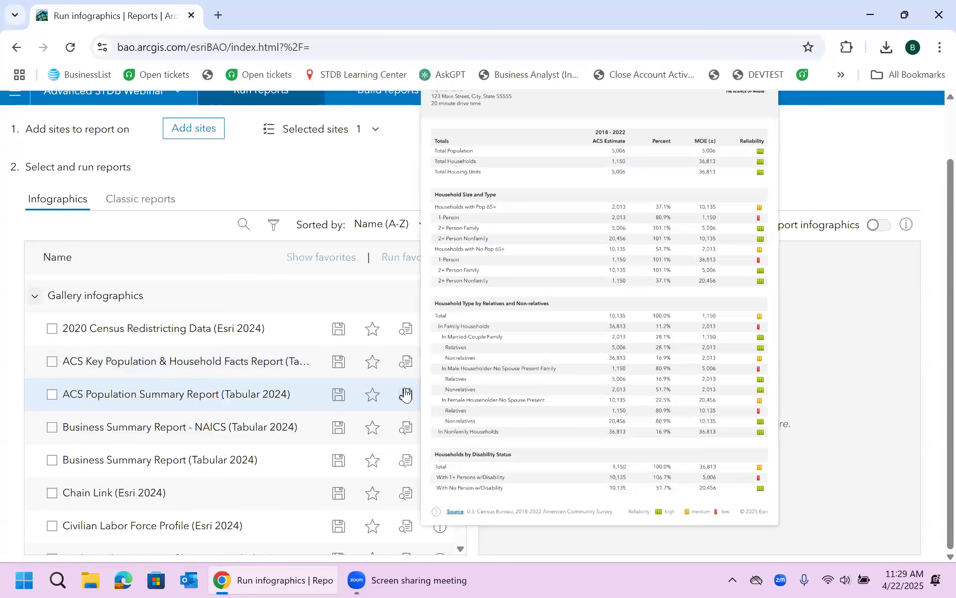
mouse_move(406, 428)
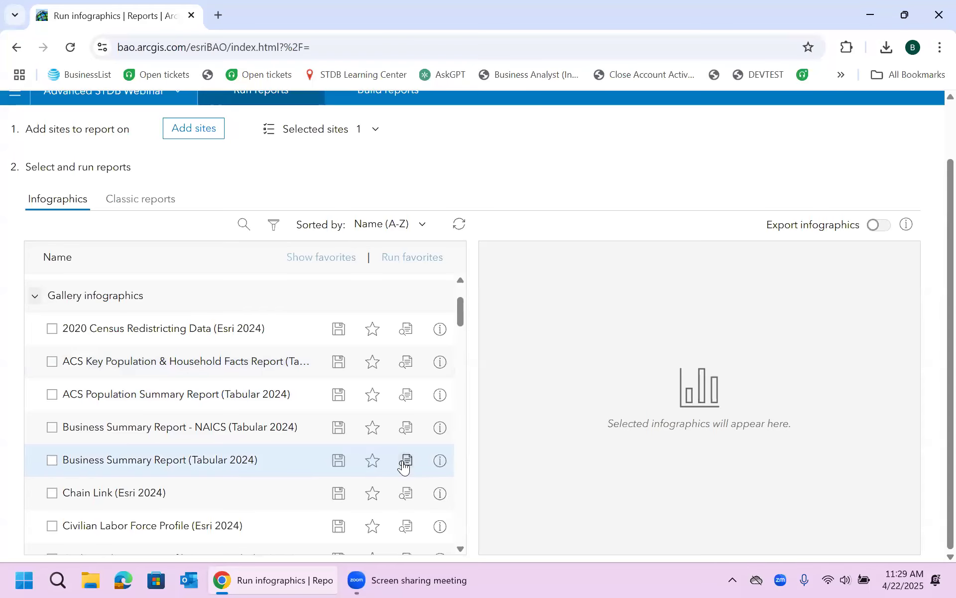
mouse_move(405, 495)
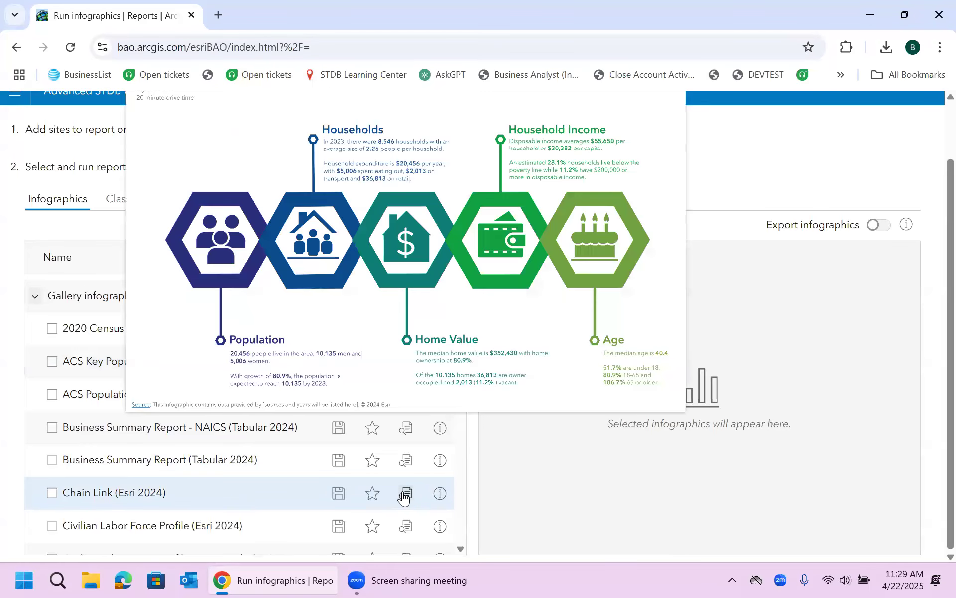
mouse_move(404, 529)
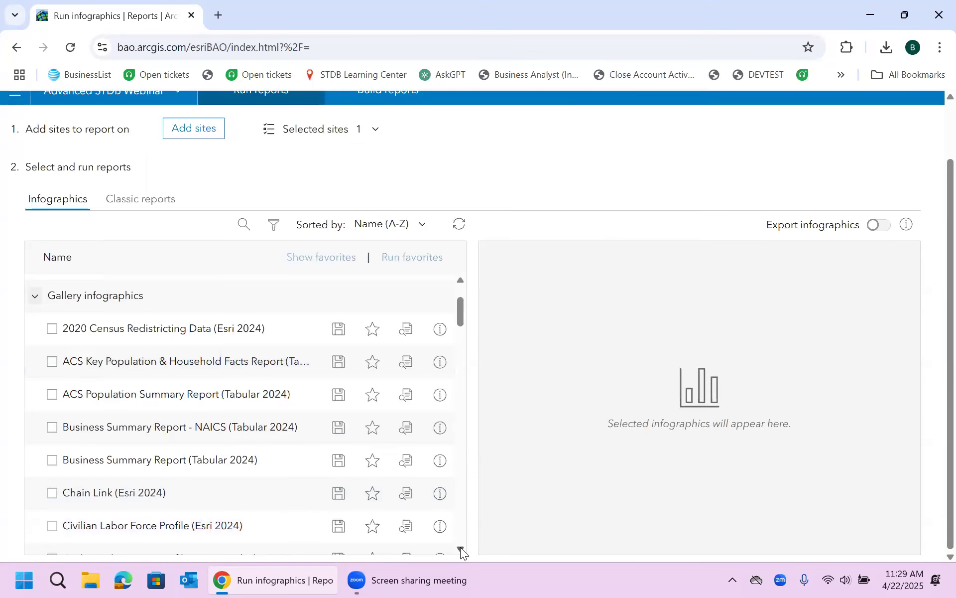
scroll(460, 547, down, 3)
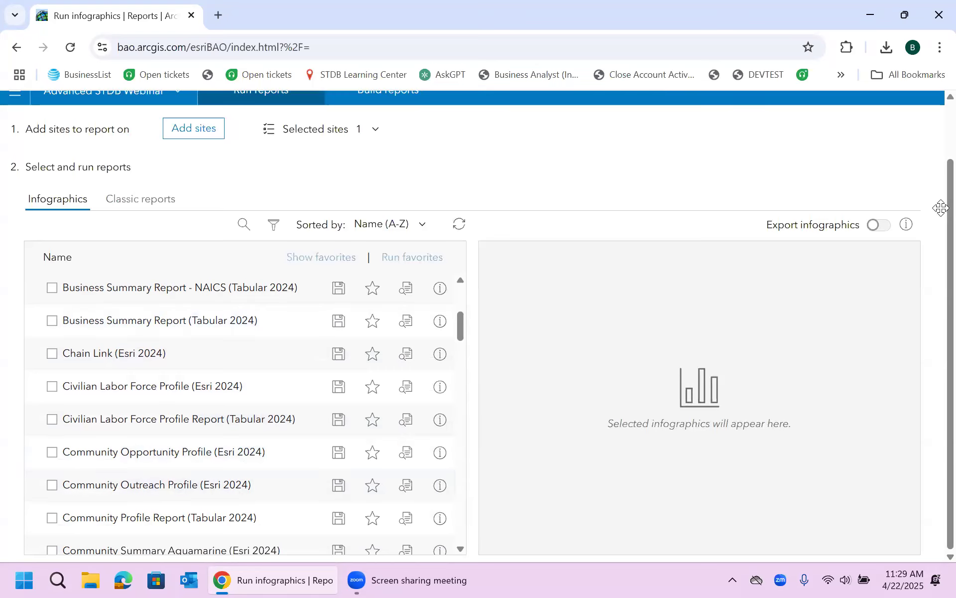
Return to the map, clear all its contents including the 60611 (Chicago) site, and collapse the Select geography pane
scroll(941, 207, up, 2)
click(288, 122)
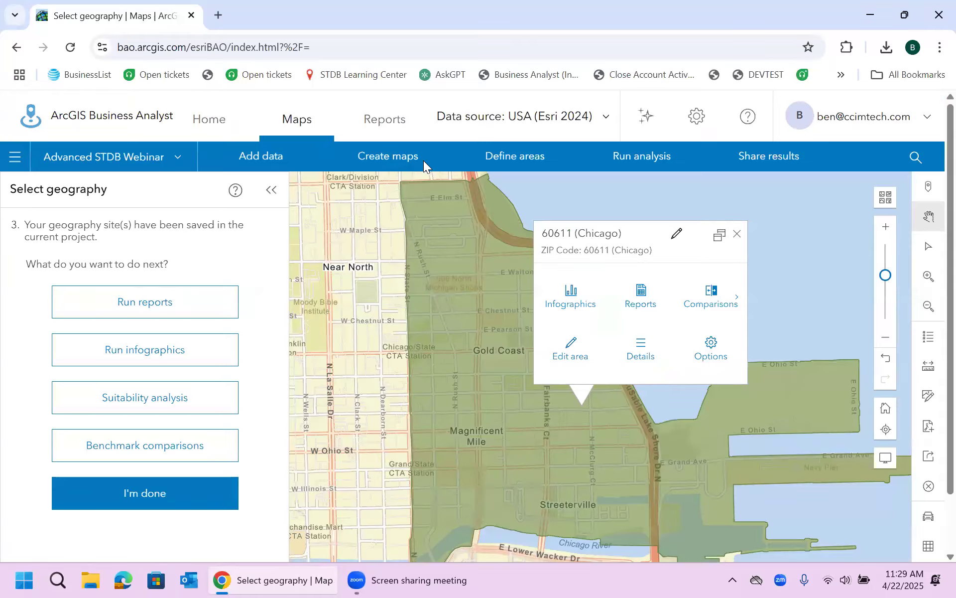
click(929, 486)
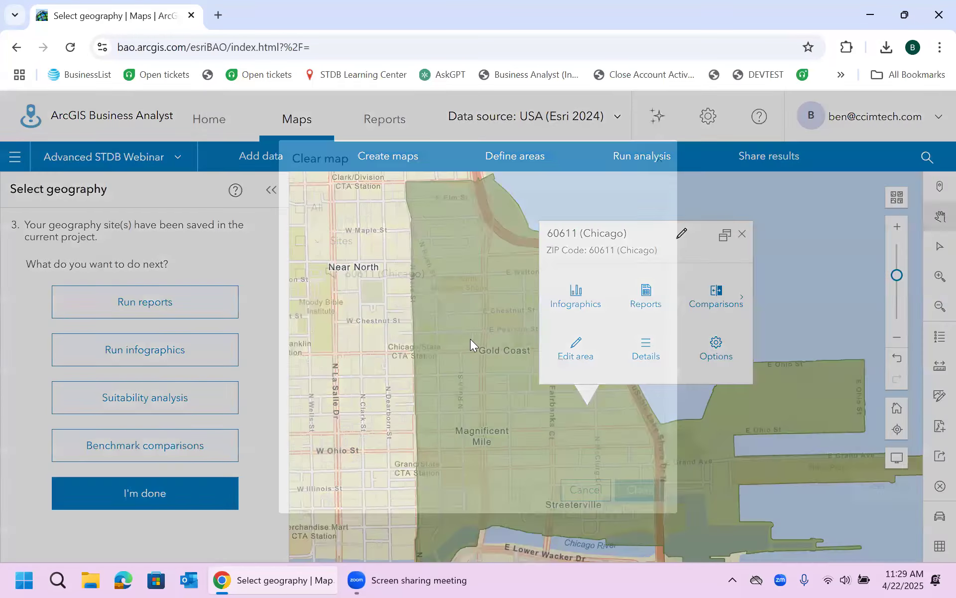
key(space)
click(636, 486)
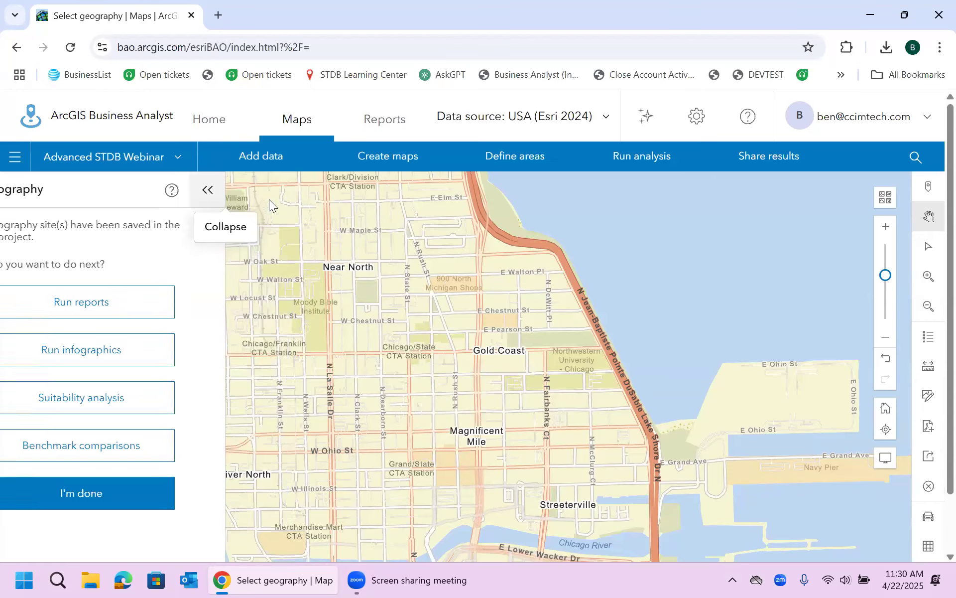
click(269, 199)
Review the HVAC Industrial Space Potential Acquisitions spreadsheet in Excel, close it, and switch back to ArcGIS Business Analyst in Chrome
click(871, 20)
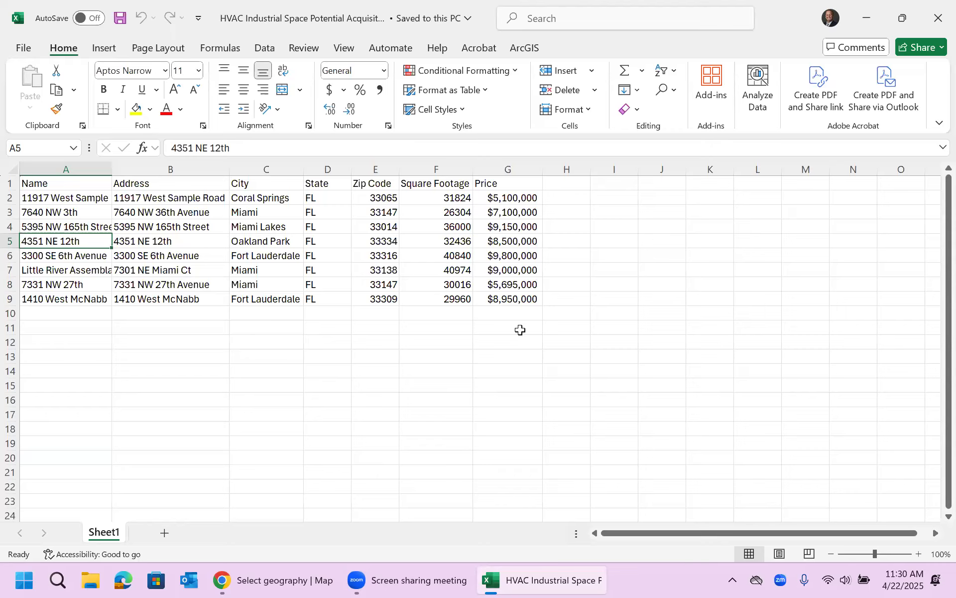
click(936, 20)
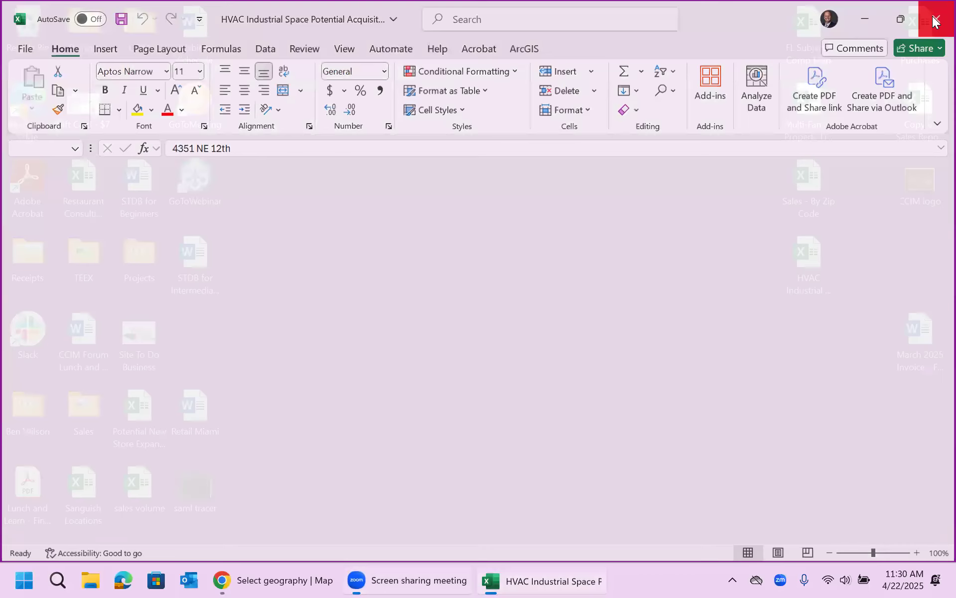
click(276, 580)
Start a file import into the project using the HVAC Industrial Space Potential Acquisitions spreadsheet from the Desktop
click(262, 163)
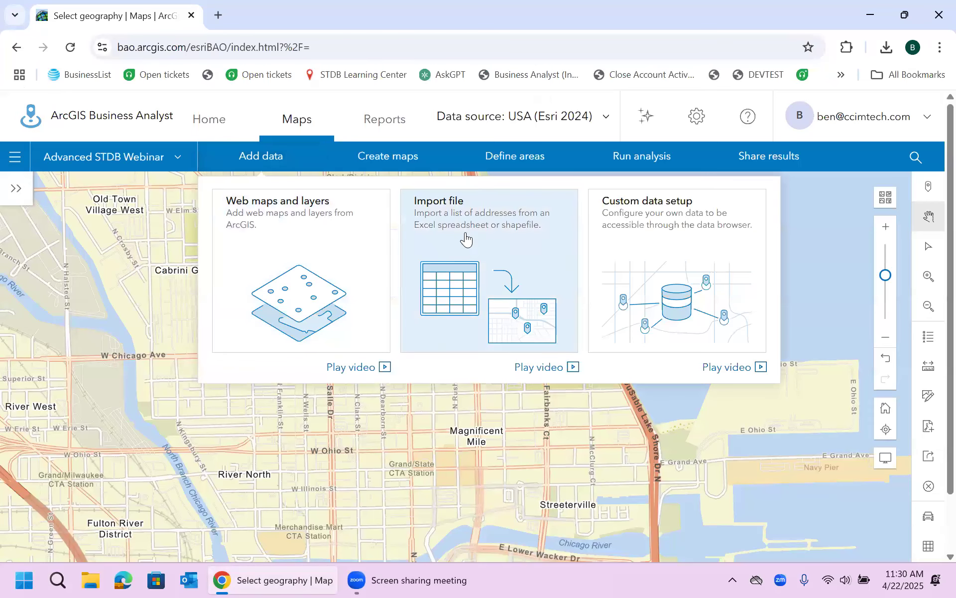
click(465, 232)
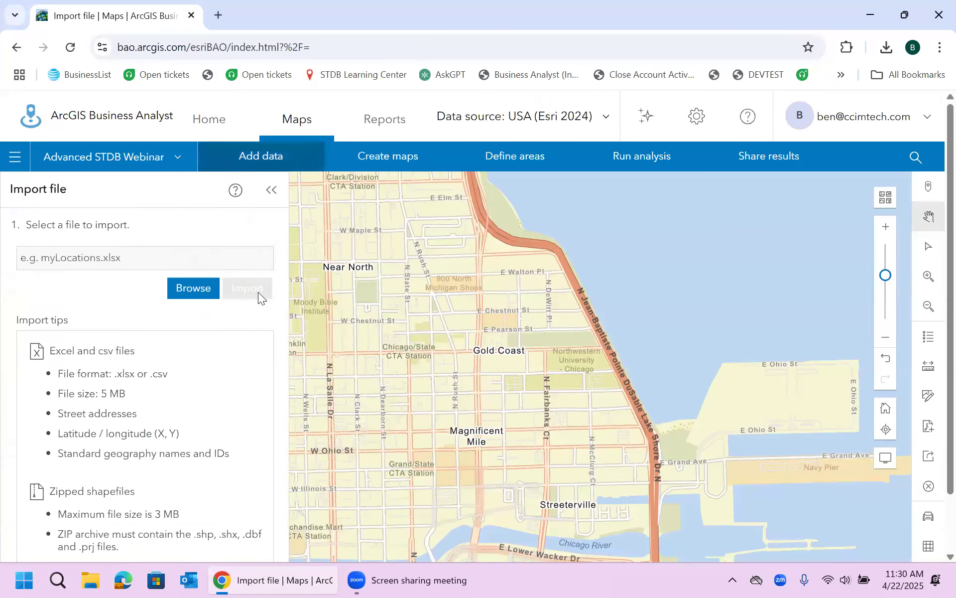
click(198, 294)
drag(465, 103, 475, 156)
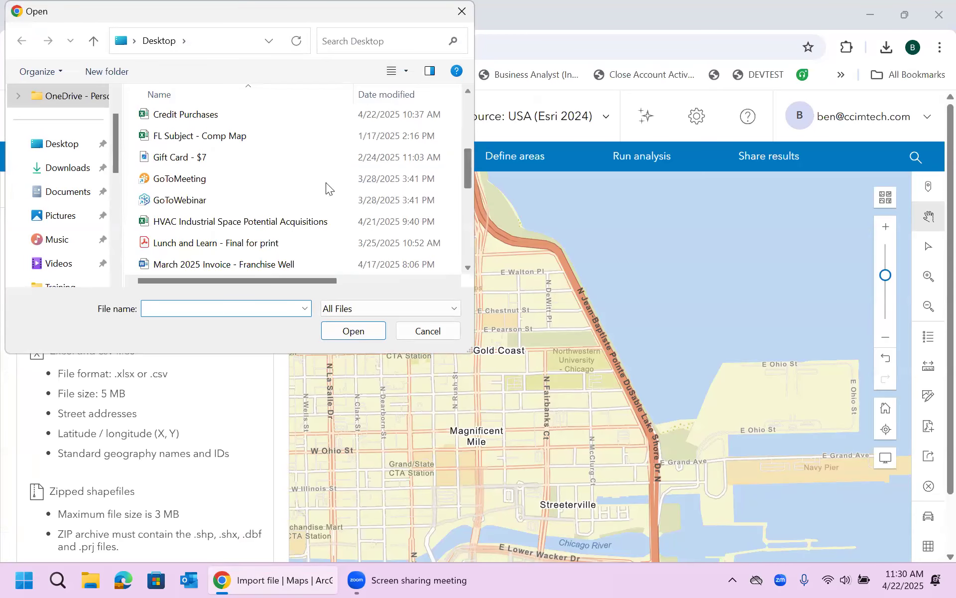
double_click(260, 218)
click(249, 286)
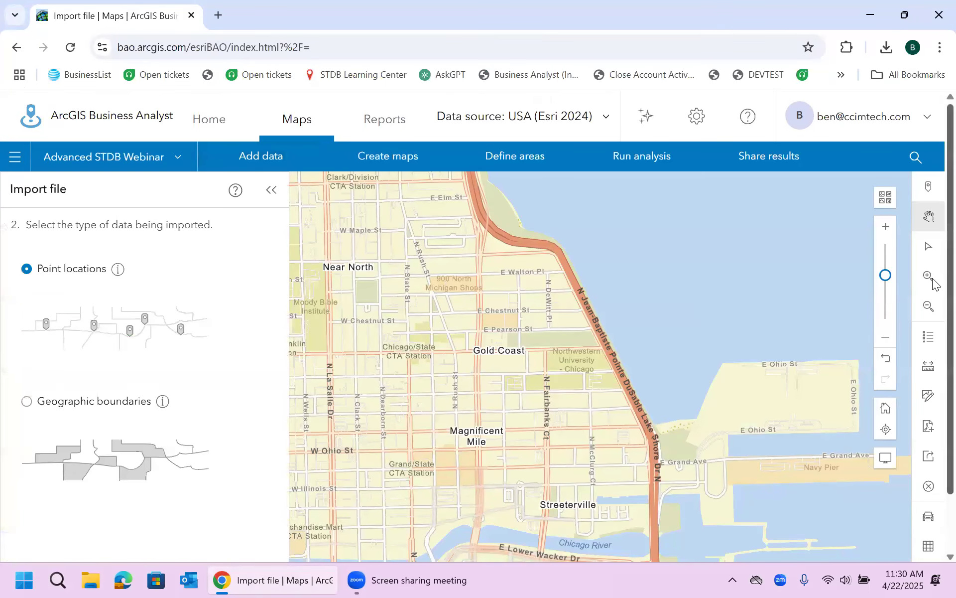
Import the spreadsheet data as point locations, accepting the location matching settings and the default single-symbol clustered style
scroll(933, 395, down, 2)
click(214, 545)
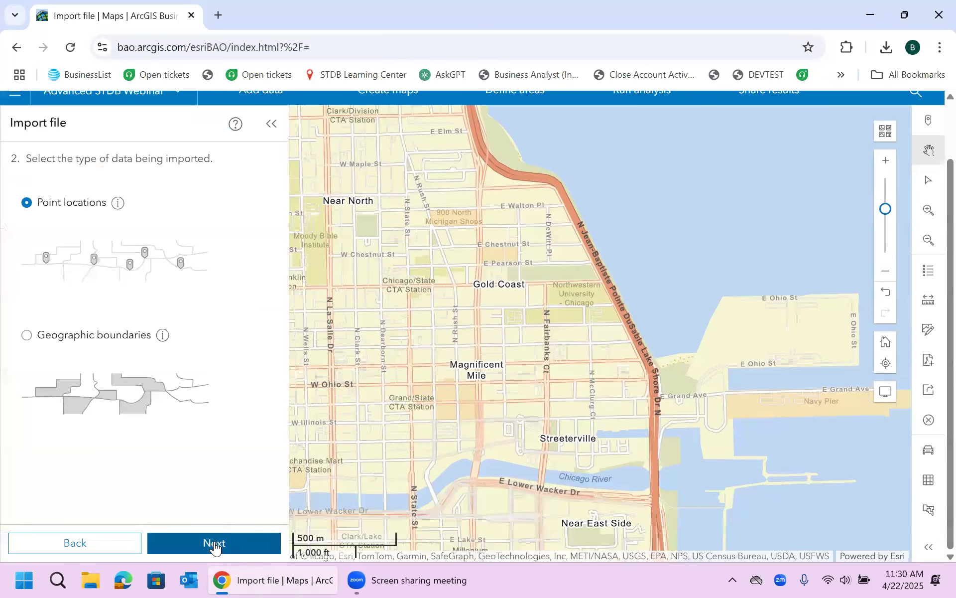
click(197, 544)
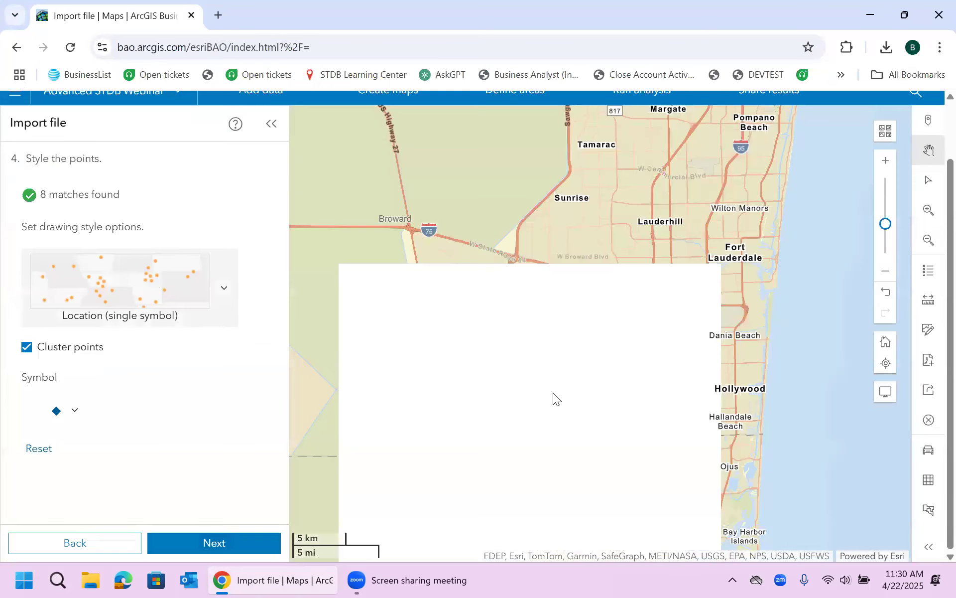
click(207, 545)
Set the import to create sites for all points with a single 4-mile ring, clearing the second and third radii
click(26, 220)
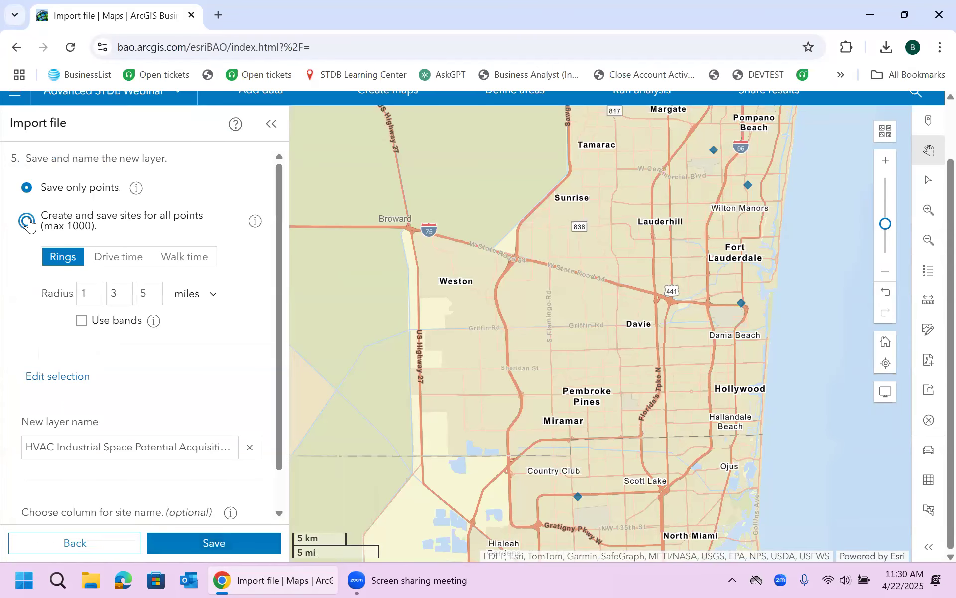
click(99, 298)
text(4)
key(Tab)
key(BackSpace)
key(Tab)
key(BackSpace)
Save the imported layer by overwriting the existing layer of the same name, and finish the import
click(194, 545)
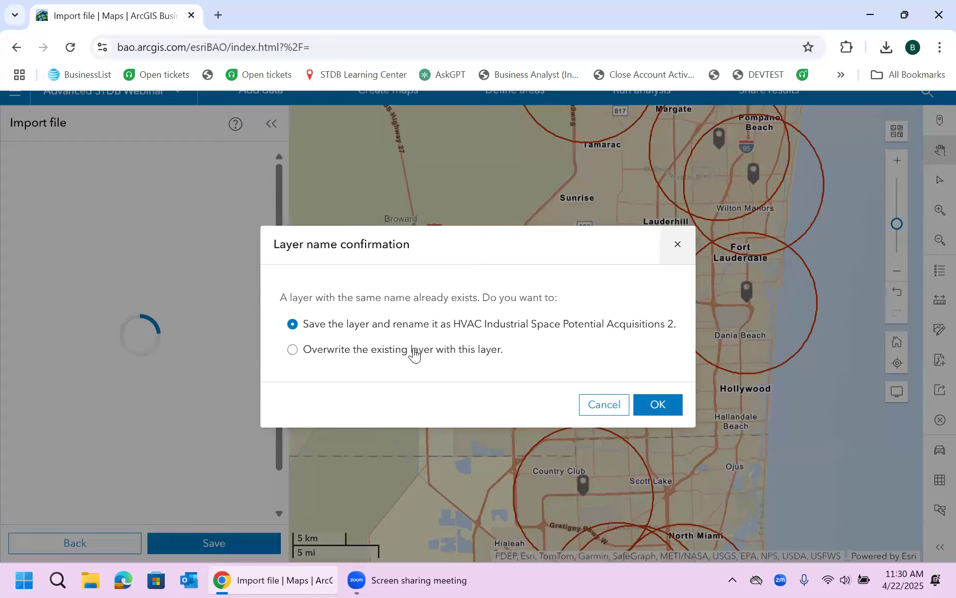
click(415, 355)
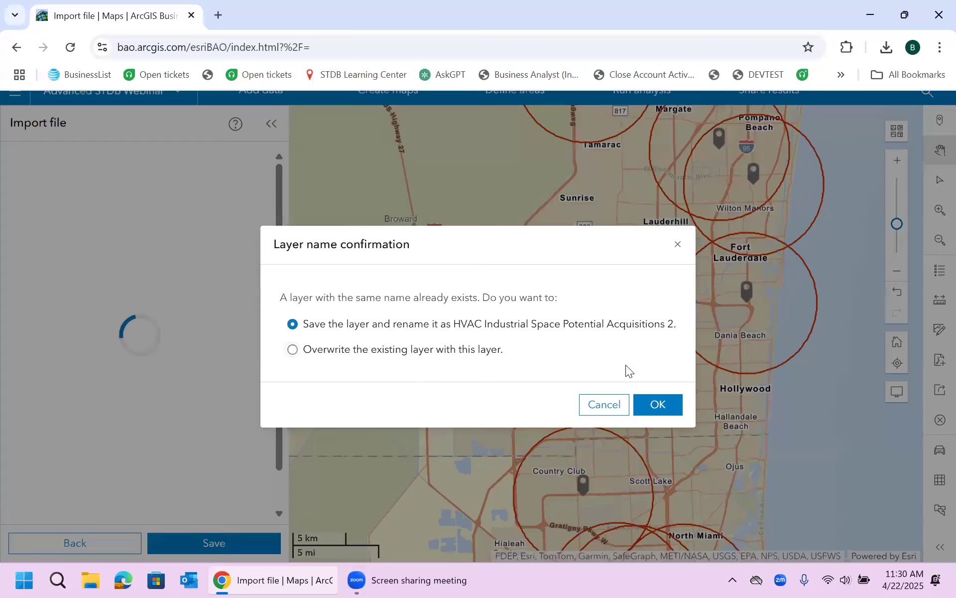
click(660, 403)
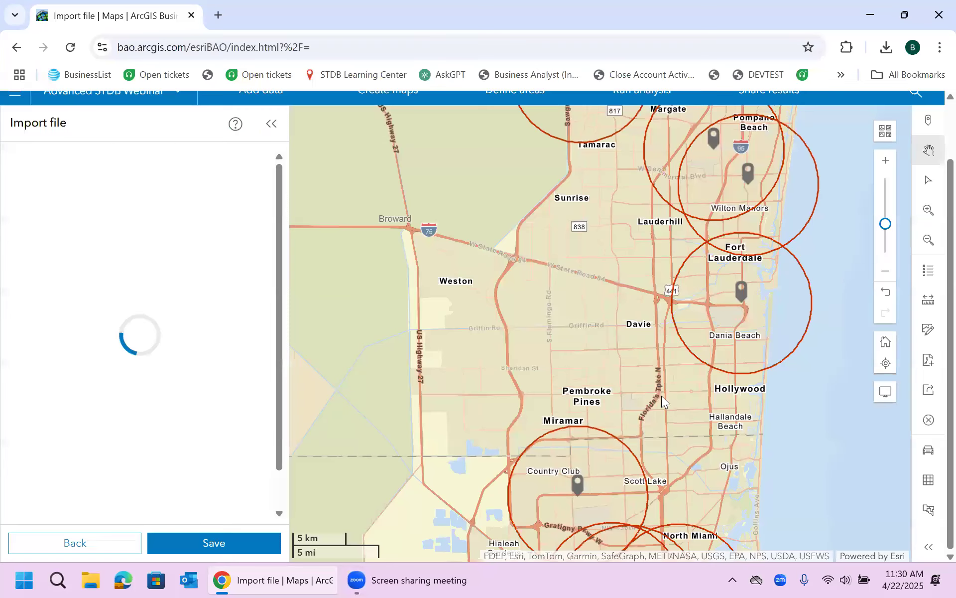
click(885, 270)
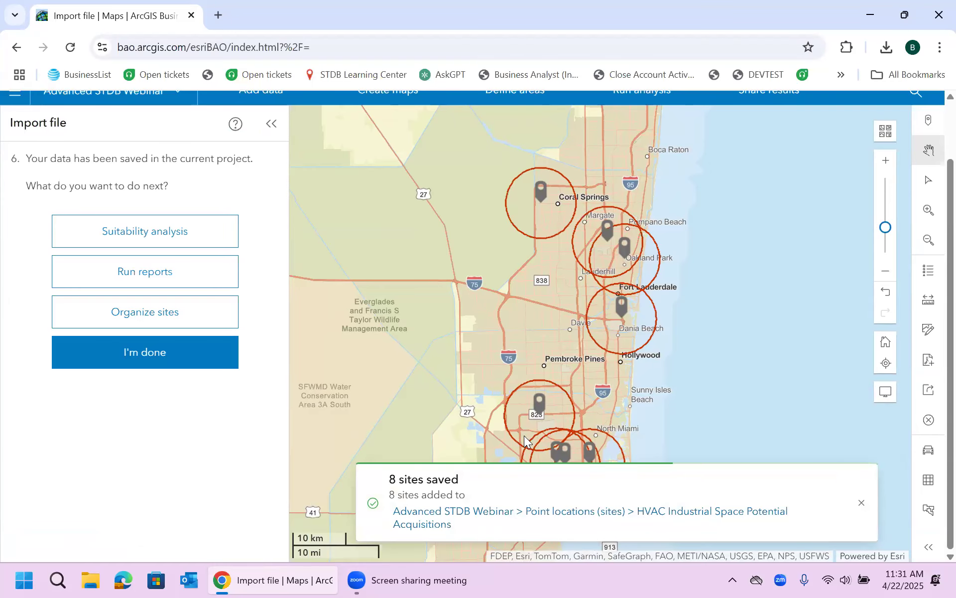
click(198, 355)
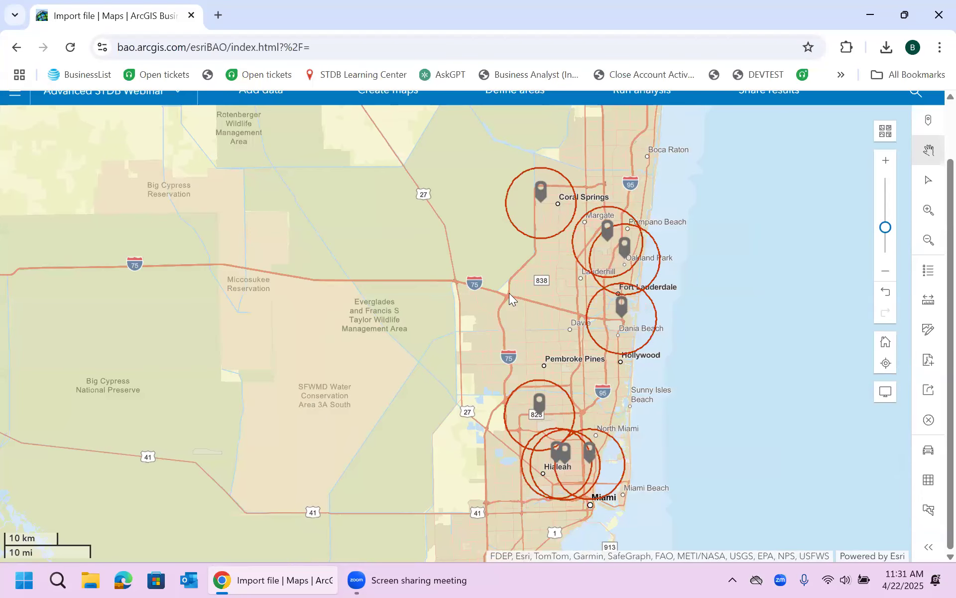
Select all eight ring sites around Miami and Fort Lauderdale and create one site from their combined areas
click(928, 184)
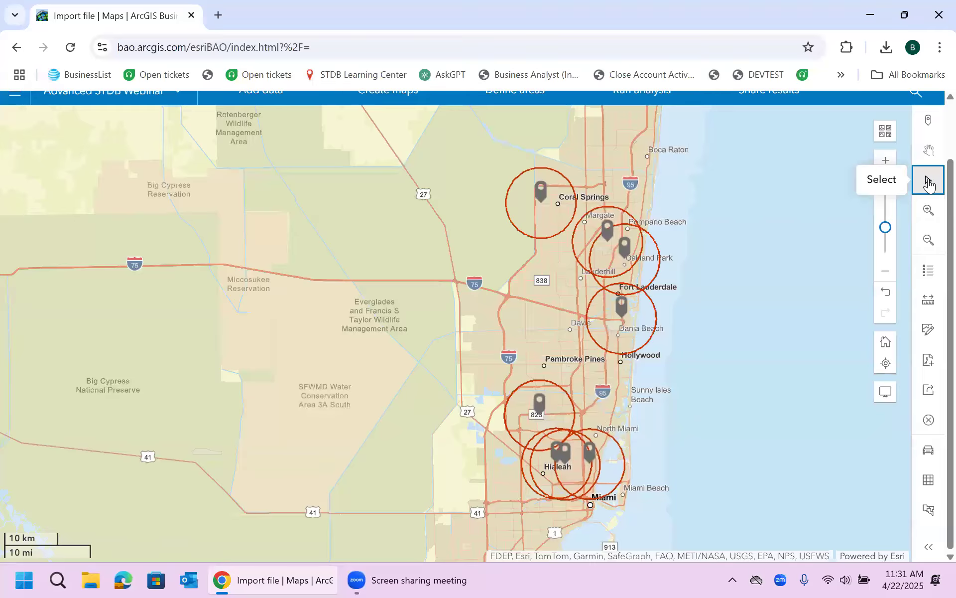
mouse_move(672, 175)
mouse_down()
mouse_move(492, 356)
mouse_move(466, 515)
mouse_up()
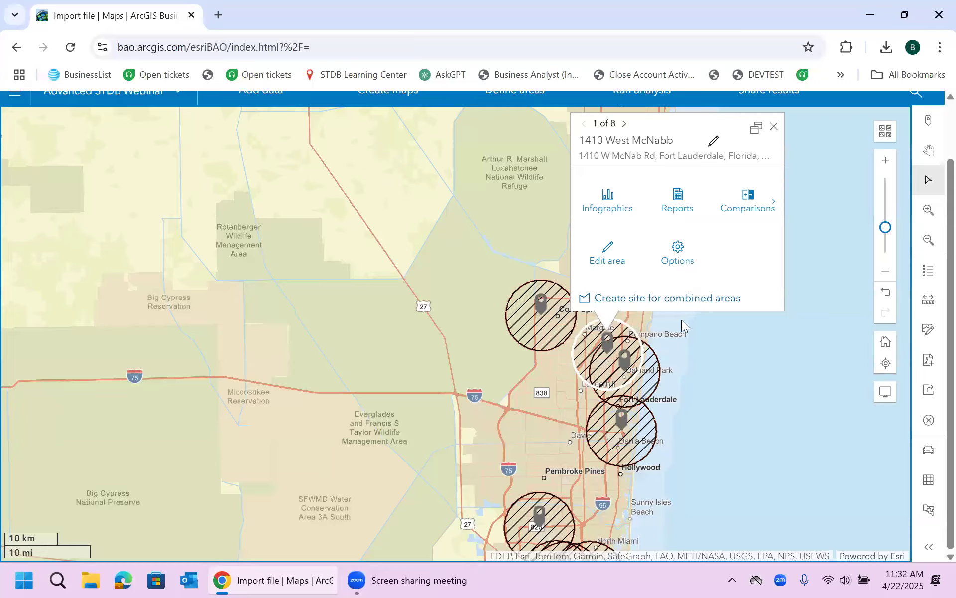
click(684, 297)
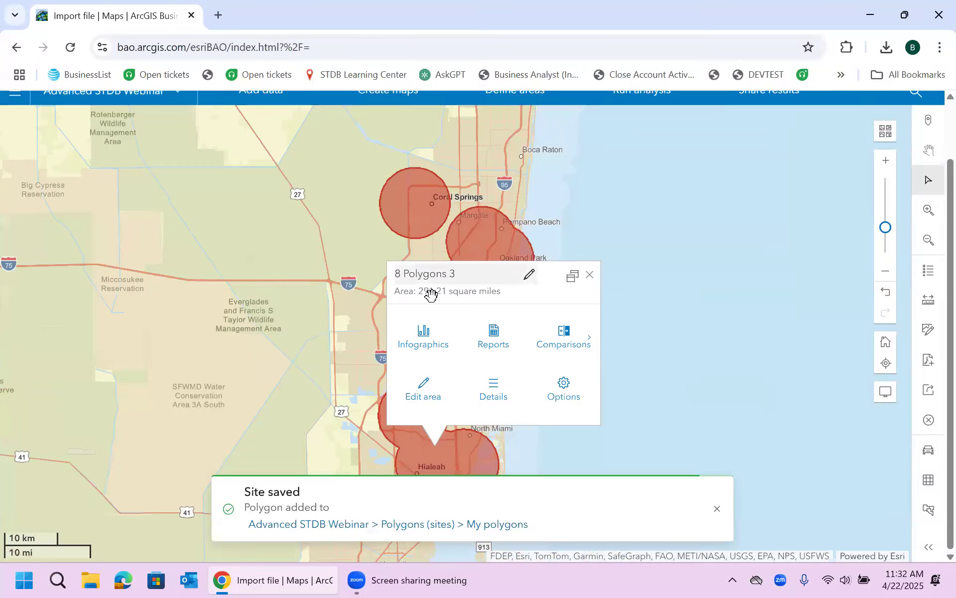
Rename the combined polygon site as "Custom Trade Area for HVAC" and dismiss its pop-up and the save notification
click(528, 275)
drag(499, 271, 384, 269)
text(Custom )
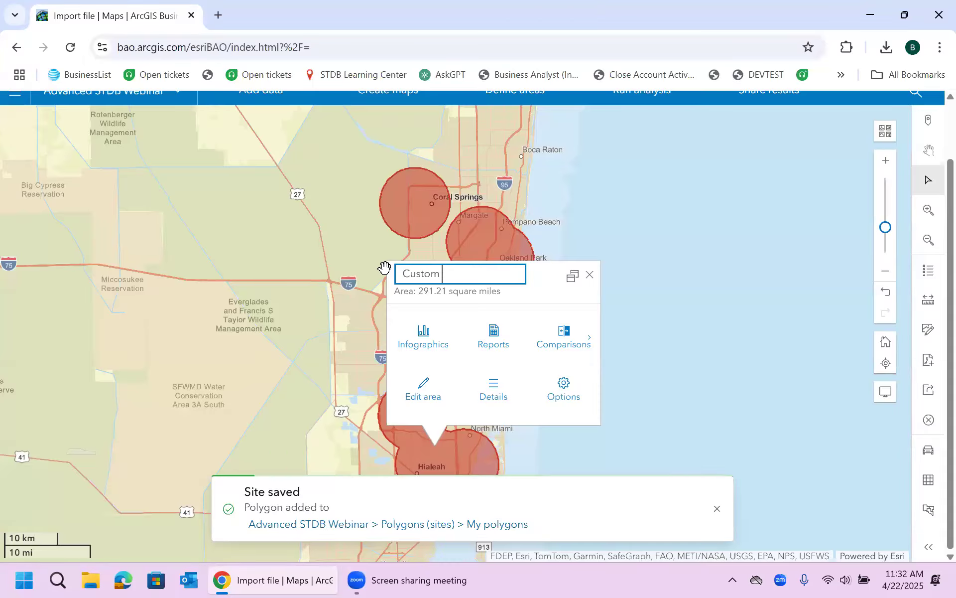
text(Trade Areasfor HVAC)
key(Return)
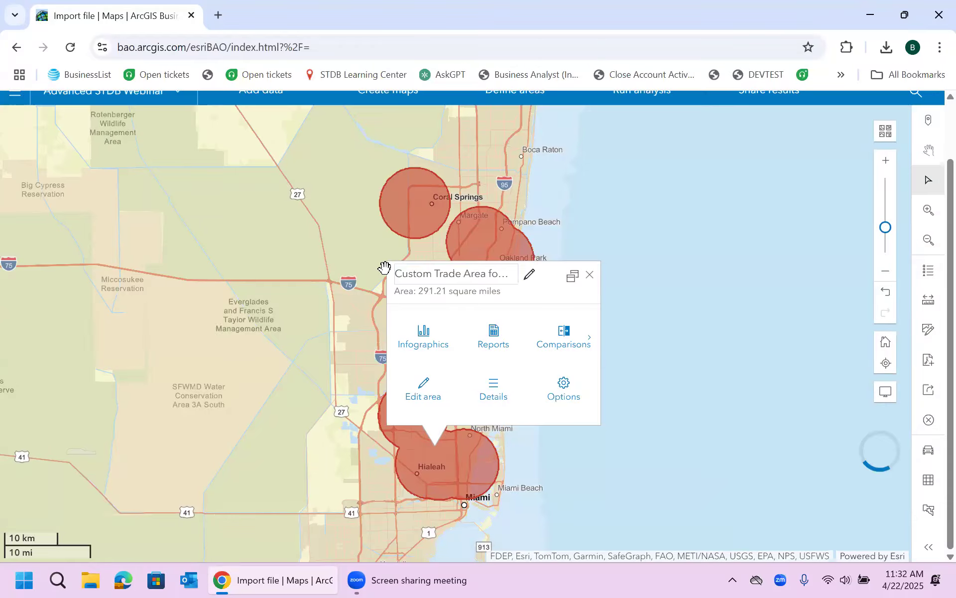
click(589, 275)
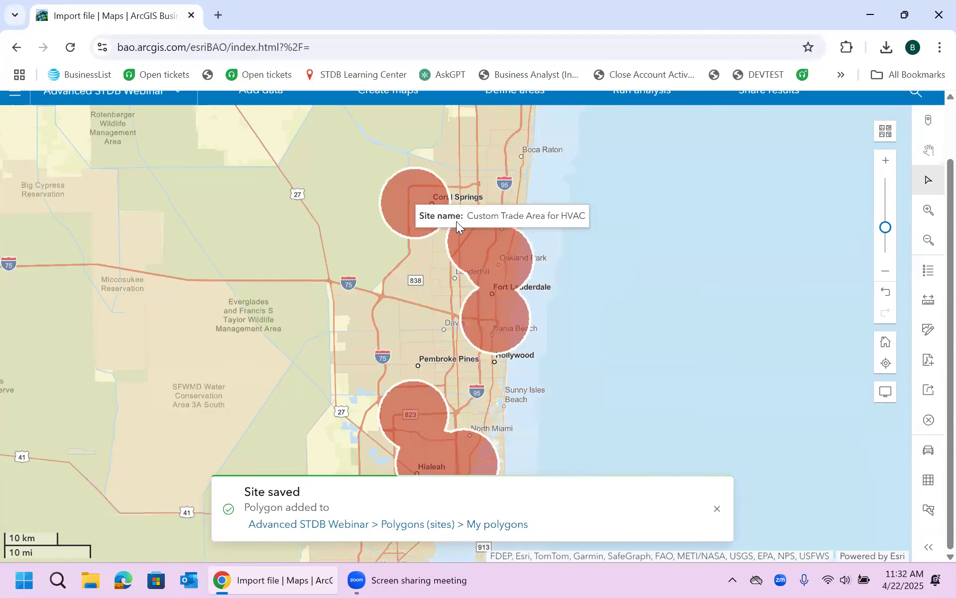
click(720, 512)
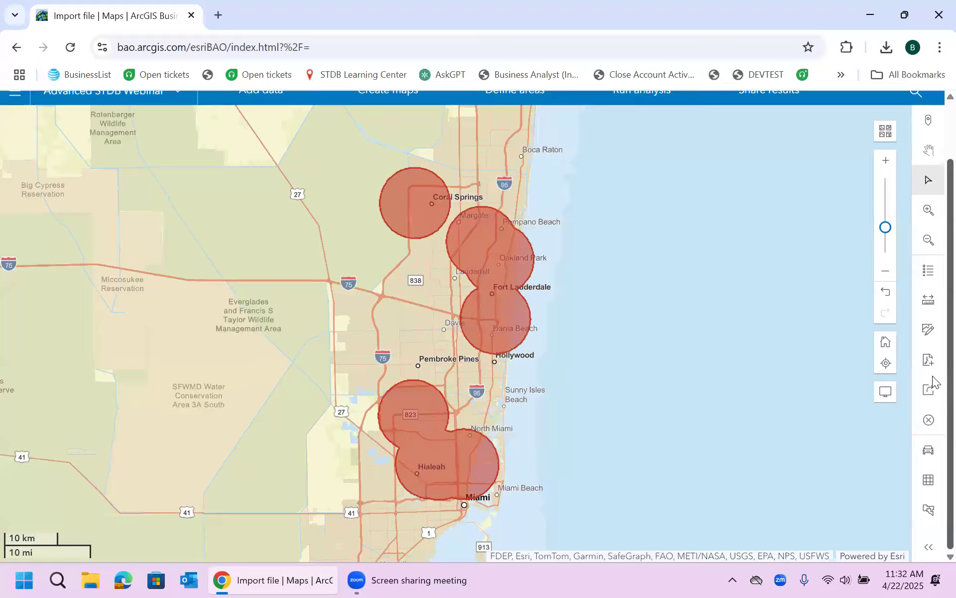
Start a points of interest search and limit its analysis extent to the Custom Trade Area for HVAC site
scroll(779, 222, up, 2)
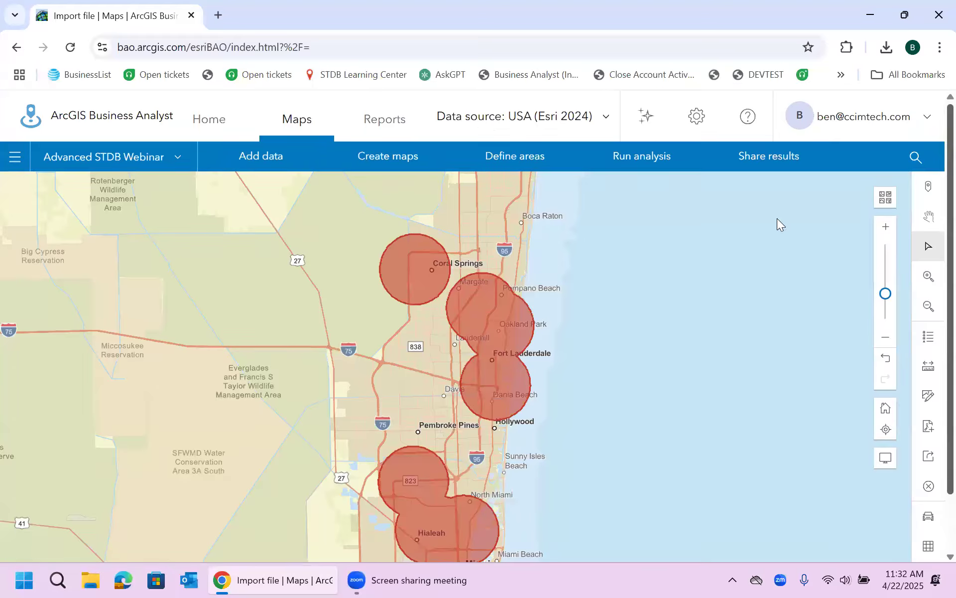
click(366, 159)
click(792, 265)
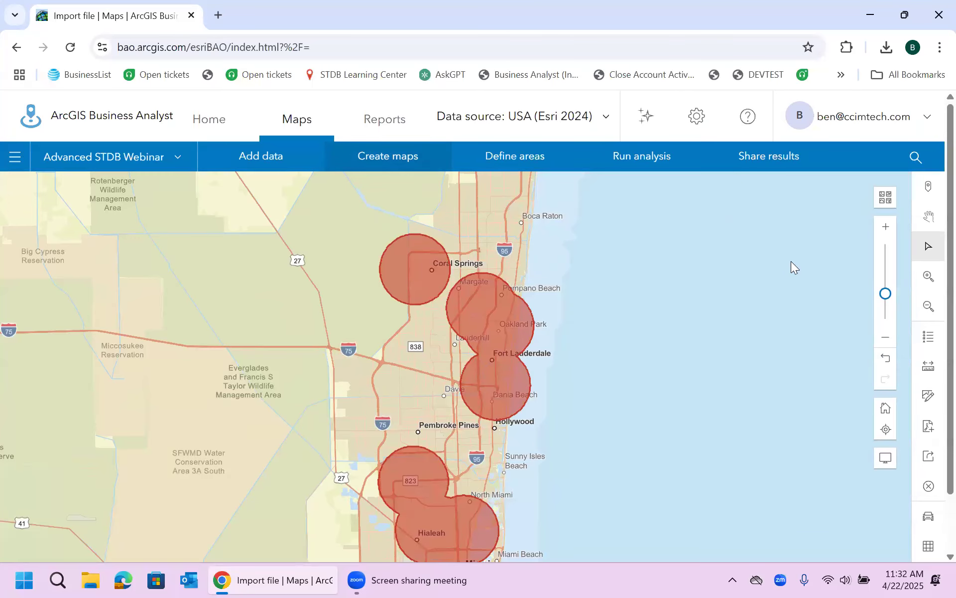
click(124, 239)
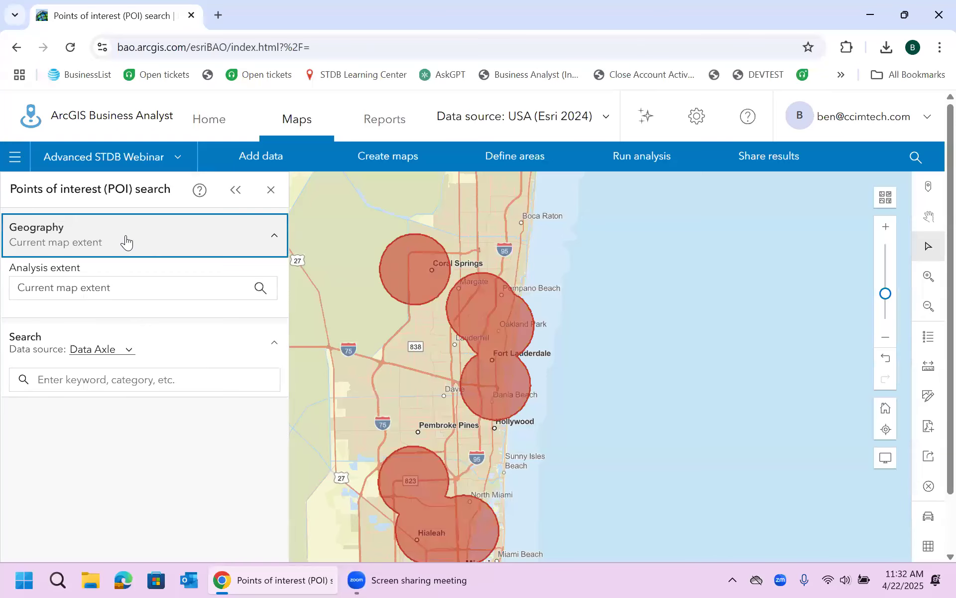
click(106, 239)
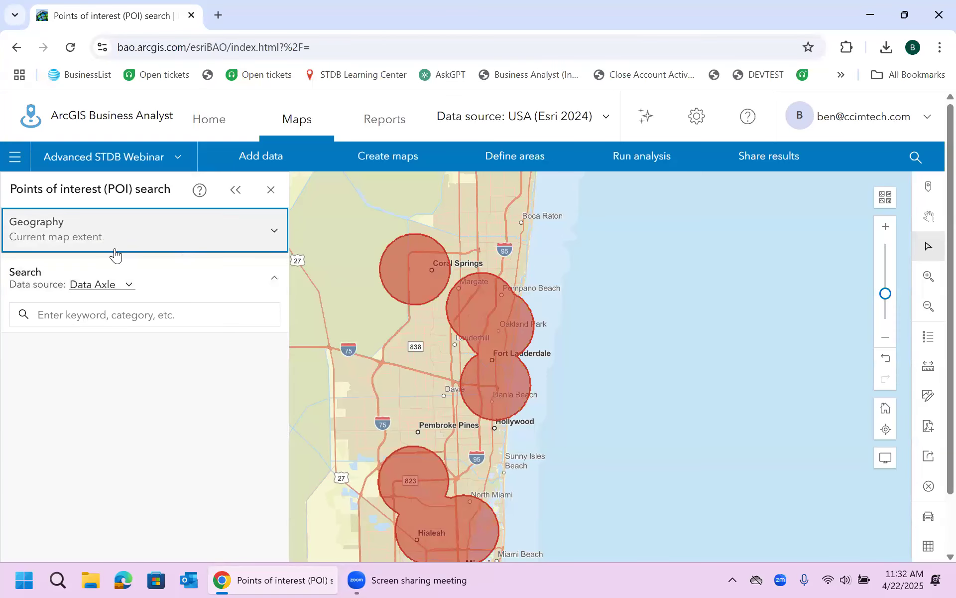
click(115, 253)
click(91, 293)
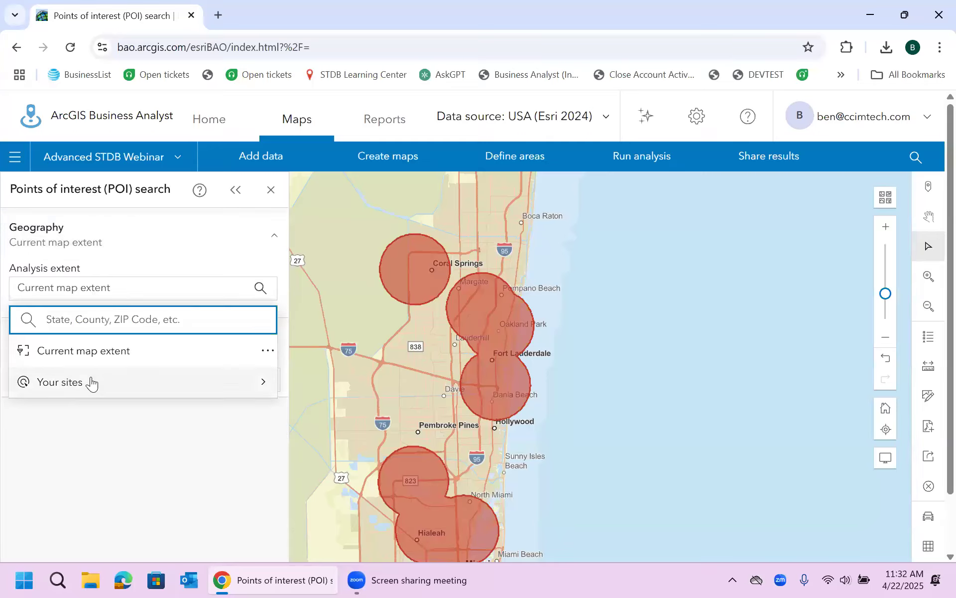
click(91, 383)
click(234, 252)
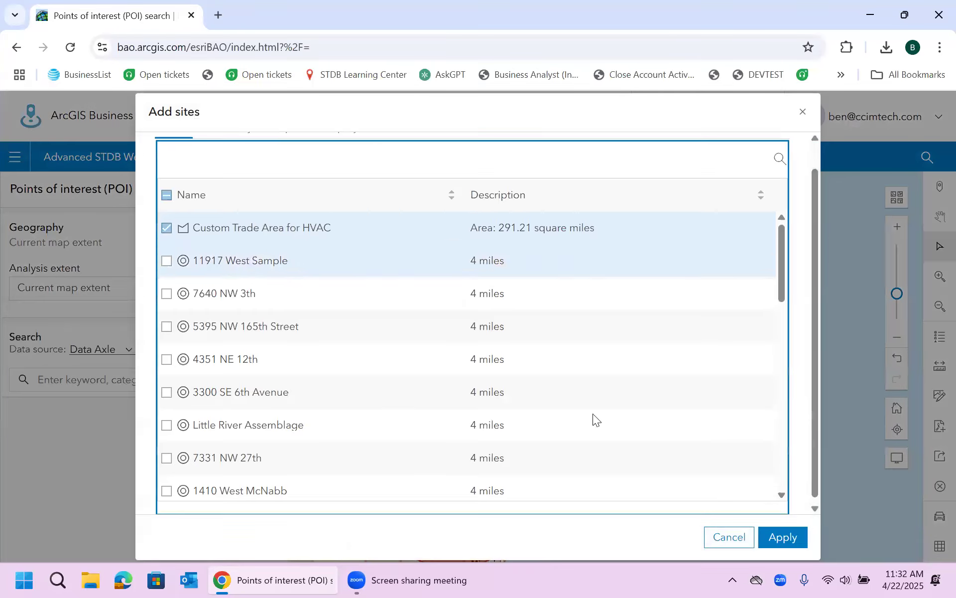
click(783, 538)
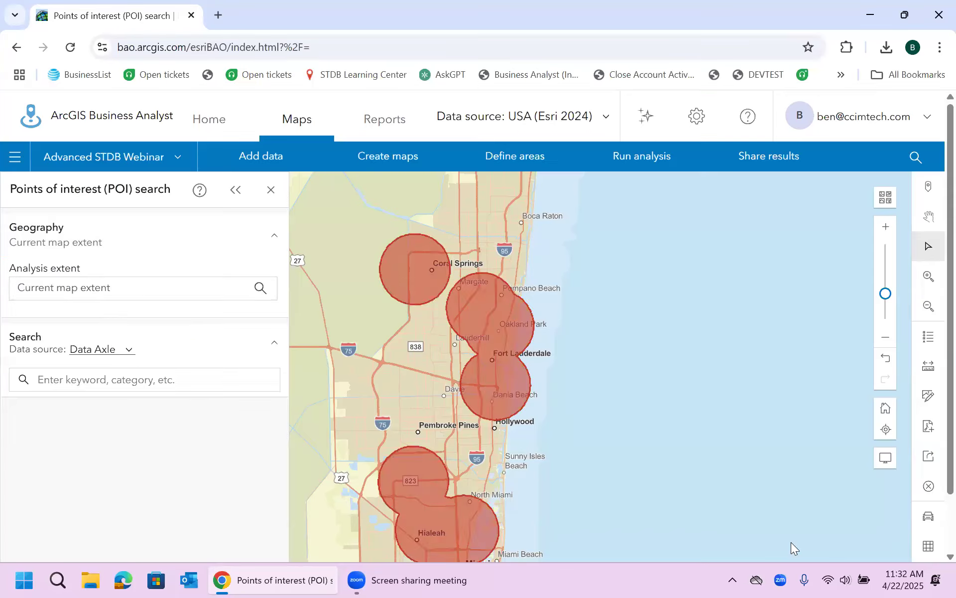
Search the business categories for "air conditioning" and run the search on Air Conditioning Contractors & Systems
click(127, 384)
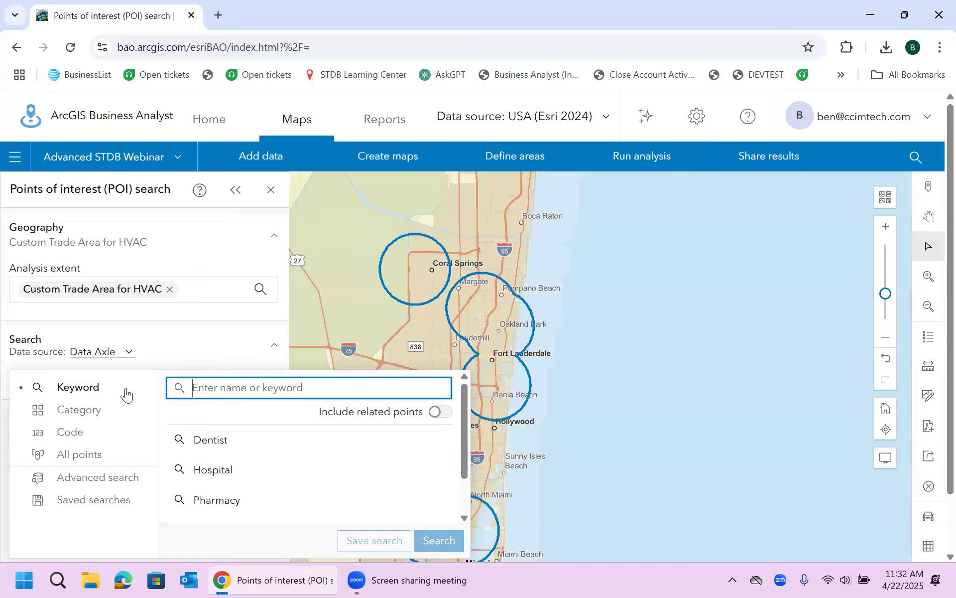
click(89, 414)
text(air condition)
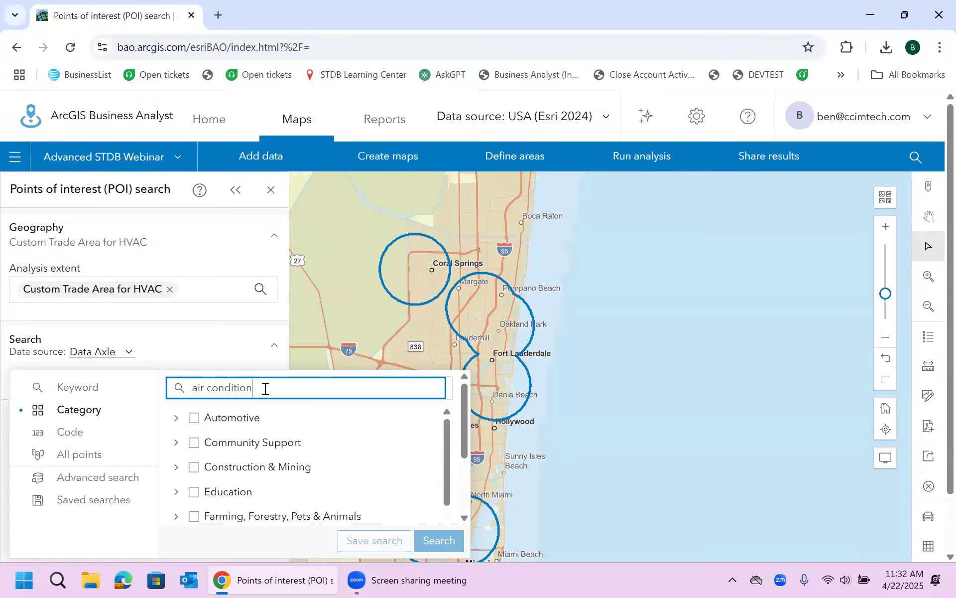
text(ing)
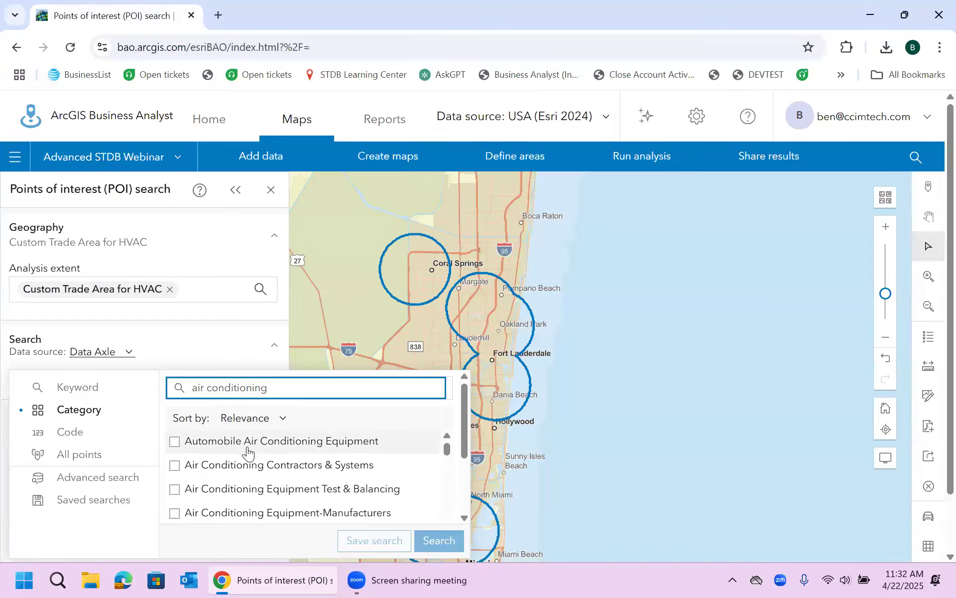
click(175, 464)
click(438, 540)
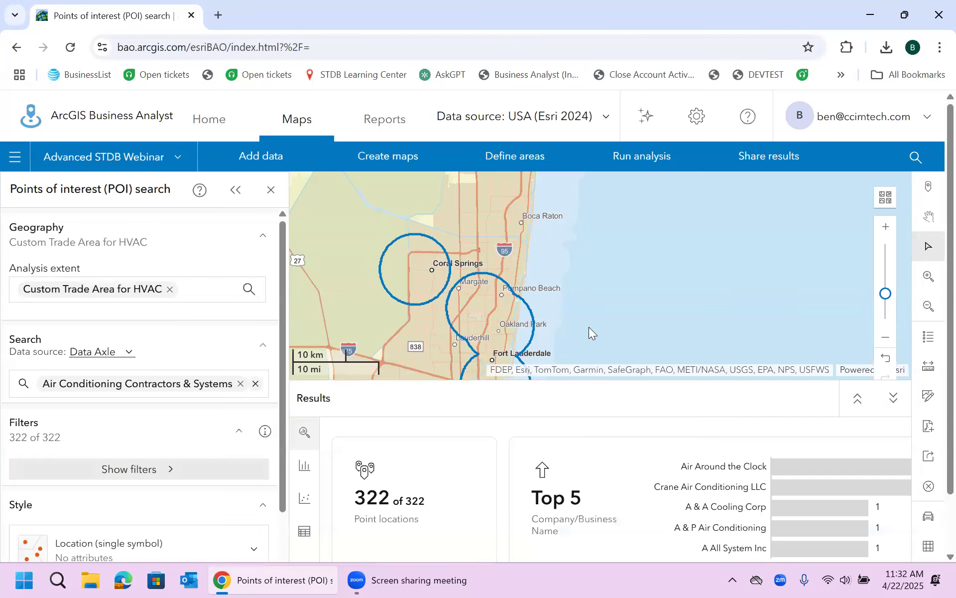
Collapse the search results and turn off point clustering in the contractor layer's symbol style options
drag(950, 346, 950, 402)
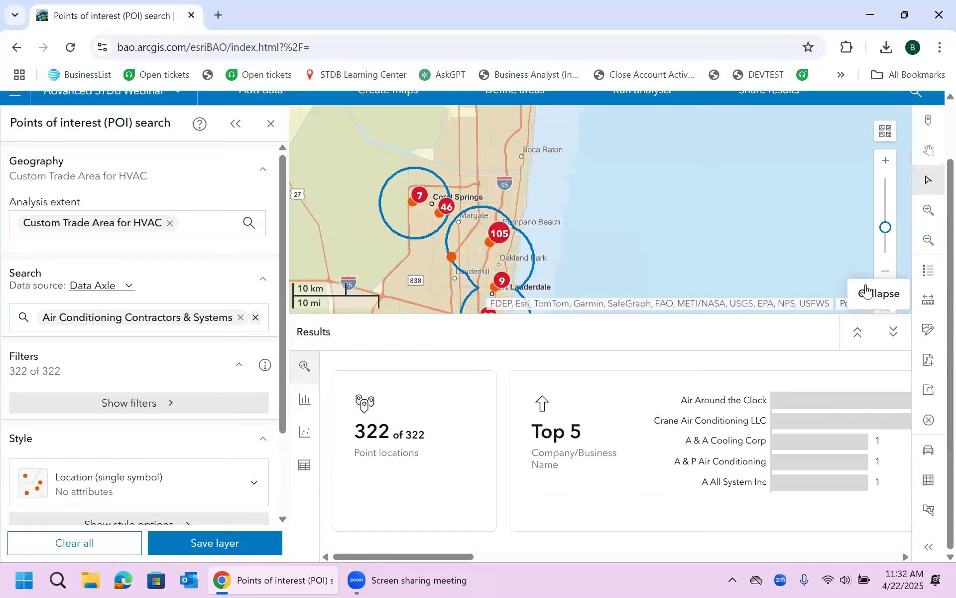
click(886, 277)
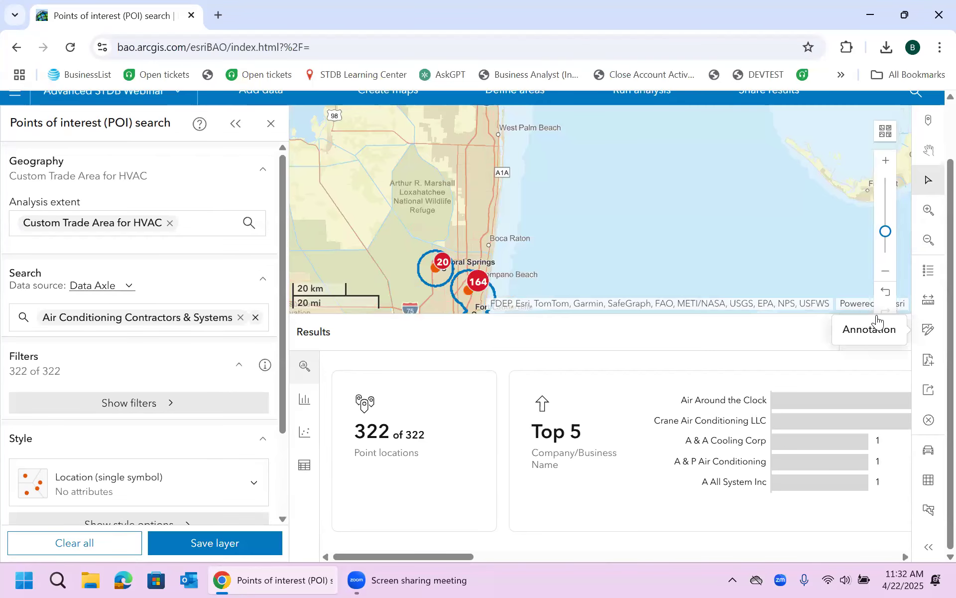
click(893, 331)
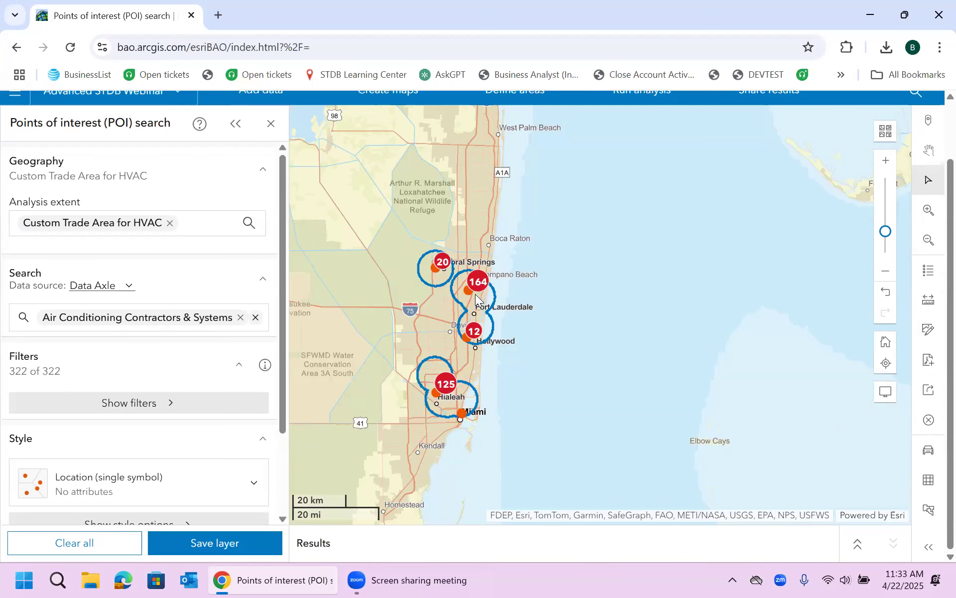
drag(283, 318, 287, 418)
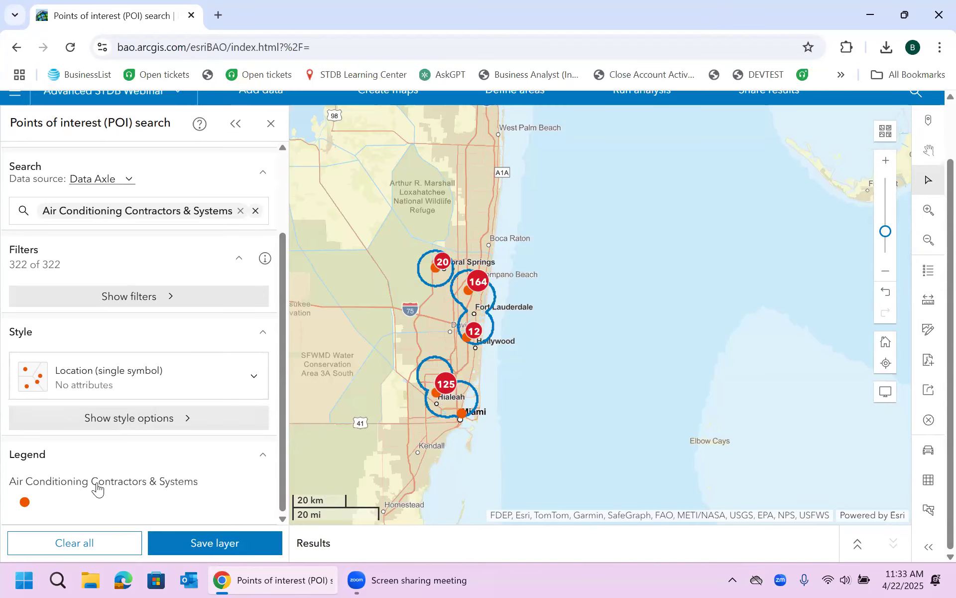
click(157, 386)
click(157, 386)
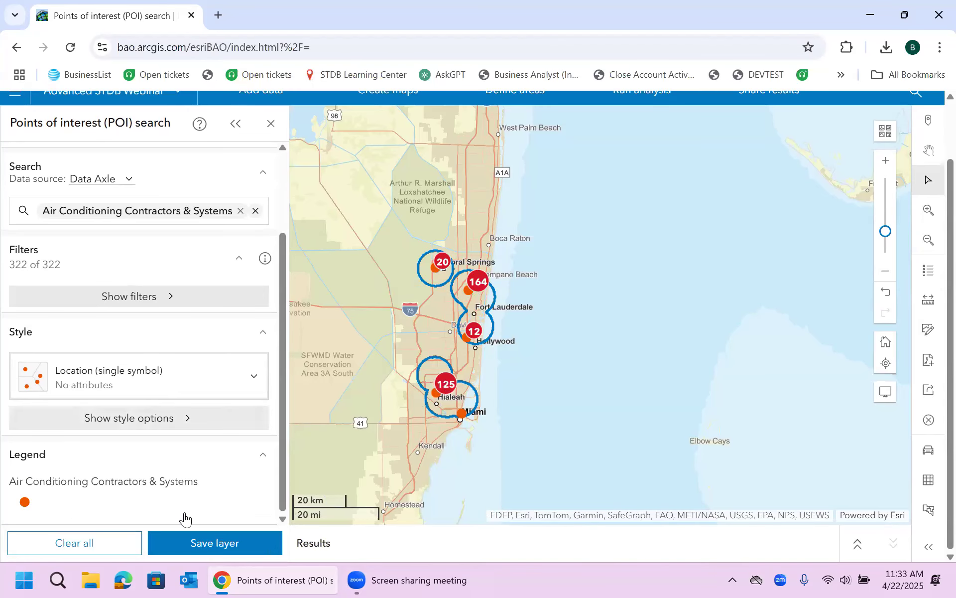
click(26, 503)
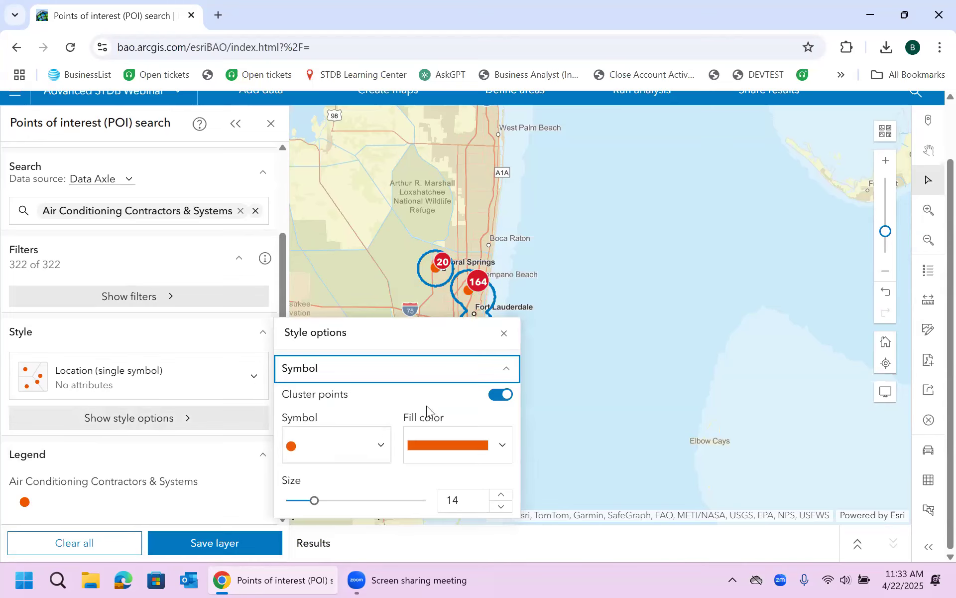
click(498, 396)
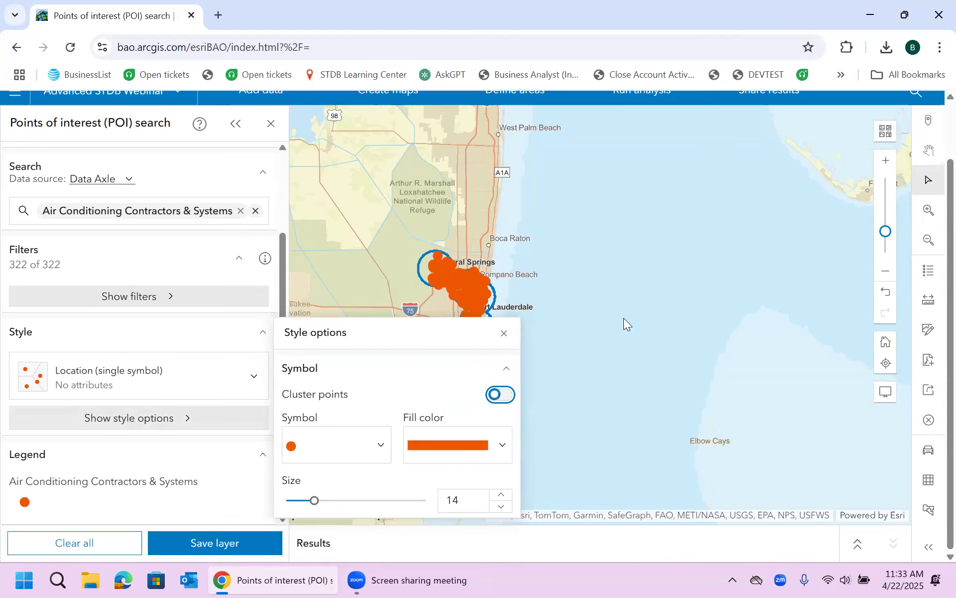
click(476, 282)
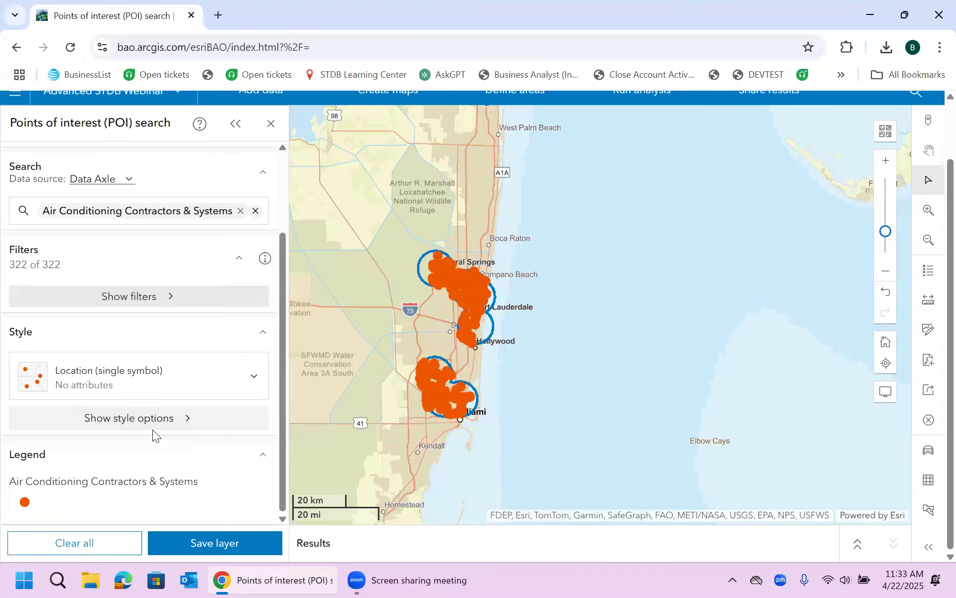
Style the contractor points as a heat map, lowering the color ramp's high end and reducing the area of influence
click(162, 373)
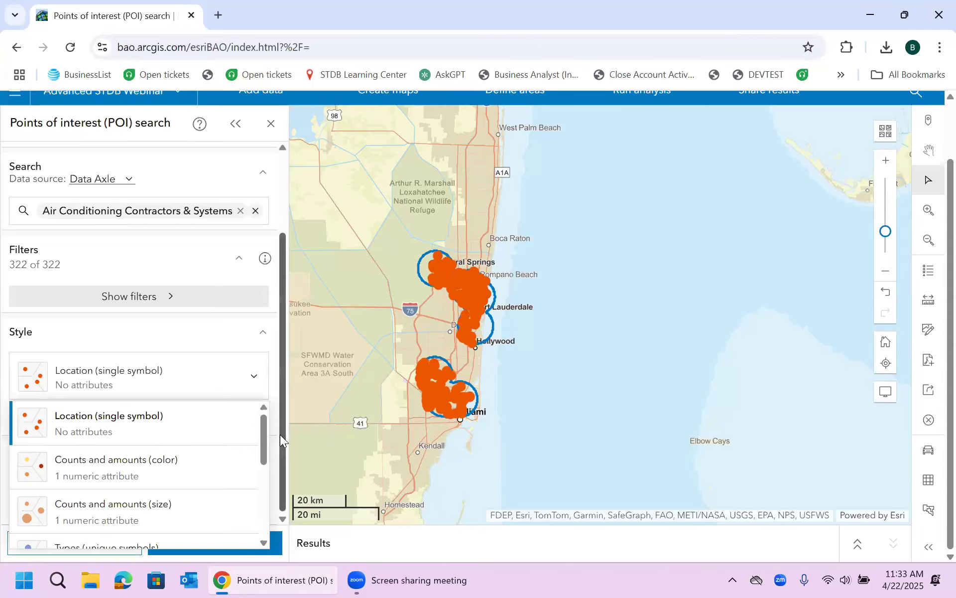
drag(260, 429, 260, 490)
click(109, 464)
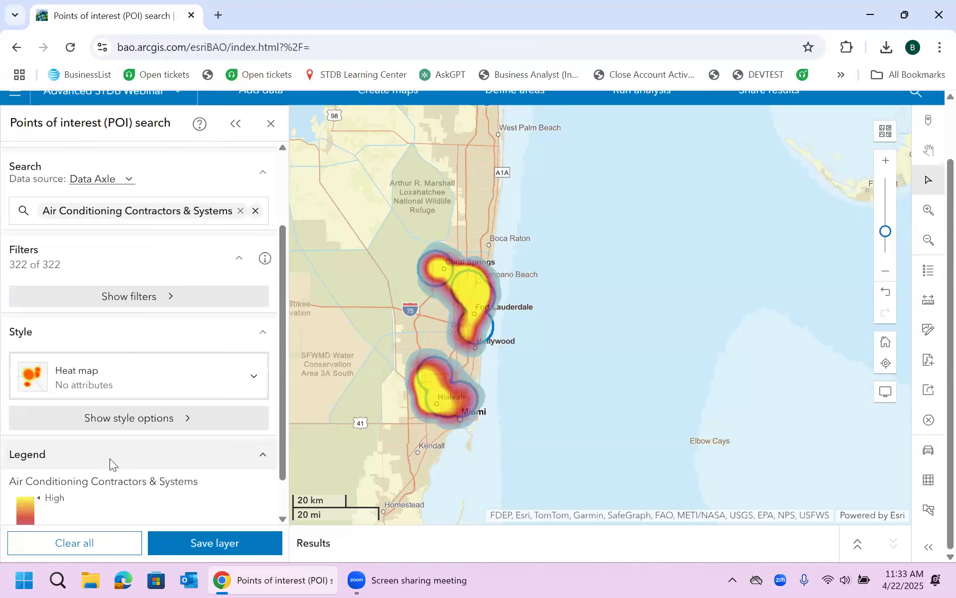
click(129, 423)
drag(366, 198, 368, 284)
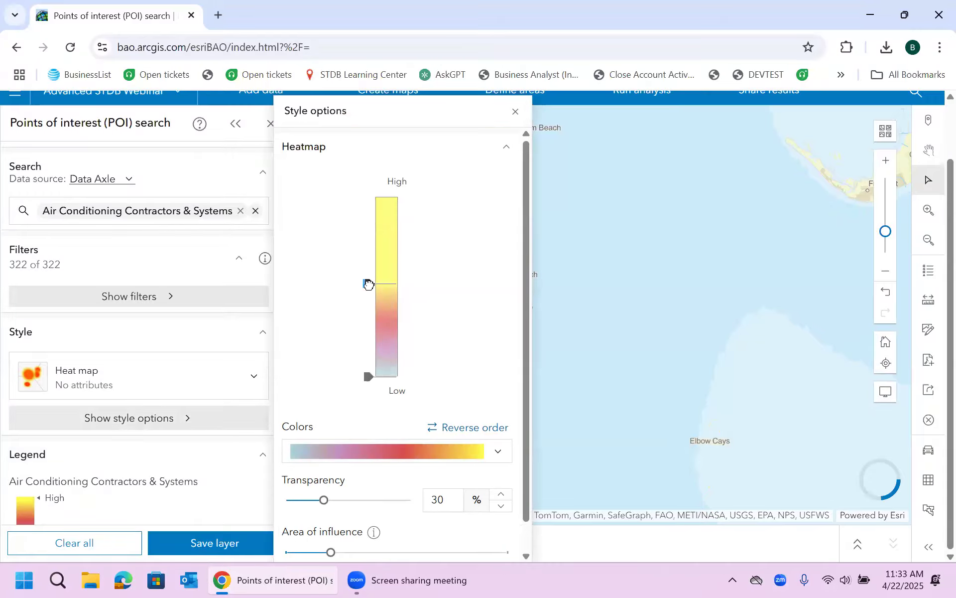
drag(326, 553, 305, 554)
click(711, 402)
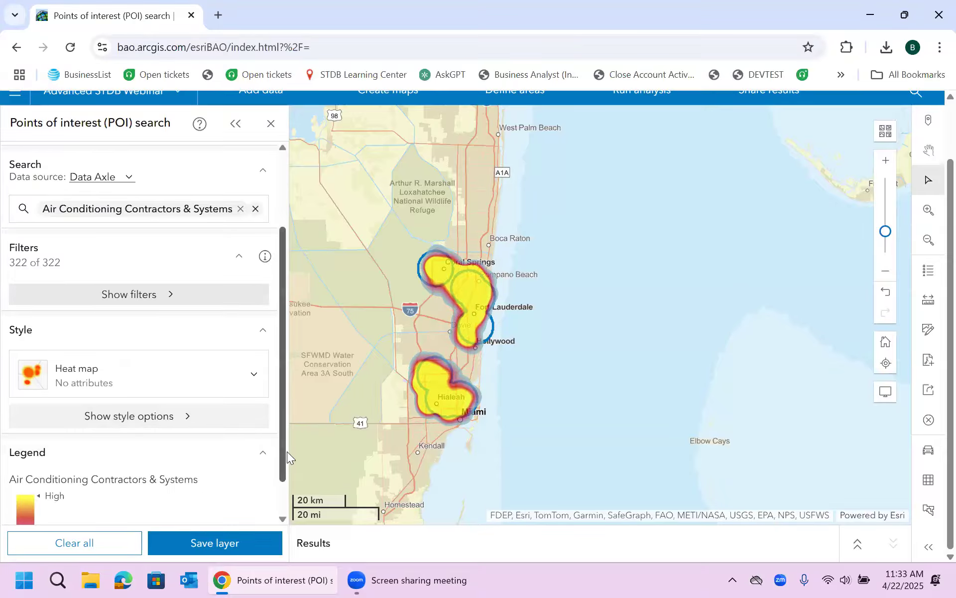
Reduce the heat map's area of influence further and readjust the color ramp, finishing with its high end at the maximum
scroll(154, 388, down, 1)
click(133, 377)
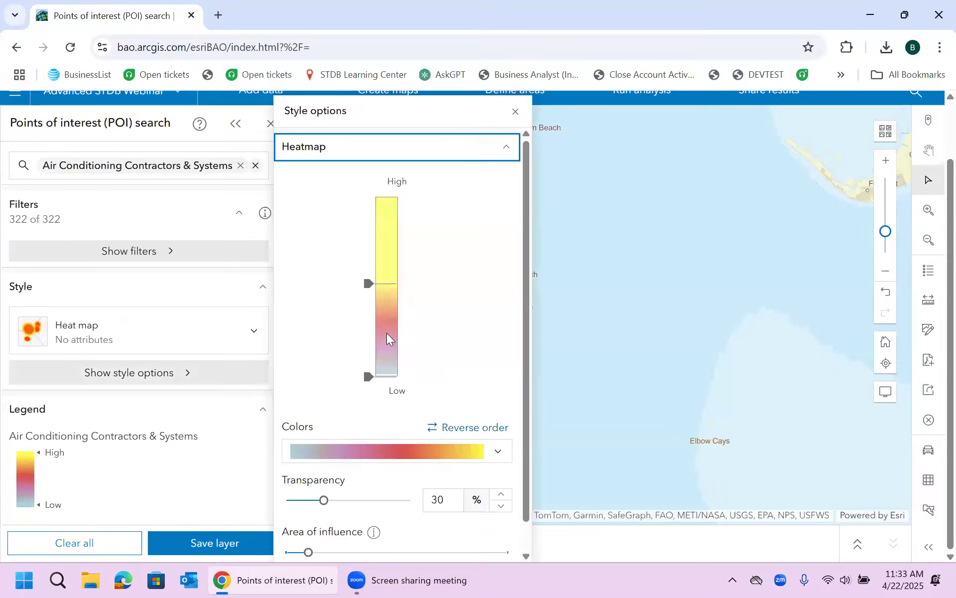
drag(311, 554, 300, 557)
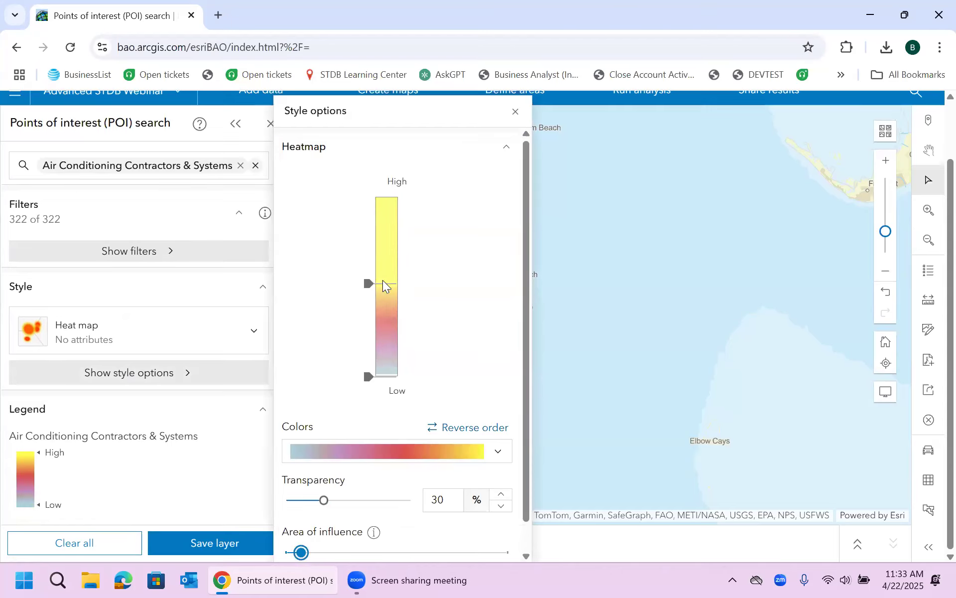
drag(367, 280, 373, 352)
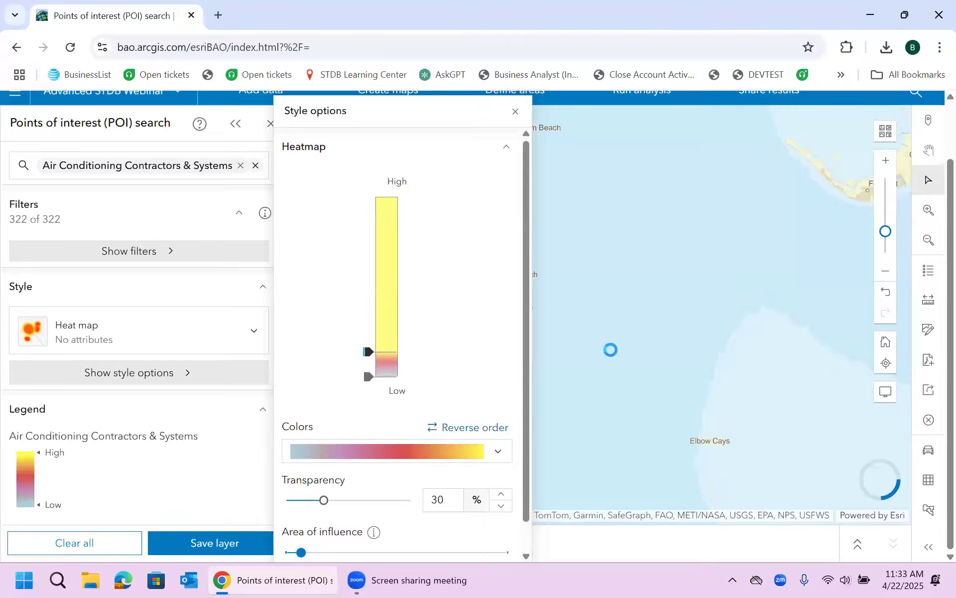
click(592, 363)
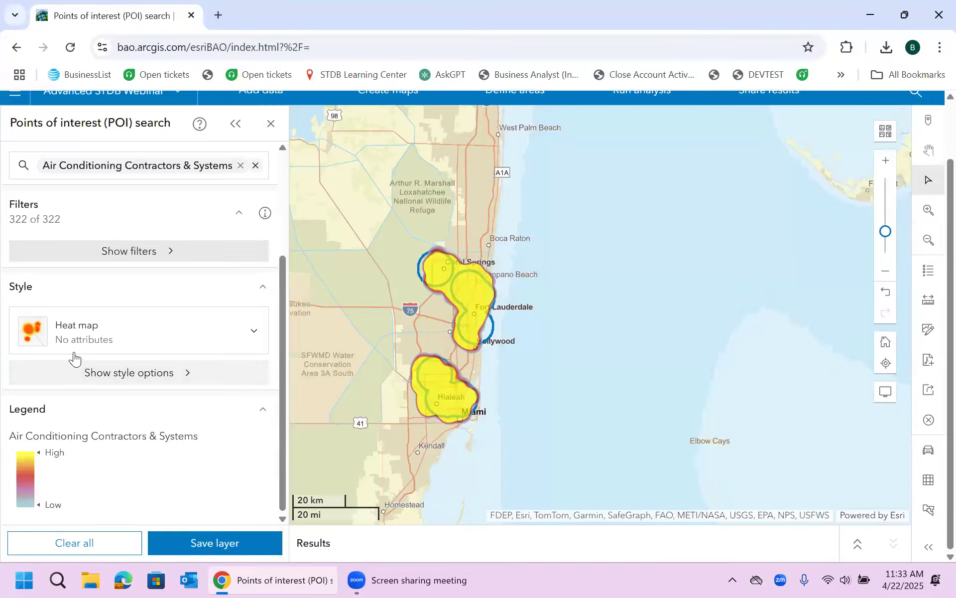
click(118, 379)
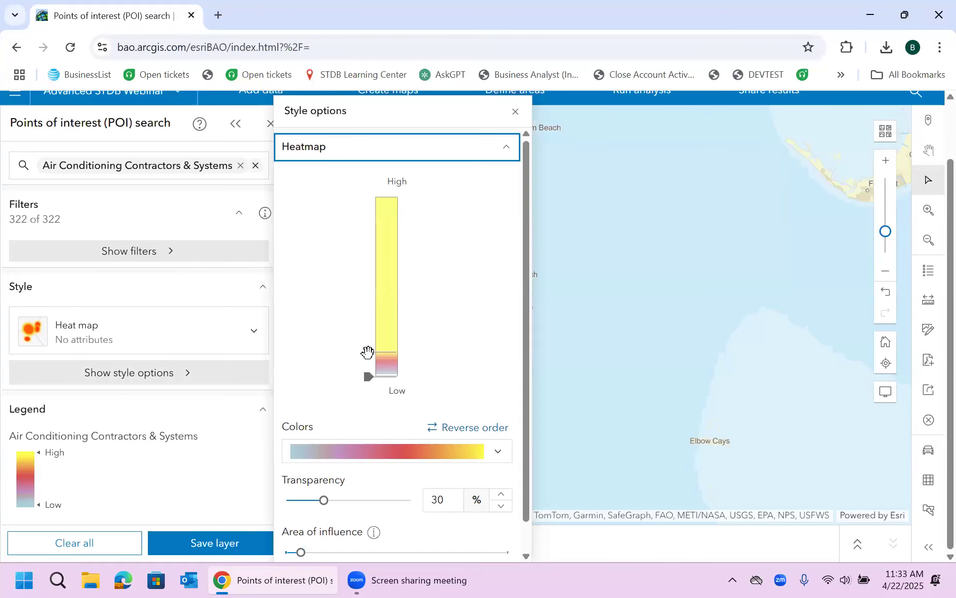
drag(368, 352, 348, 128)
click(632, 277)
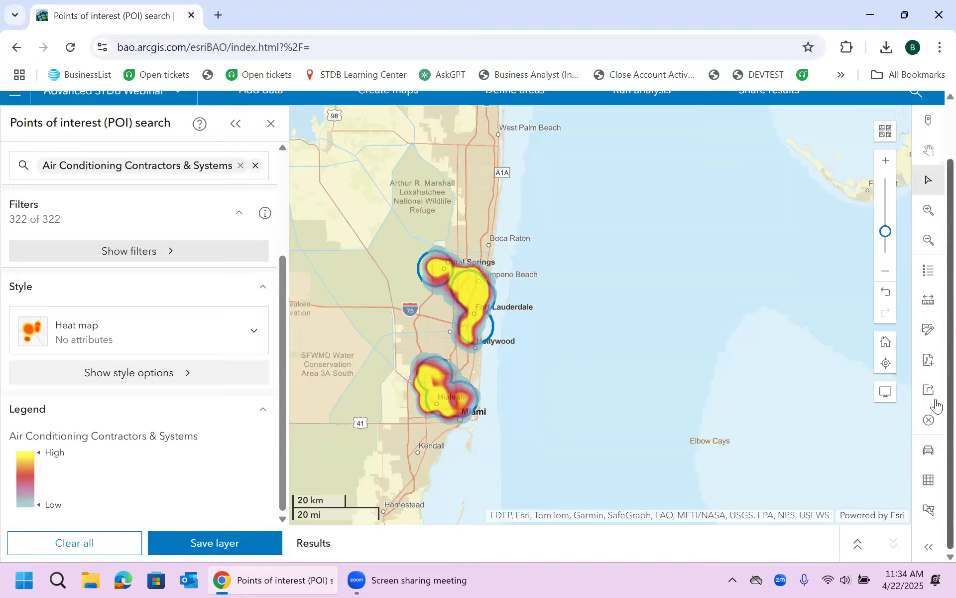
Clear only the Air Conditioning Contractors & Systems layer from the map, leaving the custom trade area site
click(929, 419)
click(299, 241)
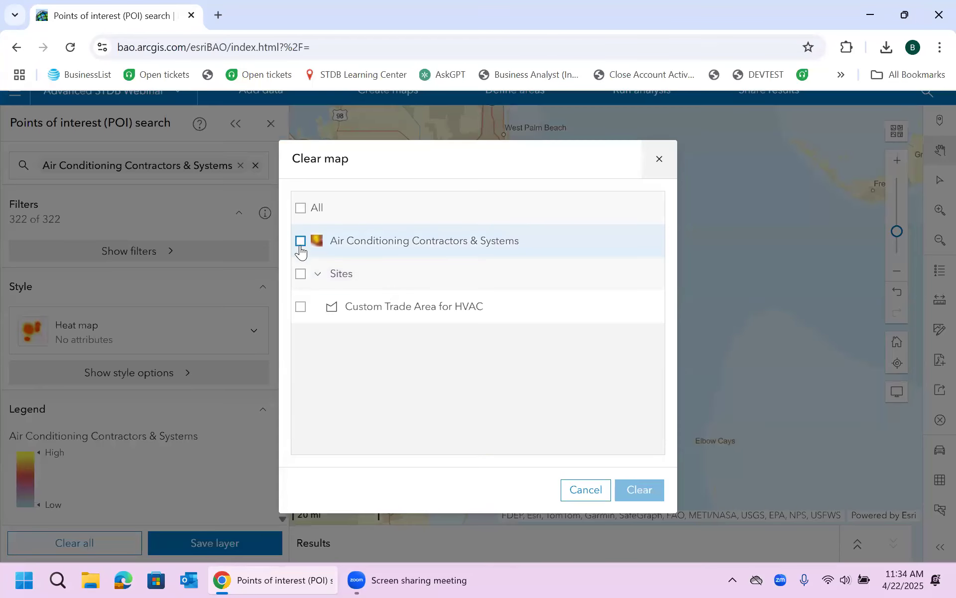
click(638, 489)
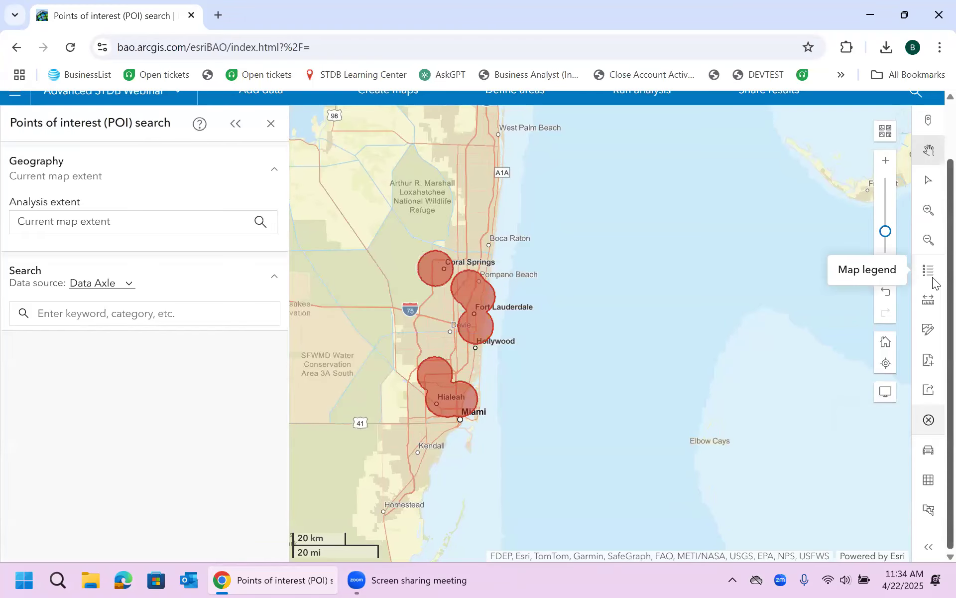
Start a benchmark comparison analysis with Your sites as the location type and open the list of sites to add
scroll(933, 170, up, 2)
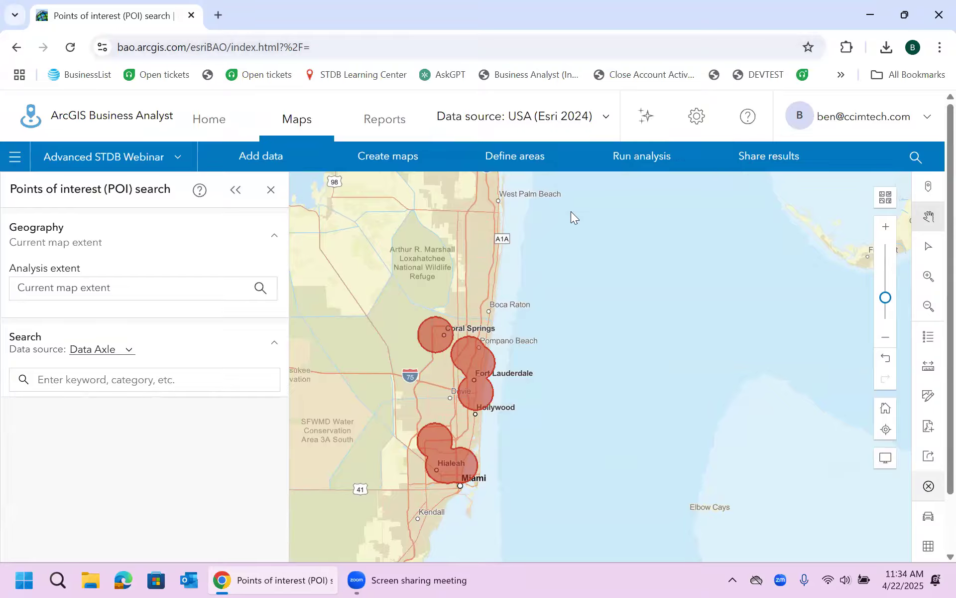
click(642, 157)
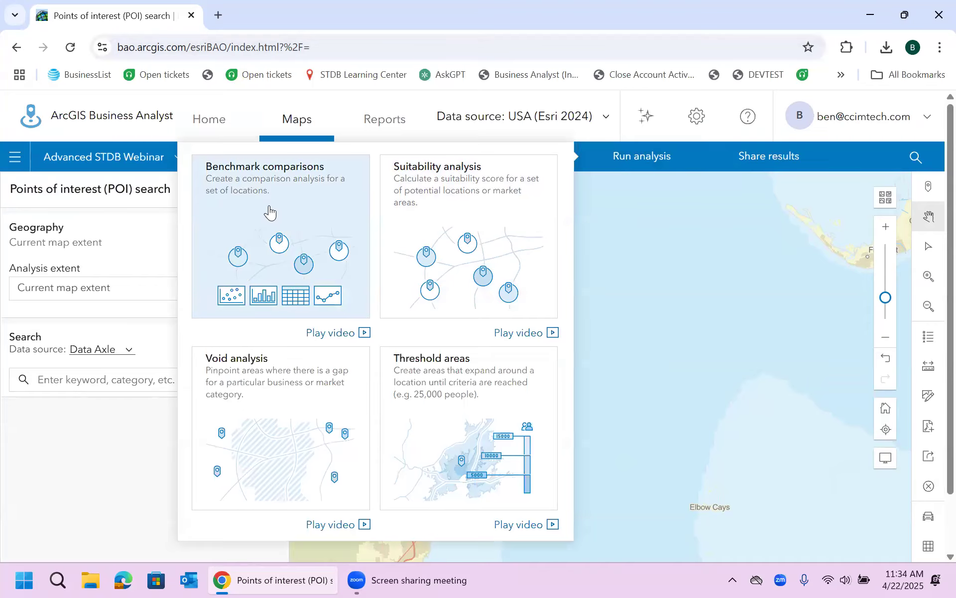
click(270, 213)
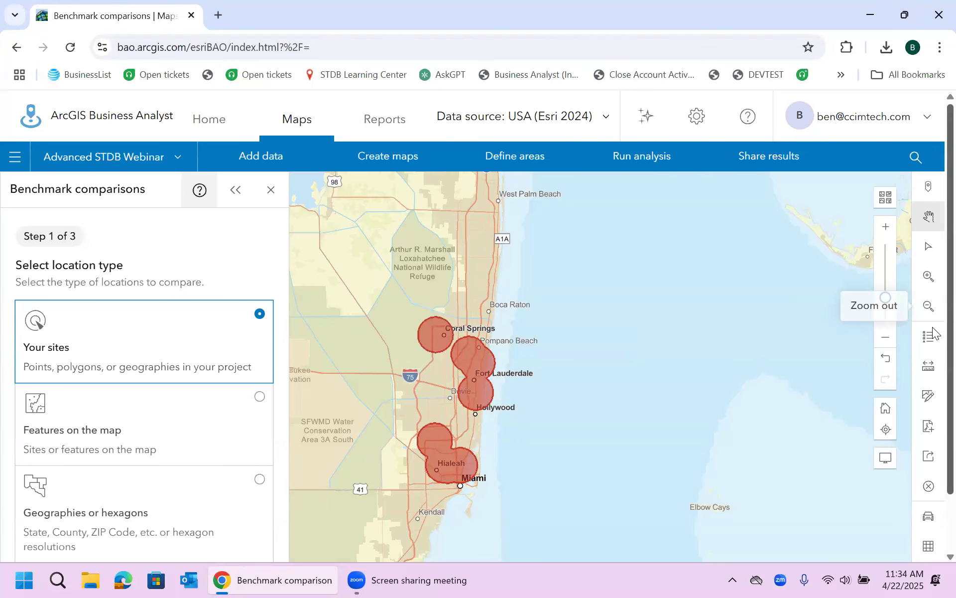
scroll(932, 448, down, 2)
click(158, 532)
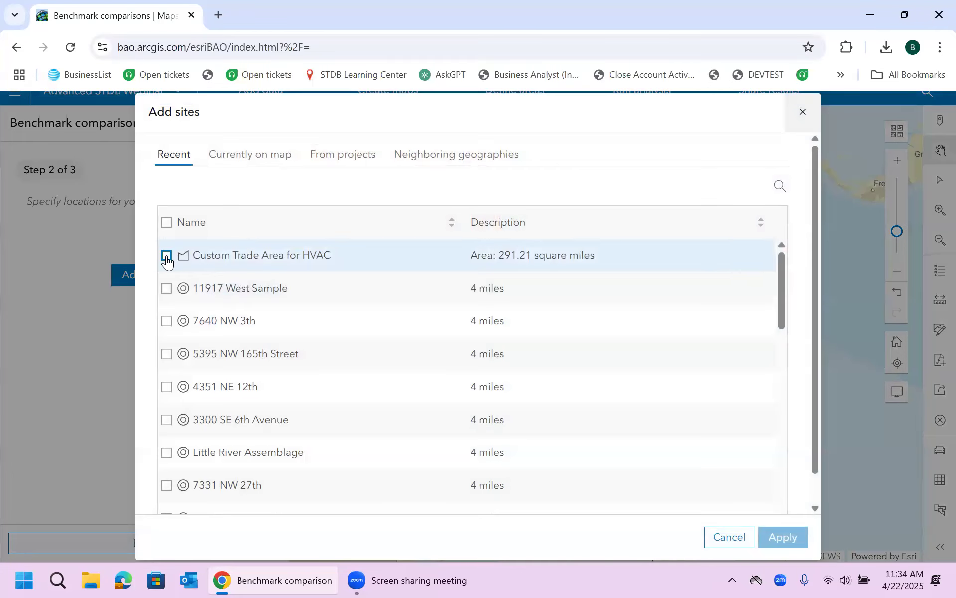
Add the eight consecutive 4-mile ring sites from West Sample through West McNabb to the comparison and proceed to the analysis criteria
click(166, 288)
drag(779, 268, 781, 274)
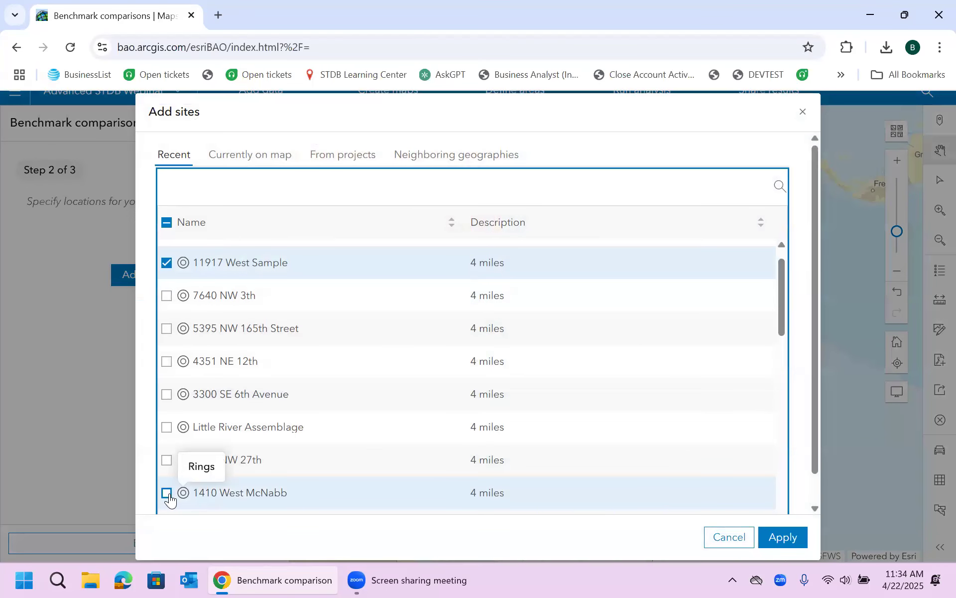
shift+click(167, 493)
click(790, 543)
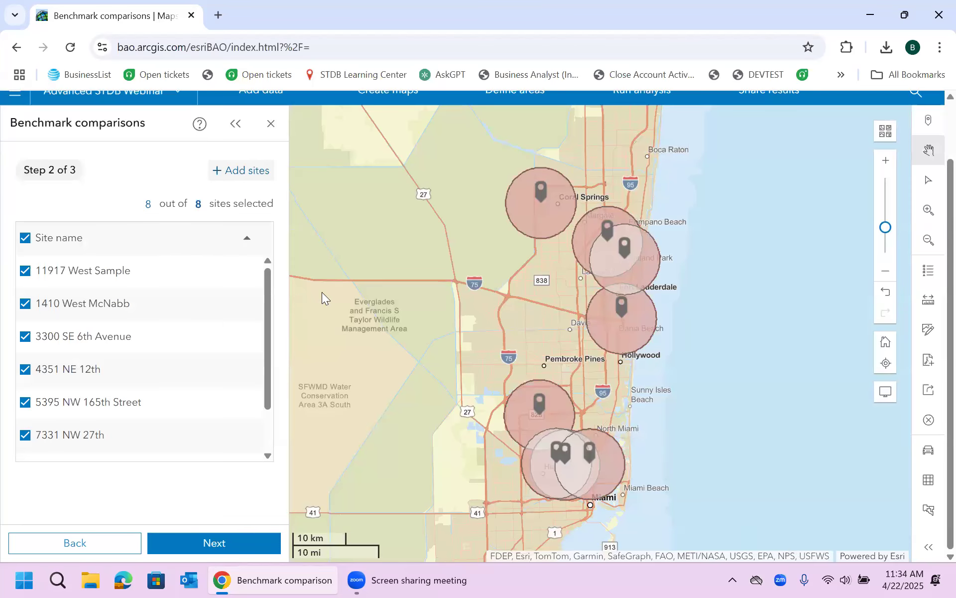
click(198, 544)
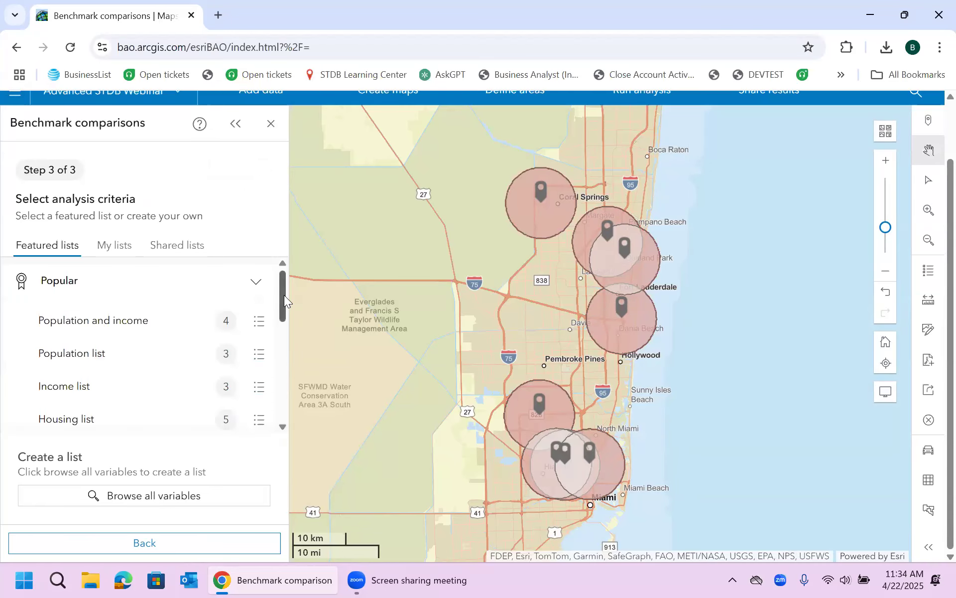
Look through the featured variable lists and open the browser for all variables to create a custom list
scroll(284, 339, down, 1)
drag(284, 343, 294, 272)
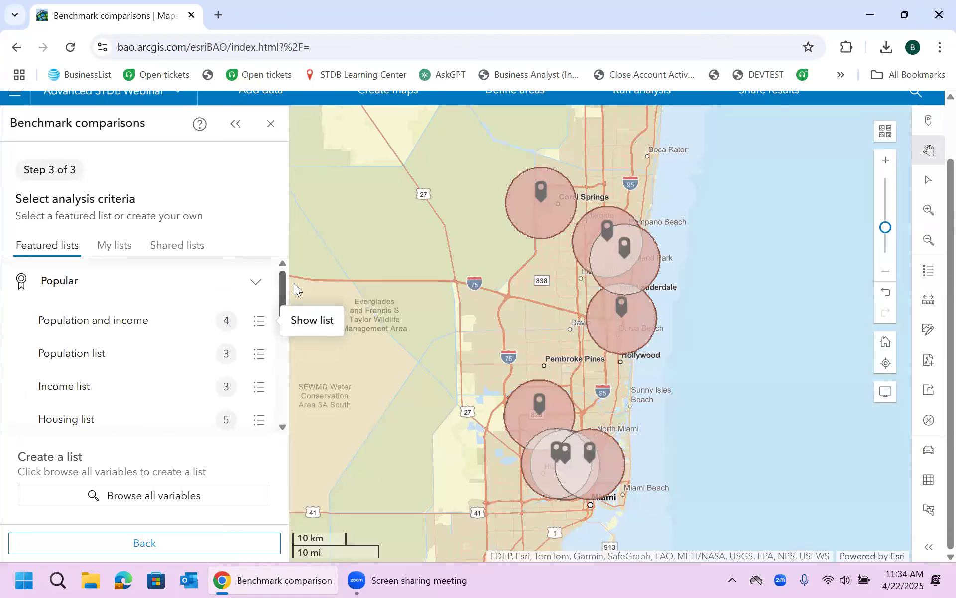
scroll(288, 332, down, 3)
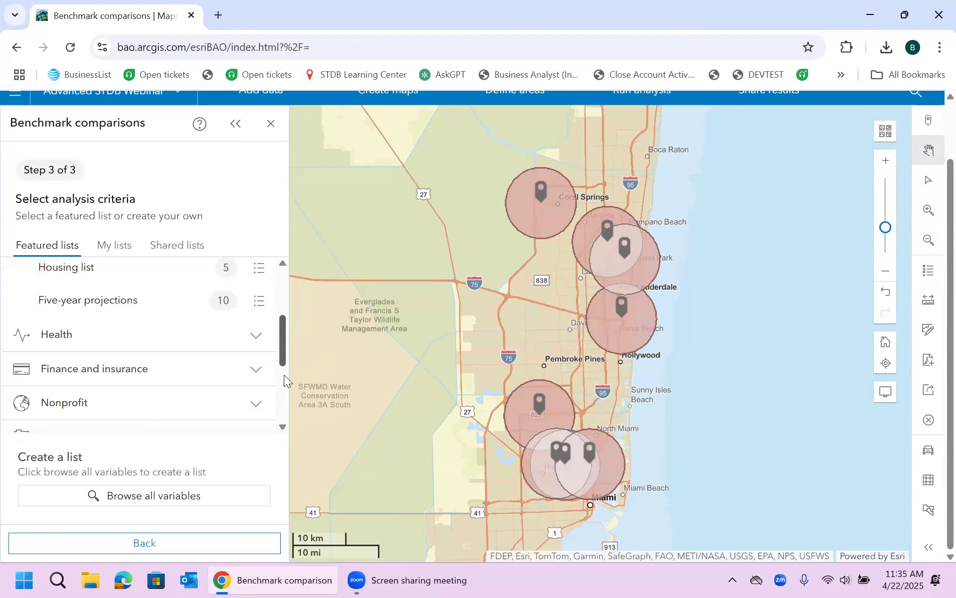
scroll(284, 374, down, 3)
click(146, 500)
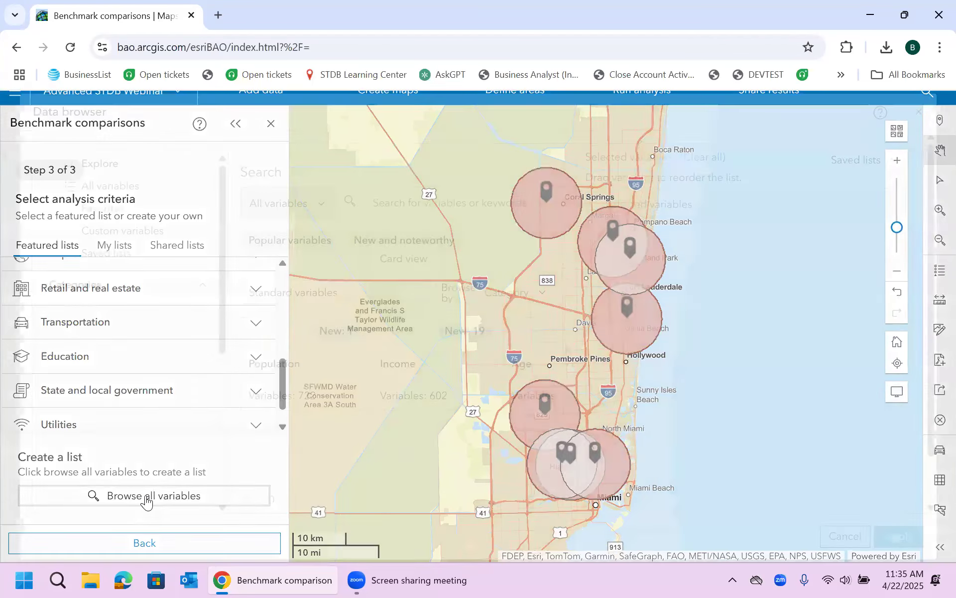
Search the variables for "2024 heat/ac/electrical work" and apply 2024 Heat/Air Conditioning/Electrical Work (Owner) as the comparison variable
click(397, 205)
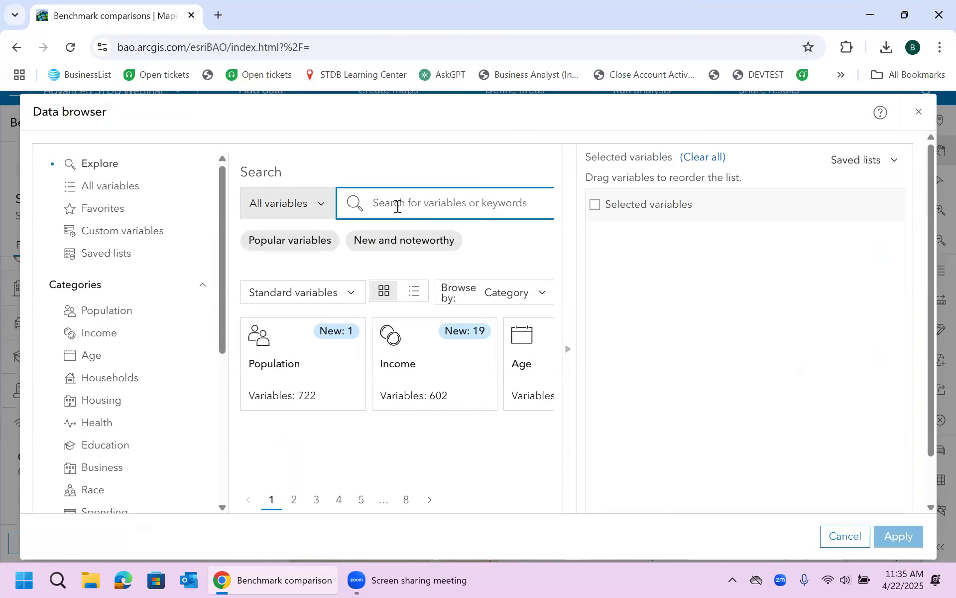
scroll(223, 381, down, 5)
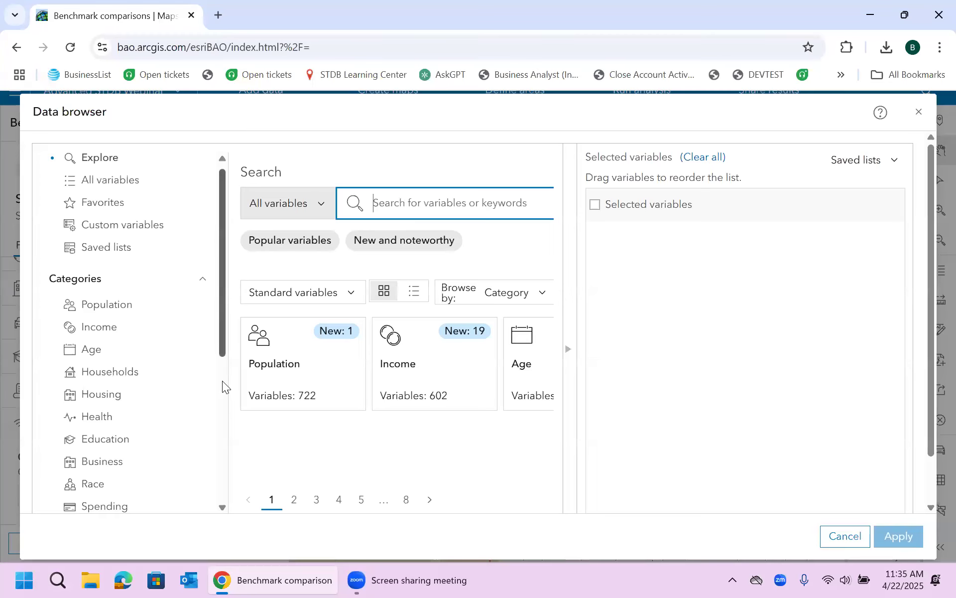
drag(227, 413, 240, 259)
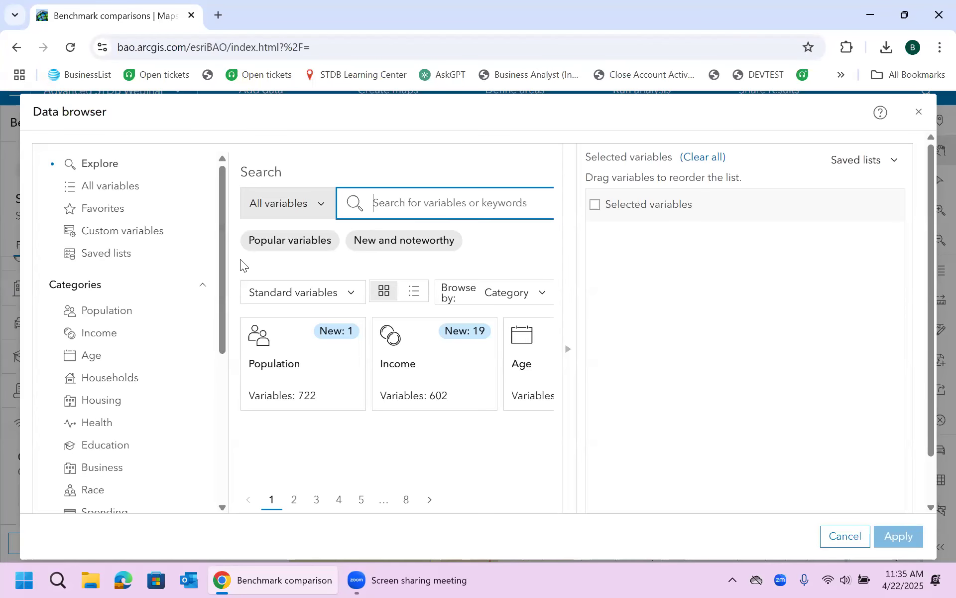
text(2024 heat/ac)
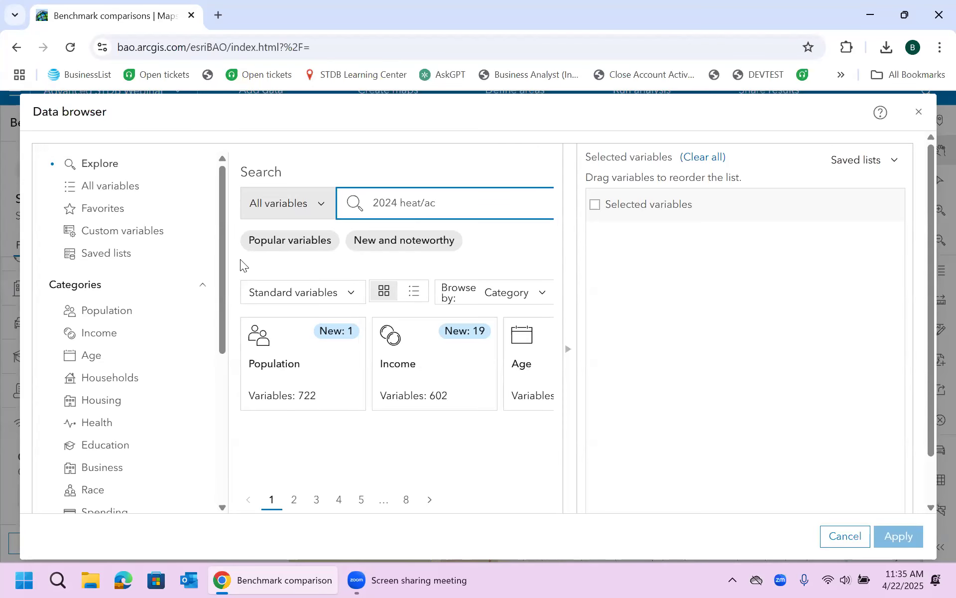
text(lectrical work)
key(Return)
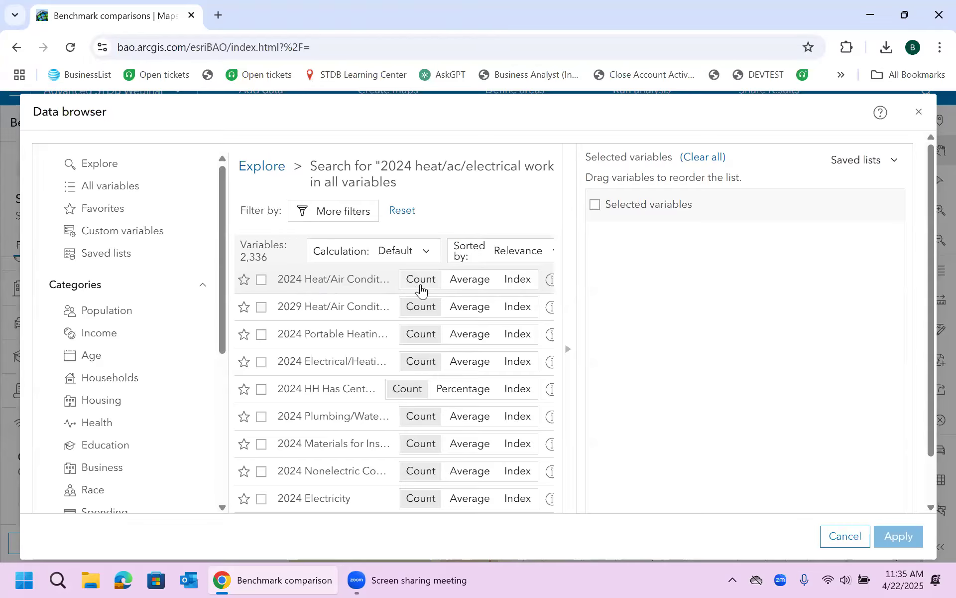
click(261, 280)
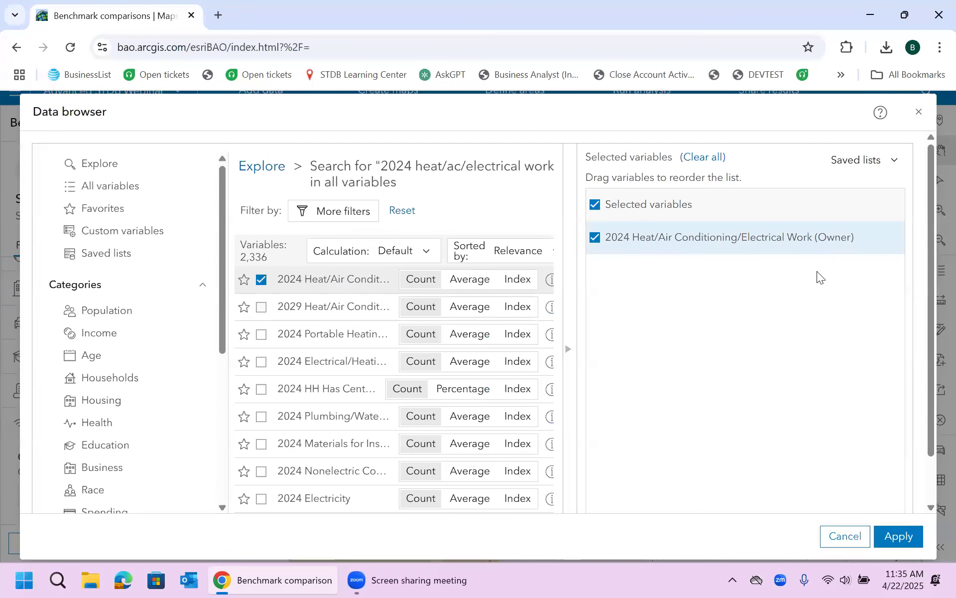
click(905, 545)
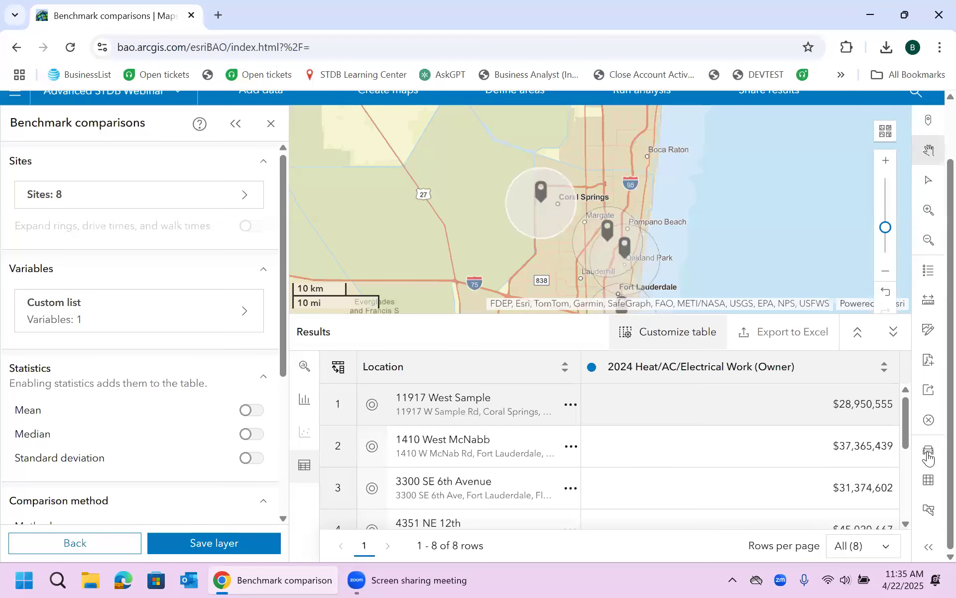
Sort the results table by 2024 Heat/AC/Electrical Work (Owner) from highest to lowest
drag(910, 429, 913, 395)
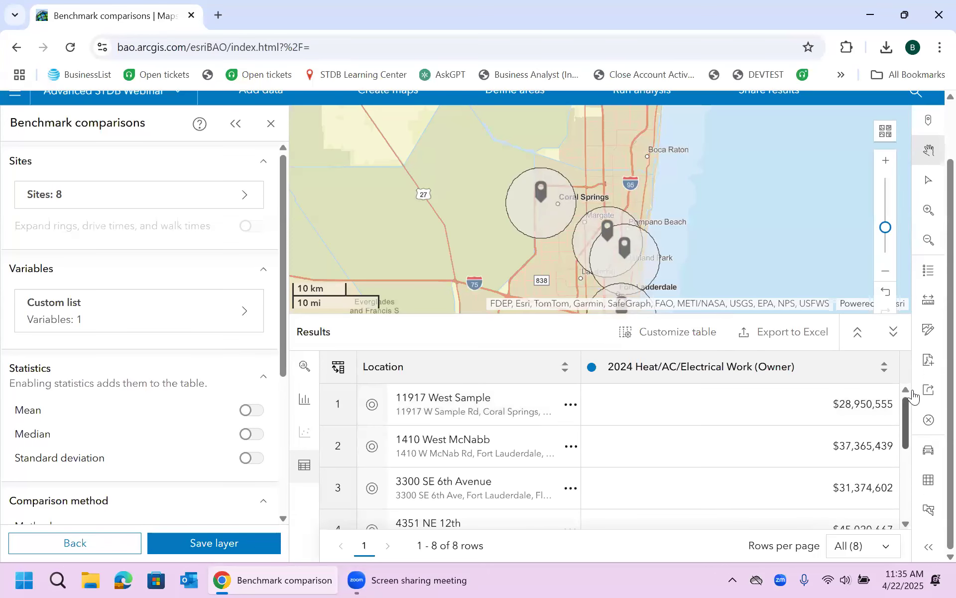
click(880, 370)
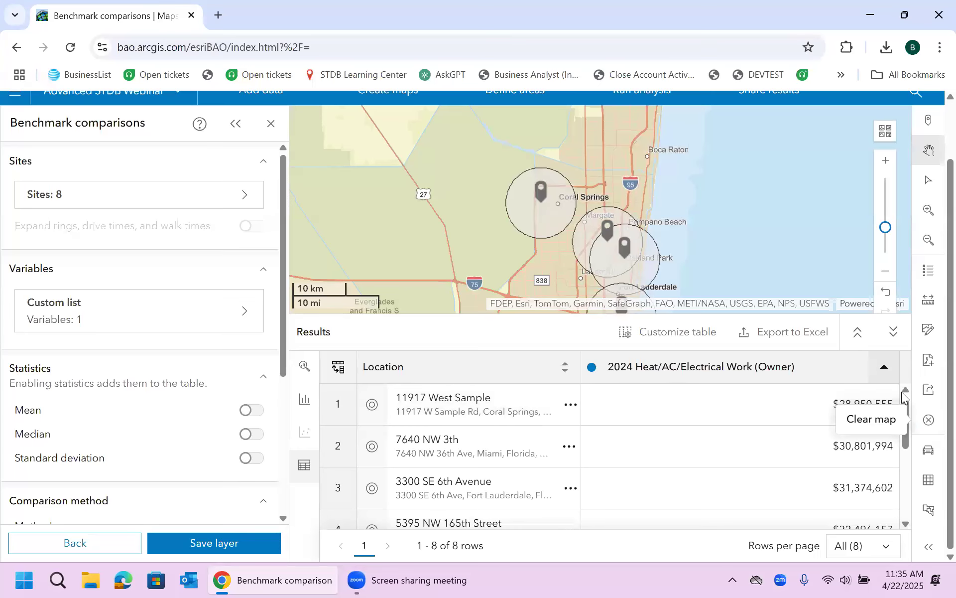
click(884, 367)
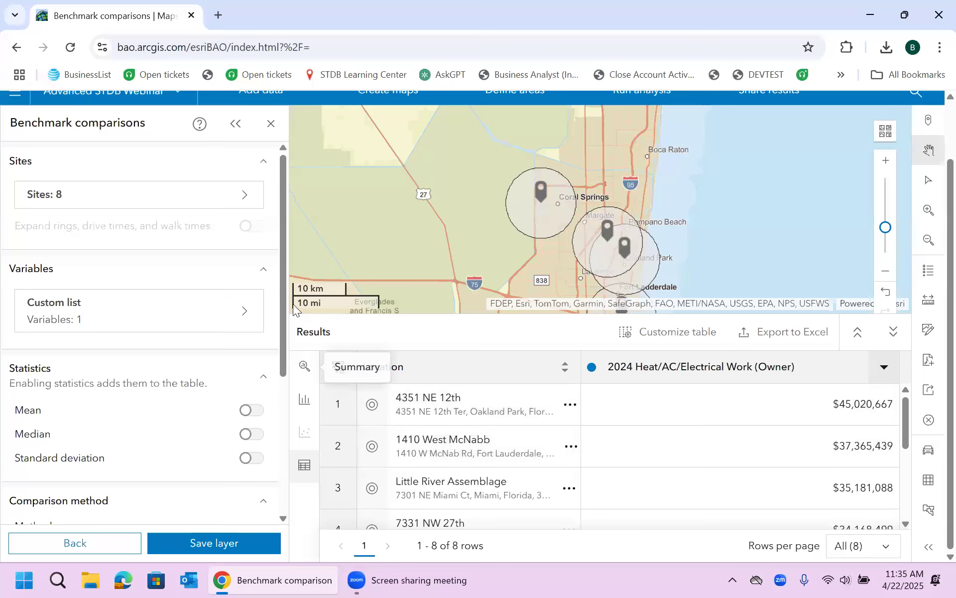
Set the comparison method to High to low and inspect the shaded sites on the map
drag(280, 303, 287, 428)
drag(416, 247, 412, 160)
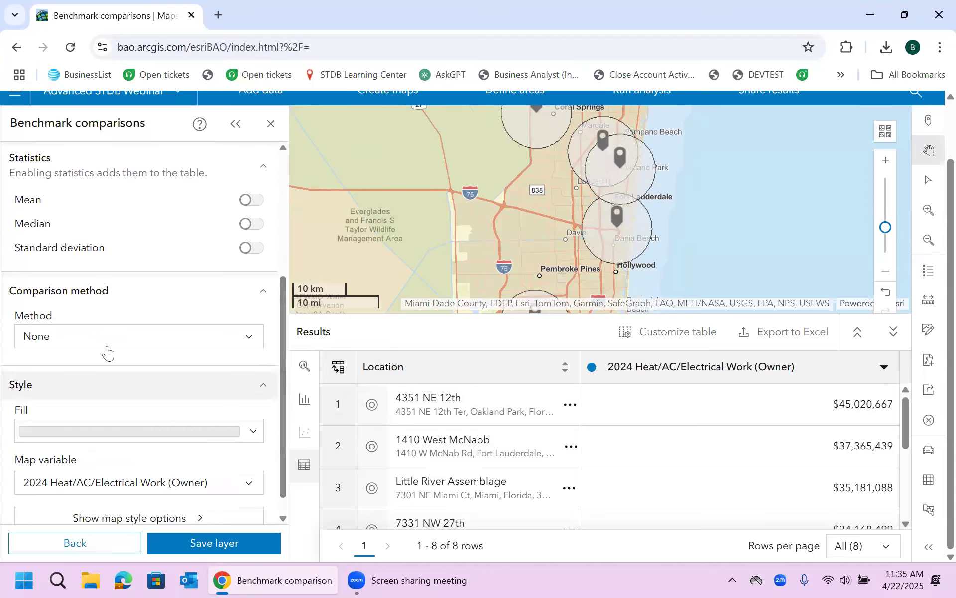
click(87, 348)
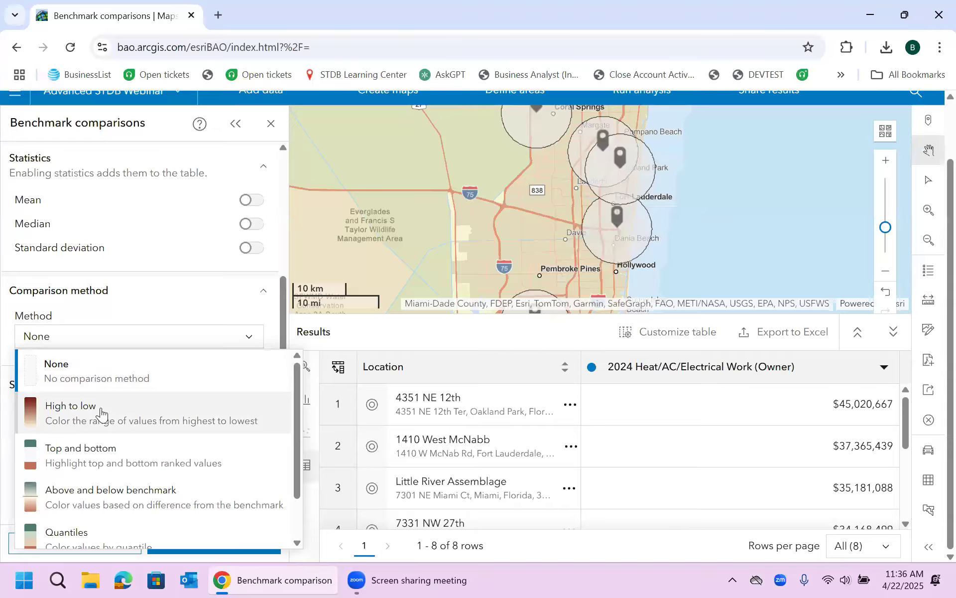
click(101, 412)
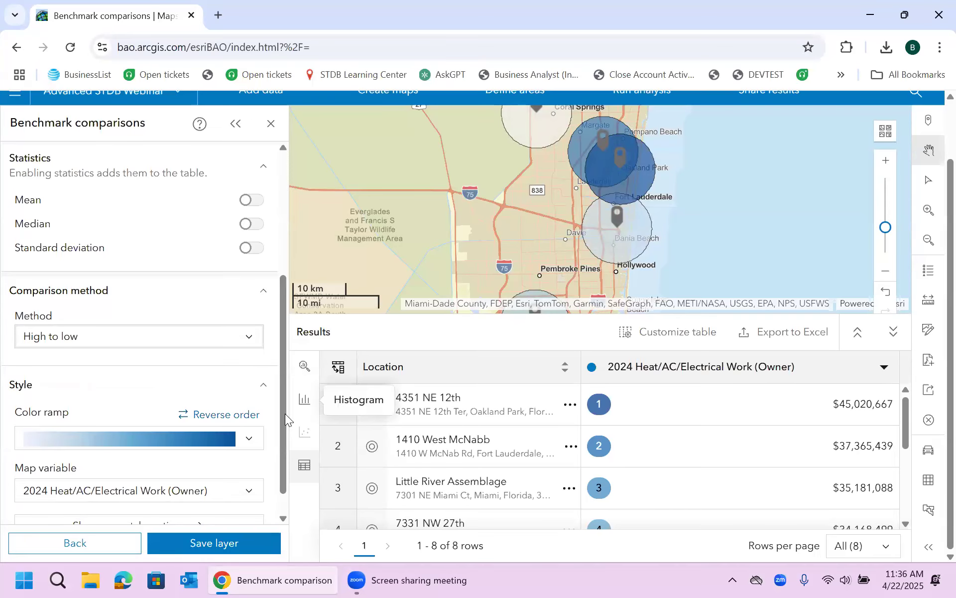
drag(285, 448, 285, 462)
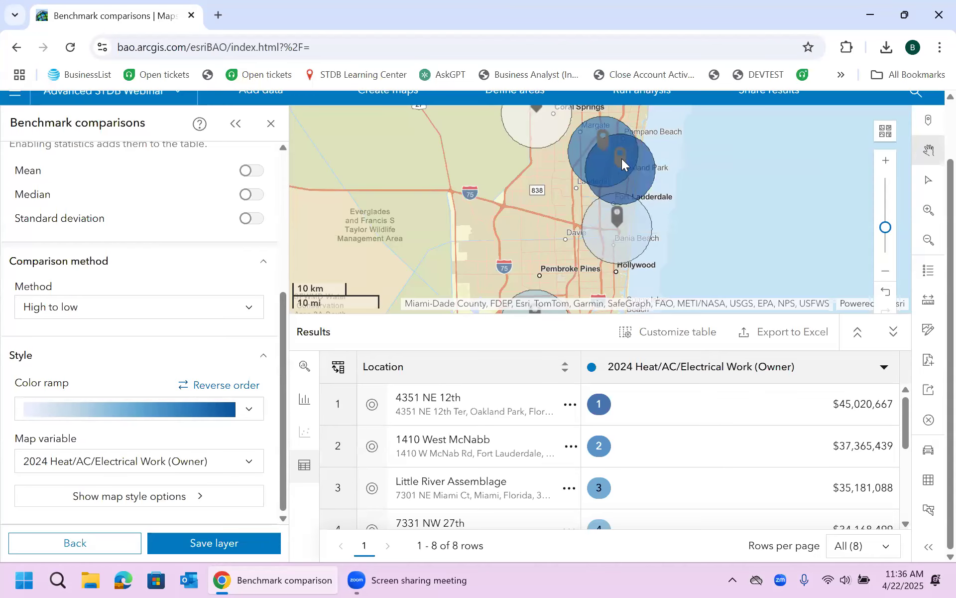
mouse_move(625, 197)
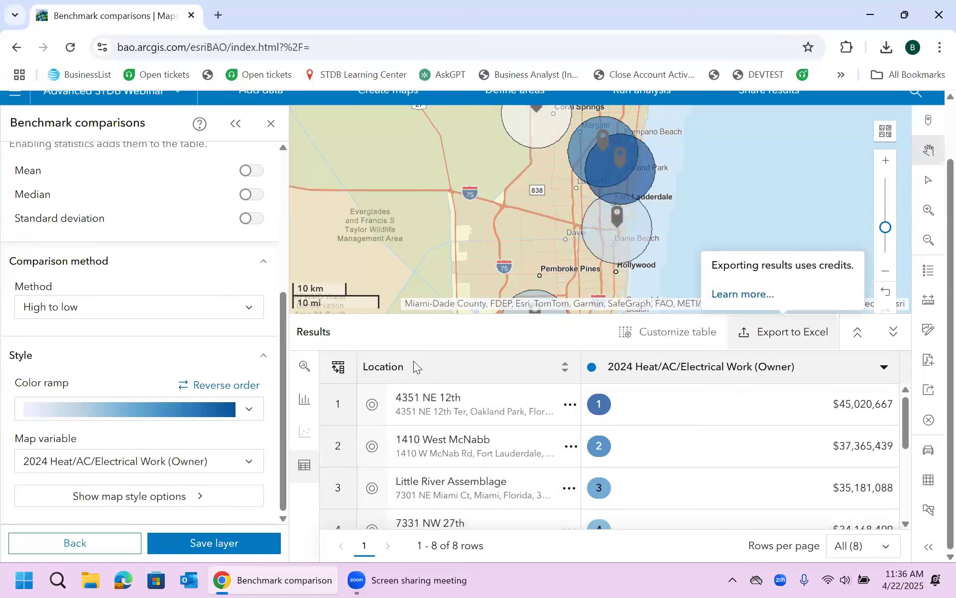
Enable the mean, median and standard deviation statistics and export the comparison results to Excel under the suggested document name
click(249, 195)
click(249, 218)
click(250, 171)
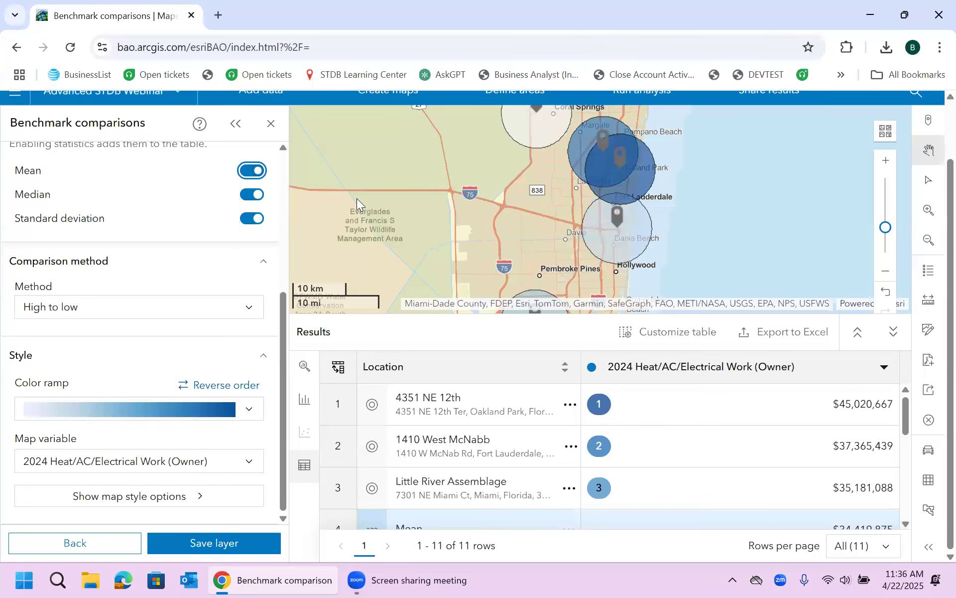
click(791, 332)
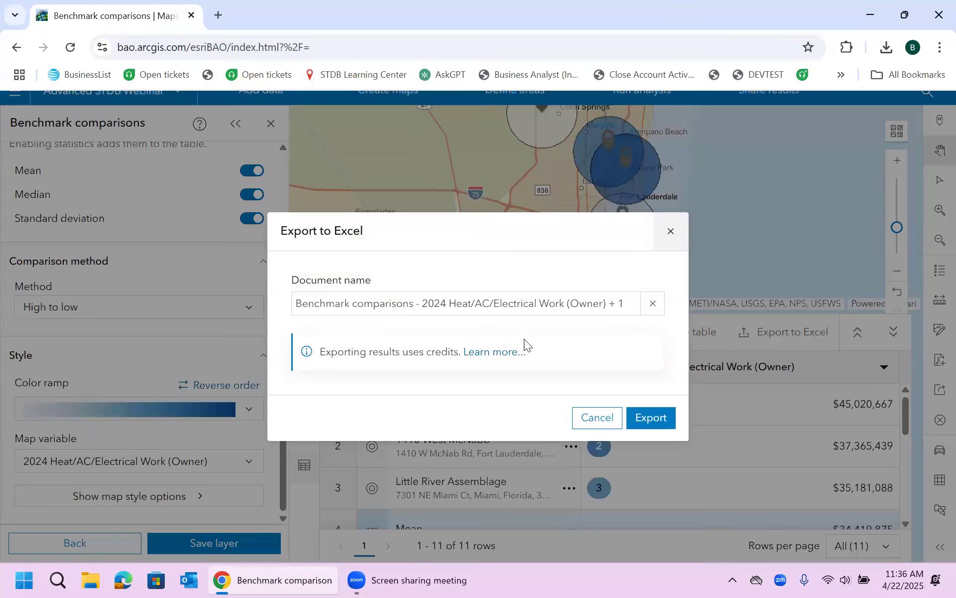
click(675, 414)
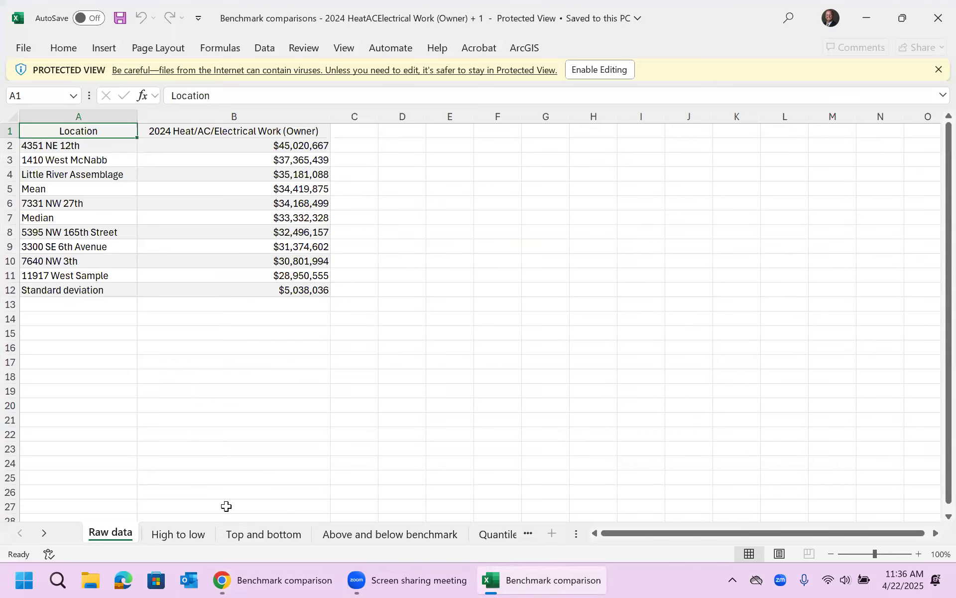
Review the exported workbook's High to low, Top and bottom, Above and below benchmark, Quantiles and Highlight extremes sheets, and close it
click(166, 543)
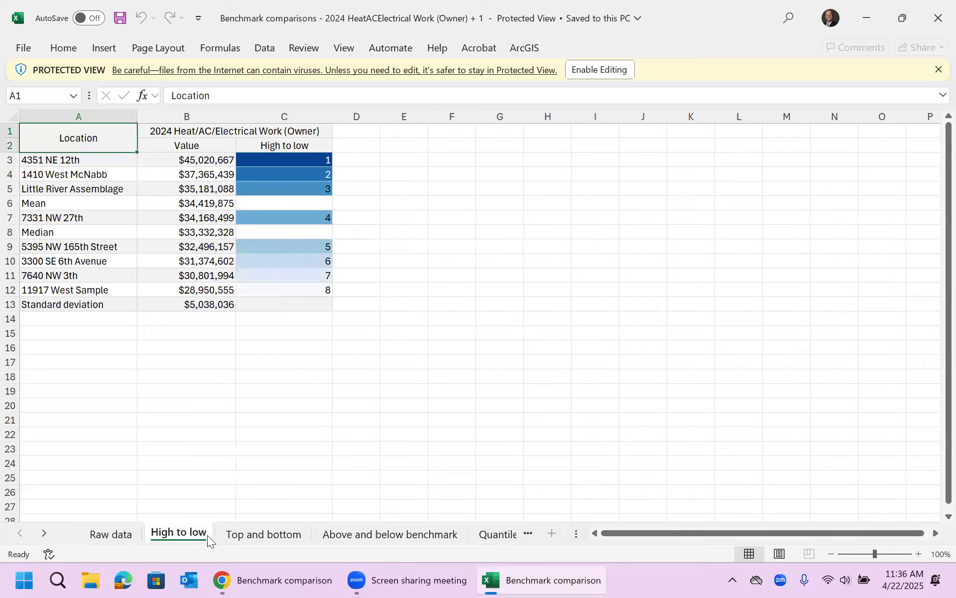
click(246, 534)
click(363, 537)
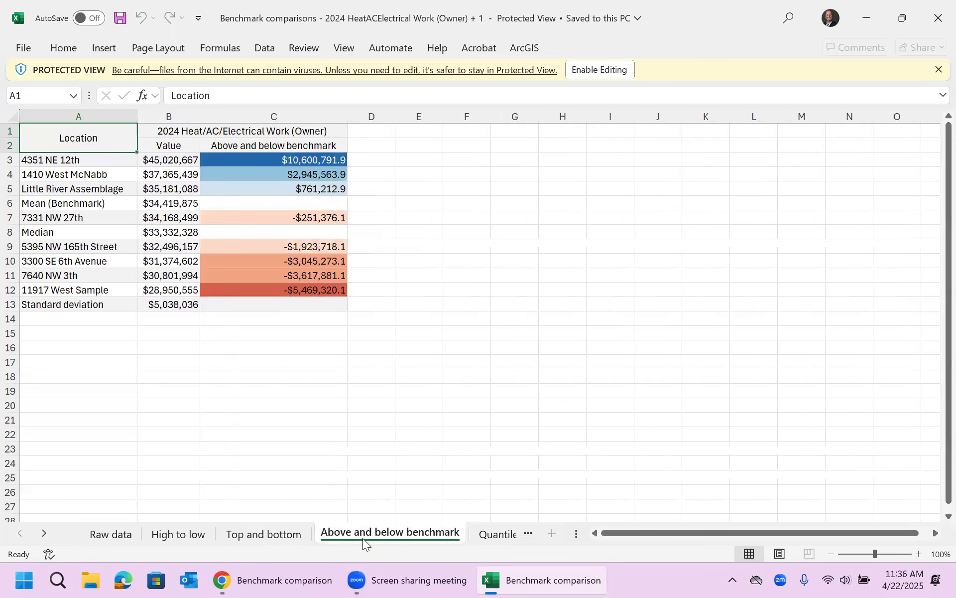
click(495, 533)
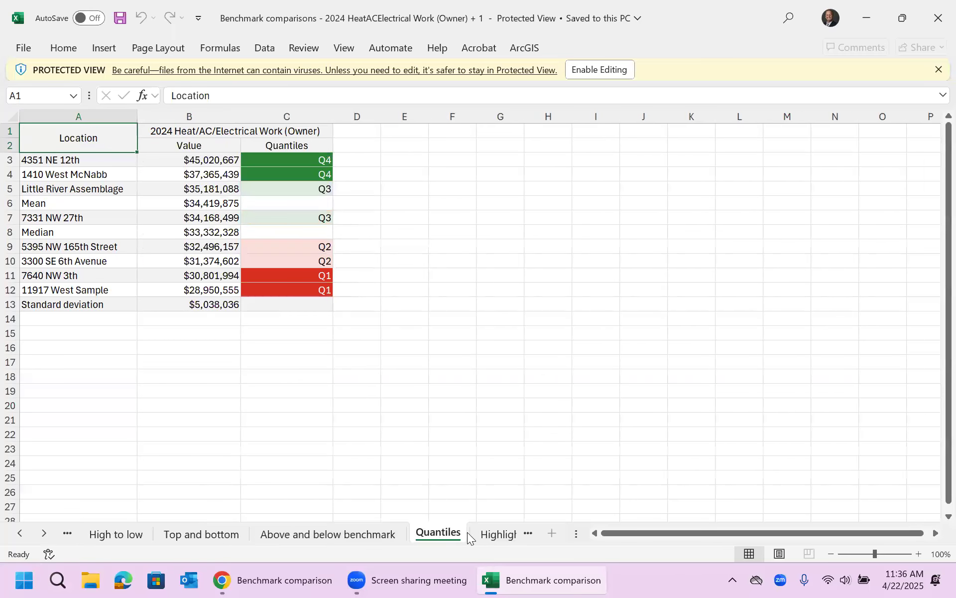
click(495, 534)
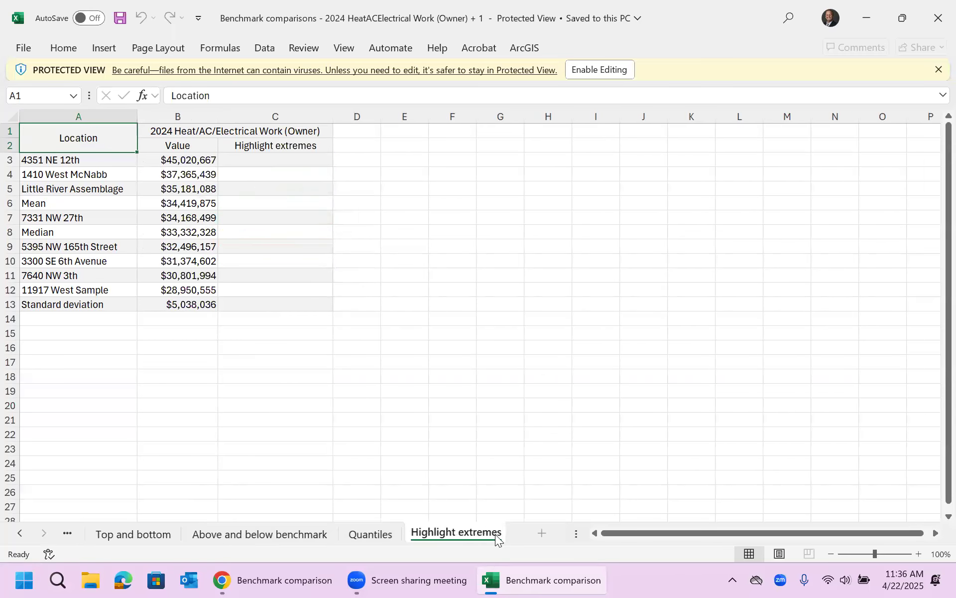
click(934, 28)
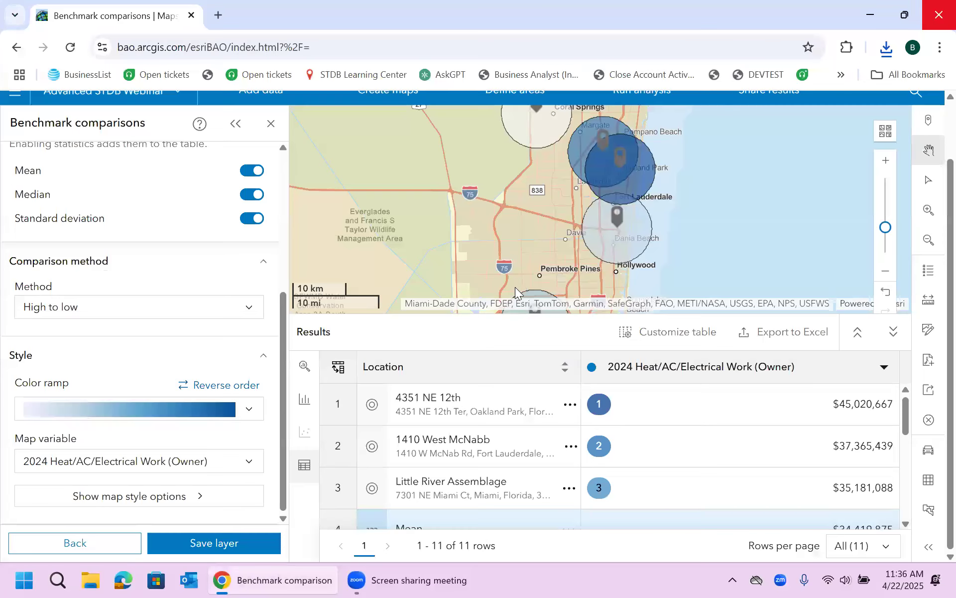
Clear everything from the map, including the Benchmark comparisons layer
click(929, 421)
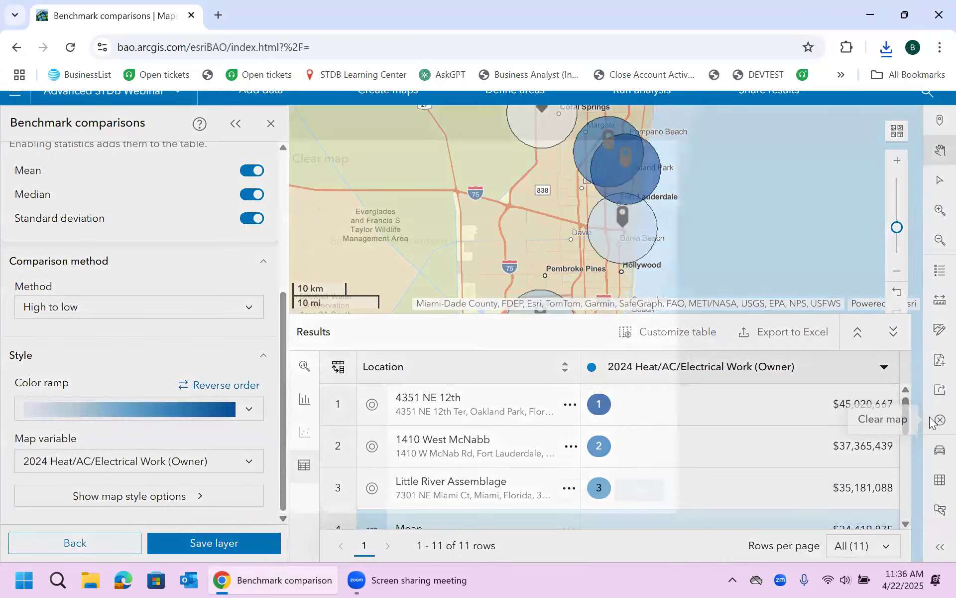
click(301, 207)
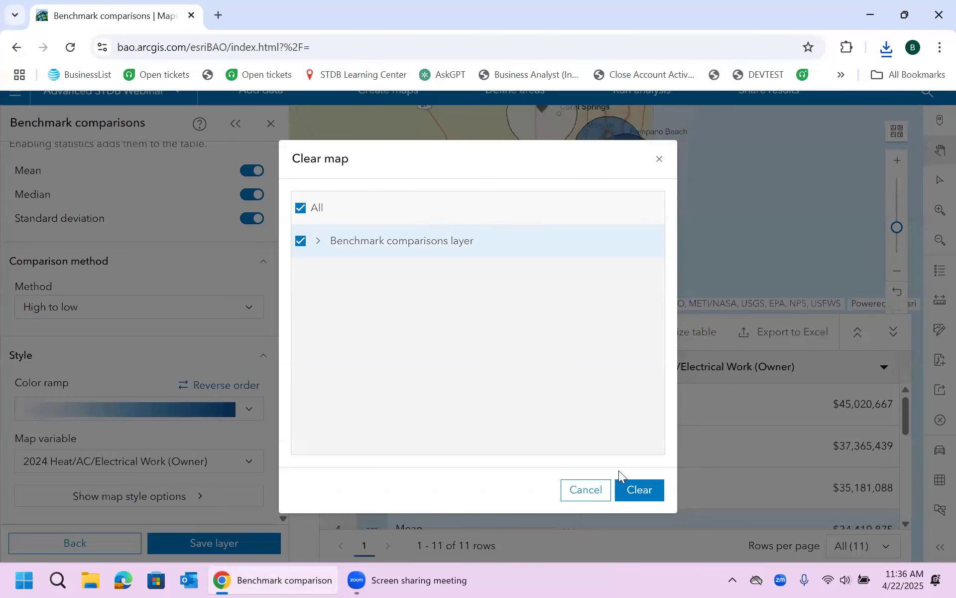
click(638, 490)
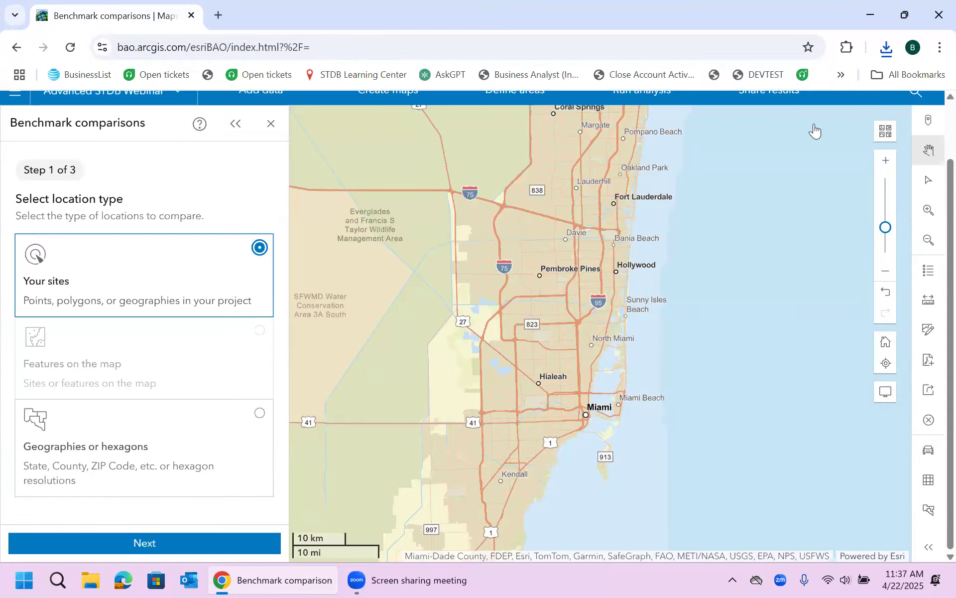
Search the data source countries for "usa", view the Esri data source versions offered for the USA, and close the selection
scroll(797, 131, up, 2)
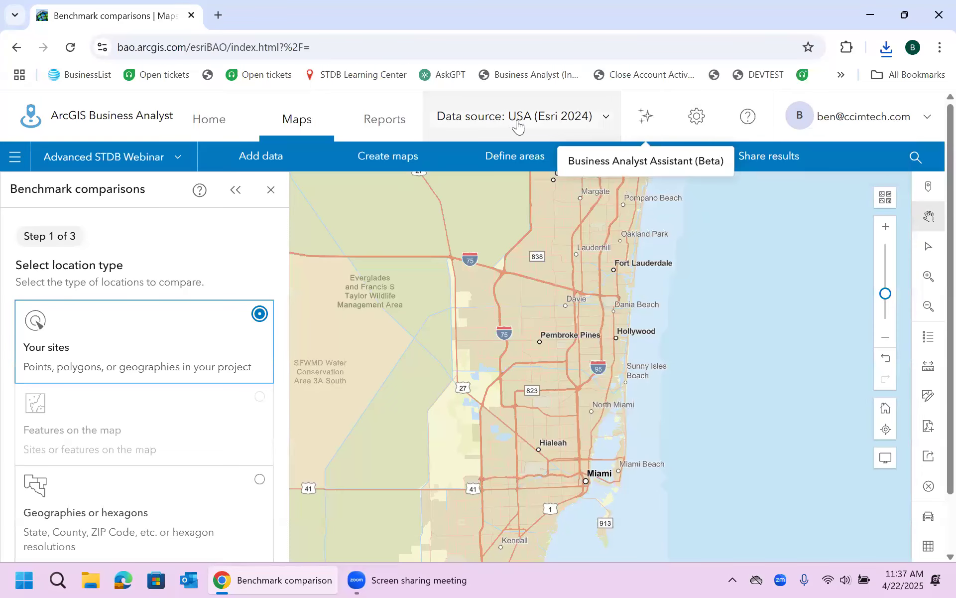
click(546, 124)
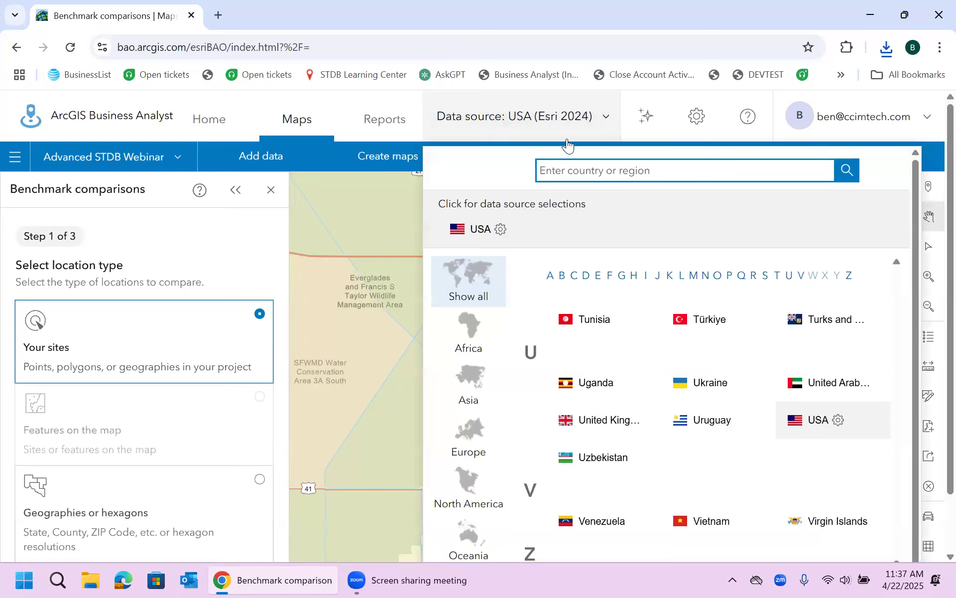
click(705, 170)
text(usa)
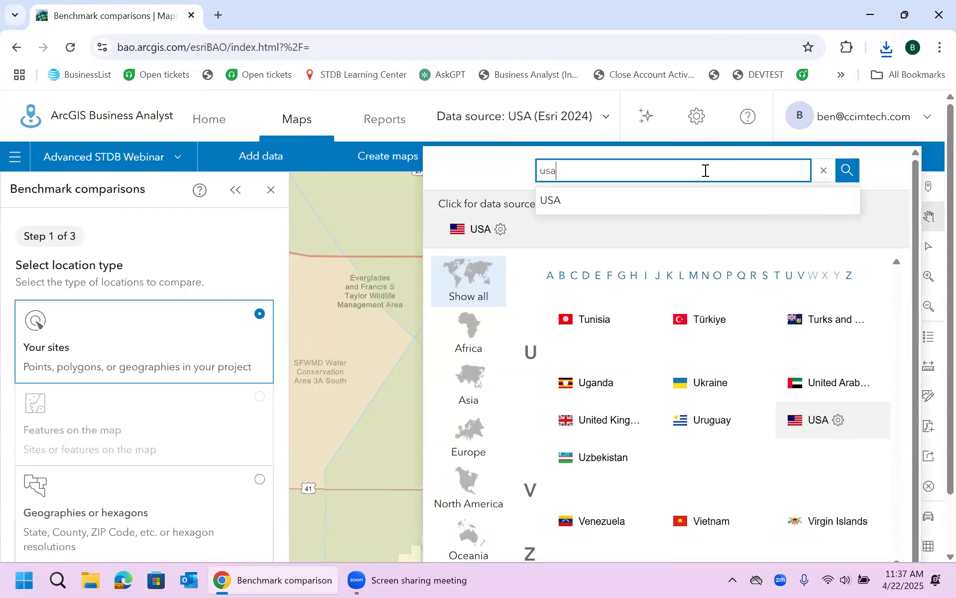
key(Return)
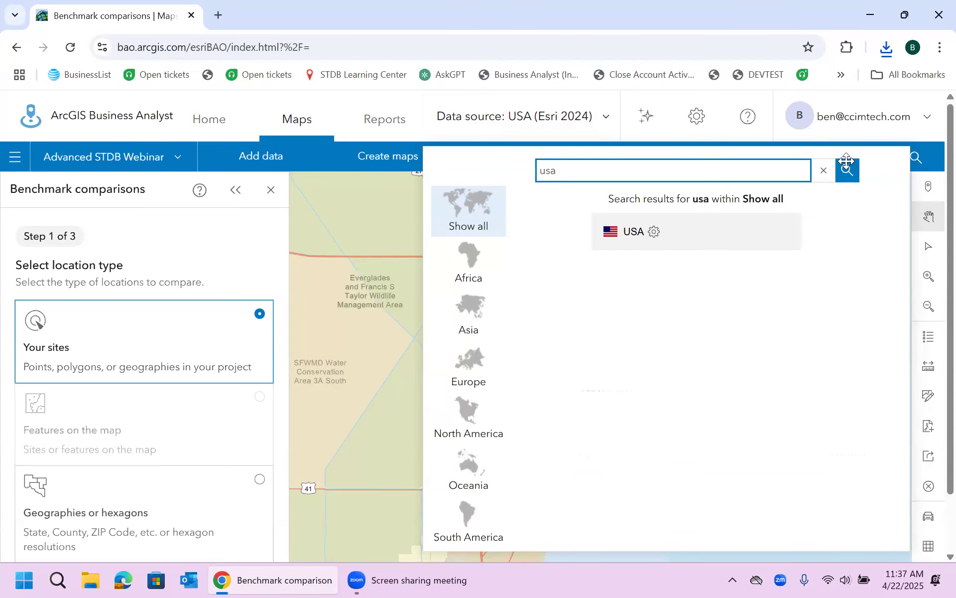
right_click(813, 219)
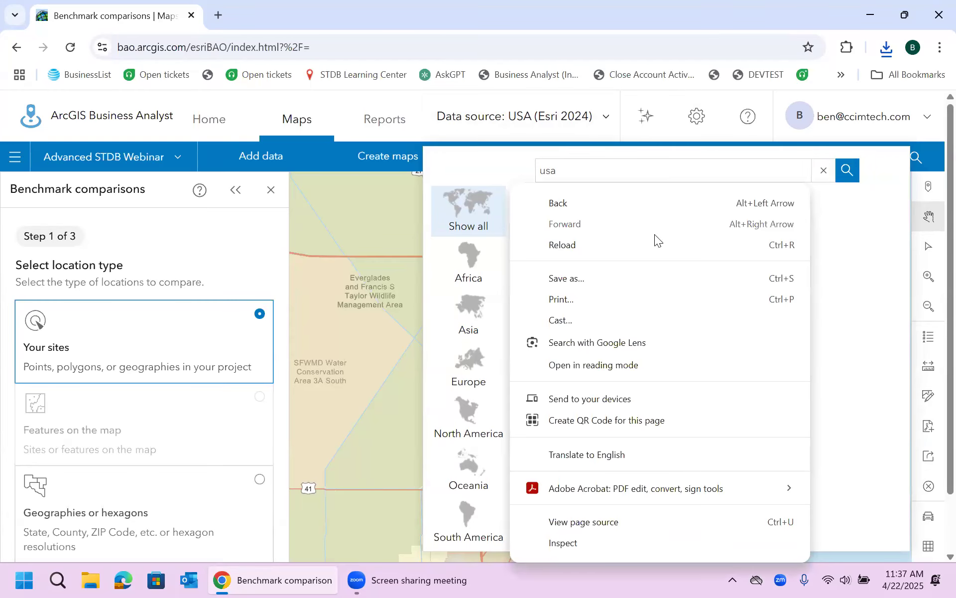
click(490, 270)
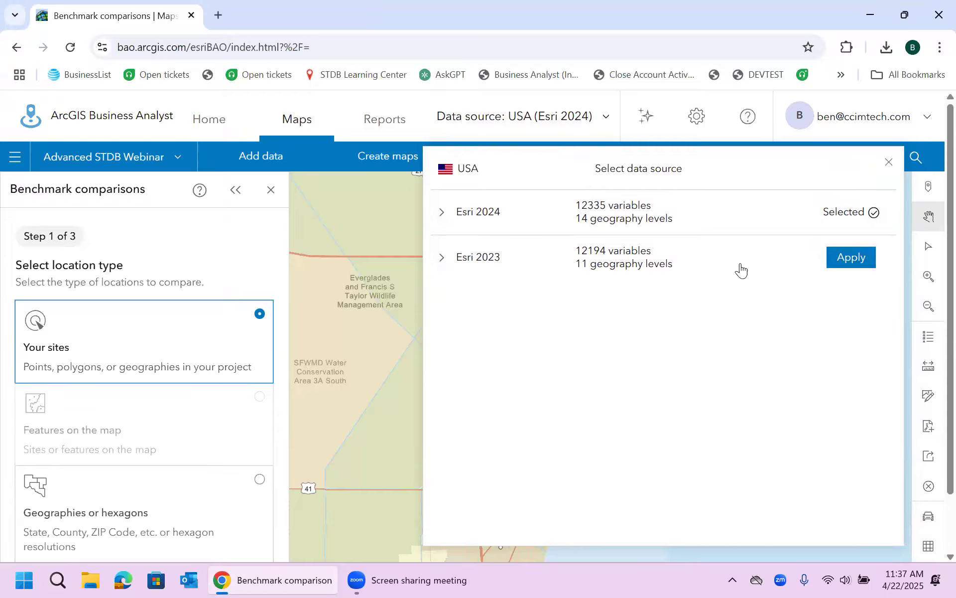
click(888, 166)
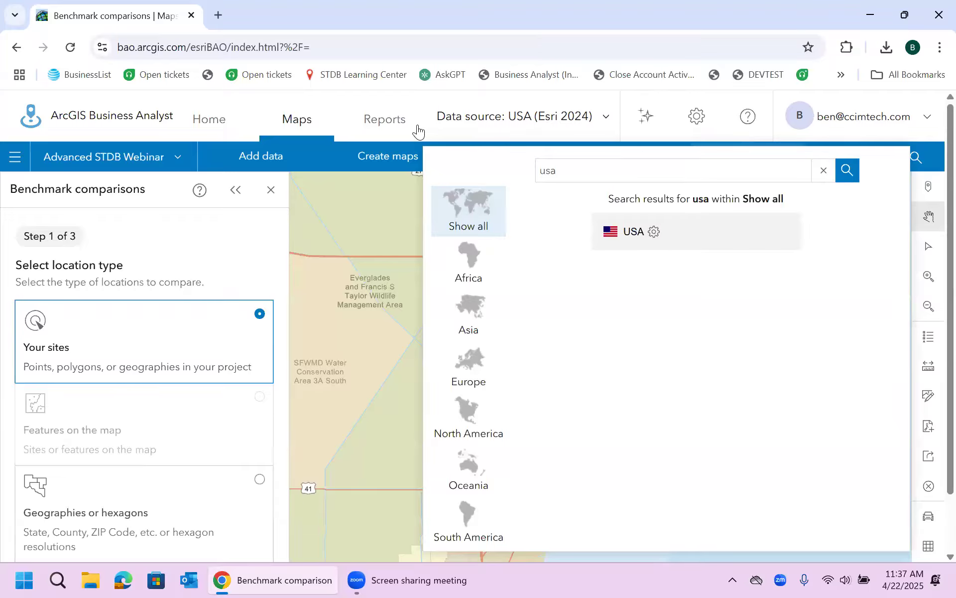
Replace all selected sites for running reports with only the recent site Custom Trade Area for HVAC
click(385, 127)
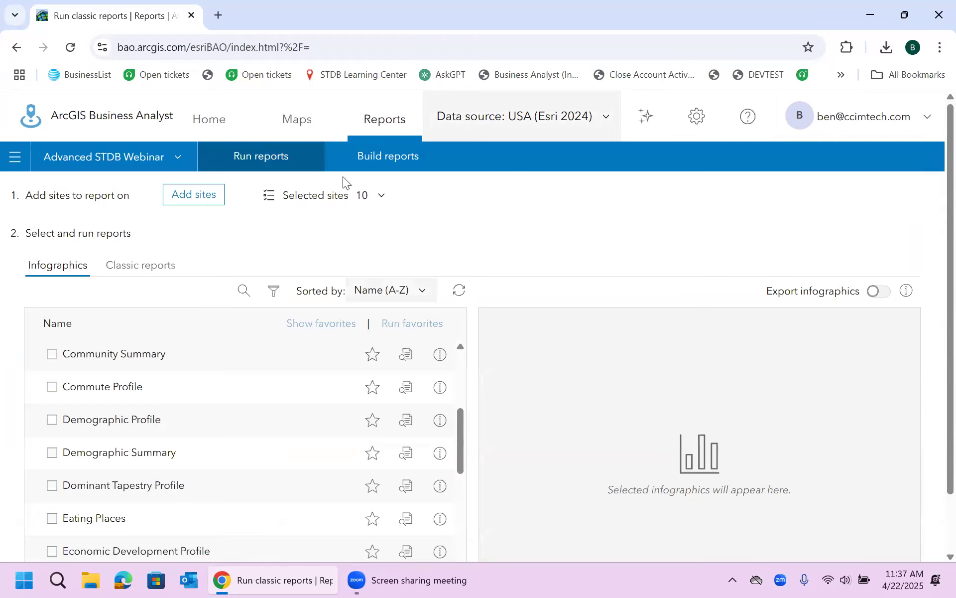
click(366, 195)
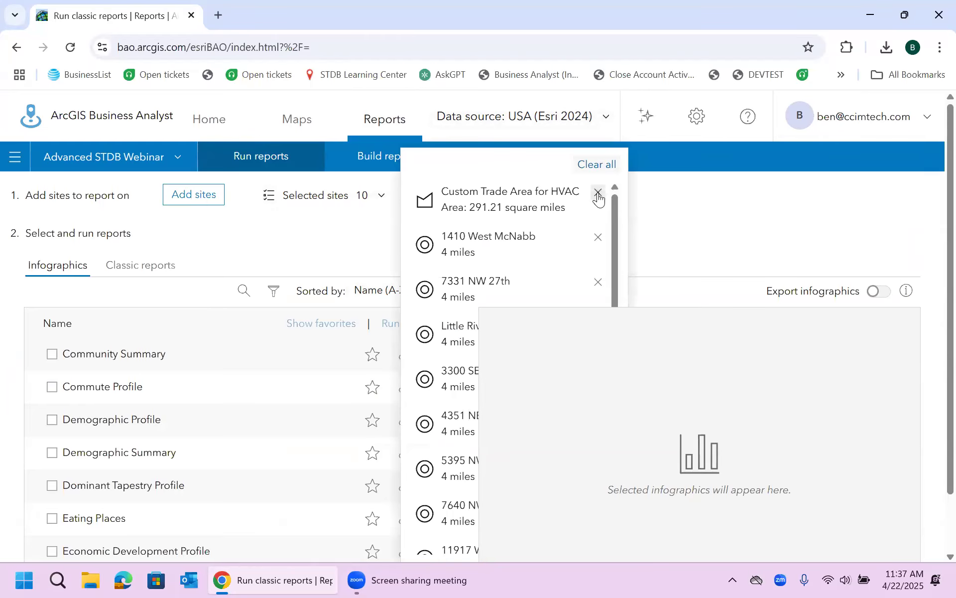
click(598, 198)
click(597, 166)
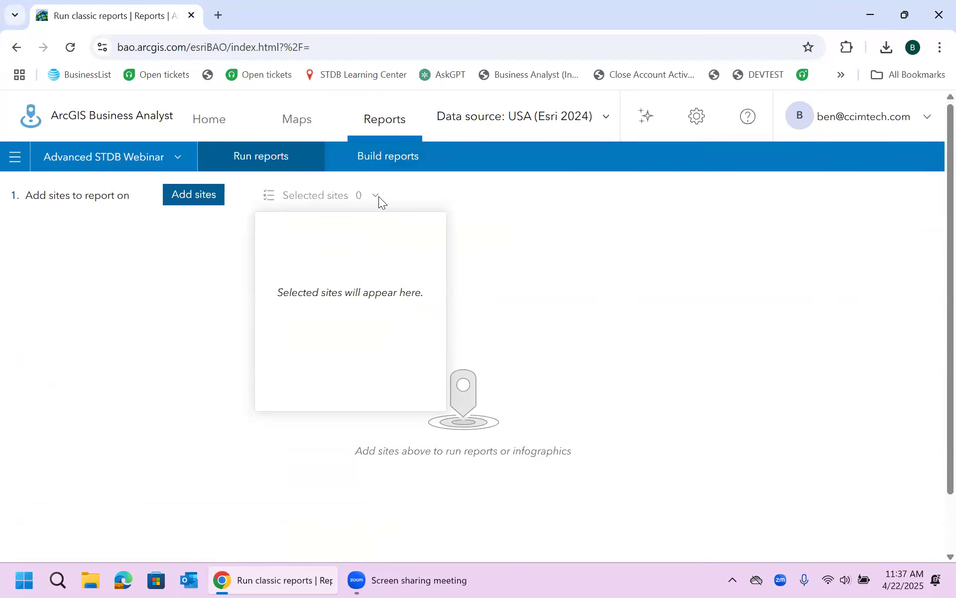
click(202, 200)
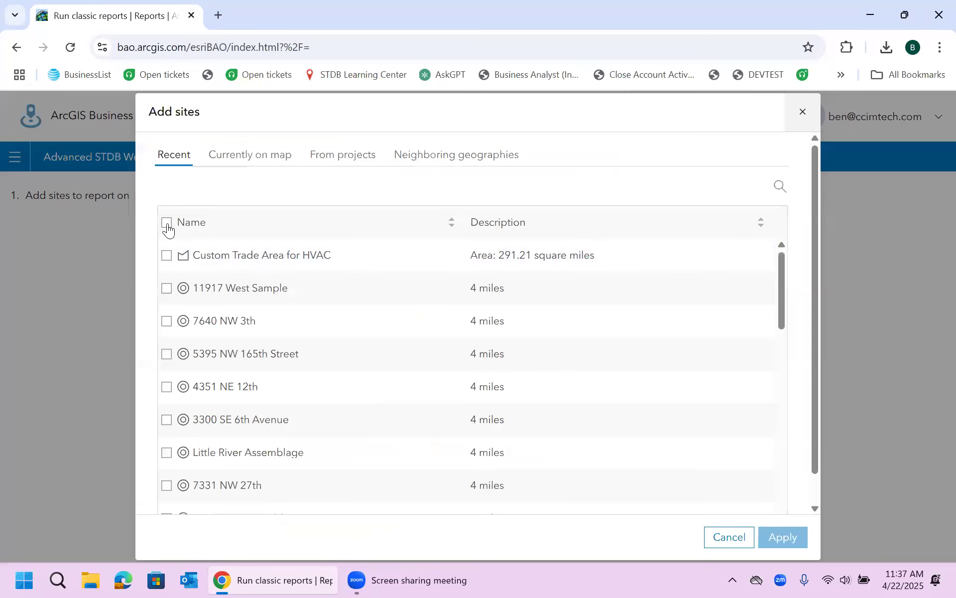
click(188, 259)
click(774, 539)
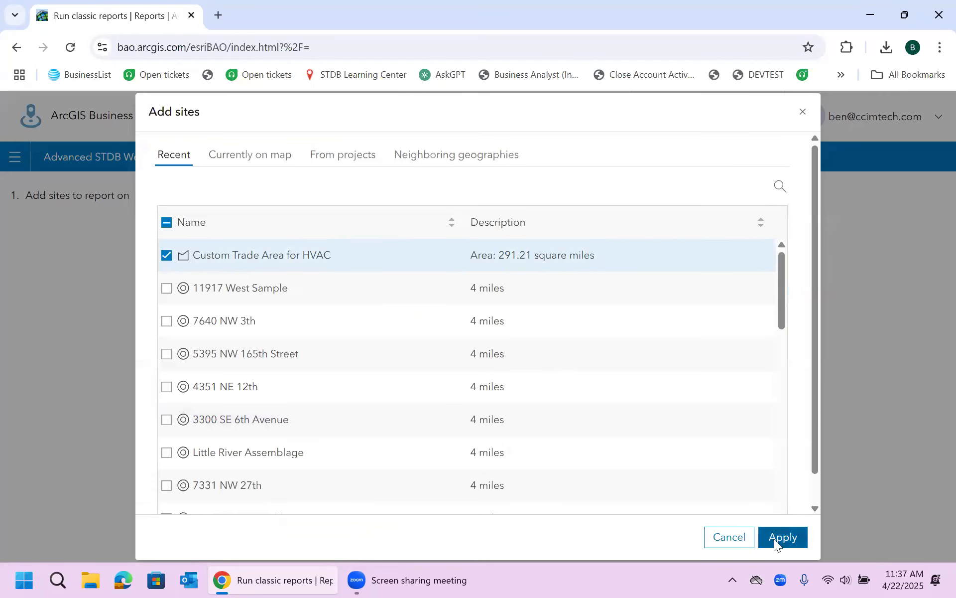
Run the Time Series Profile classic report in PDF format for Custom Trade Area for HVAC
click(127, 274)
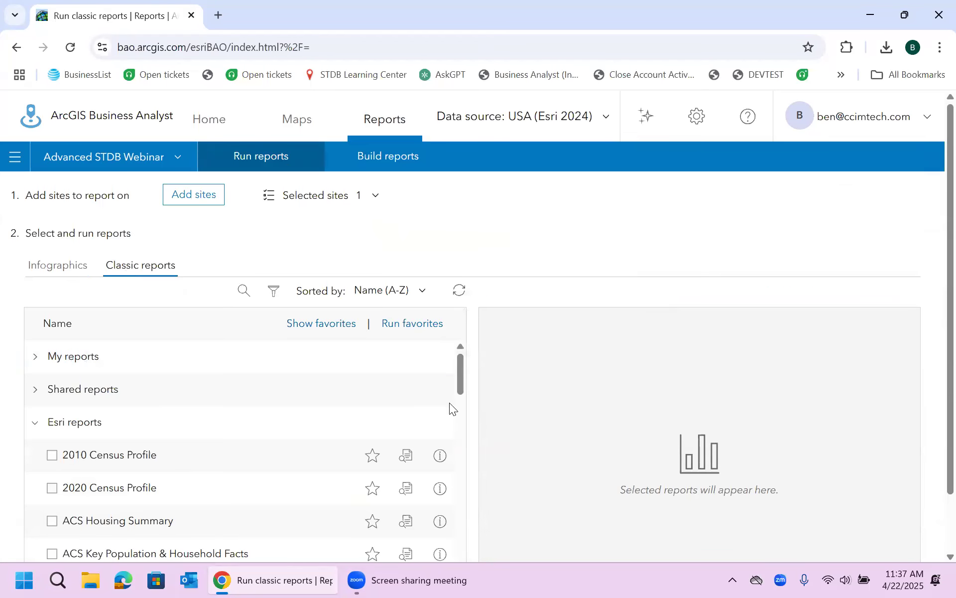
drag(459, 364, 471, 577)
click(52, 505)
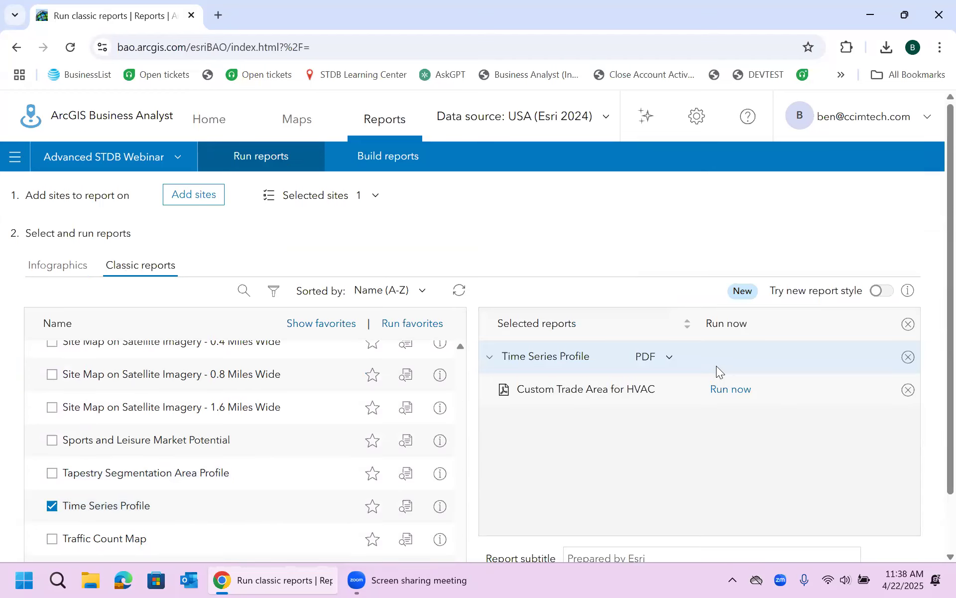
click(731, 390)
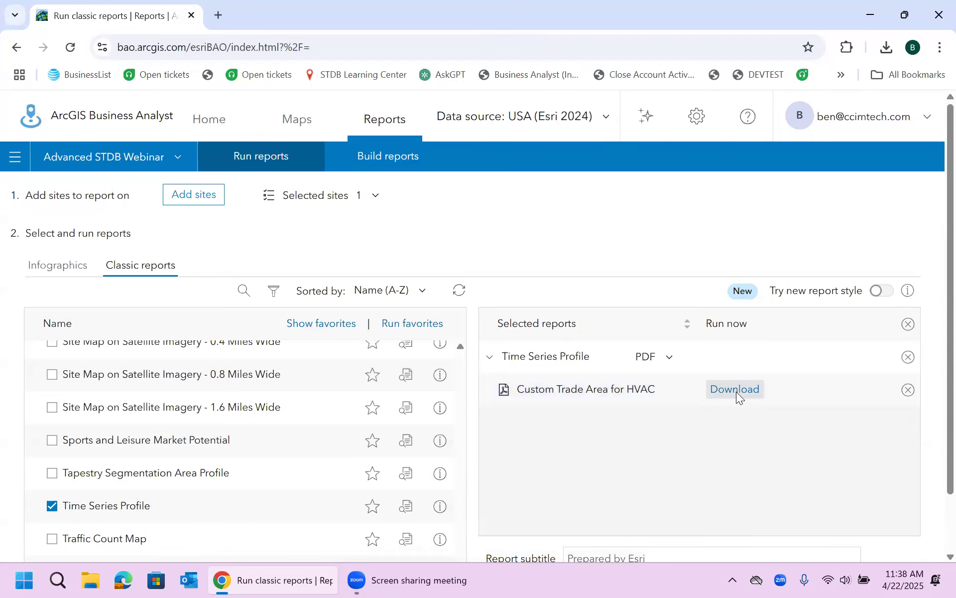
Download the Time Series Profile PDF, review its population, households and housing units tables, and close it
click(736, 390)
click(792, 89)
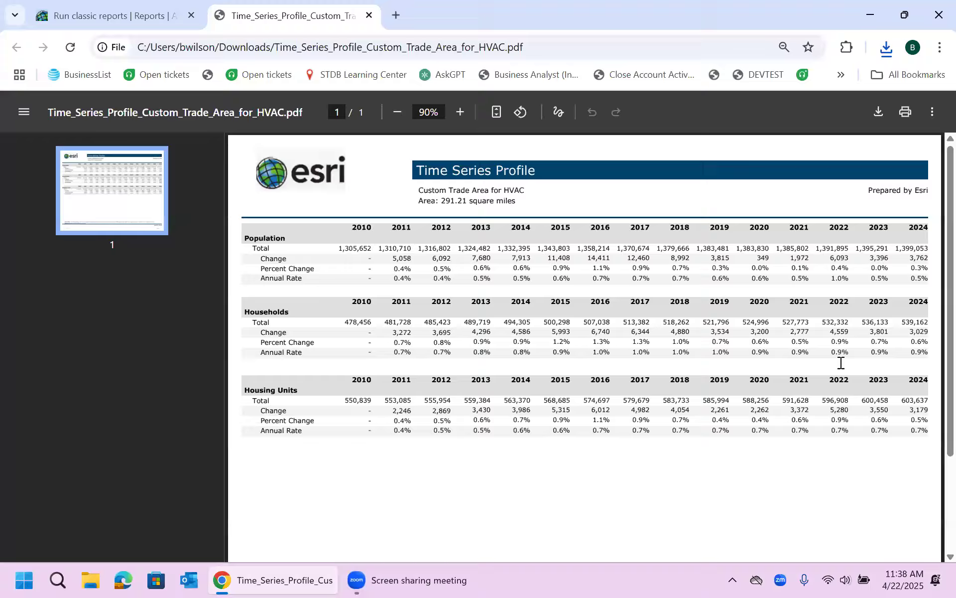
click(369, 15)
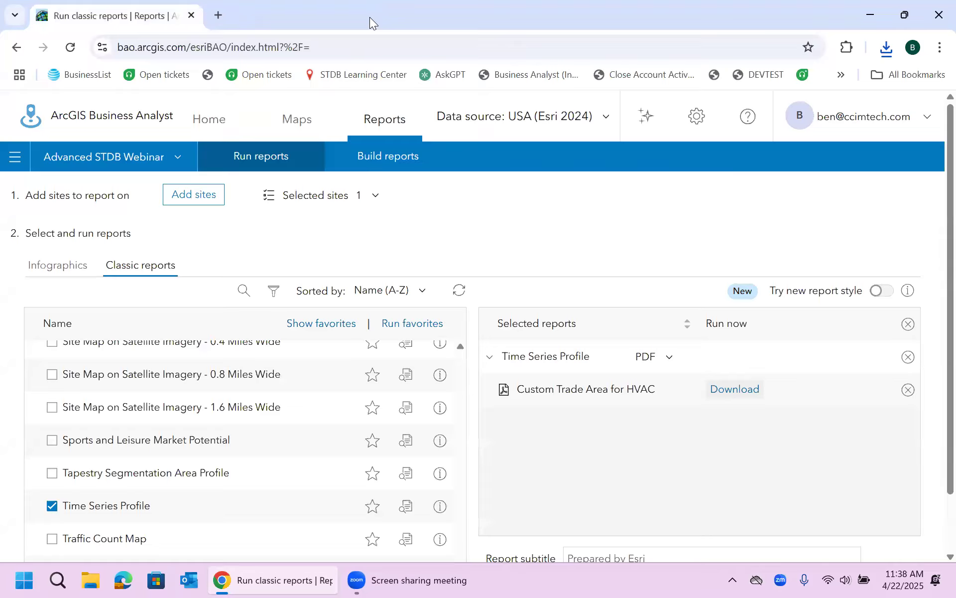
Return to the project map and close the Benchmark comparisons workflow
click(293, 122)
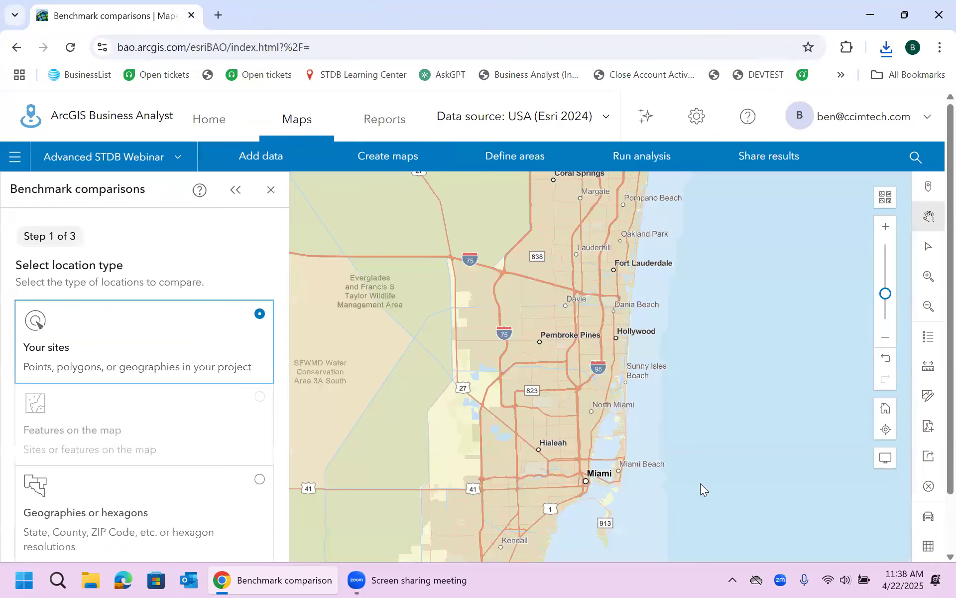
click(277, 195)
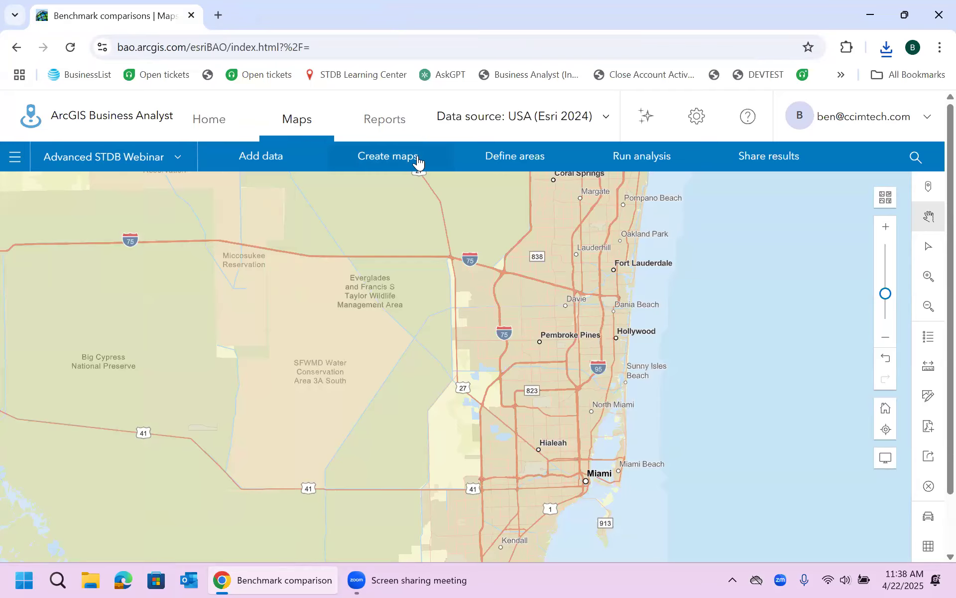
drag(950, 308, 933, 280)
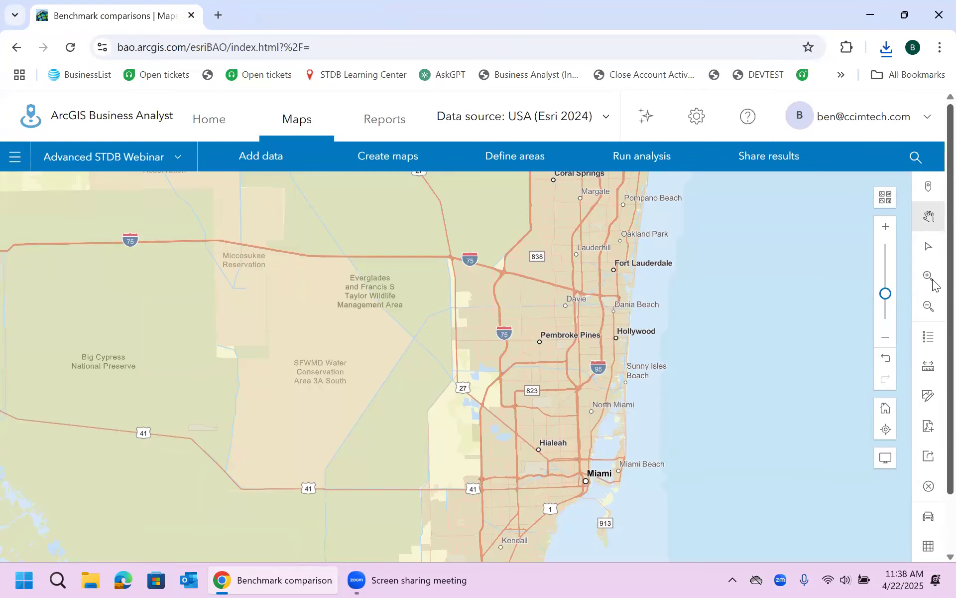
Open the Multi-Family Property List workbook from the desktop and examine its column headings and property rows
click(876, 16)
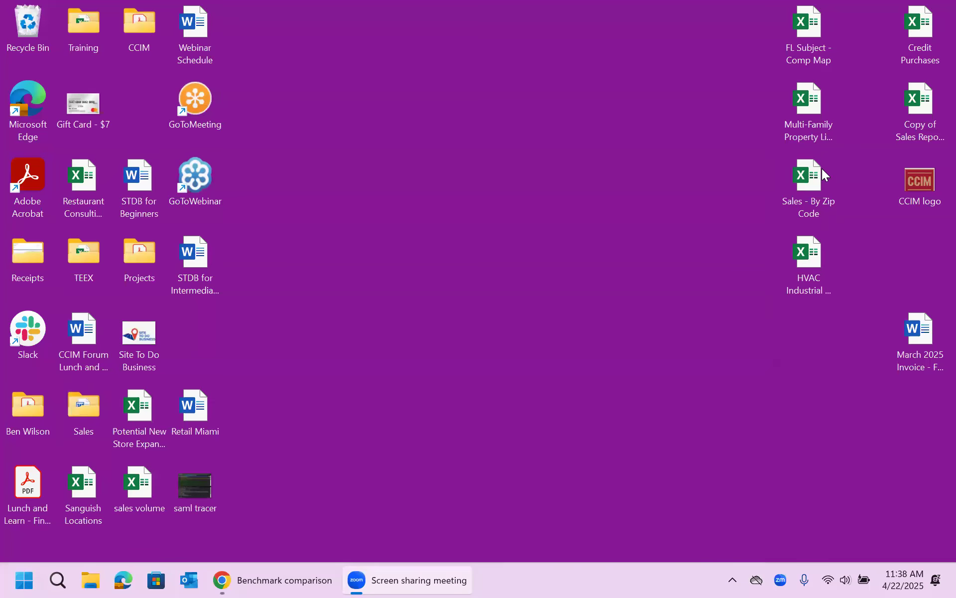
double_click(813, 105)
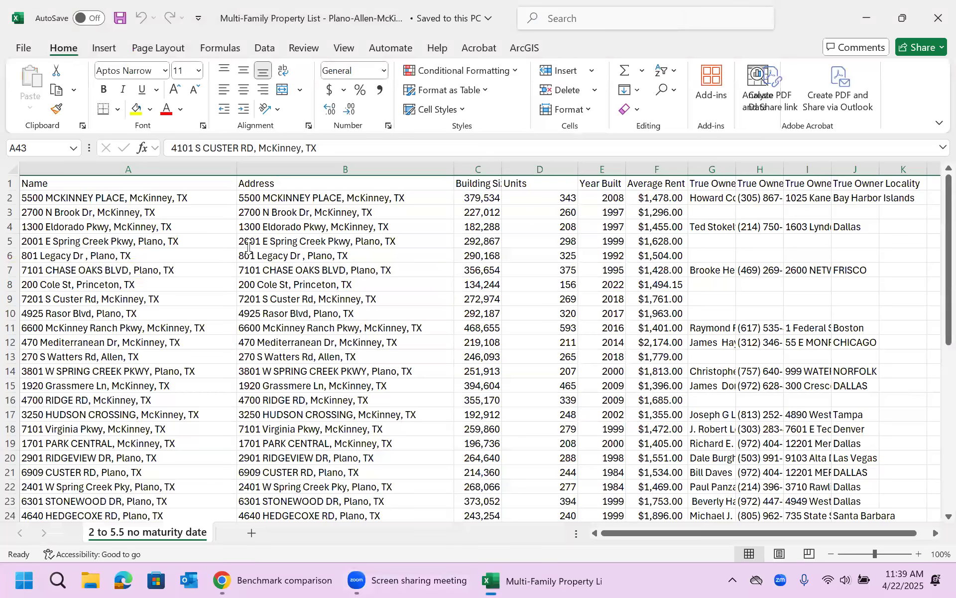
click(150, 185)
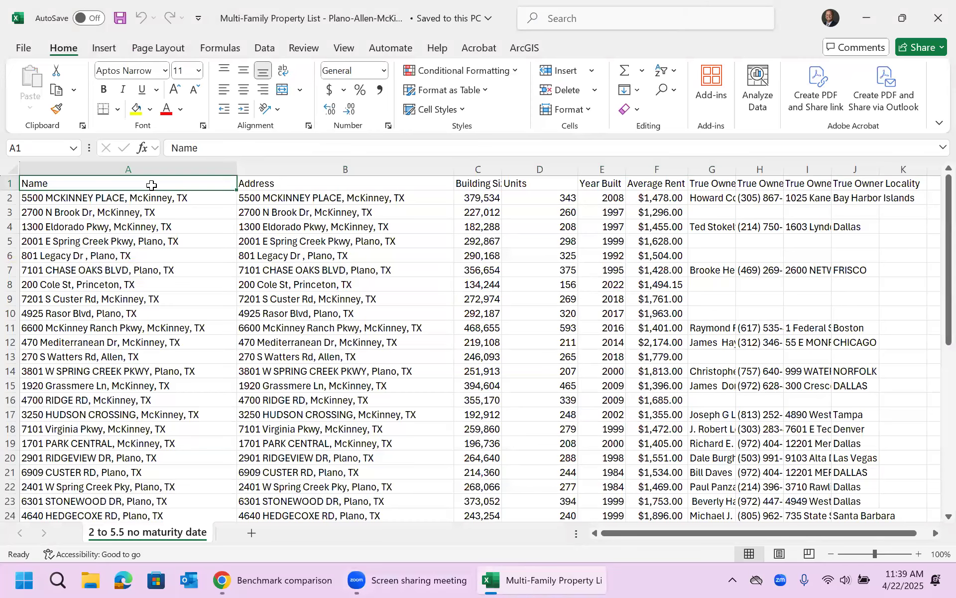
key(Right)
key(Right)
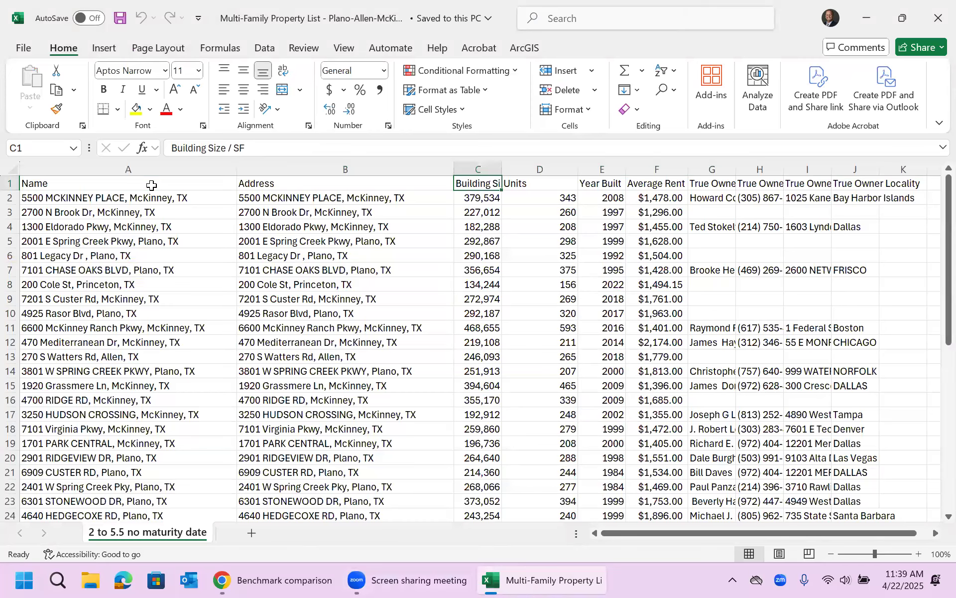
key(Home)
key(Down)
key(Down)
key(Down)
key(Down)
key(Down)
key(Down)
key(Down)
key(Down)
key(Down)
key(Down)
key(Down)
key(Down)
key(Down)
key(Down)
key(Down)
key(Down)
key(Down)
key(Down)
key(Down)
key(Down)
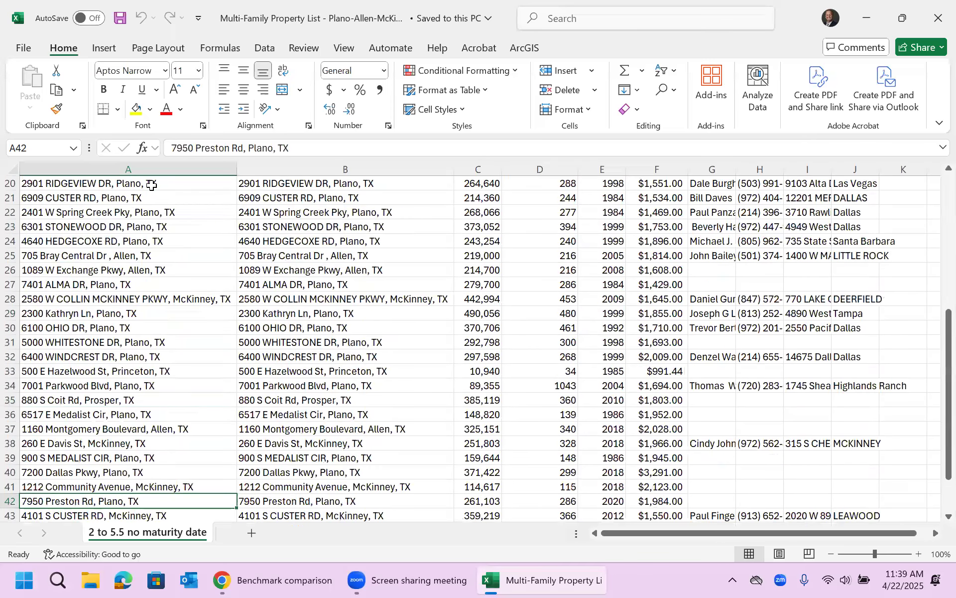
key(Down)
key(Down)
key(Down)
key(Down)
key(Down)
key(Down)
key(Down)
key(Down)
key(Down)
key(Down)
key(Down)
key(Down)
key(Down)
key(Up)
key(Up)
key(Up)
key(Up)
key(Up)
key(Up)
key(Up)
key(Up)
key(Up)
key(Up)
key(Up)
key(Up)
key(Up)
key(Up)
key(Up)
key(Up)
key(Up)
key(Up)
key(Up)
key(Up)
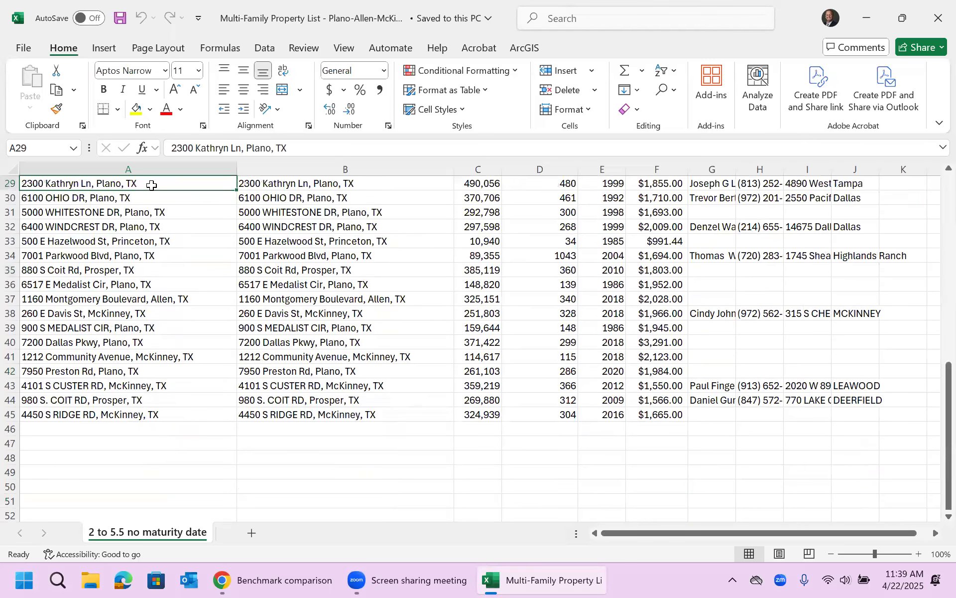
key(Up)
key(Up)
key(Up)
key(Up)
key(Up)
key(Up)
key(Up)
key(Up)
key(Up)
key(Up)
key(Up)
key(Up)
key(Up)
key(Up)
key(Up)
key(Up)
key(Up)
key(Up)
key(Up)
key(Up)
key(Right)
key(Right)
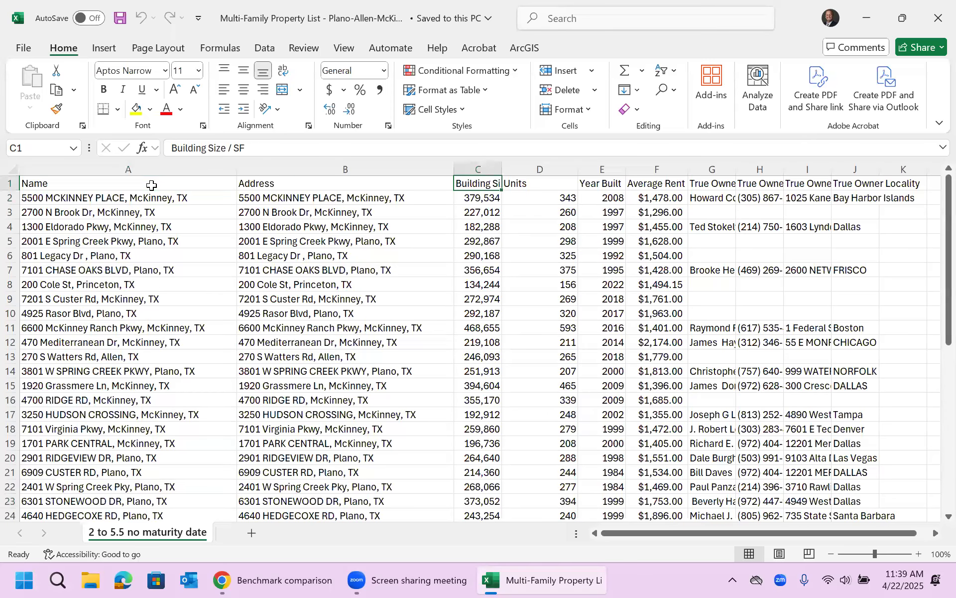
Fit the Building Size / SF column width to its contents and close the workbook without saving
click(513, 164)
double_click(502, 168)
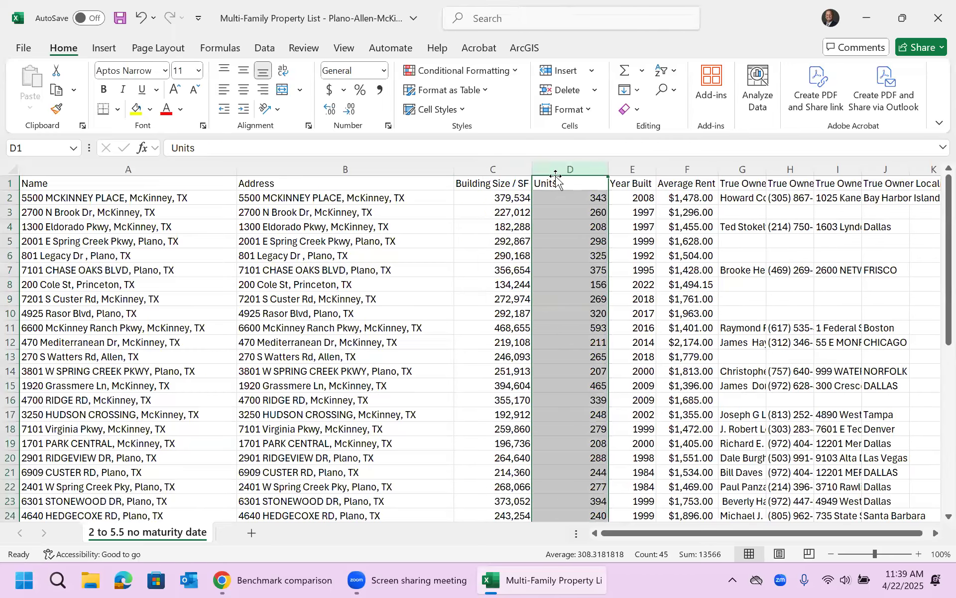
click(561, 185)
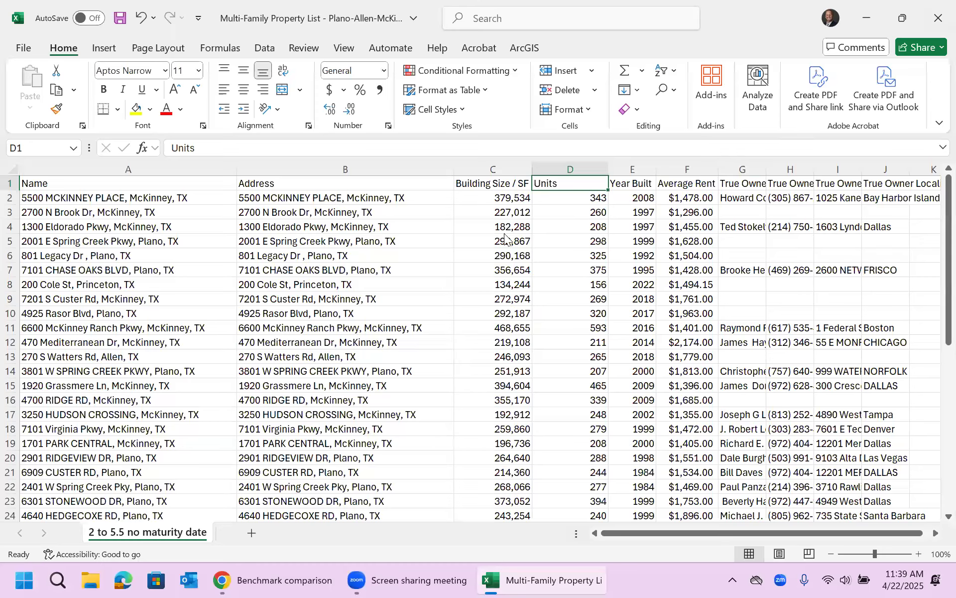
click(939, 18)
click(522, 397)
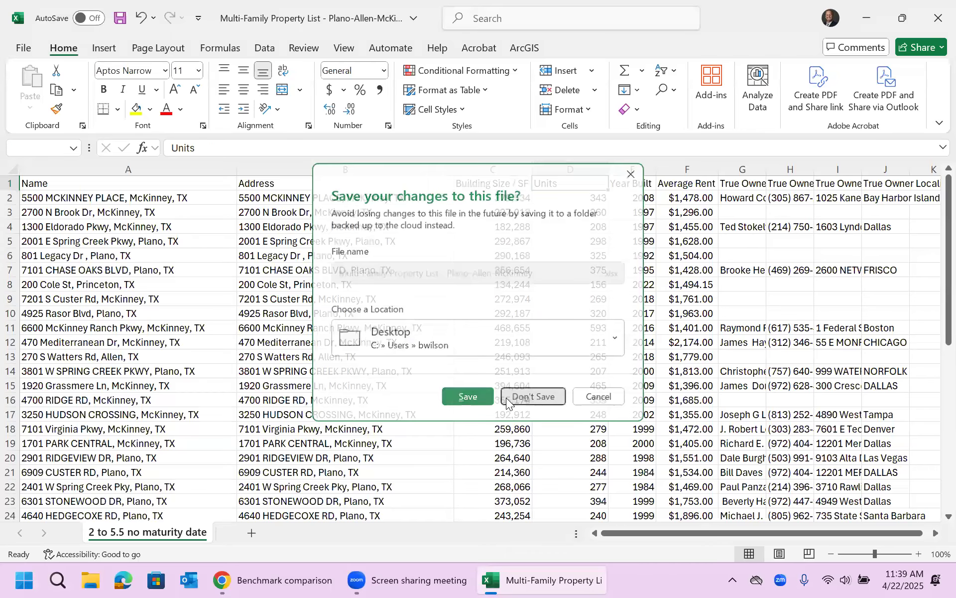
Import the Multi-Family Property List spreadsheet from the desktop into the Business Analyst map project
click(270, 579)
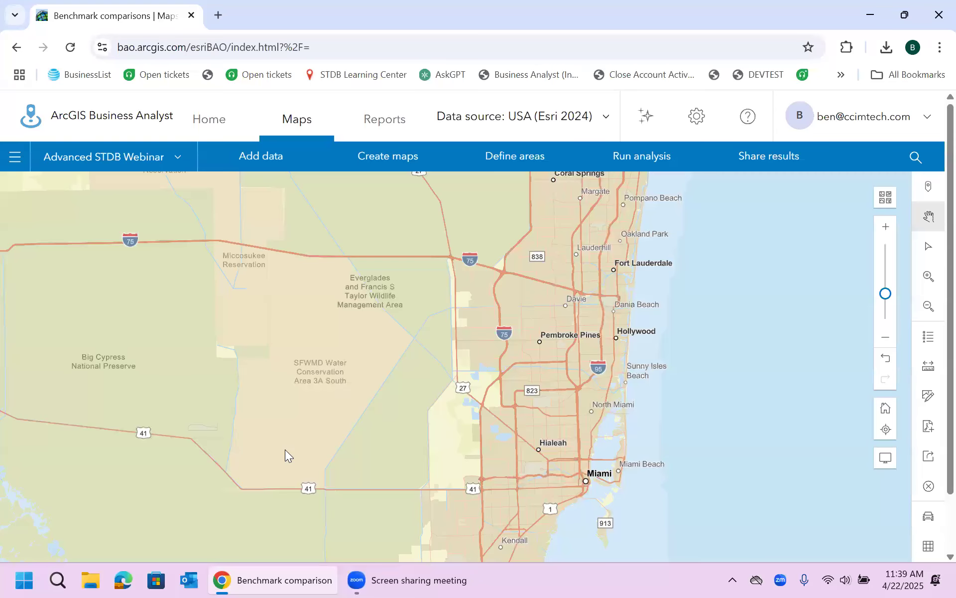
click(268, 166)
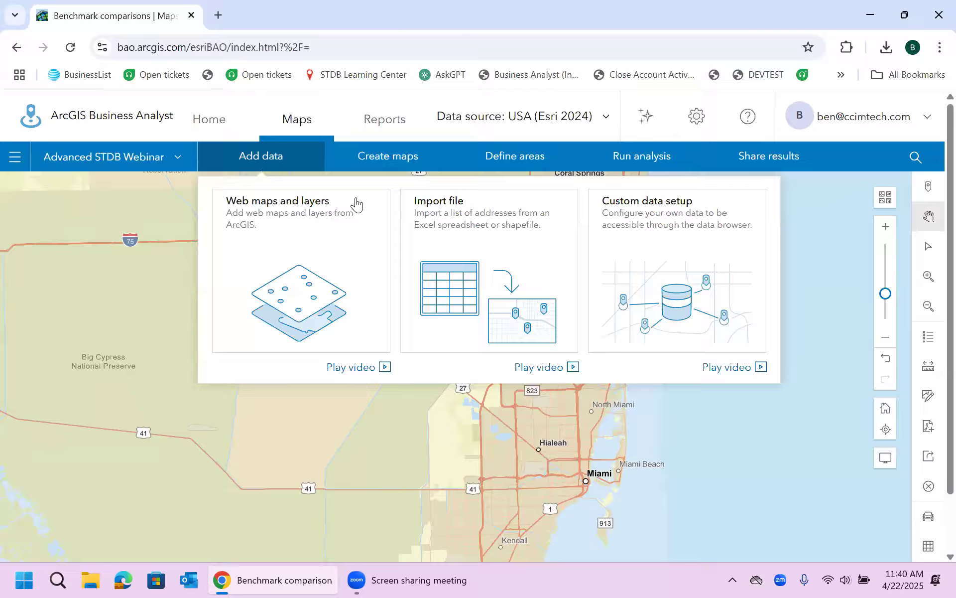
click(455, 244)
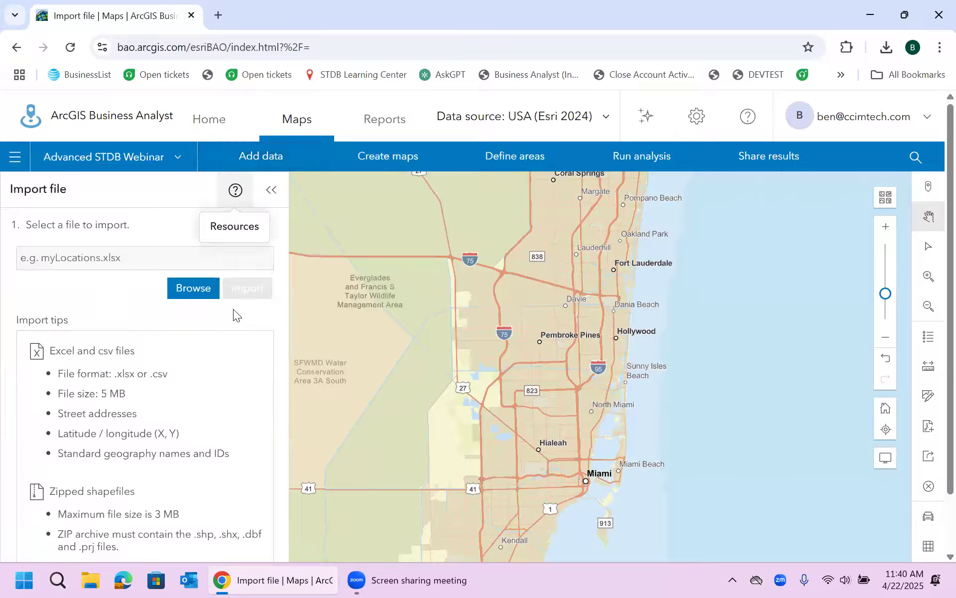
click(197, 291)
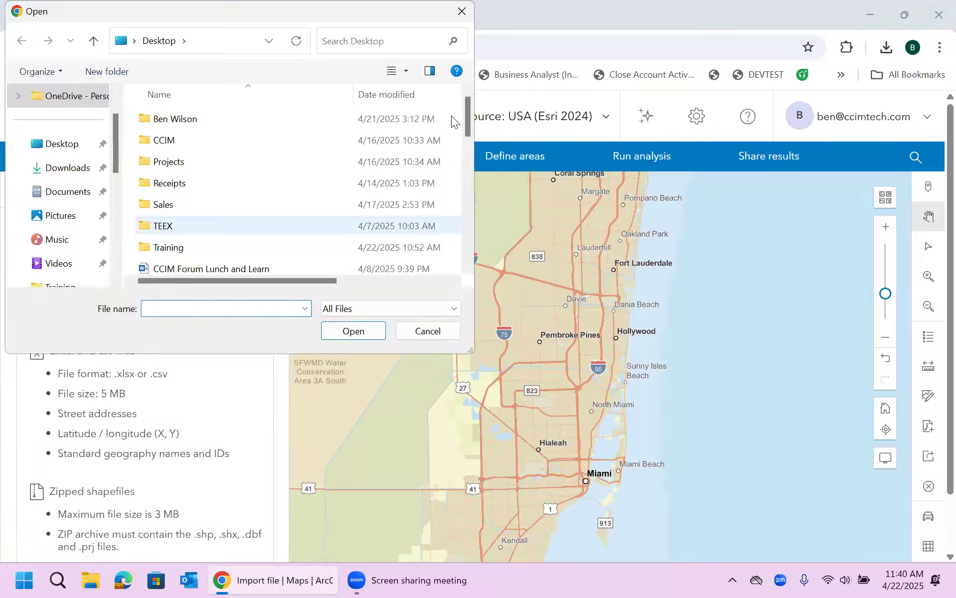
drag(469, 129, 470, 183)
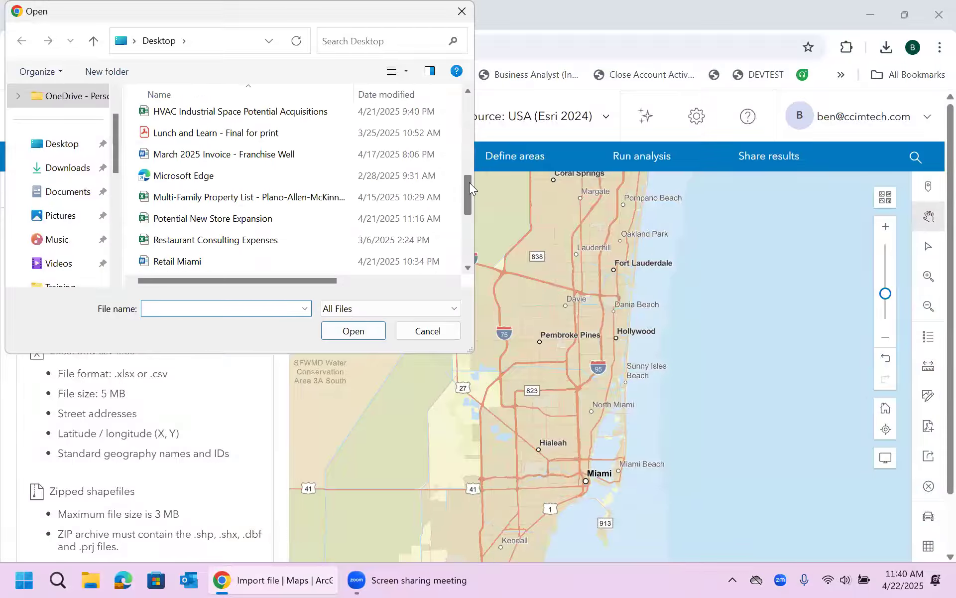
double_click(267, 200)
click(254, 288)
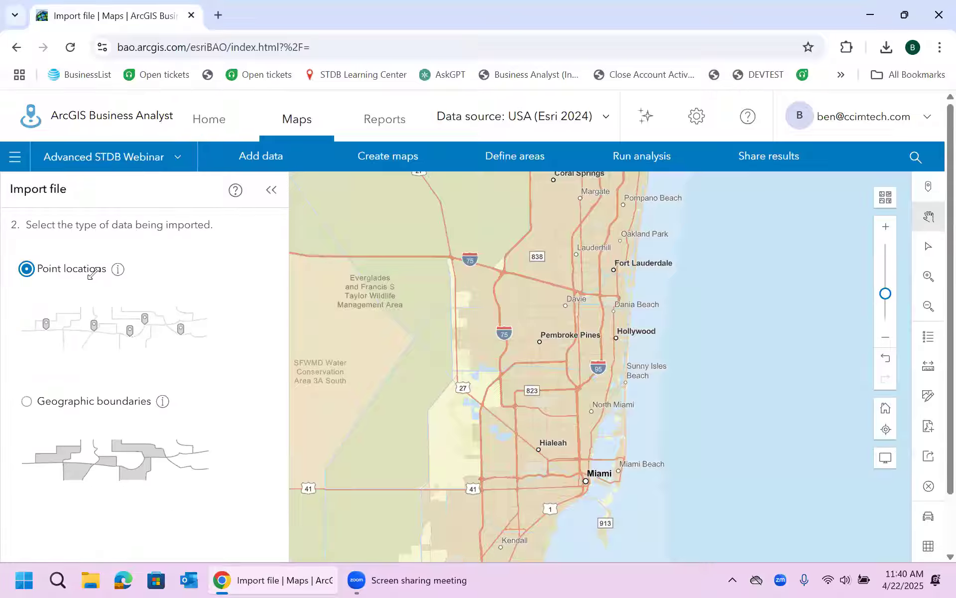
Import the rows as point locations matched by the Address column, with point clustering turned off
scroll(934, 396, down, 1)
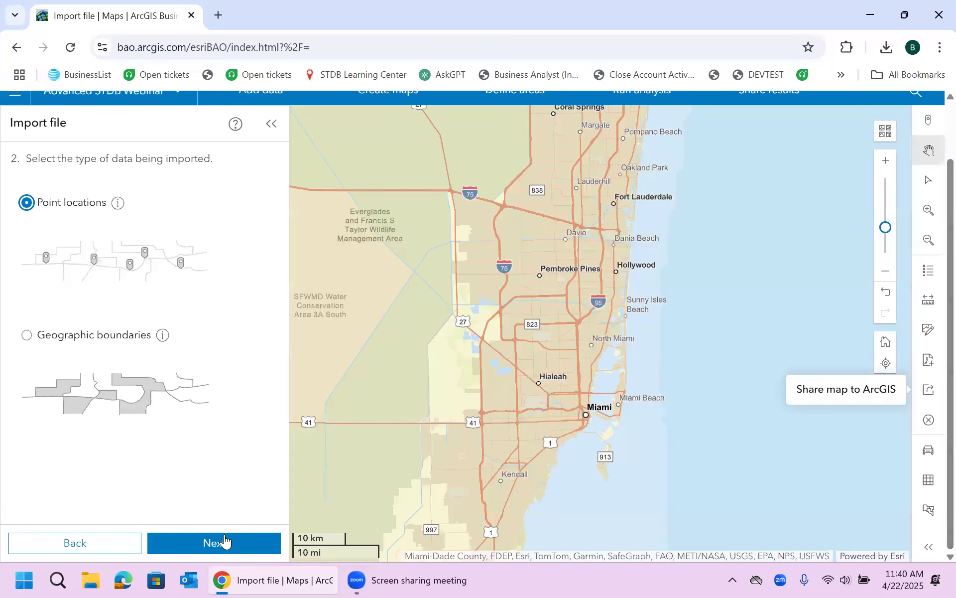
click(224, 541)
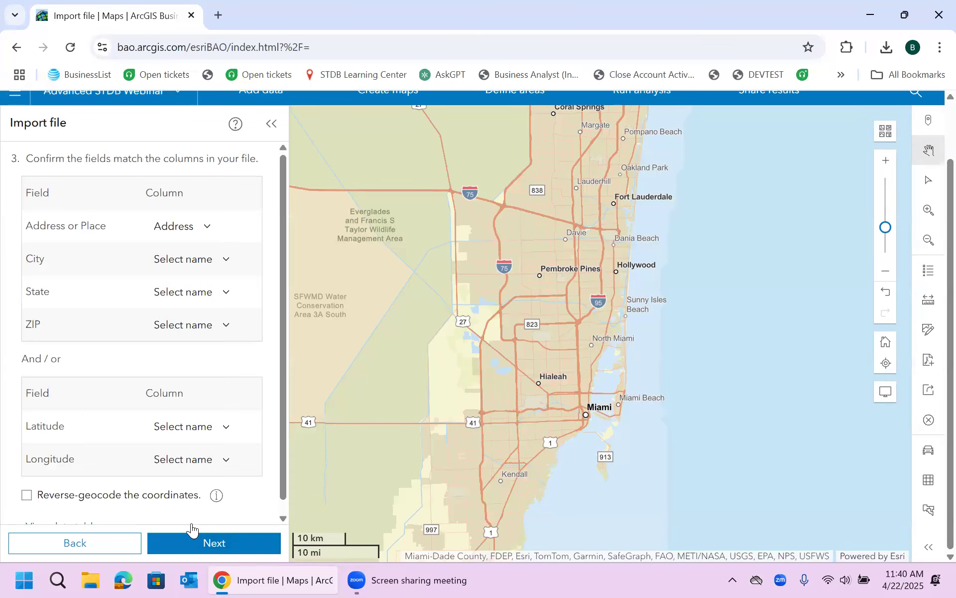
click(212, 543)
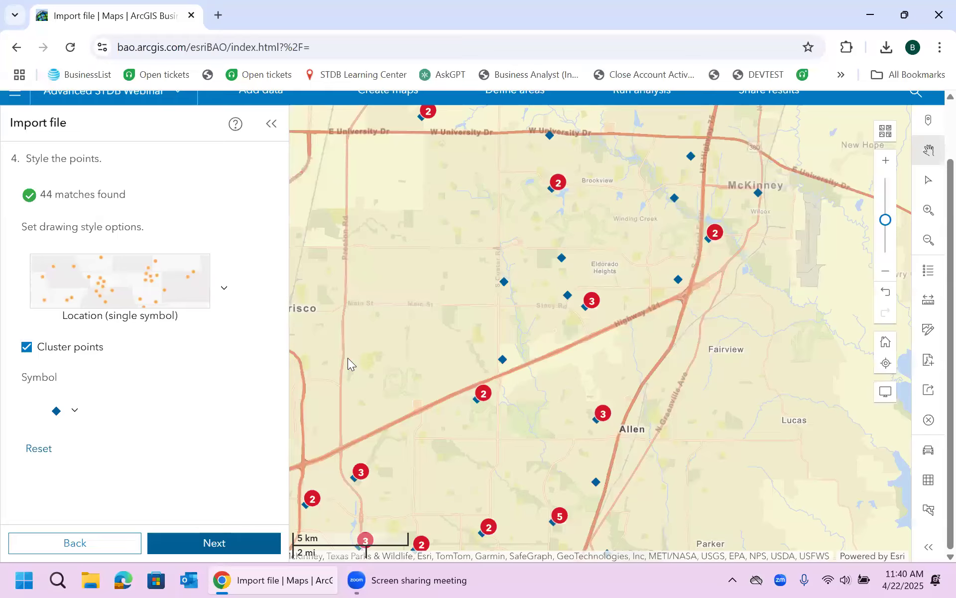
click(27, 346)
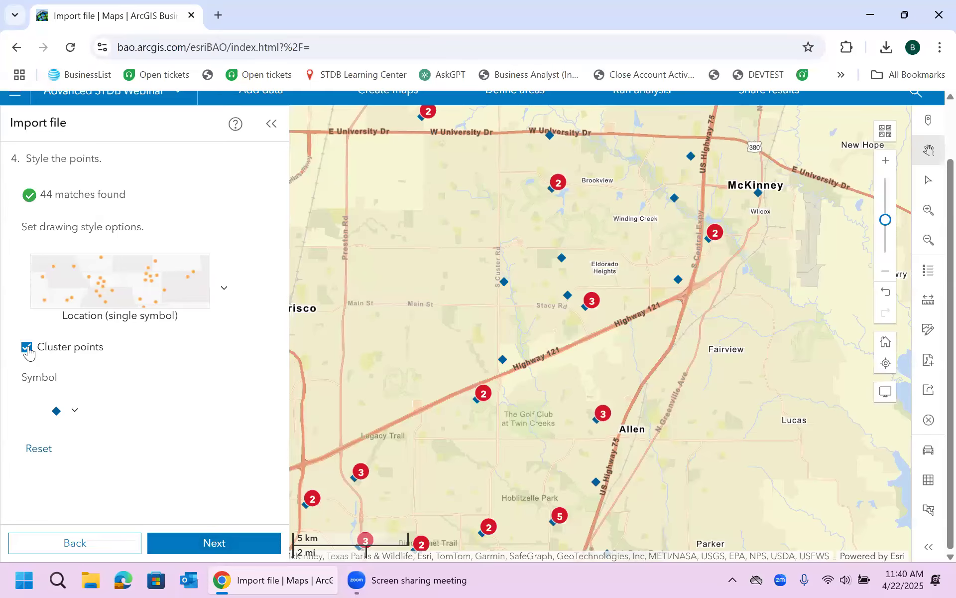
click(212, 543)
Create sites for all imported points with a single 5-minute drive time and save the layer under its proposed name
click(26, 221)
click(101, 258)
click(95, 286)
key(Tab)
key(BackSpace)
key(Tab)
key(BackSpace)
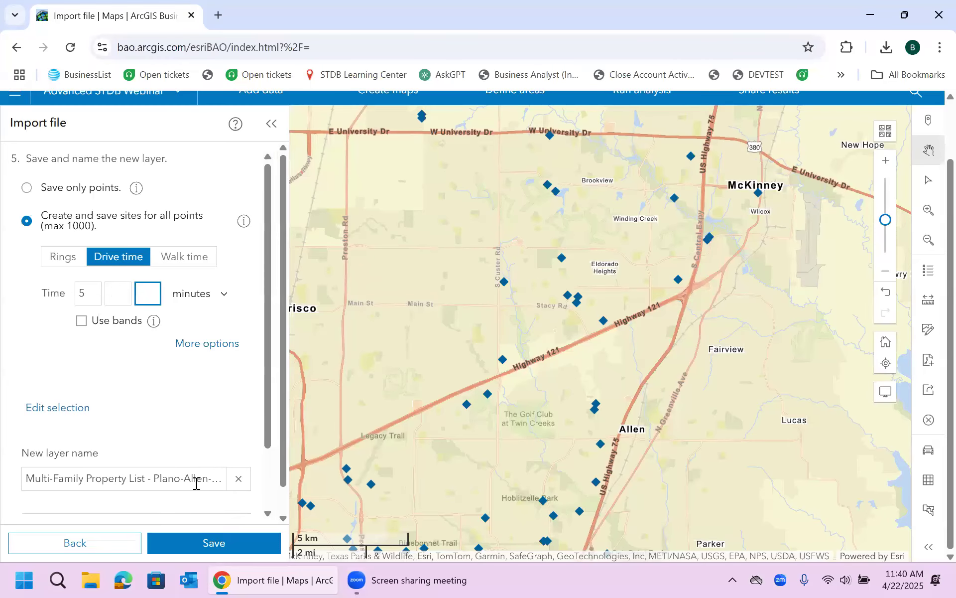
click(208, 543)
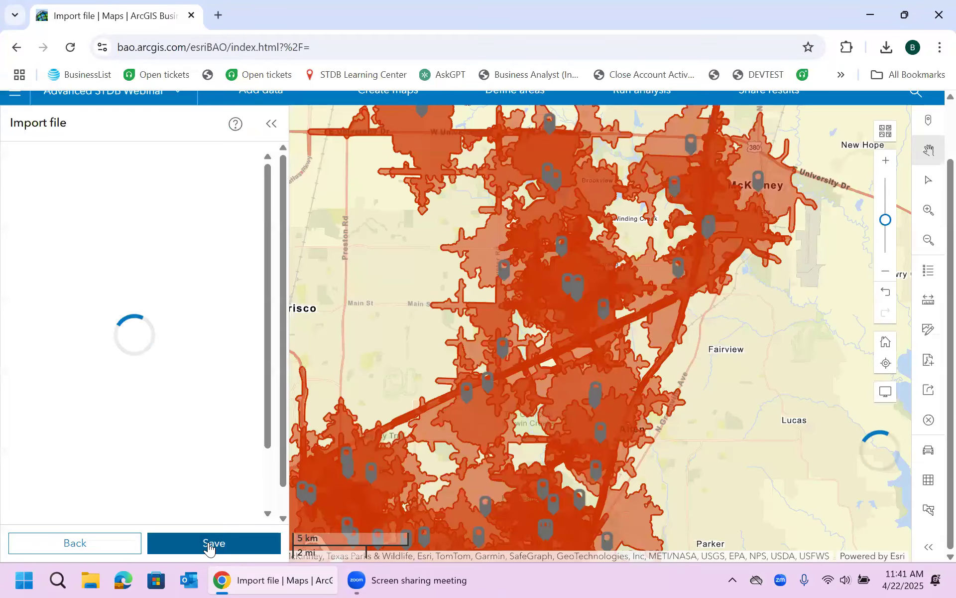
click(209, 547)
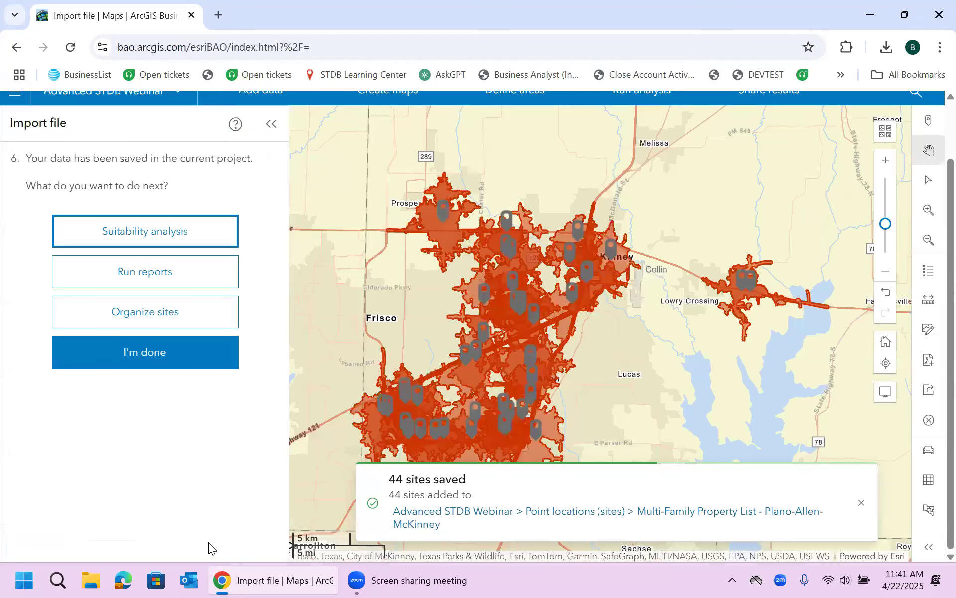
Start a suitability analysis on all the imported sites and open the data browser to create a custom criteria list
click(158, 240)
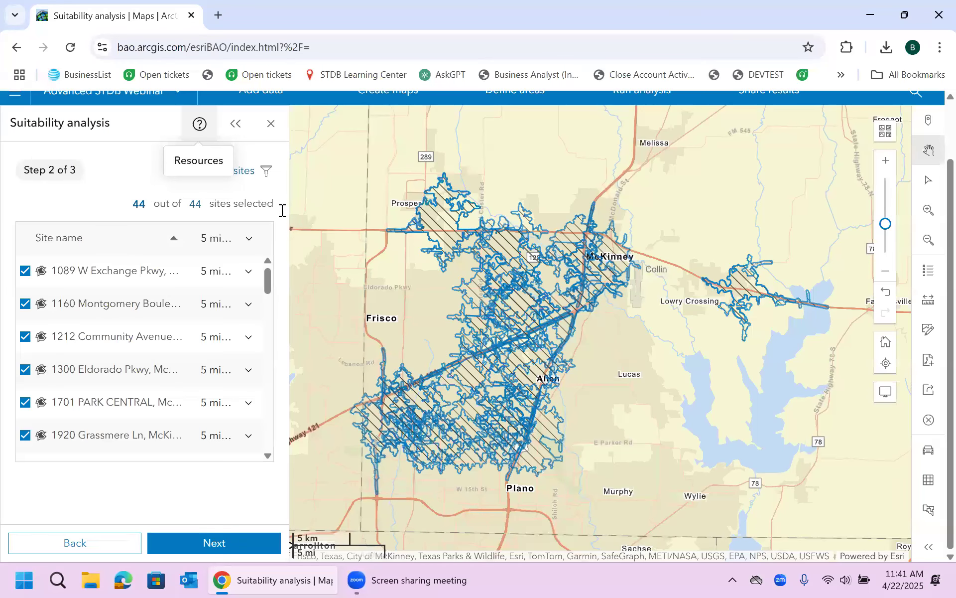
click(211, 545)
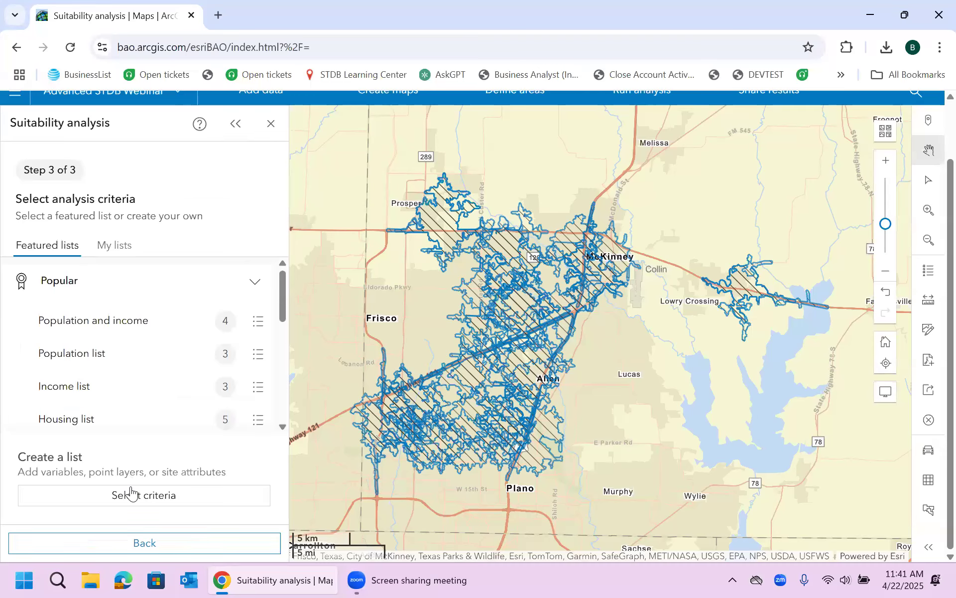
click(132, 503)
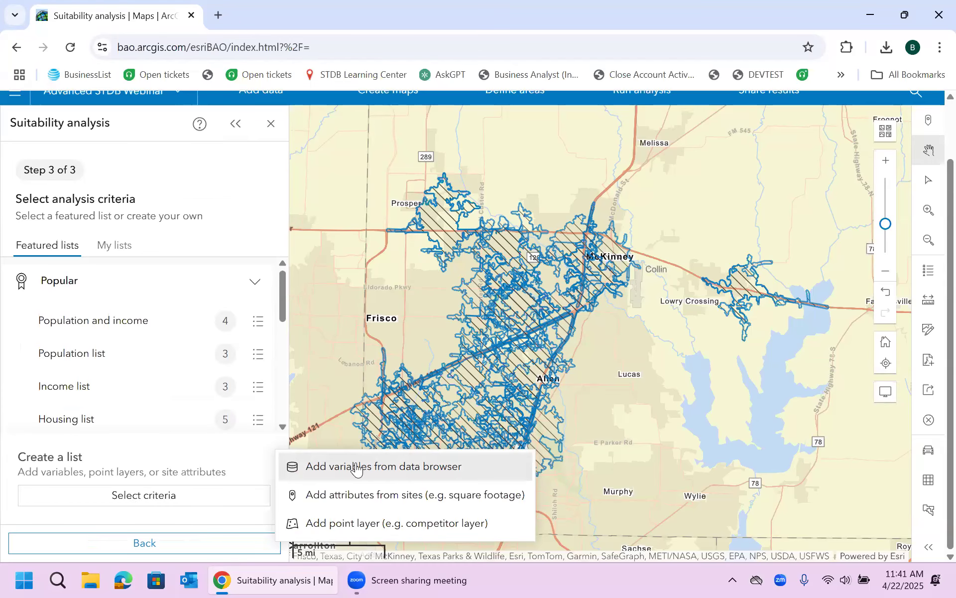
click(356, 467)
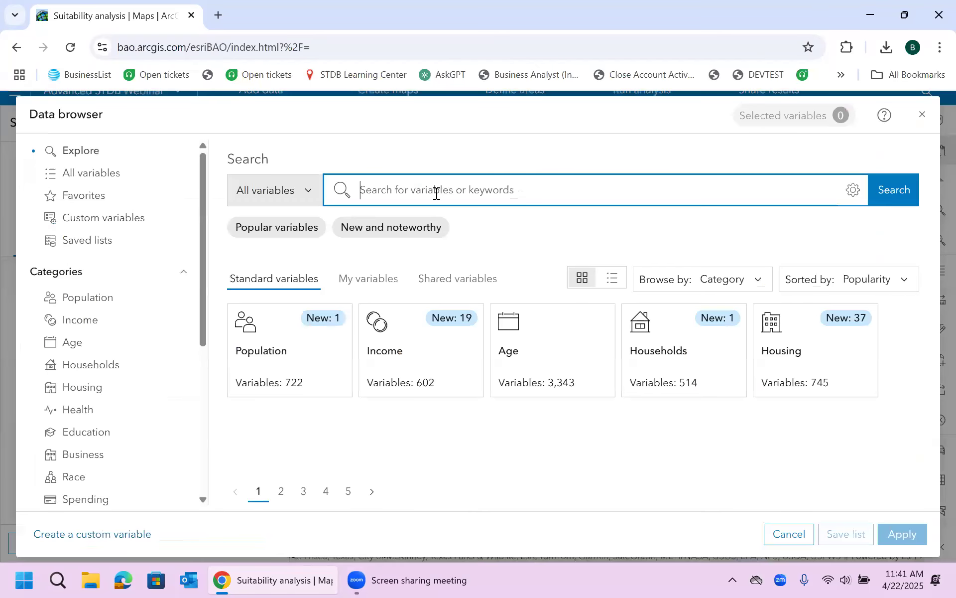
Search for "population growth", add 2024-2029 Population: Compound Annual Growth Rate (Esri) as a criterion, and collapse the results to inspect the ranked sites
text(population growth)
key(Return)
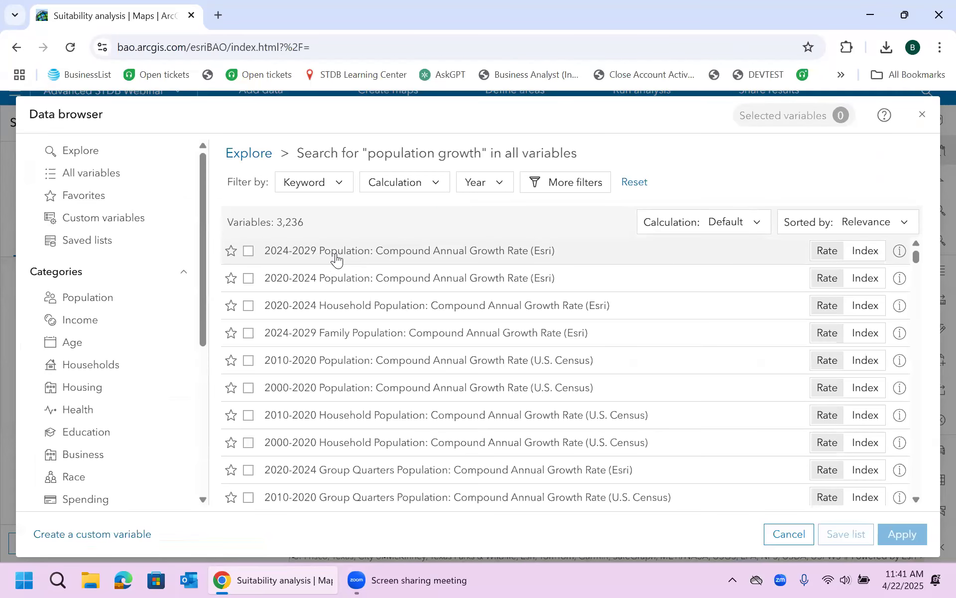
click(251, 254)
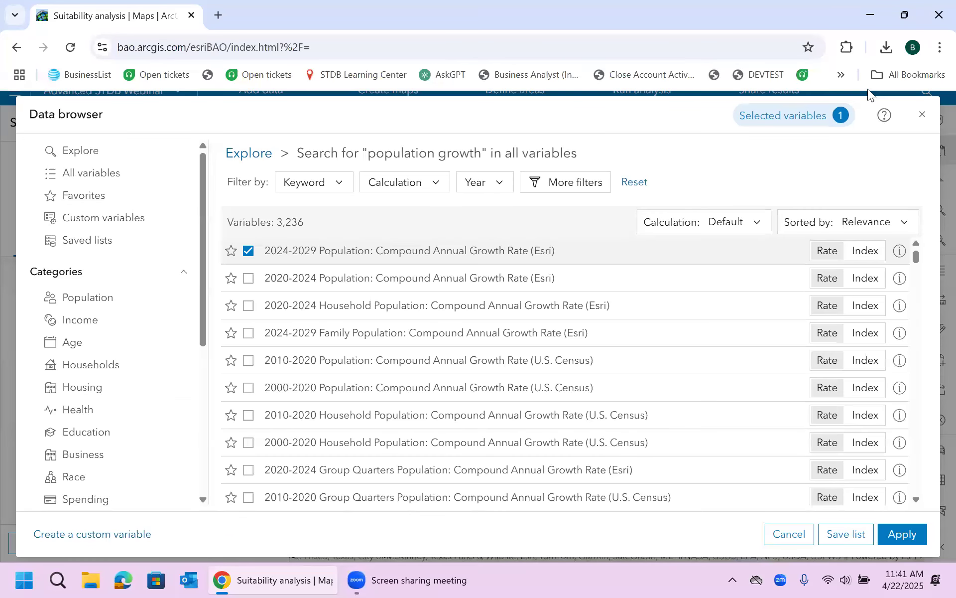
click(902, 543)
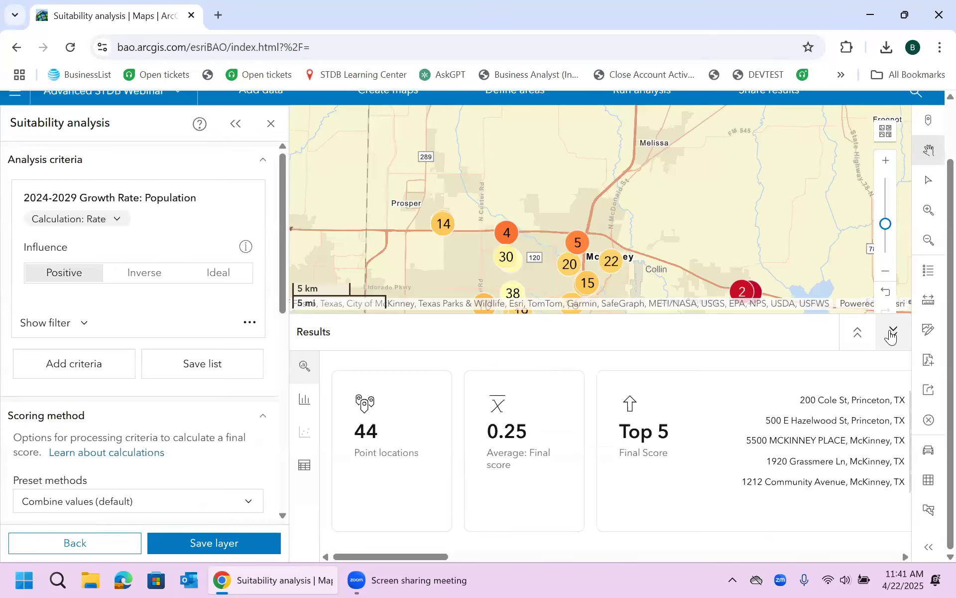
click(892, 331)
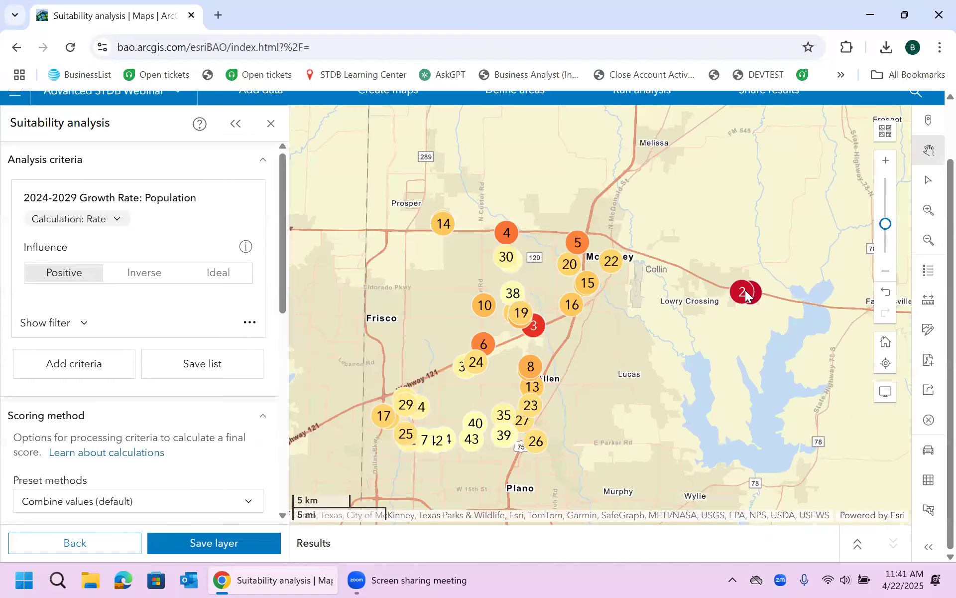
mouse_move(761, 292)
Add the site attributes Units, Year Built and Average Rent to the suitability criteria
click(79, 373)
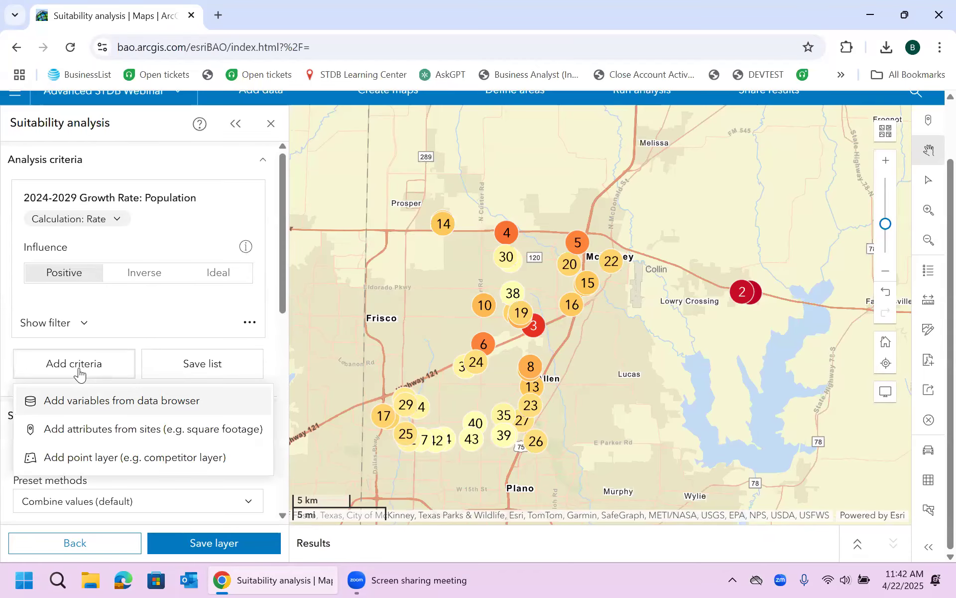
click(103, 438)
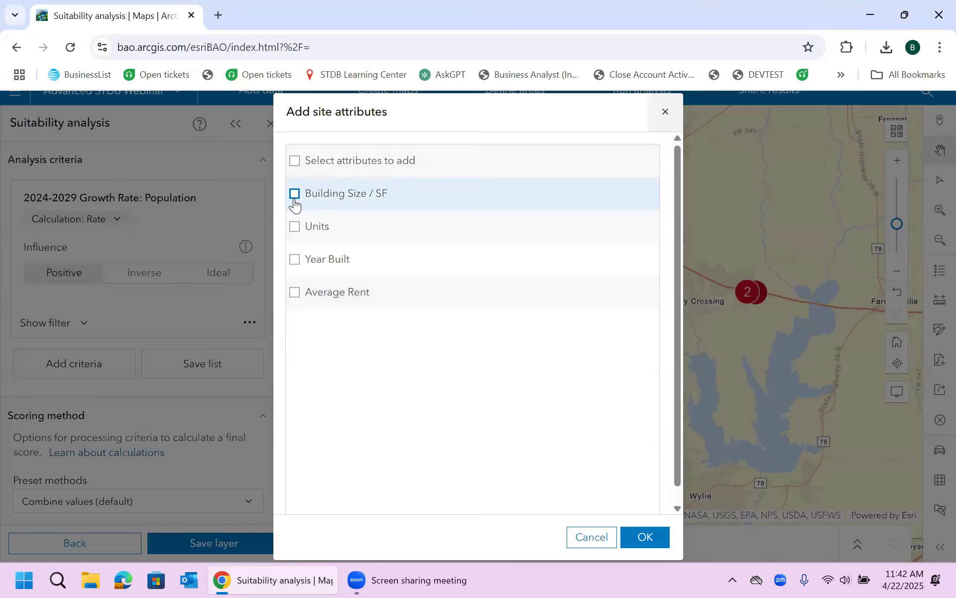
click(295, 226)
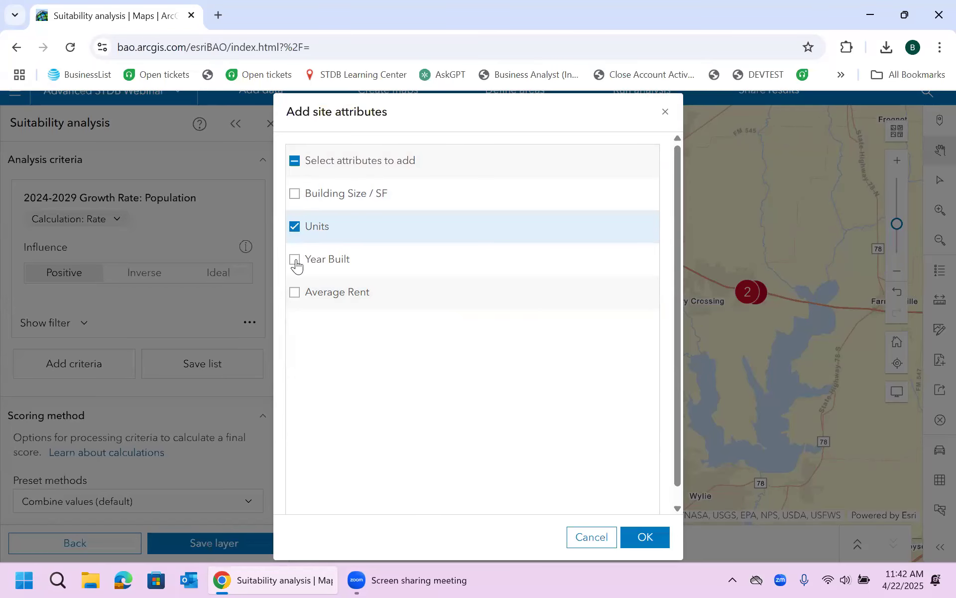
click(295, 259)
click(295, 292)
click(639, 537)
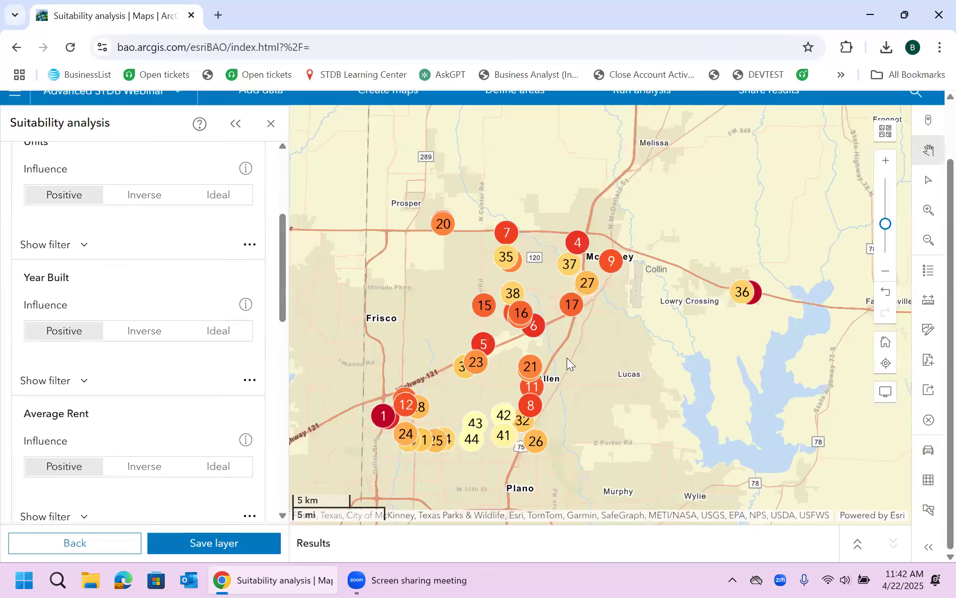
Review the influence setting of each criterion and set the Average Rent influence to Inverse
drag(286, 233, 297, 157)
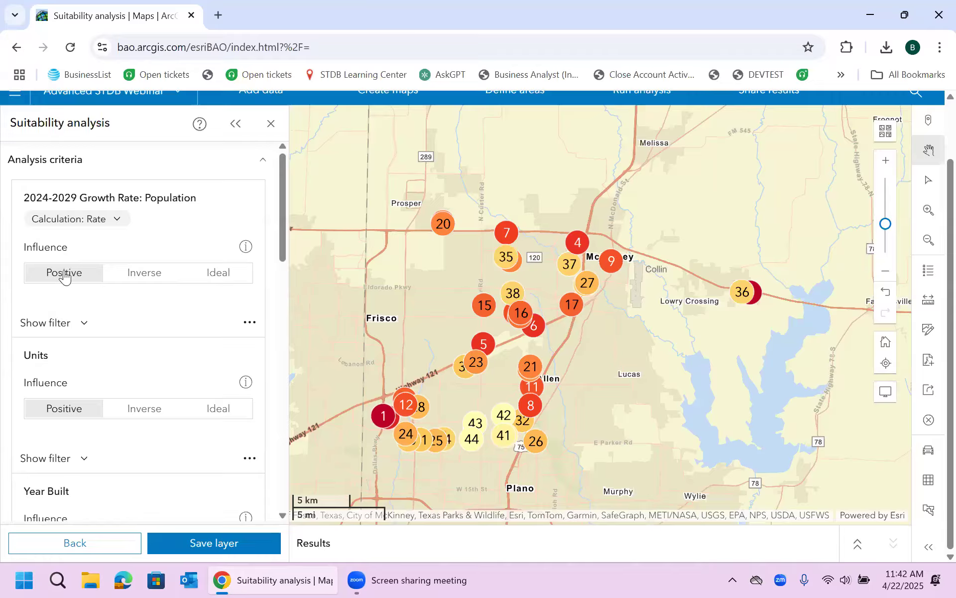
drag(25, 247, 71, 247)
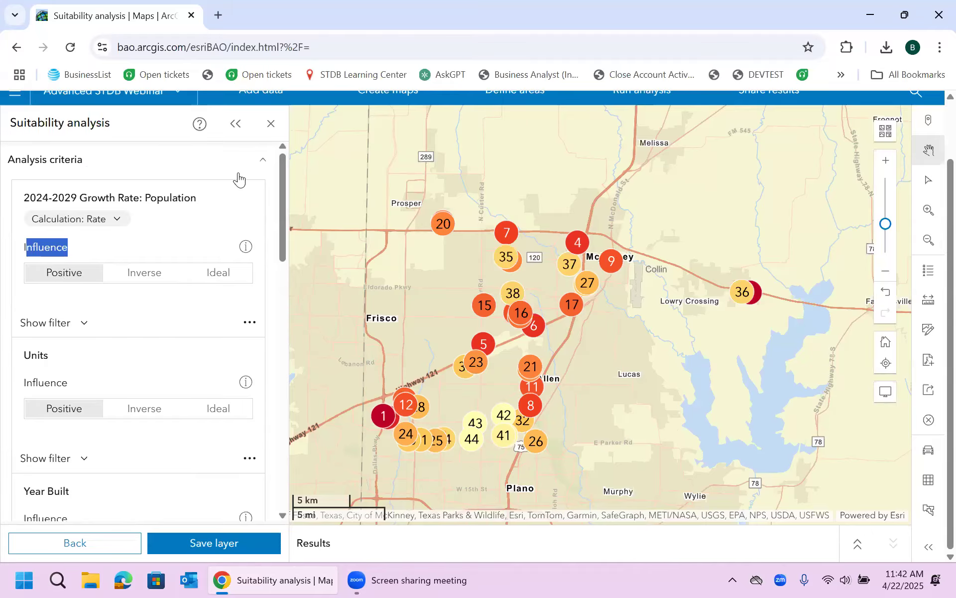
drag(281, 158, 280, 205)
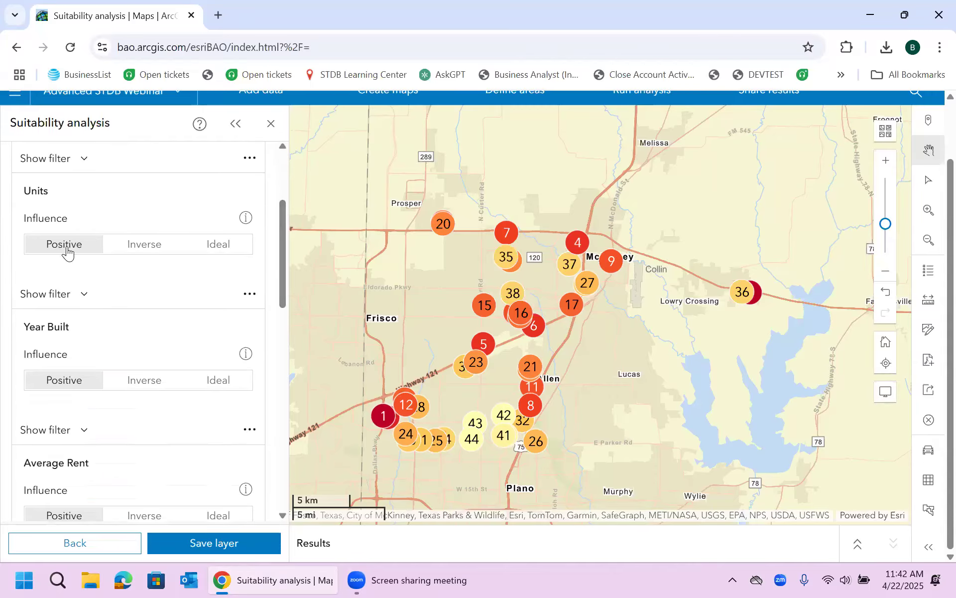
drag(284, 241, 284, 270)
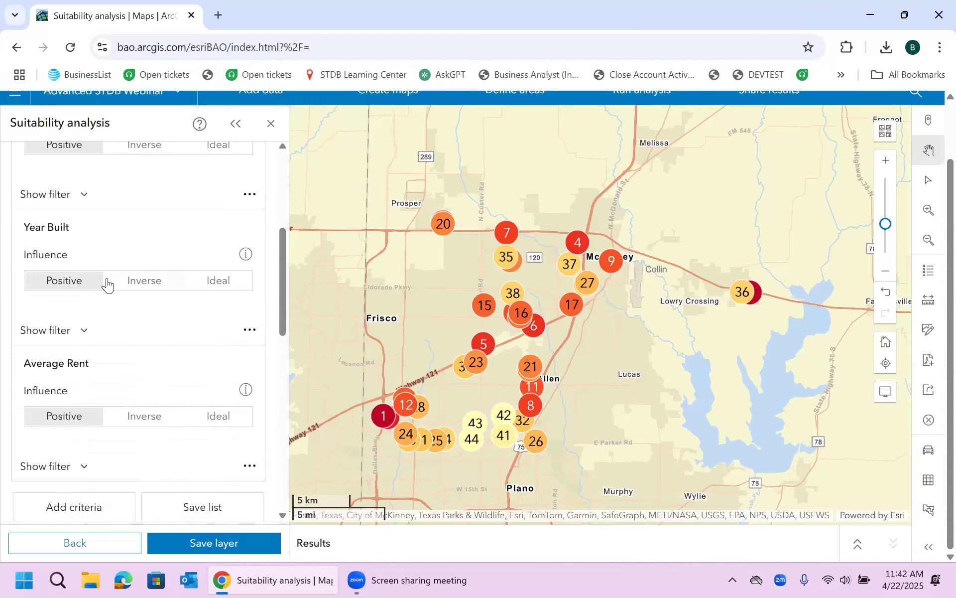
mouse_move(246, 390)
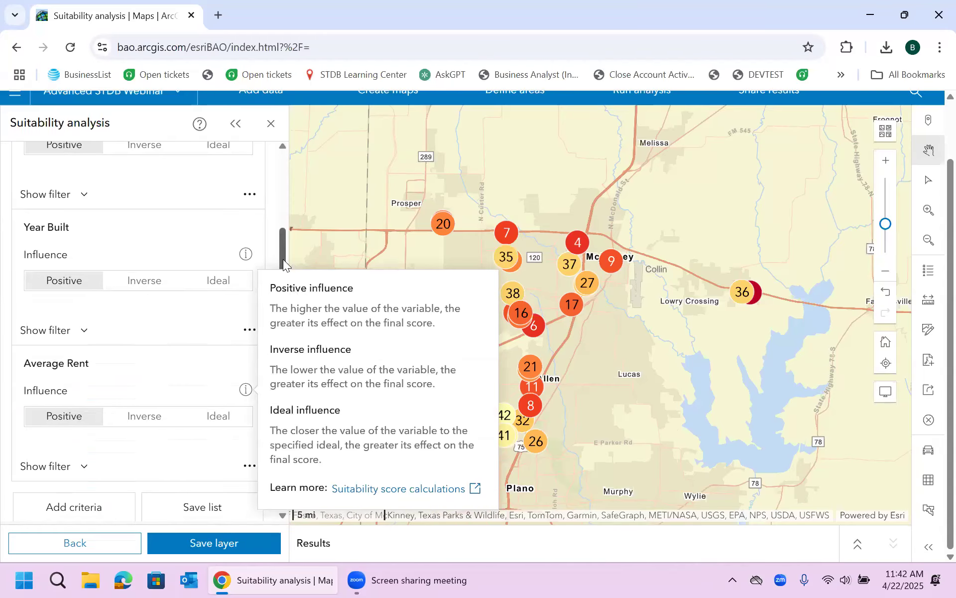
drag(283, 257, 284, 300)
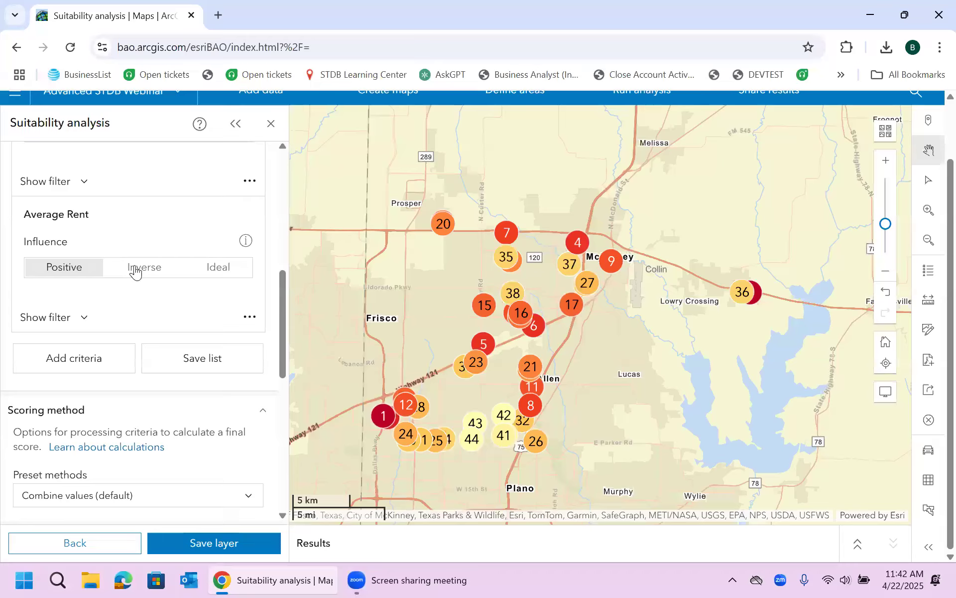
click(138, 272)
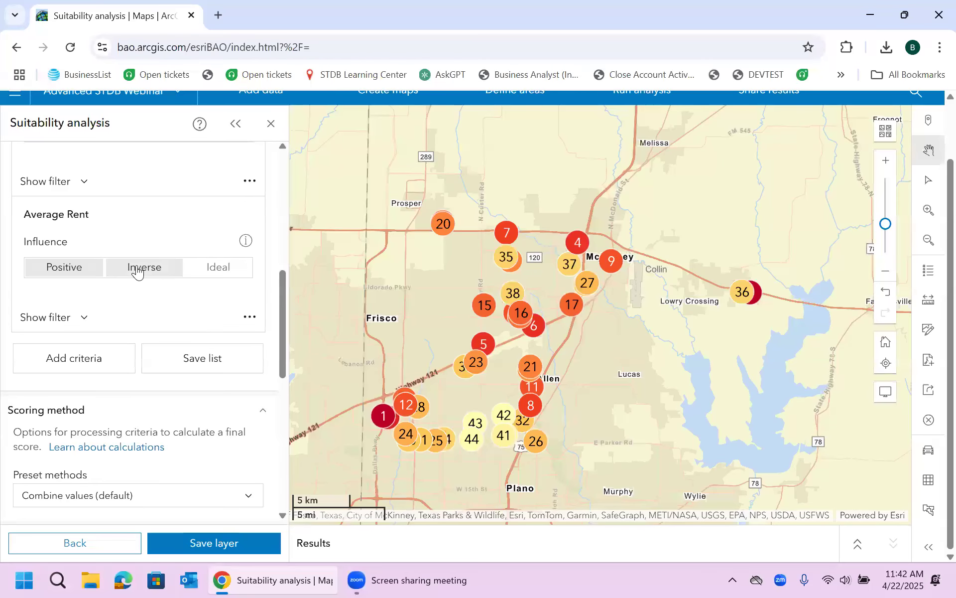
click(70, 271)
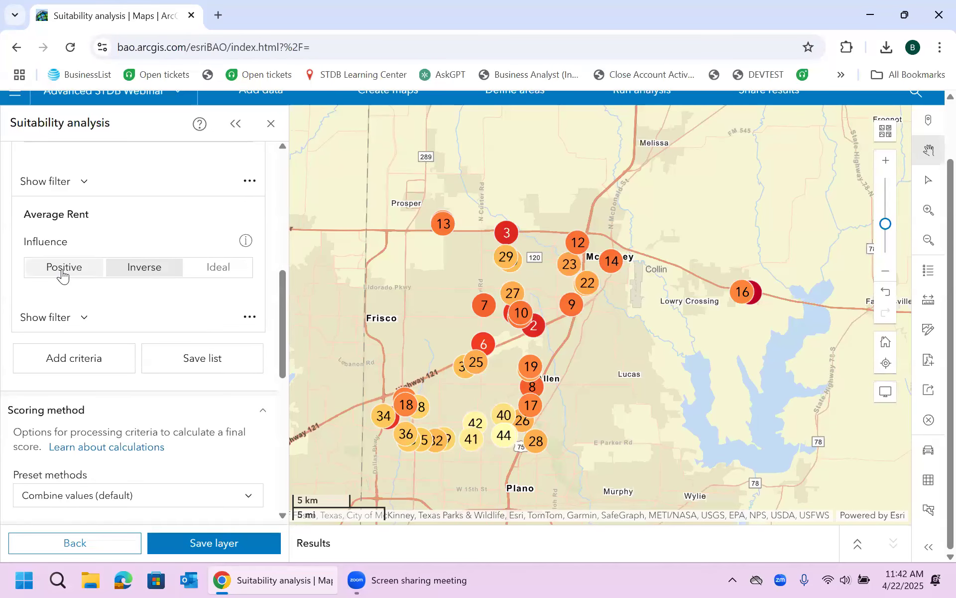
click(151, 269)
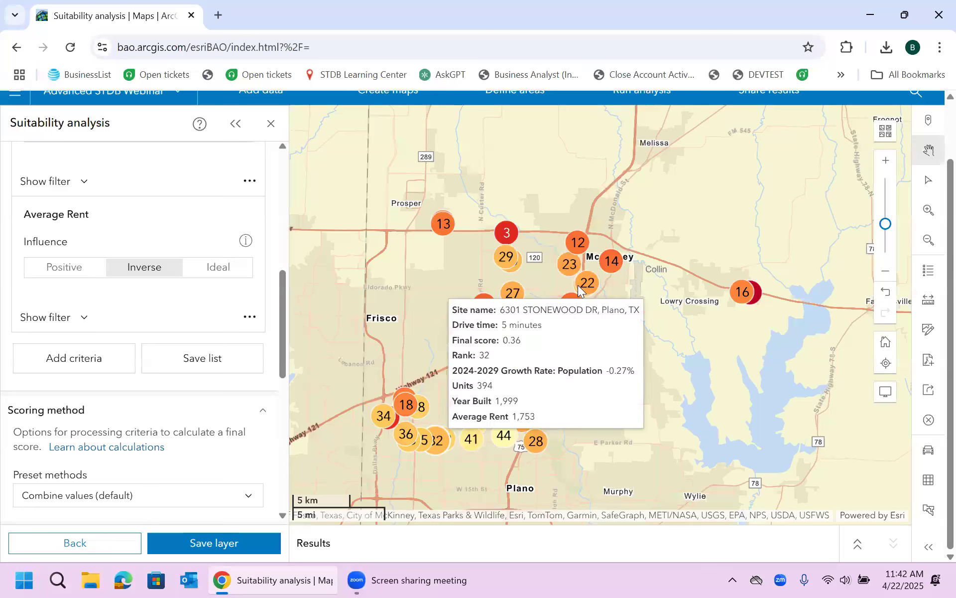
mouse_move(538, 334)
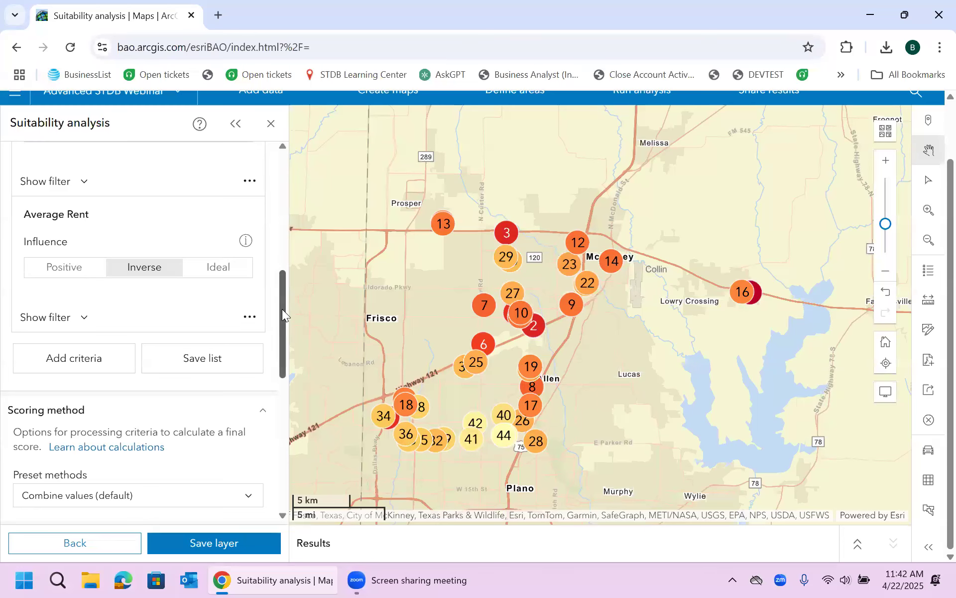
Show the suitability results as a table and filter the Units criterion to a minimum of 100
click(857, 543)
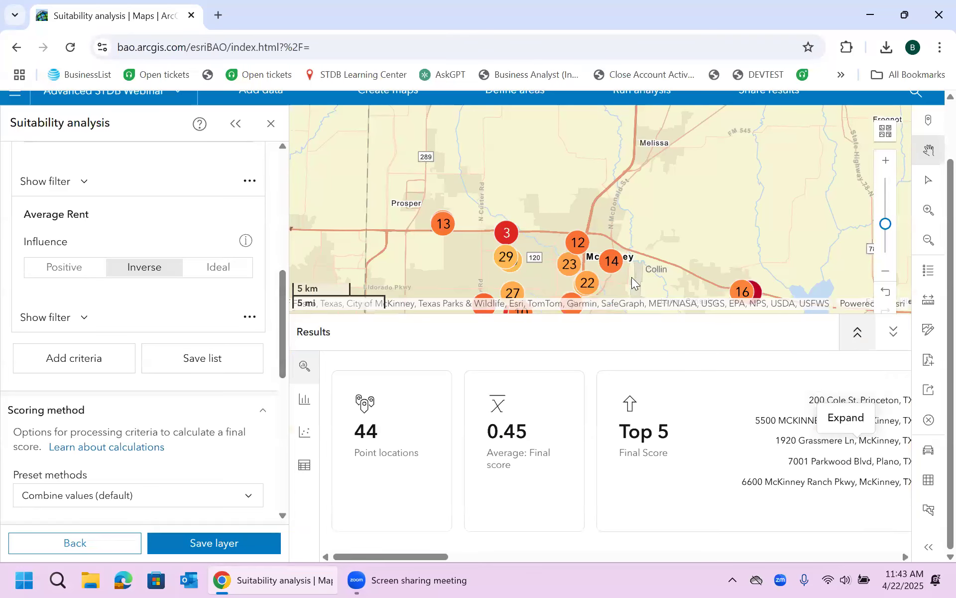
click(304, 465)
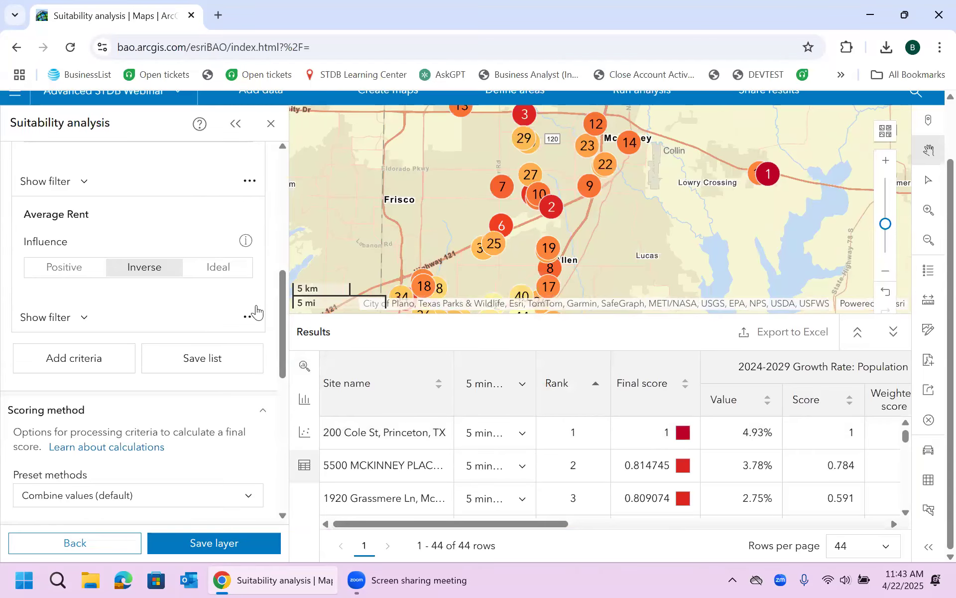
scroll(284, 300, up, 1)
drag(284, 299, 307, 180)
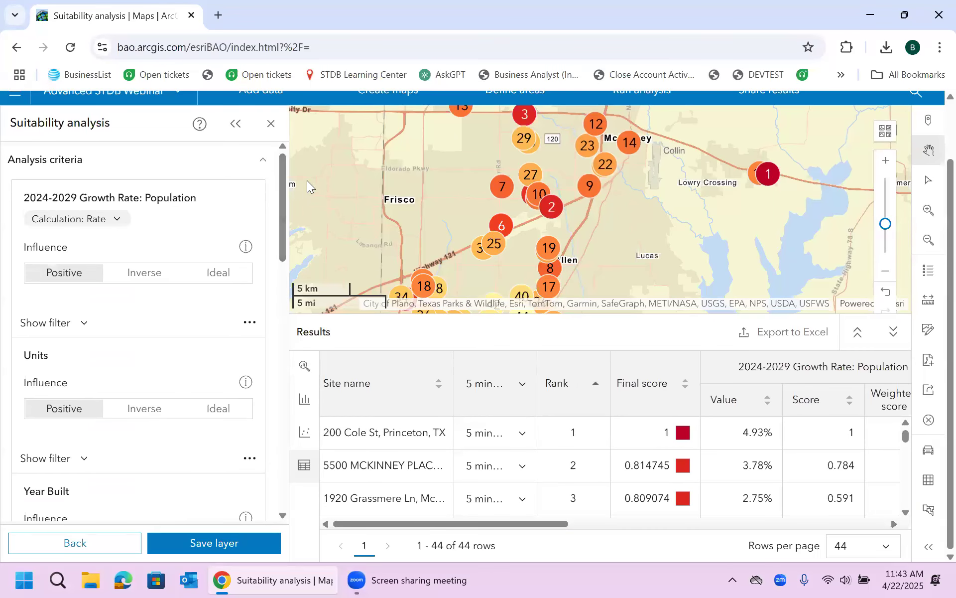
click(85, 461)
double_click(80, 513)
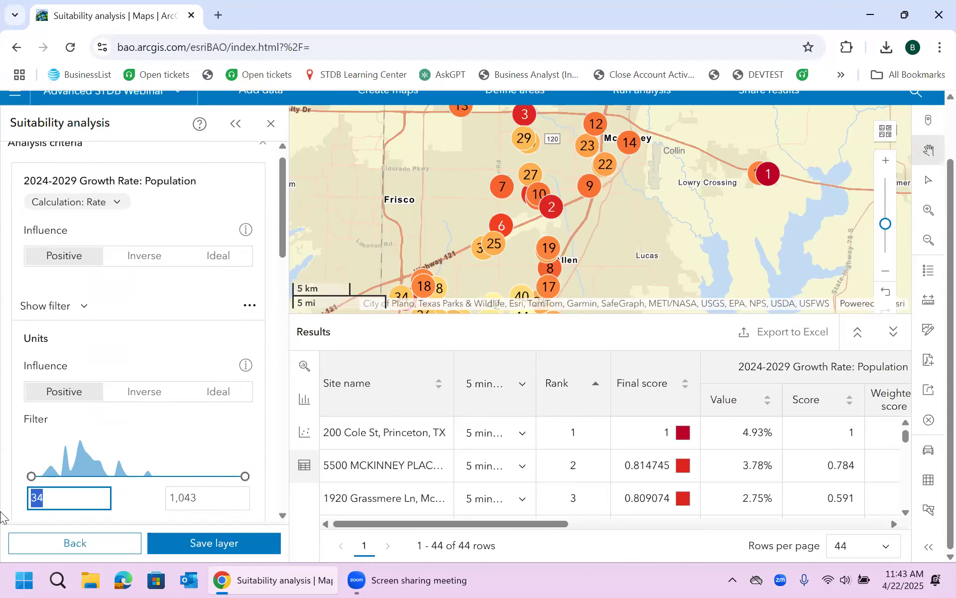
text(100)
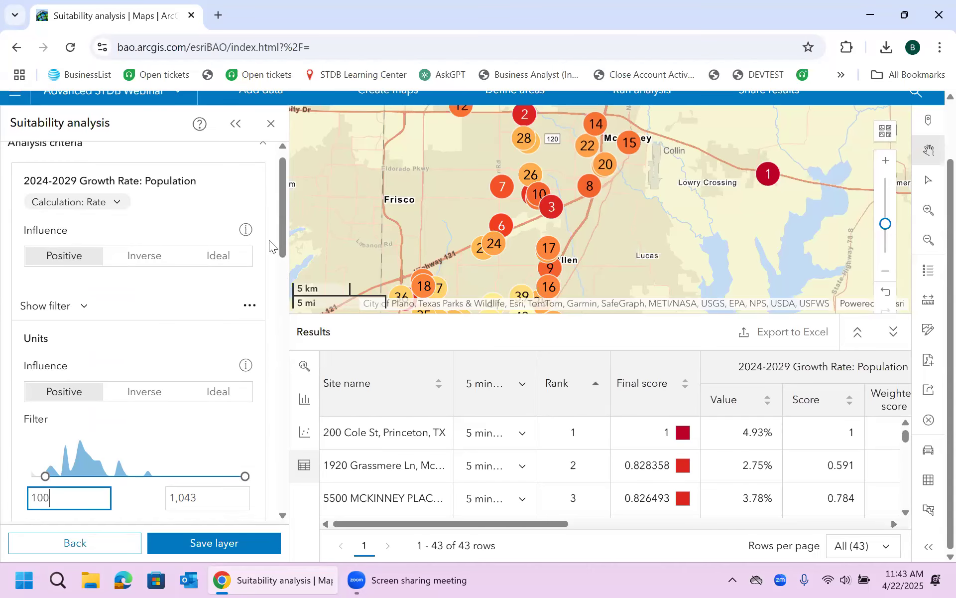
Open the criteria weighting settings and set the Average Rent weight to 50%
drag(283, 230, 283, 463)
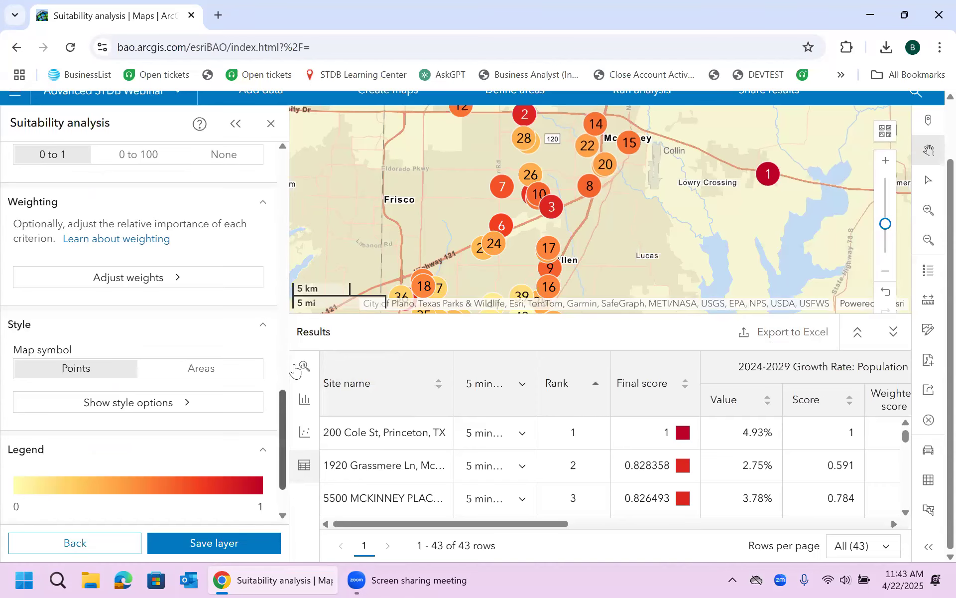
scroll(111, 411, up, 3)
click(108, 435)
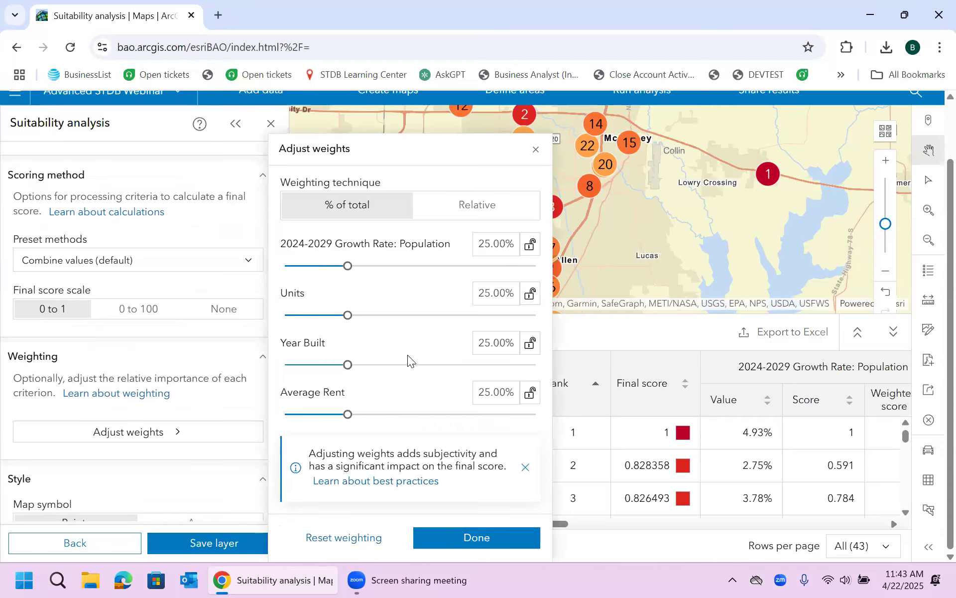
click(513, 390)
text(50)
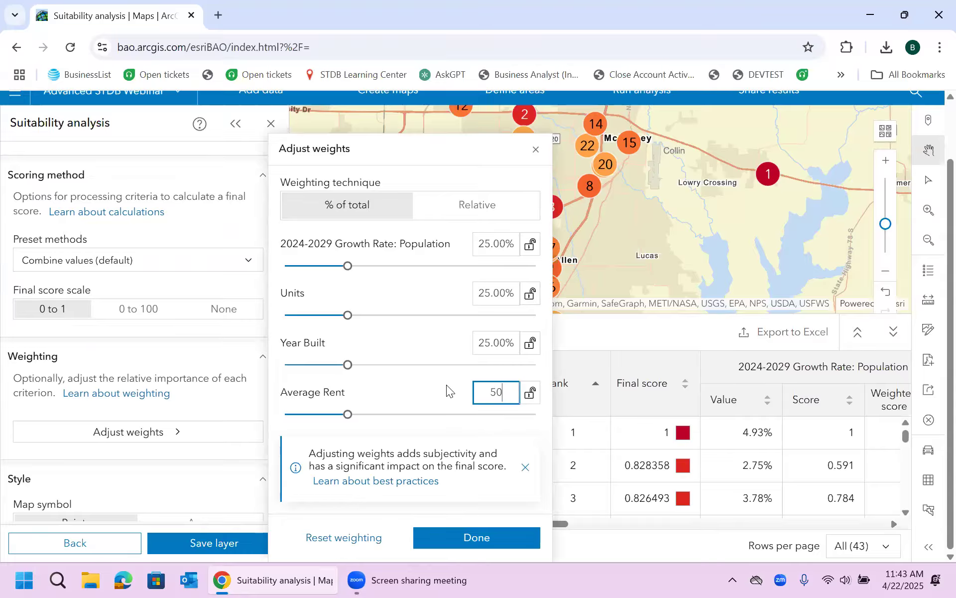
key(Return)
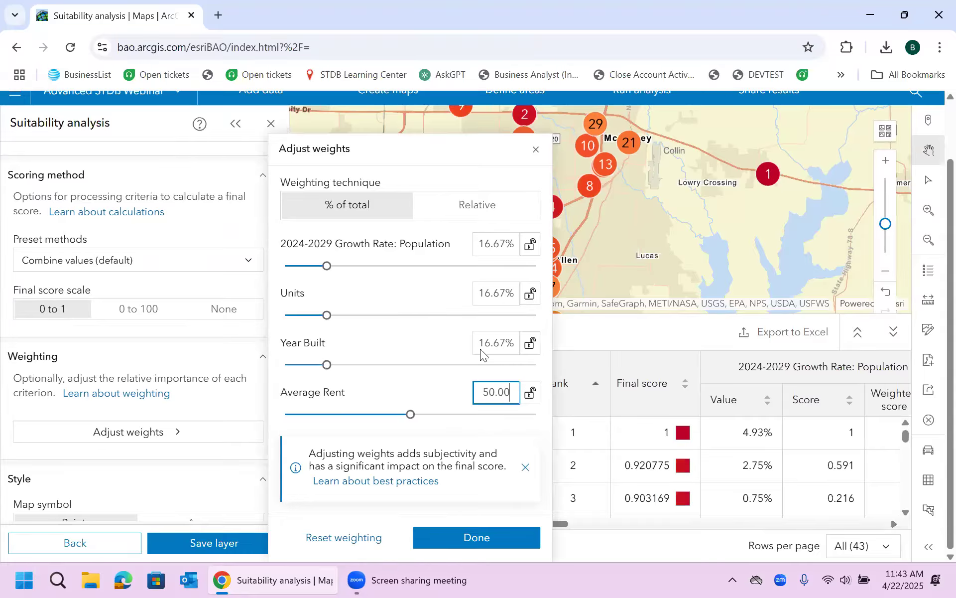
Set the 2024-2029 Growth Rate: Population weight to 10% and close the weighting settings
click(495, 244)
text(10)
key(Return)
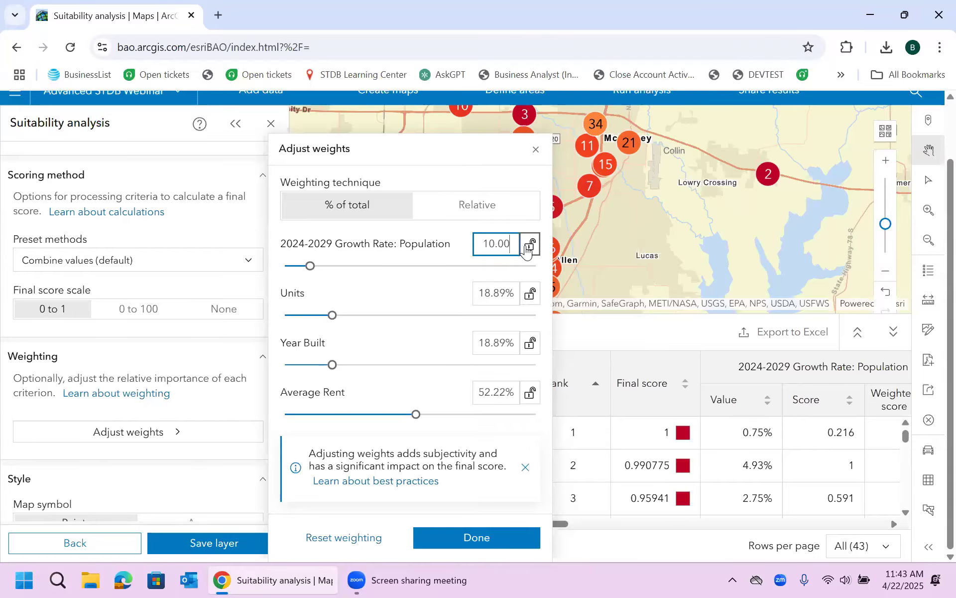
click(537, 150)
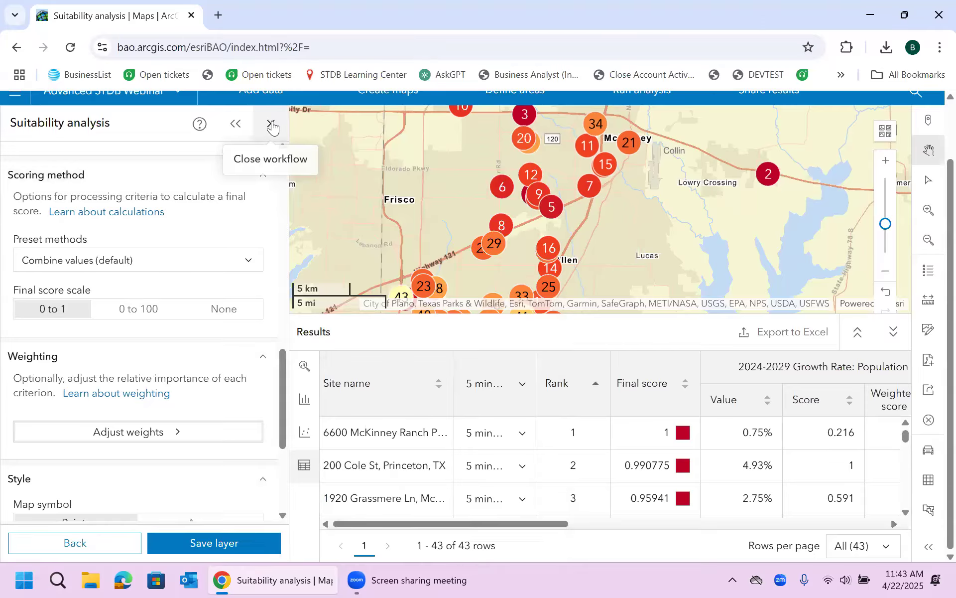
Clear all content from the map and close the suitability analysis without saving its layer
click(272, 126)
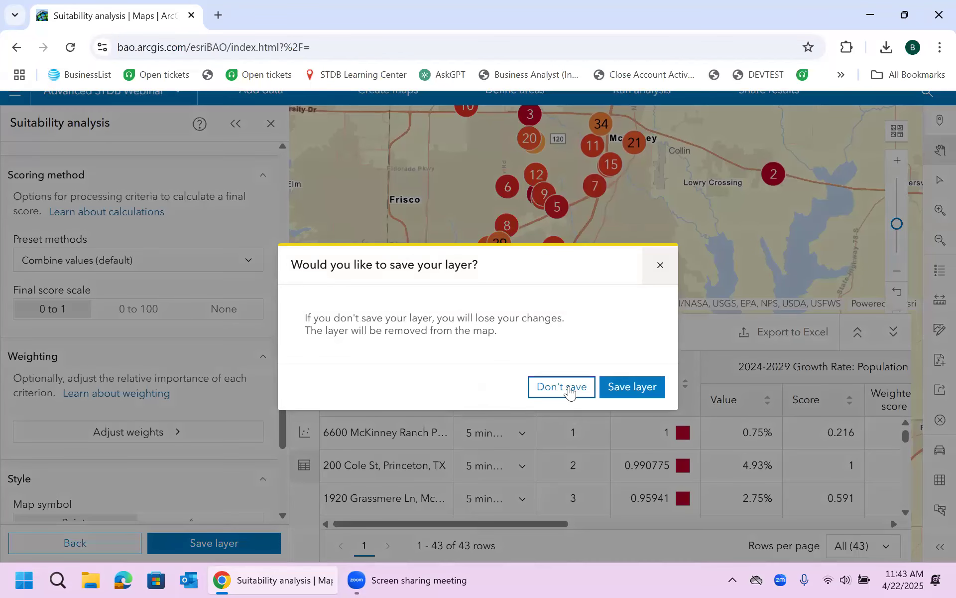
click(833, 229)
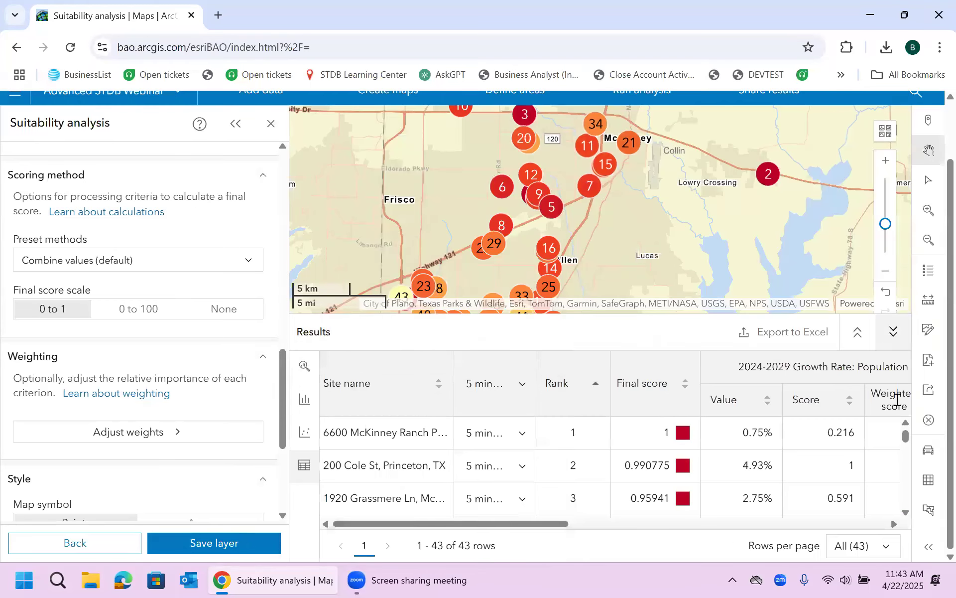
click(940, 420)
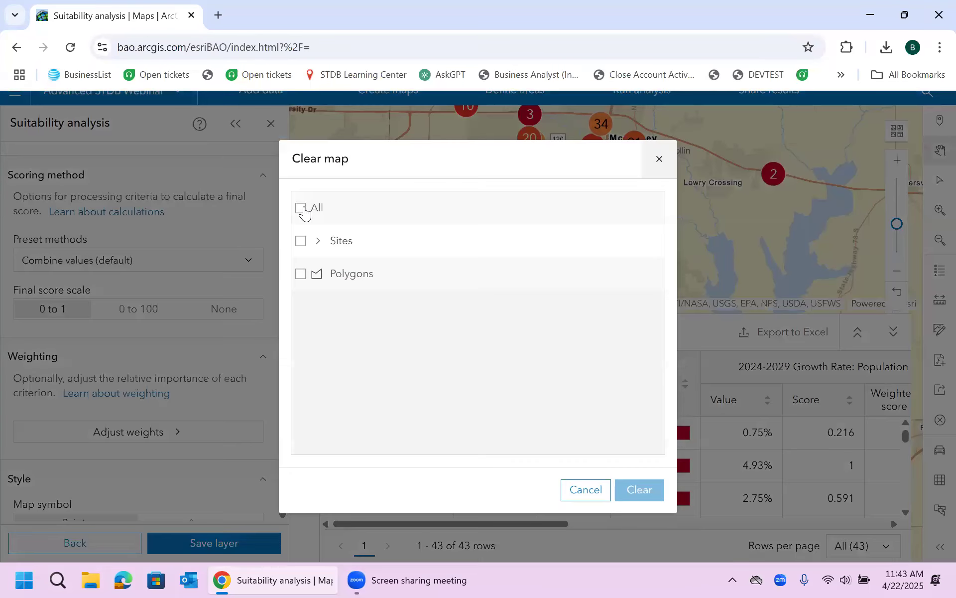
click(301, 208)
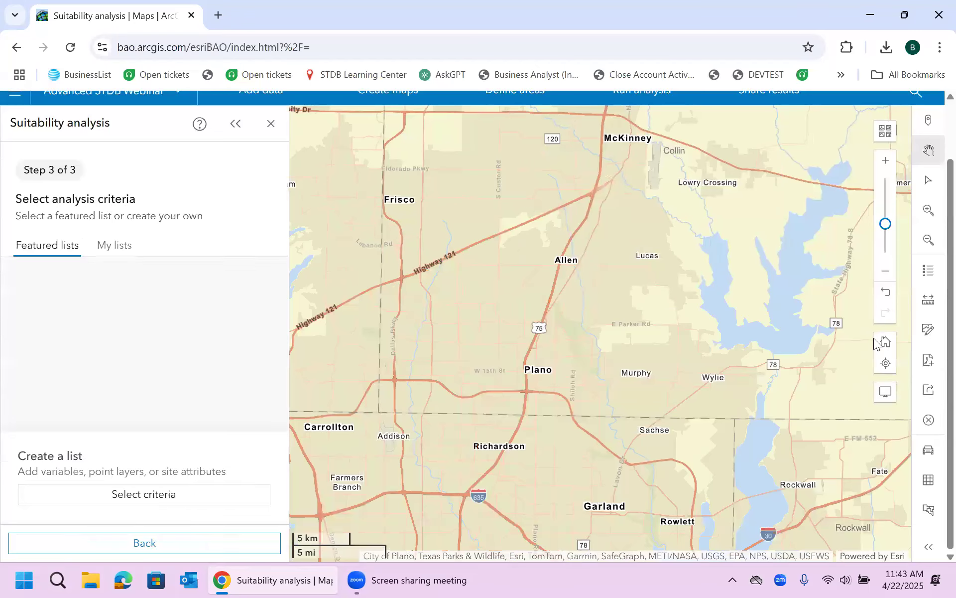
click(885, 273)
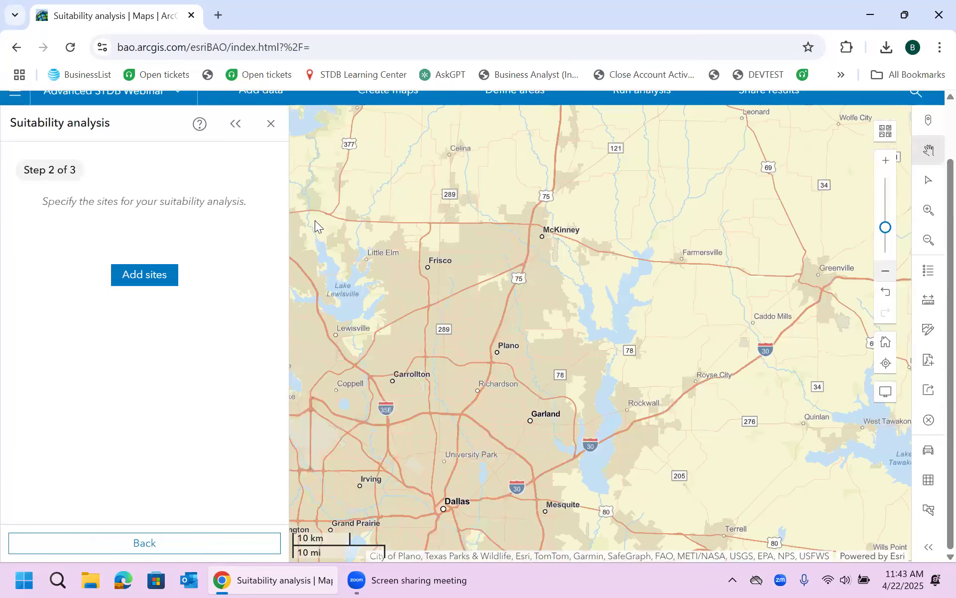
click(271, 123)
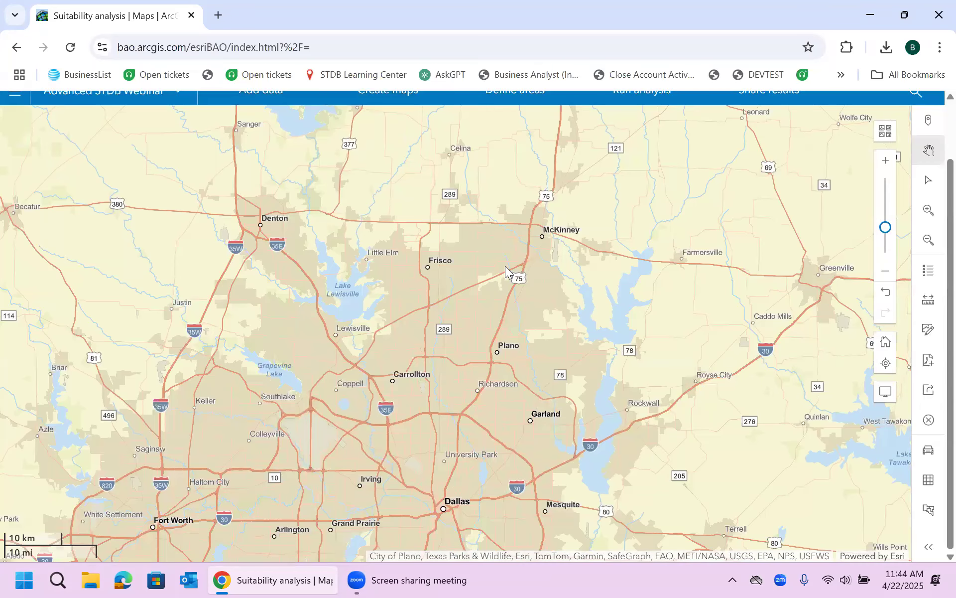
drag(951, 199, 936, 80)
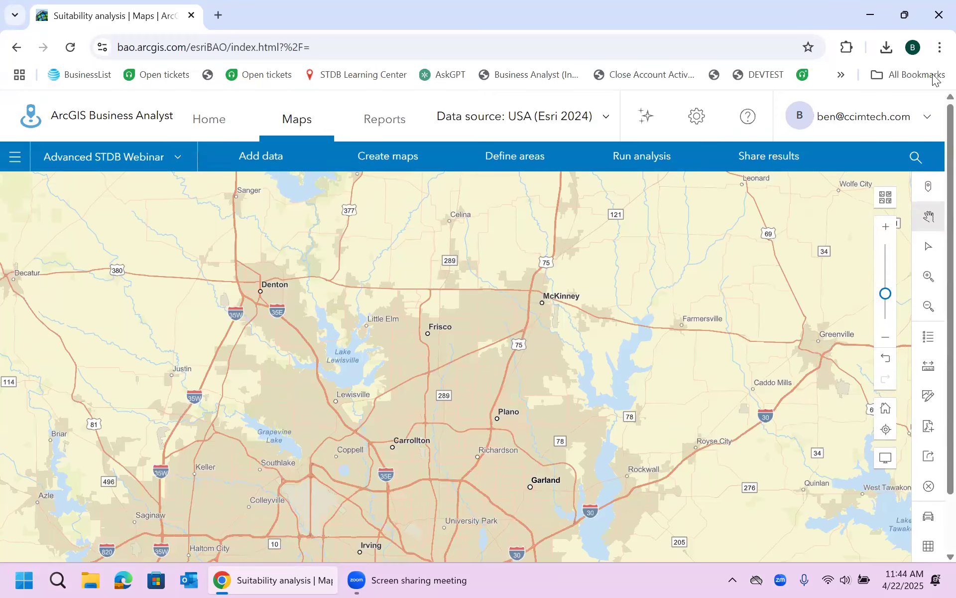
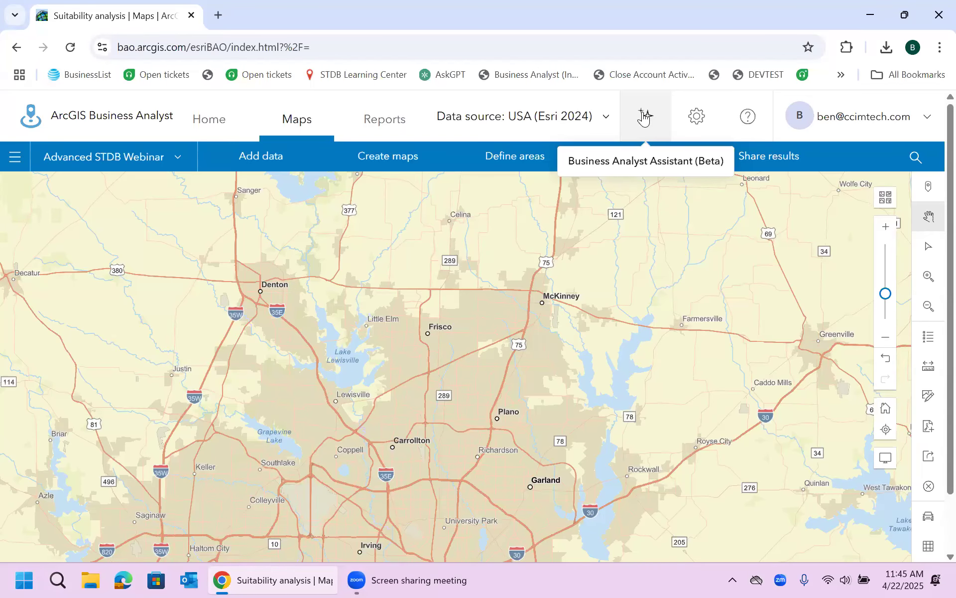
Open the Business Analyst Assistant (Beta) and submit the prompt "map coffee shops in portland oregon"
click(644, 118)
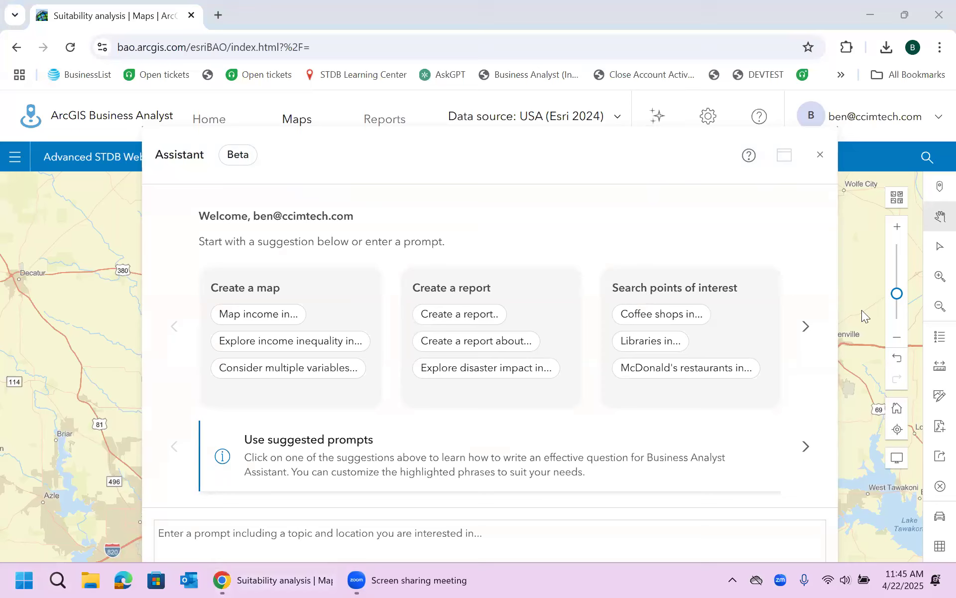
click(354, 548)
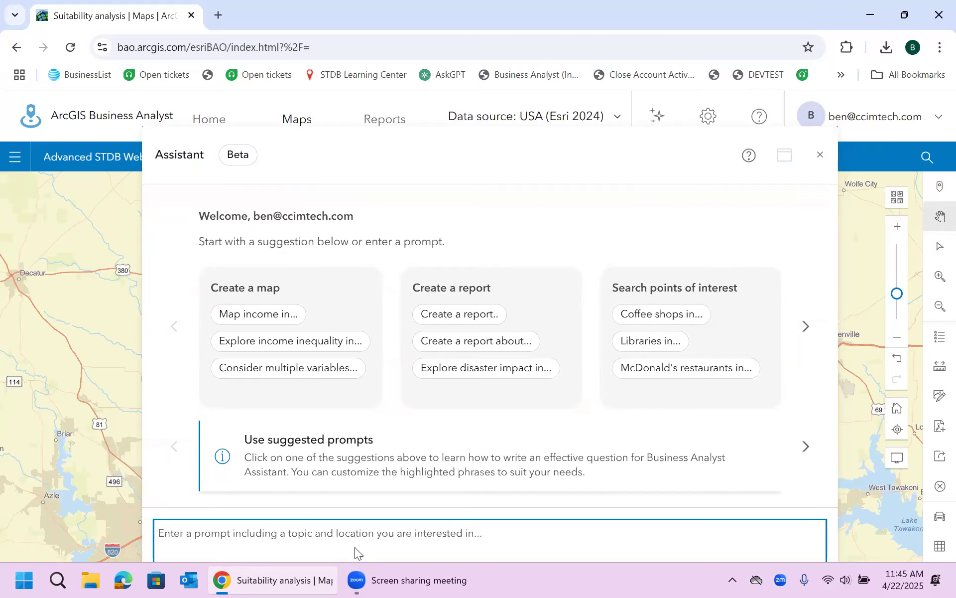
text(map coffee shops in portland oregon)
key(Return)
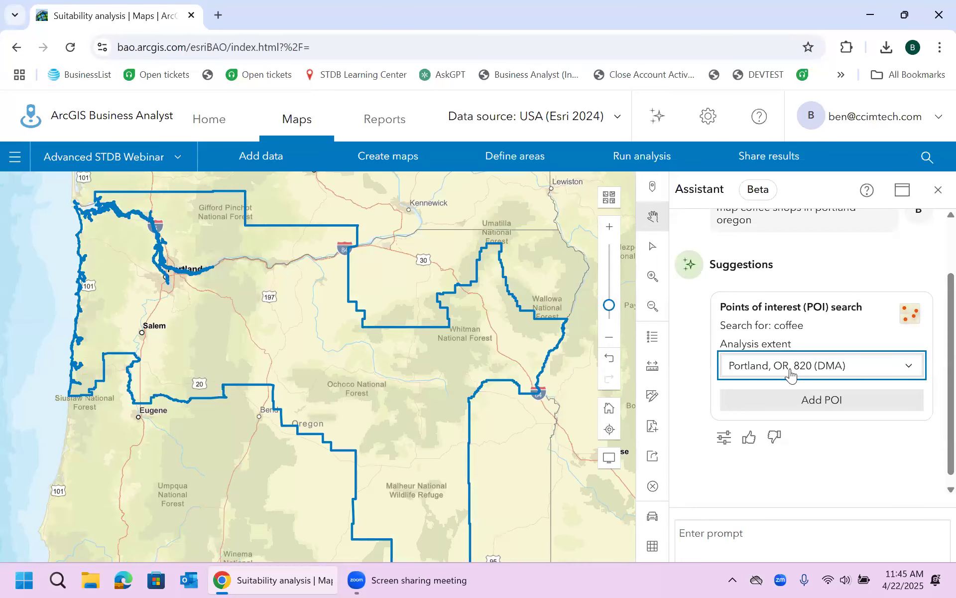
Set the suggested coffee search's analysis extent to Portland city, OR, 4159000 (Place) and add the points of interest
click(841, 370)
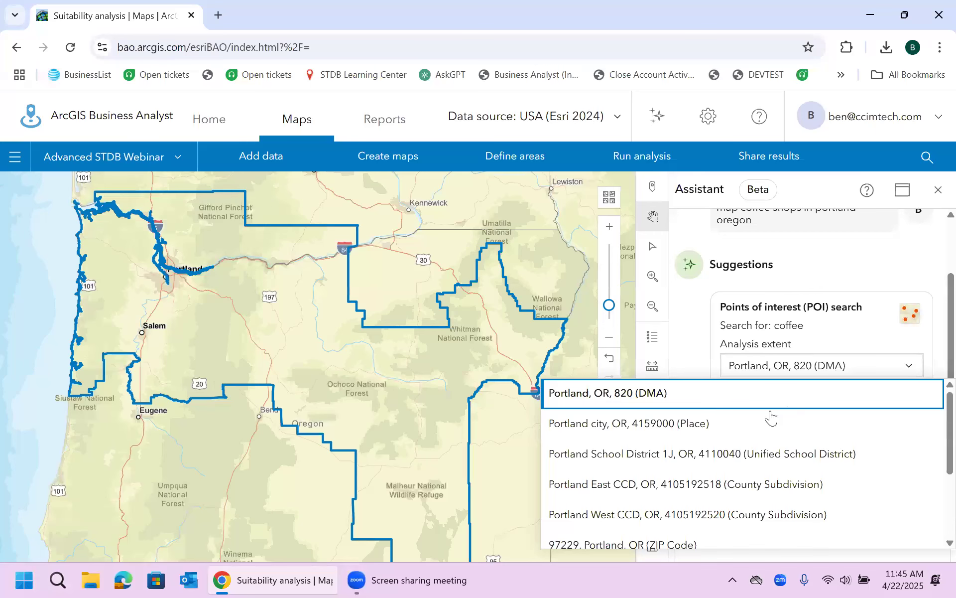
click(683, 425)
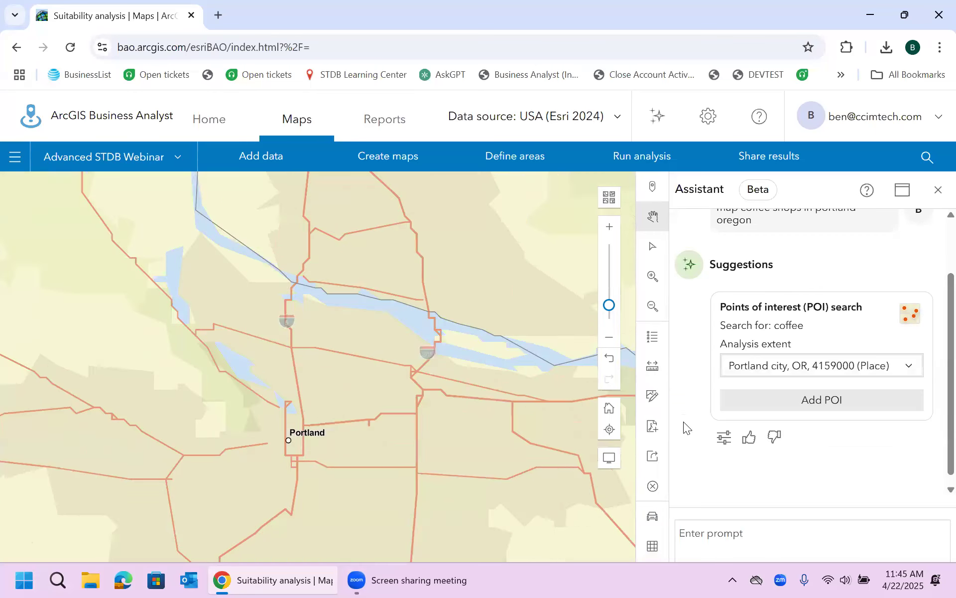
click(824, 400)
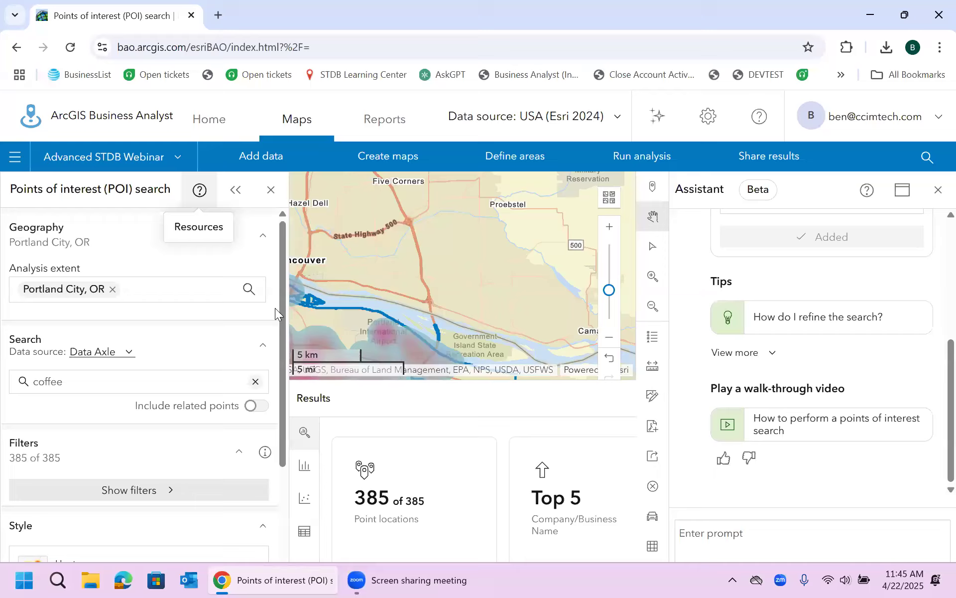
Filter the coffee results by business name to Starbucks, Dutch Bros Coffee and Stumptown Coffee Roasters
scroll(281, 313, down, 3)
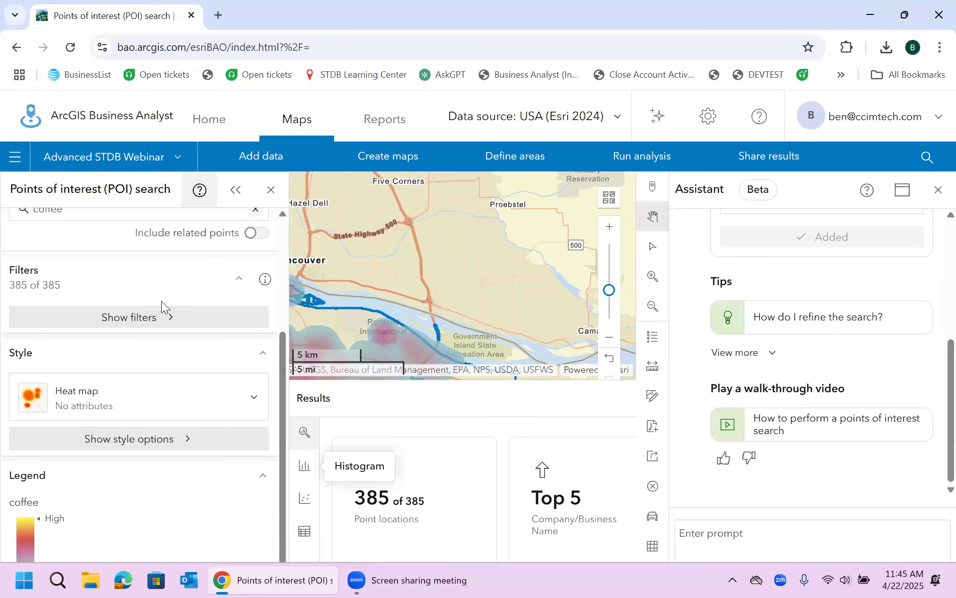
click(156, 320)
click(350, 209)
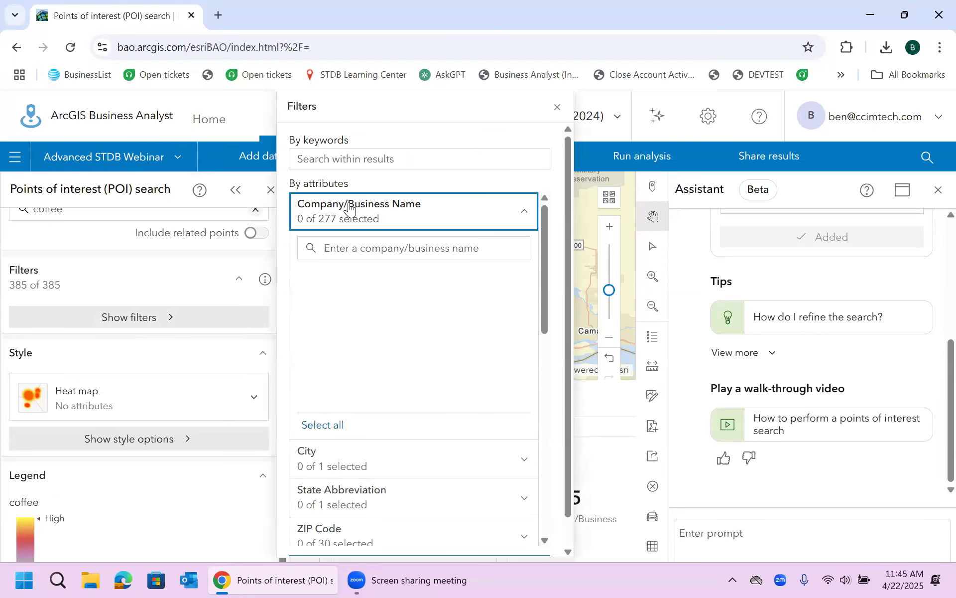
click(306, 276)
click(306, 294)
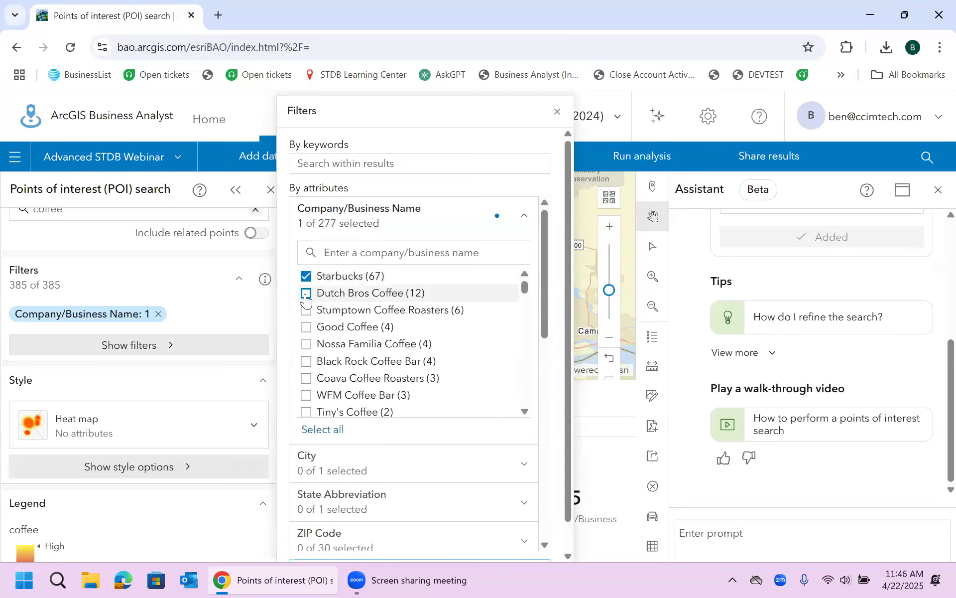
click(306, 310)
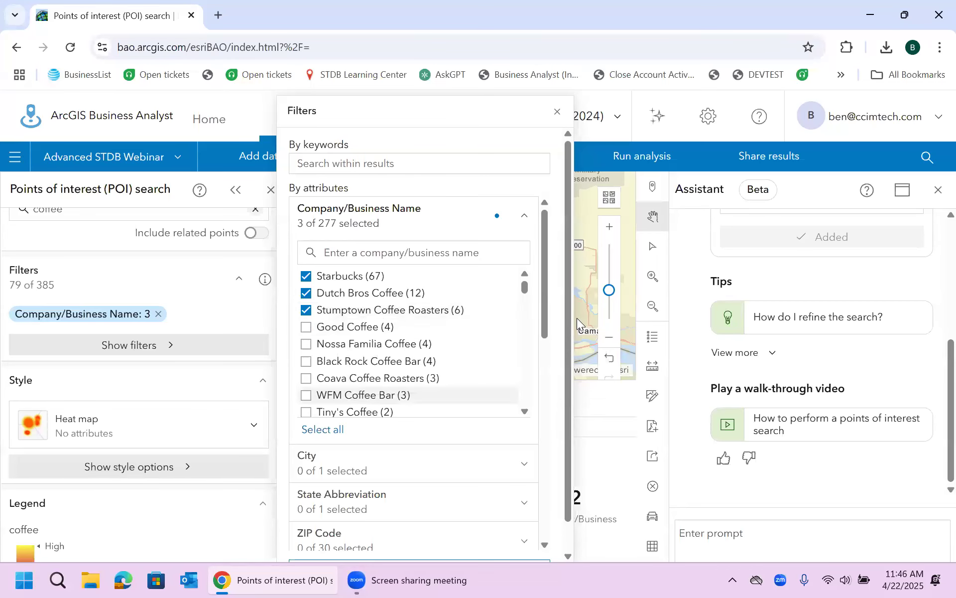
Set the coffee layer's style to Location (single symbol) and close the assistant to view the map and results
click(207, 424)
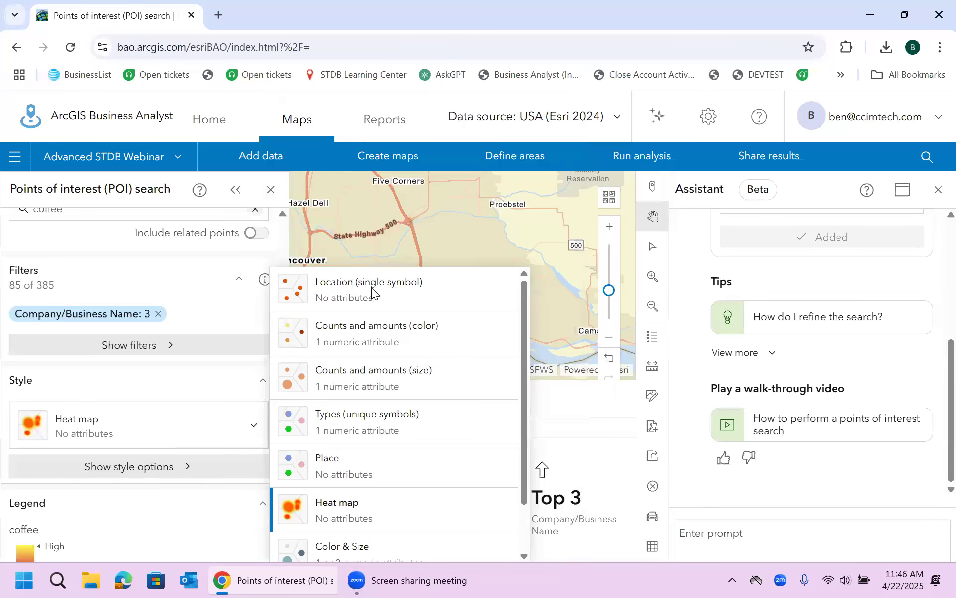
click(367, 279)
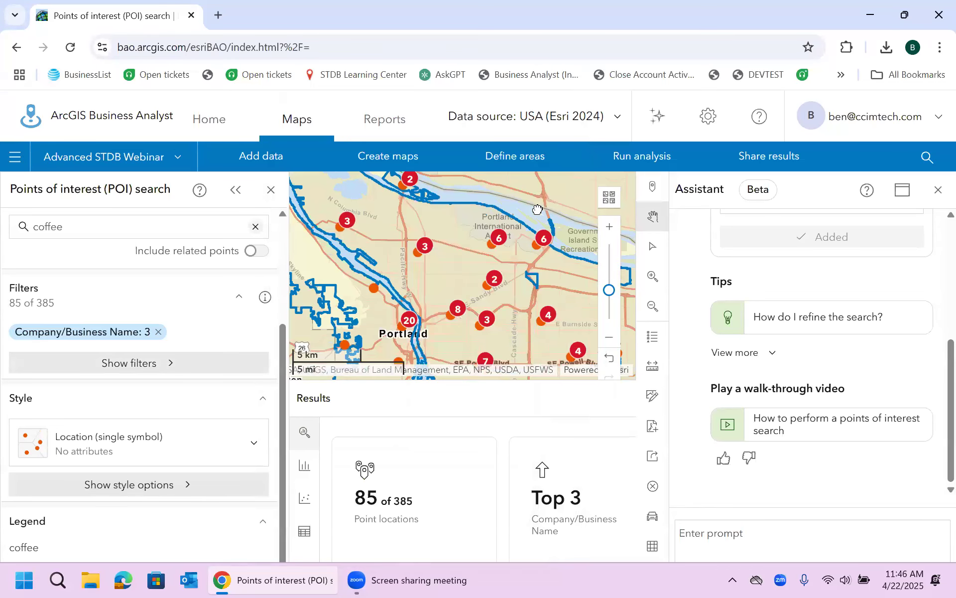
scroll(711, 328, down, 2)
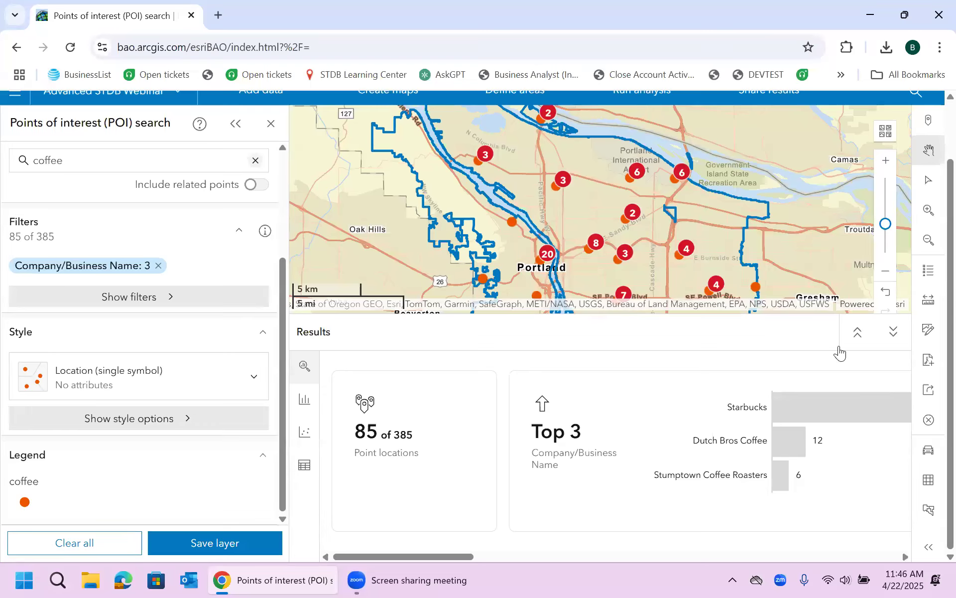
Clear everything from the map, including the coffee layer and the sites
click(929, 422)
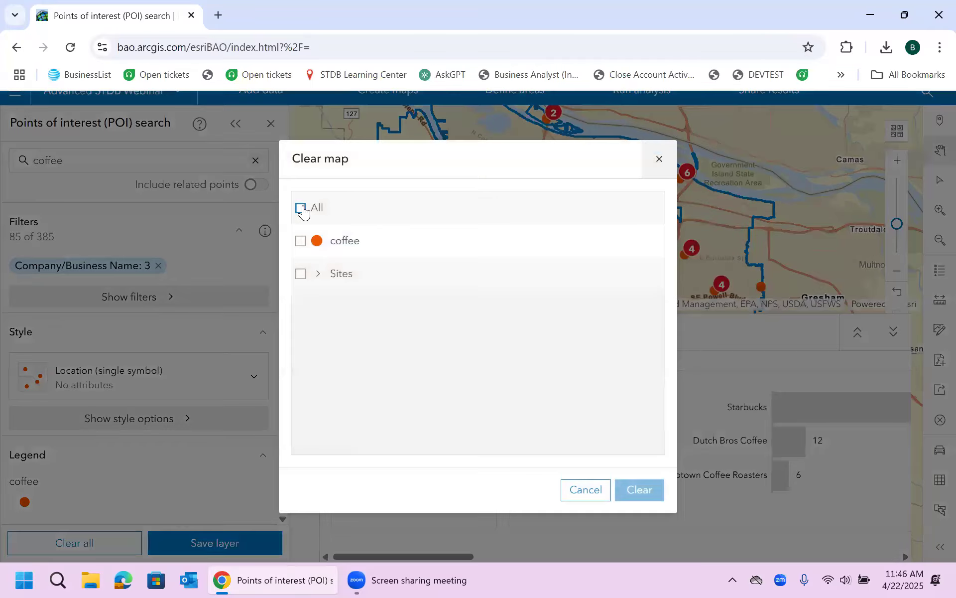
click(301, 208)
click(647, 493)
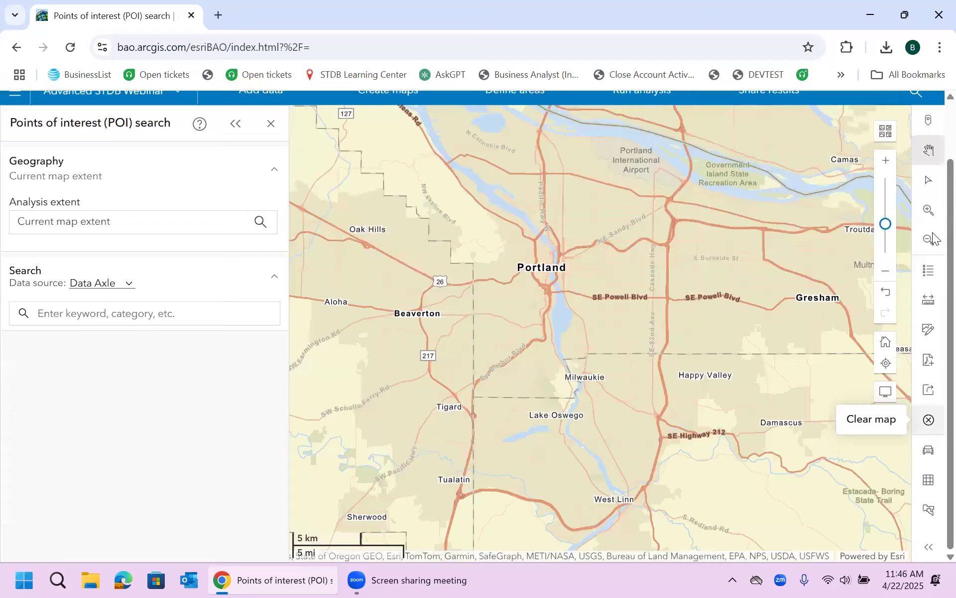
scroll(936, 119, up, 2)
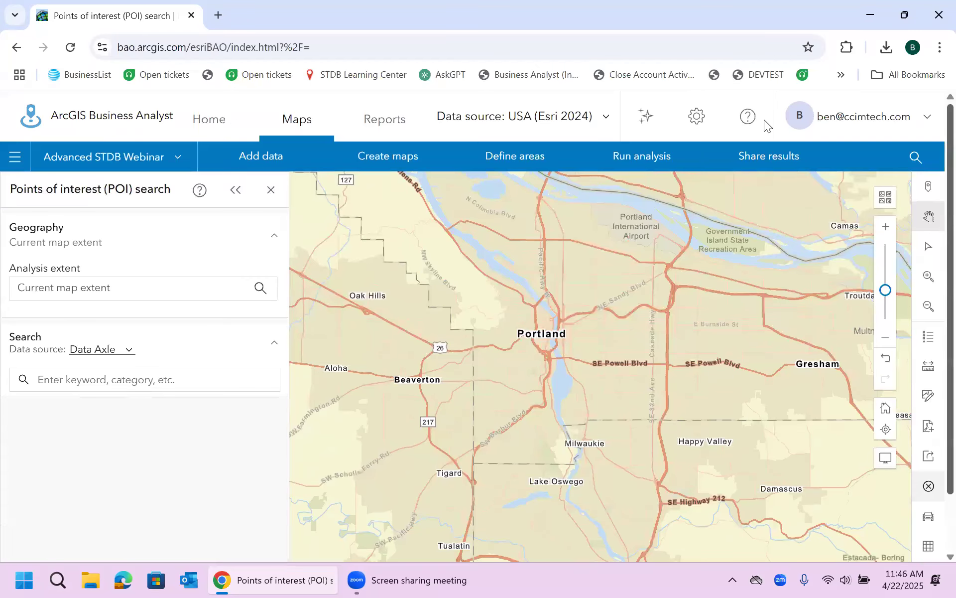